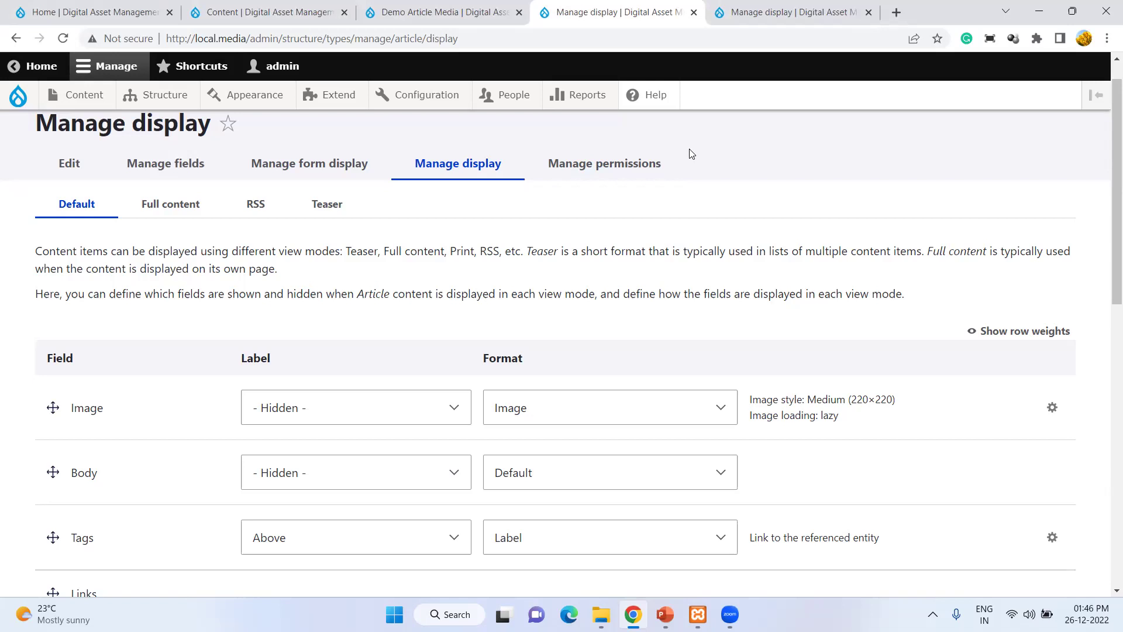
# - Reload the site's home page and look through the Demo Article Media post shown there
pyautogui.click(35, 13)
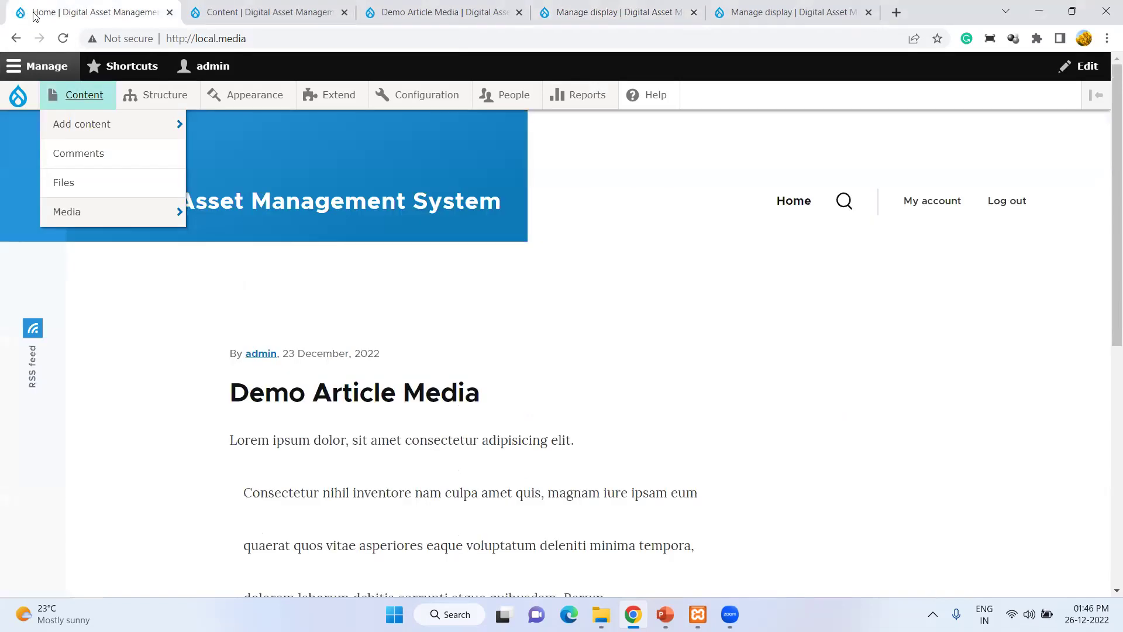
pyautogui.scroll(-5, 413, 296)
pyautogui.click(63, 38)
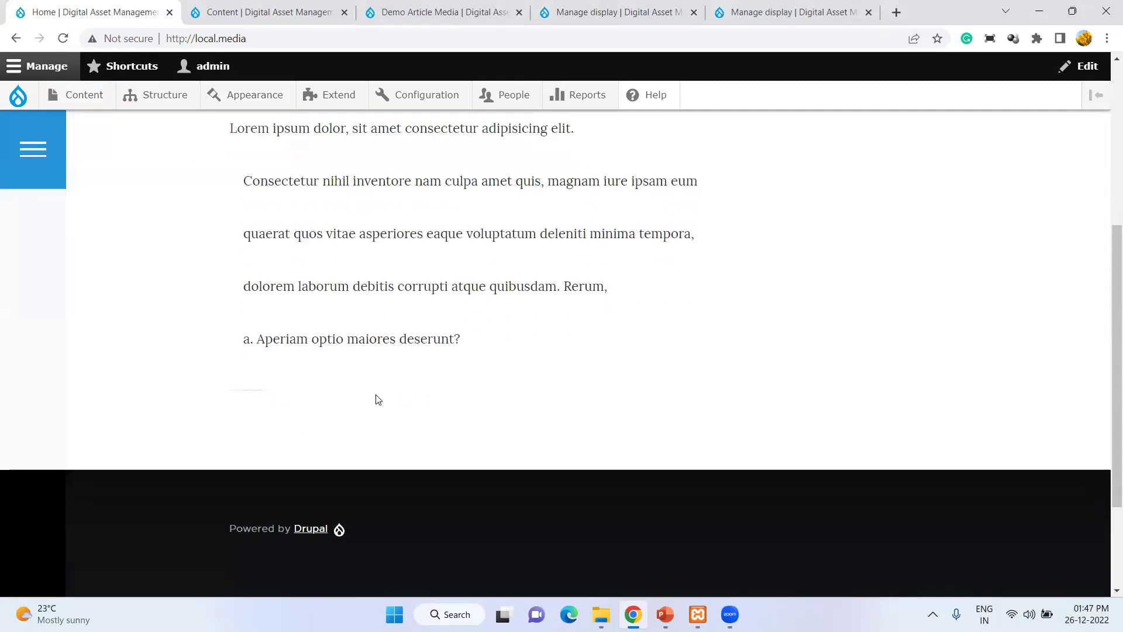
pyautogui.scroll(5, 377, 400)
pyautogui.scroll(-5, 377, 401)
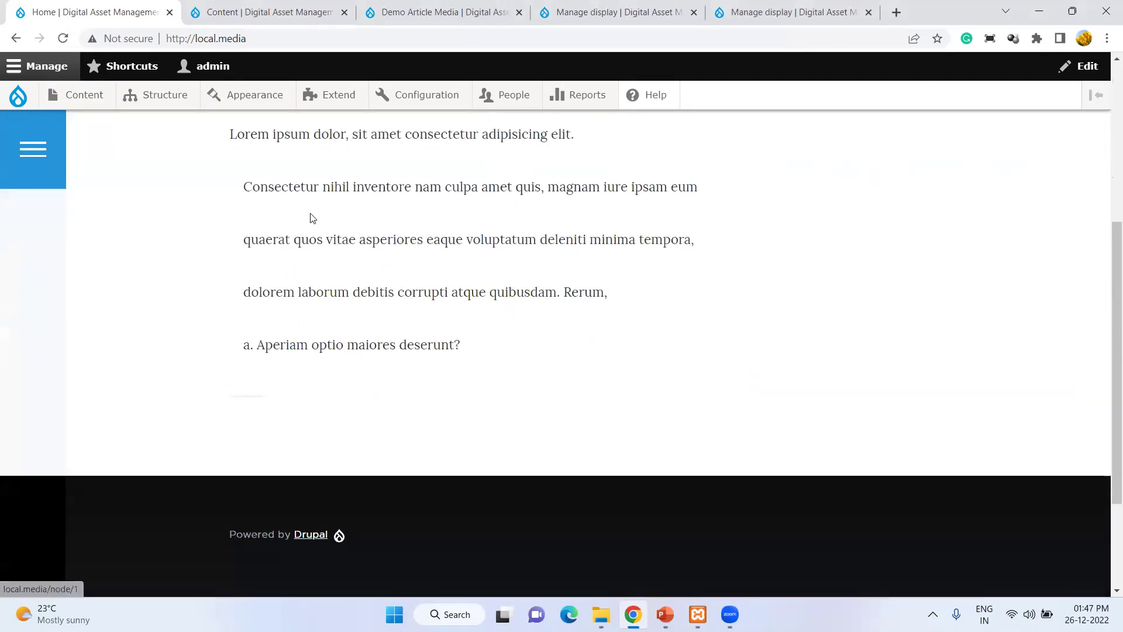
# - Open the Demo Article Media article from the site's content list
pyautogui.click(281, 5)
pyautogui.scroll(3, 168, 447)
pyautogui.scroll(-3, 168, 446)
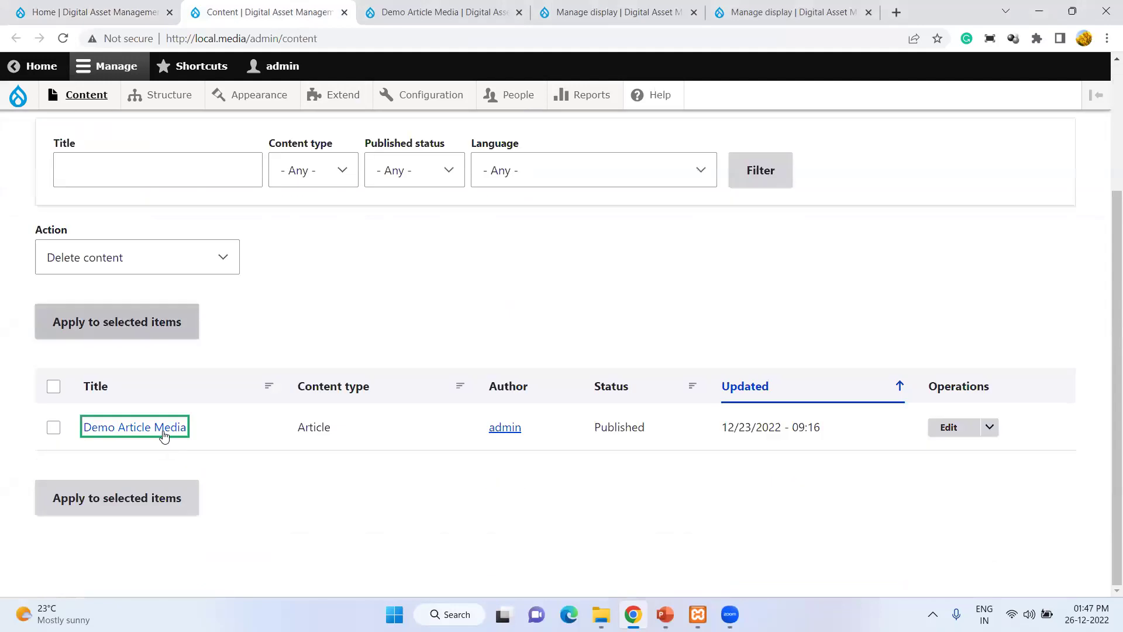
pyautogui.click(410, 96)
pyautogui.click(399, 20)
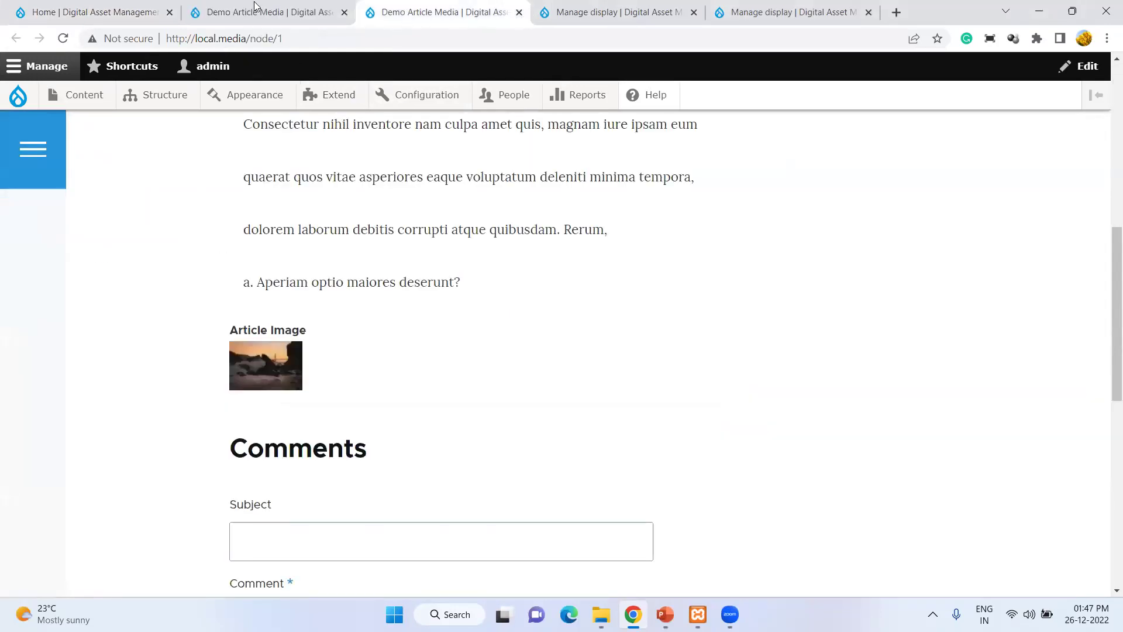
# - Close the duplicate Demo Article Media tab and view the article image on the remaining article page
pyautogui.click(519, 13)
pyautogui.hotkey('ctrl', 'shift', 'Tab')
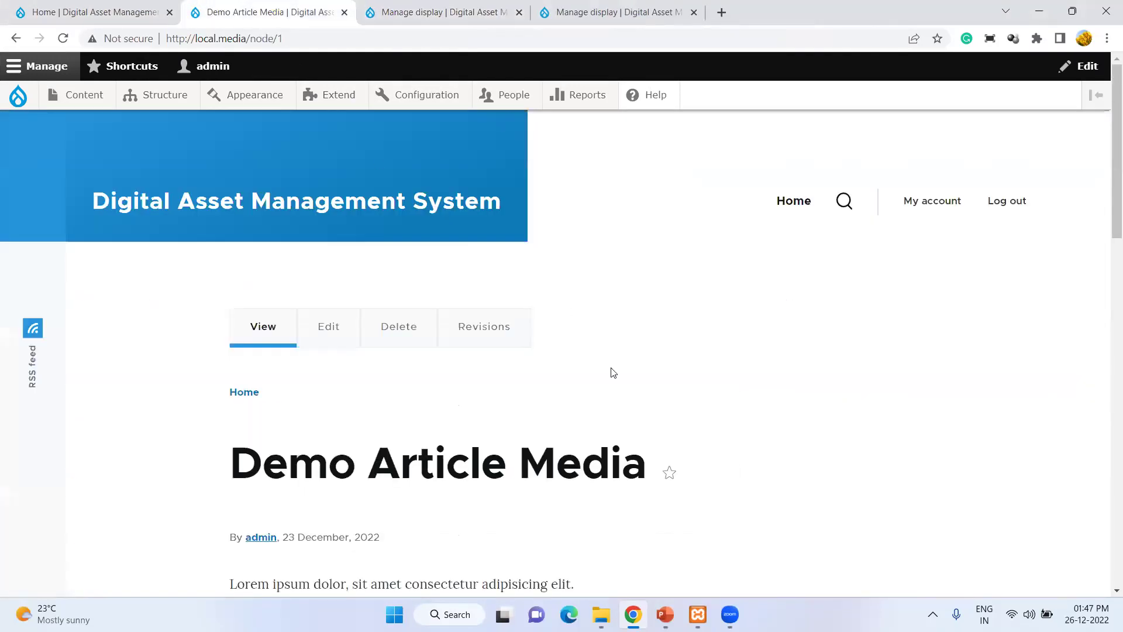
pyautogui.scroll(-6, 609, 371)
pyautogui.scroll(-1, 570, 363)
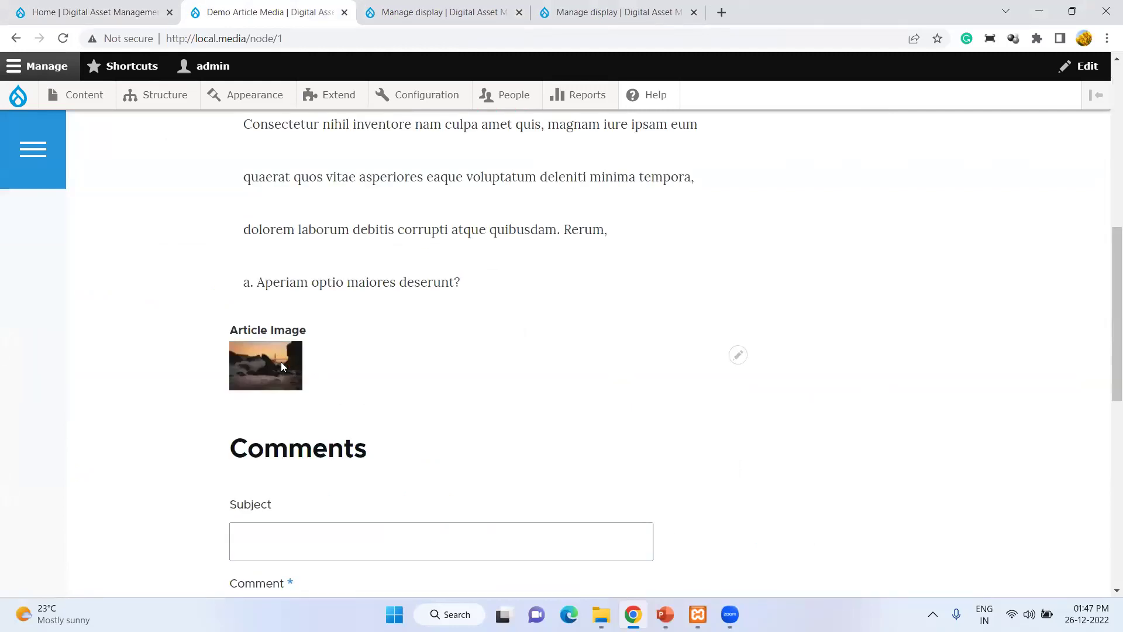
# - Close the two leftover Manage display tabs, keeping the home page and the article open
pyautogui.click(462, 14)
pyautogui.click(521, 14)
pyautogui.click(522, 14)
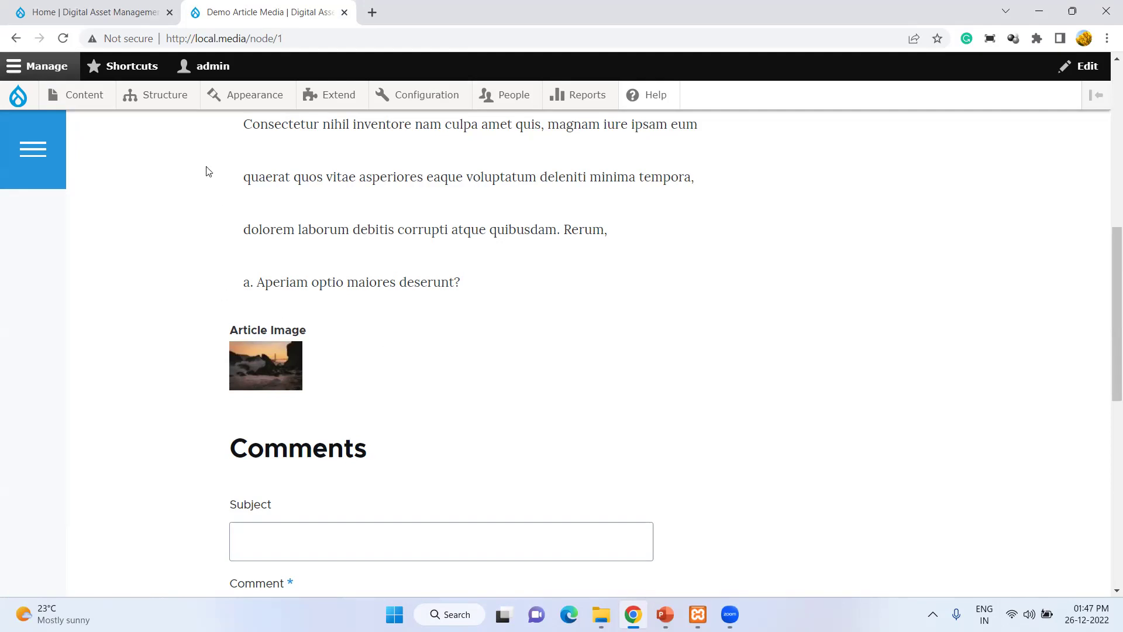
# - Open the display settings of the Image media type in a new tab and switch to it
pyautogui.moveTo(183, 103)
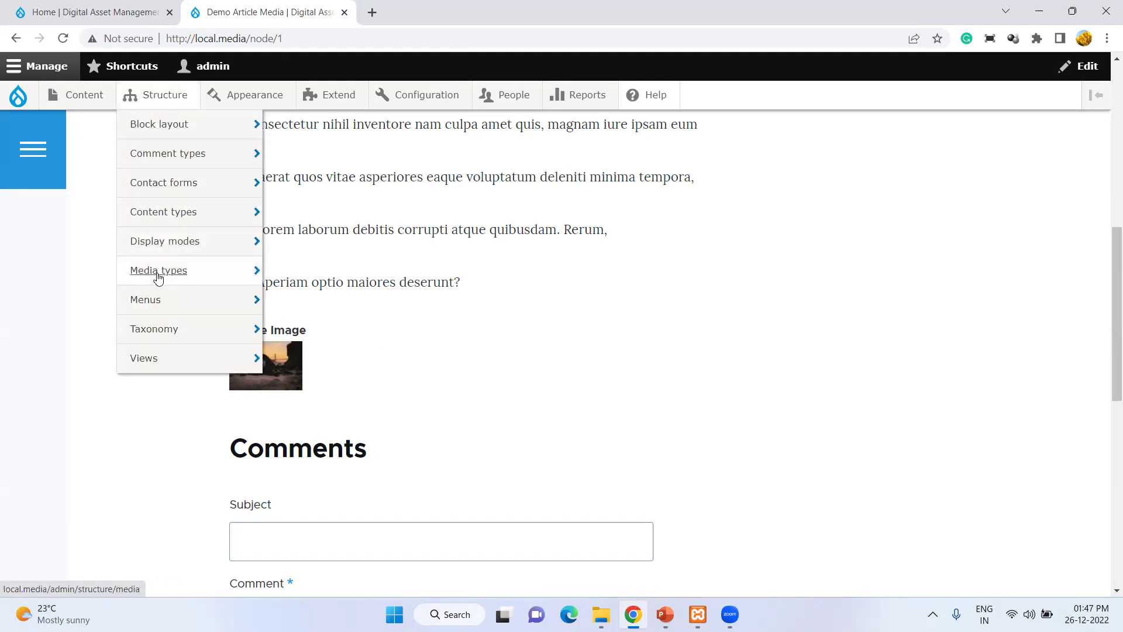
pyautogui.moveTo(158, 282)
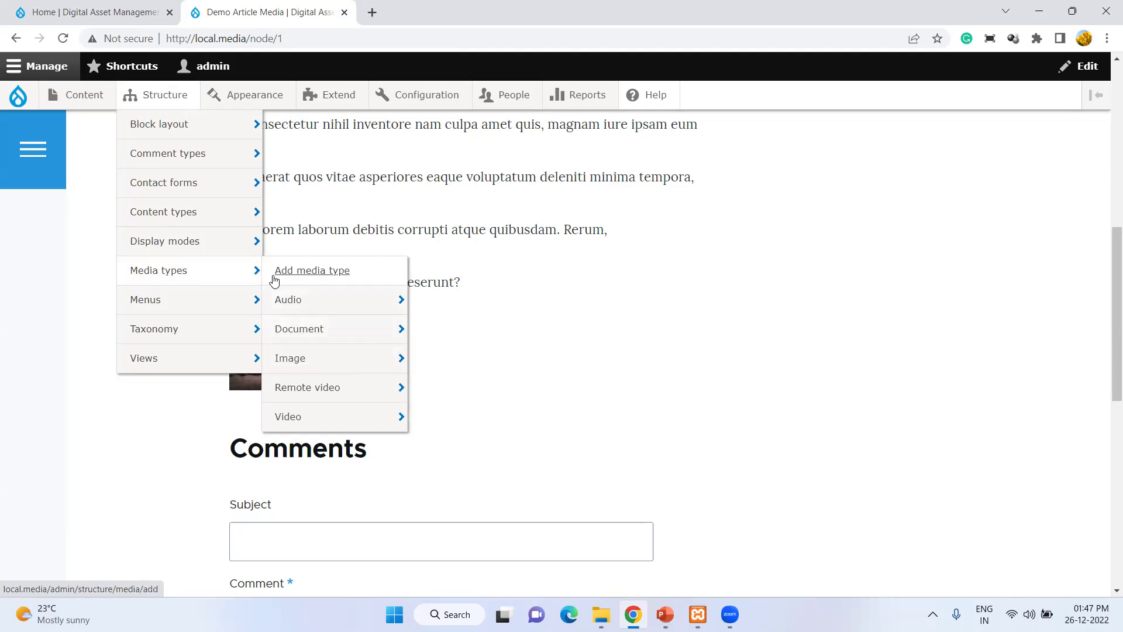
pyautogui.moveTo(300, 373)
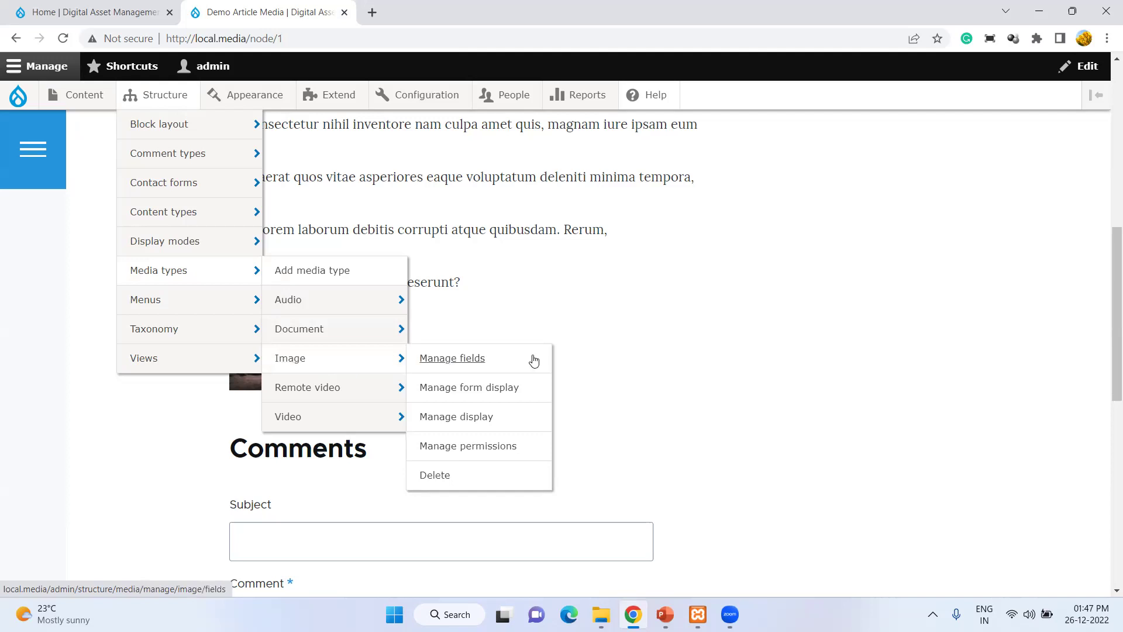
pyautogui.rightClick(457, 420)
pyautogui.click(501, 431)
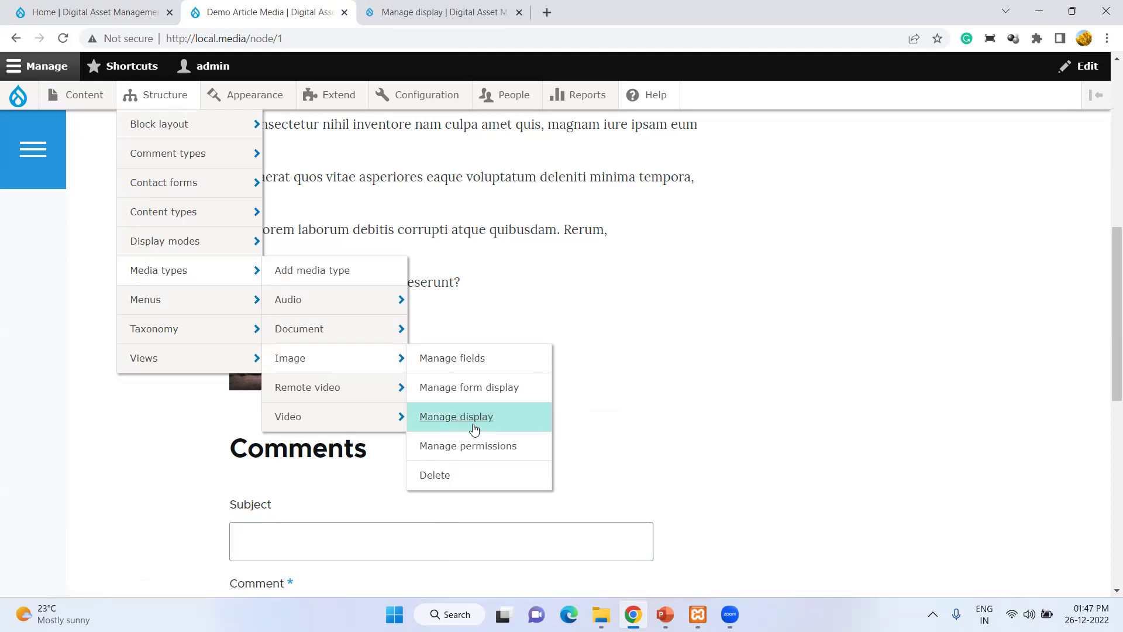
pyautogui.hotkey('ctrl', 'Tab')
# - Examine the Image media type's default display, including the enabled and disabled fields, their labels and formats, and the custom display settings
pyautogui.scroll(-3, 315, 285)
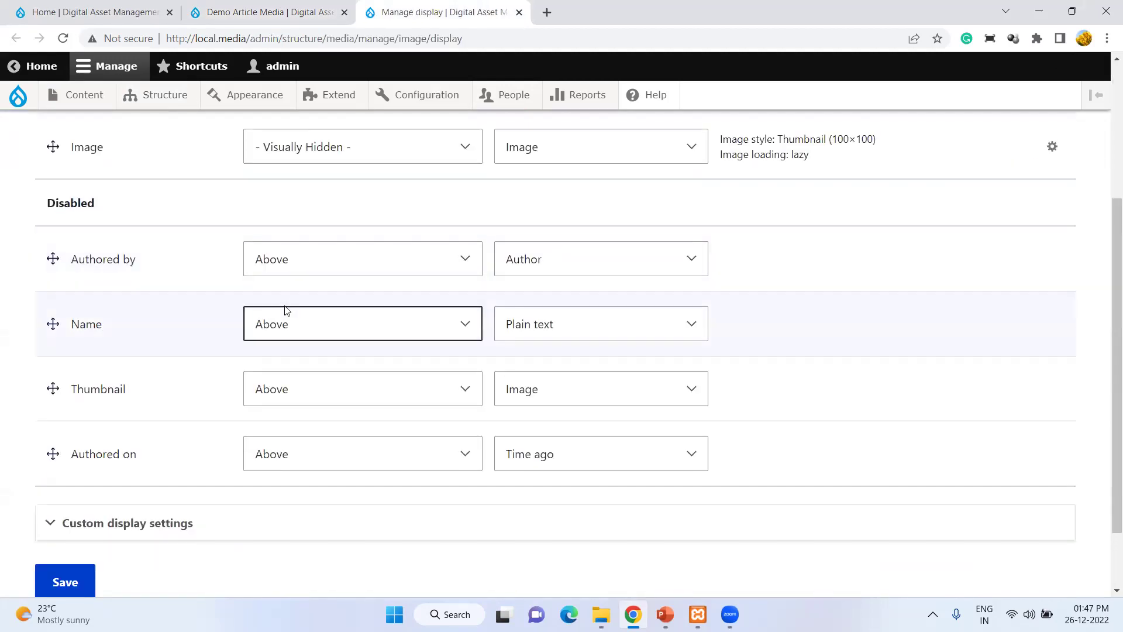
pyautogui.scroll(-1, 283, 311)
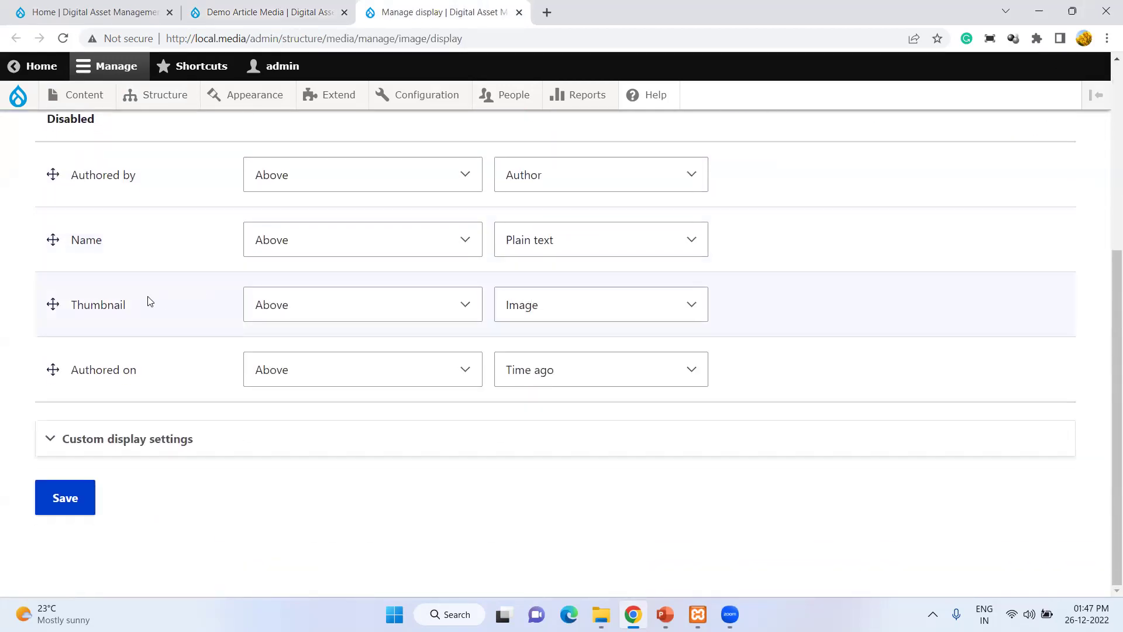
pyautogui.scroll(1, 263, 308)
pyautogui.scroll(1, 5, 296)
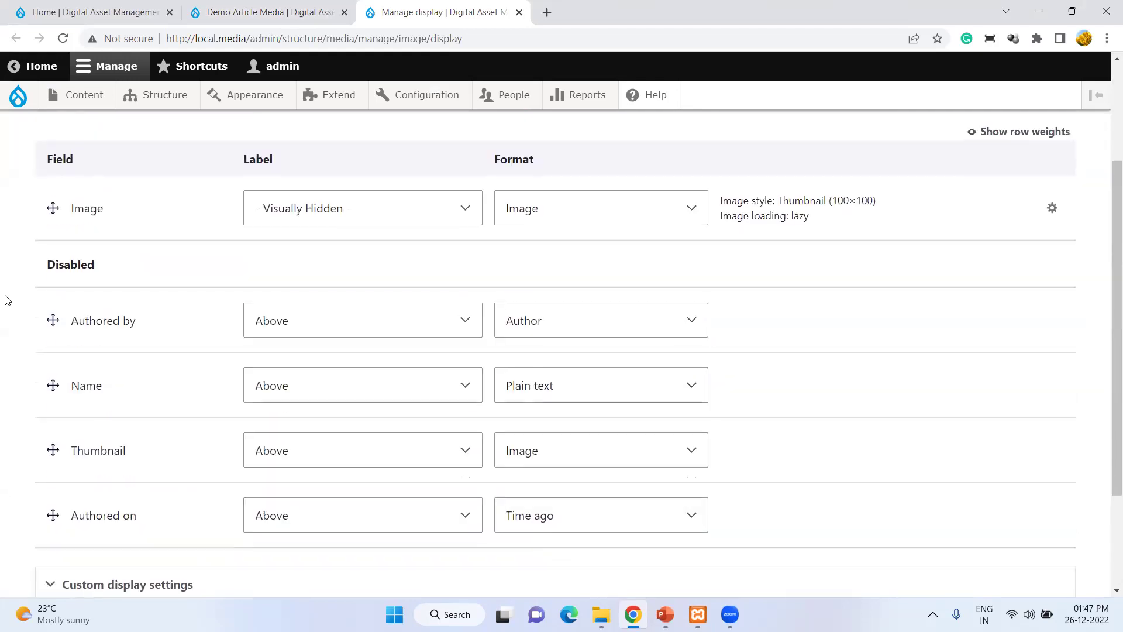
pyautogui.scroll(-1, 5, 296)
pyautogui.scroll(4, 5, 300)
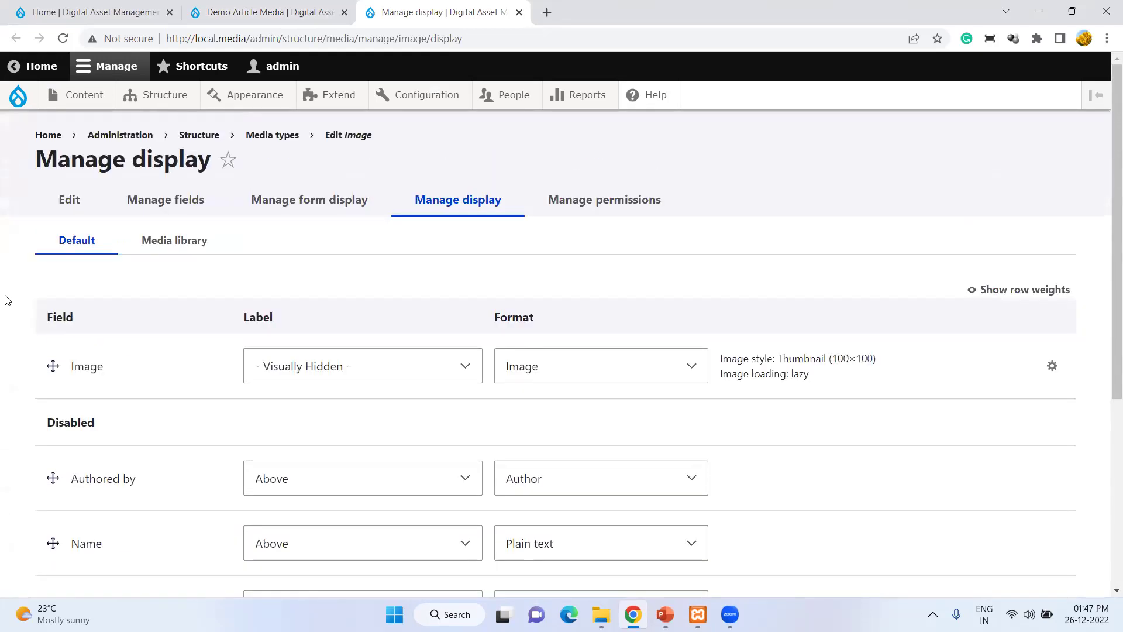
pyautogui.scroll(-3, 6, 300)
pyautogui.scroll(3, 5, 299)
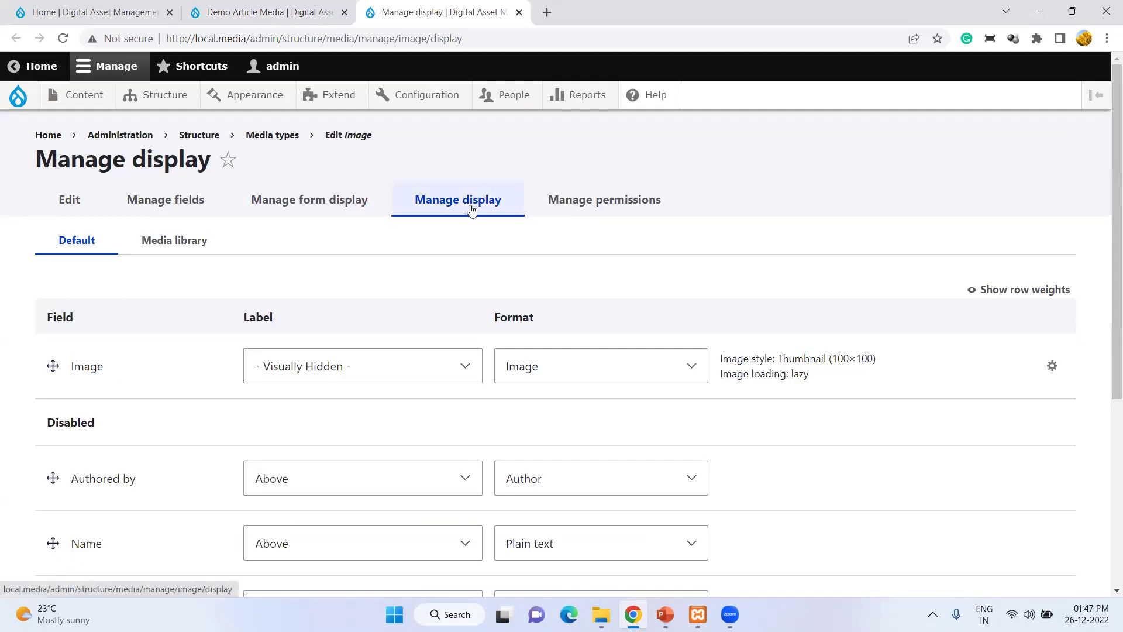
pyautogui.scroll(-3, 472, 210)
pyautogui.scroll(1, 471, 210)
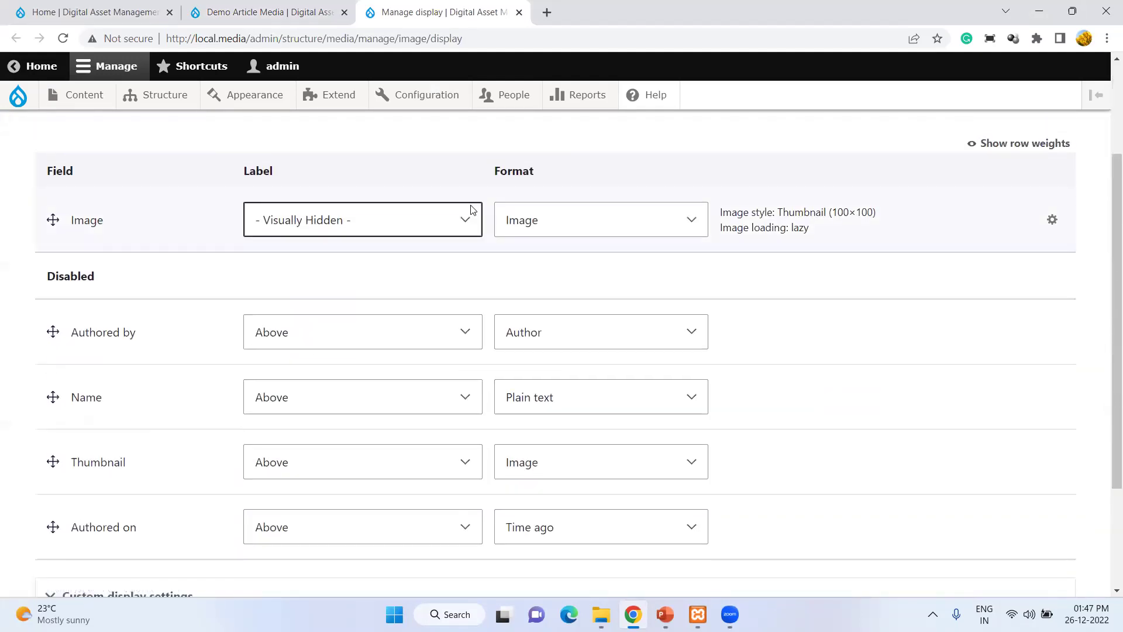
pyautogui.scroll(-2, 108, 281)
pyautogui.click(564, 311)
pyautogui.click(564, 311)
pyautogui.scroll(4, 563, 309)
pyautogui.scroll(-4, 563, 309)
pyautogui.scroll(4, 564, 309)
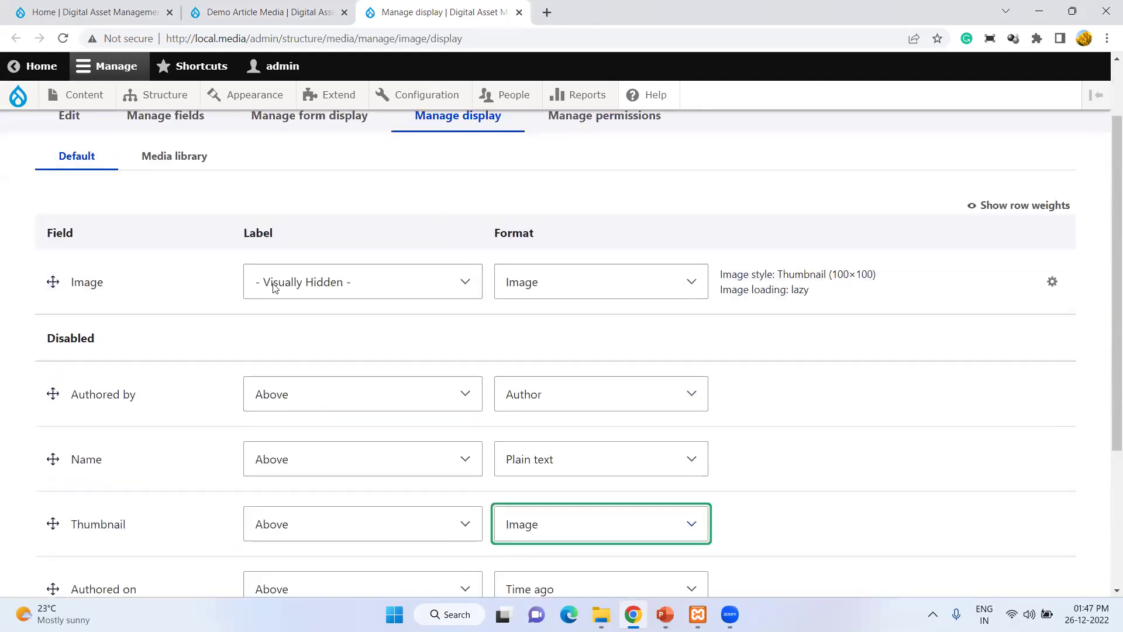
pyautogui.scroll(-4, 359, 301)
pyautogui.click(143, 439)
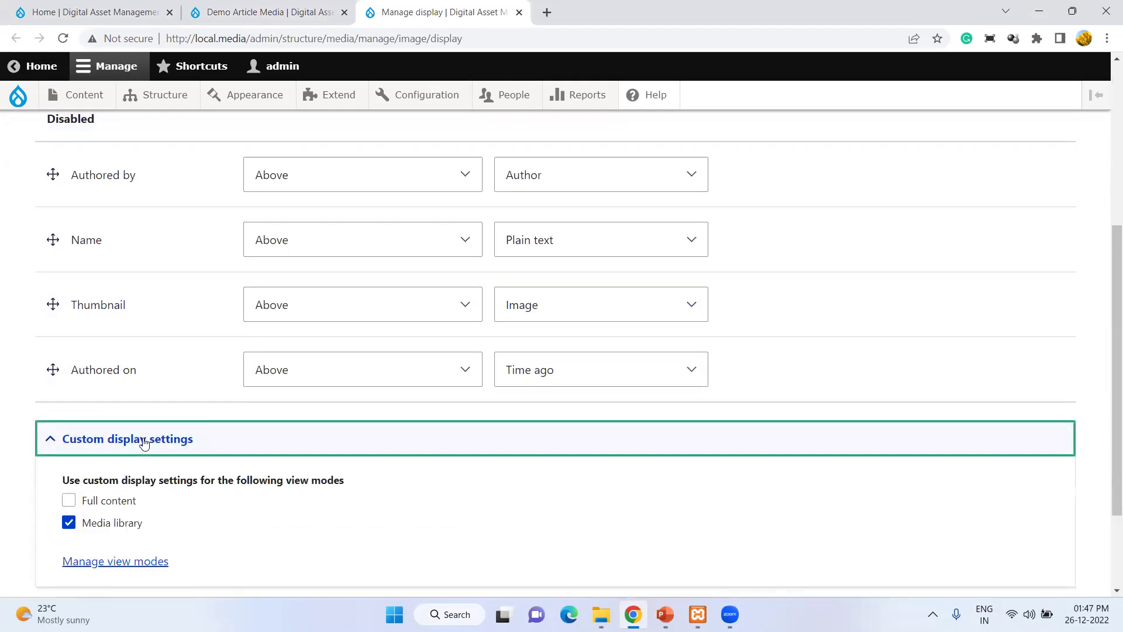
pyautogui.click(145, 443)
pyautogui.scroll(5, 238, 334)
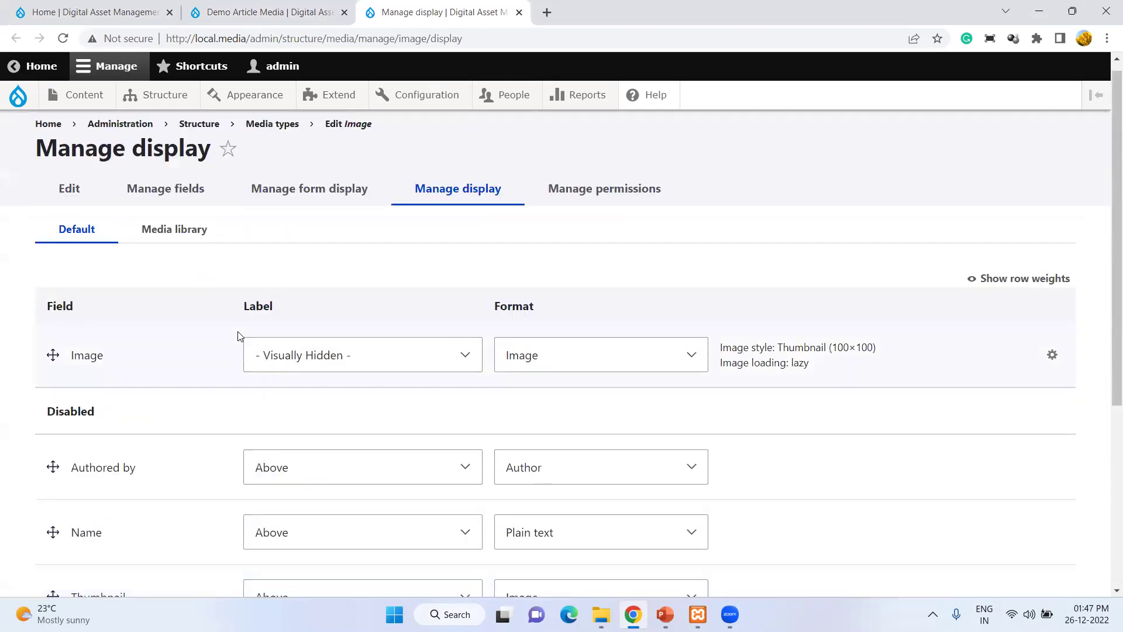
# - Review the Image media type's fields and form display settings, and return to its display settings
pyautogui.click(167, 191)
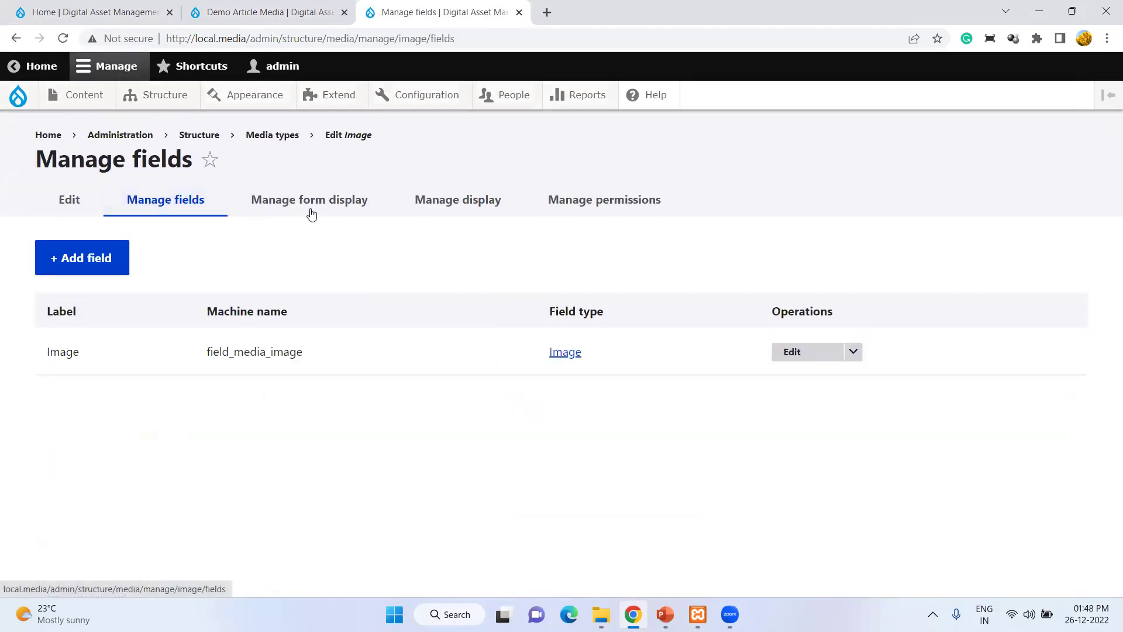
pyautogui.click(311, 211)
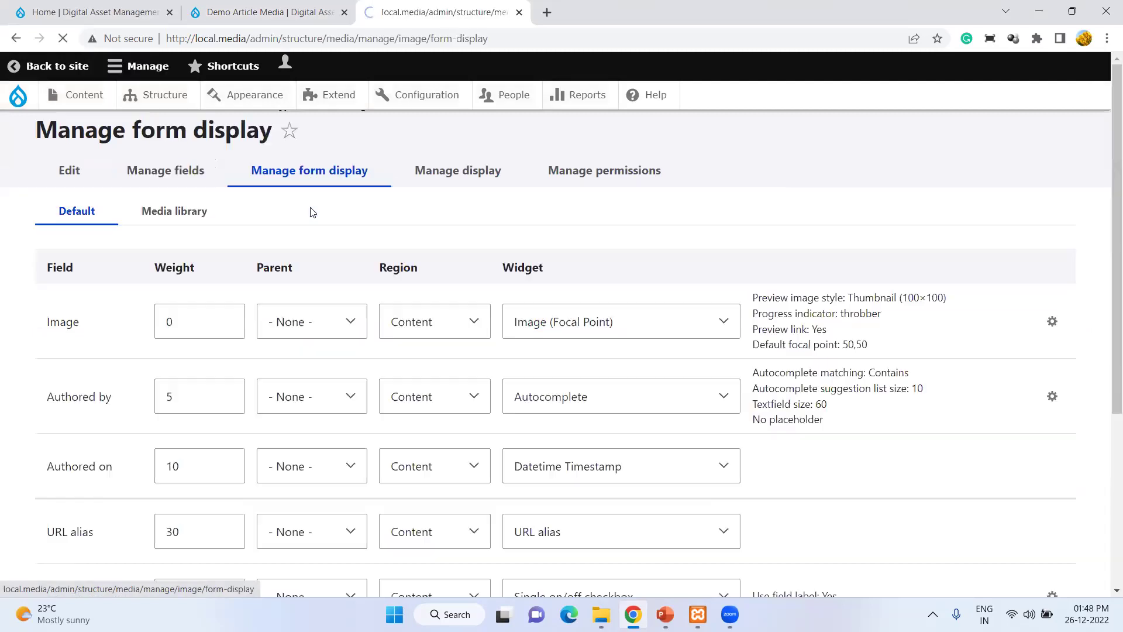
pyautogui.scroll(-4, 326, 275)
pyautogui.scroll(-3, 326, 275)
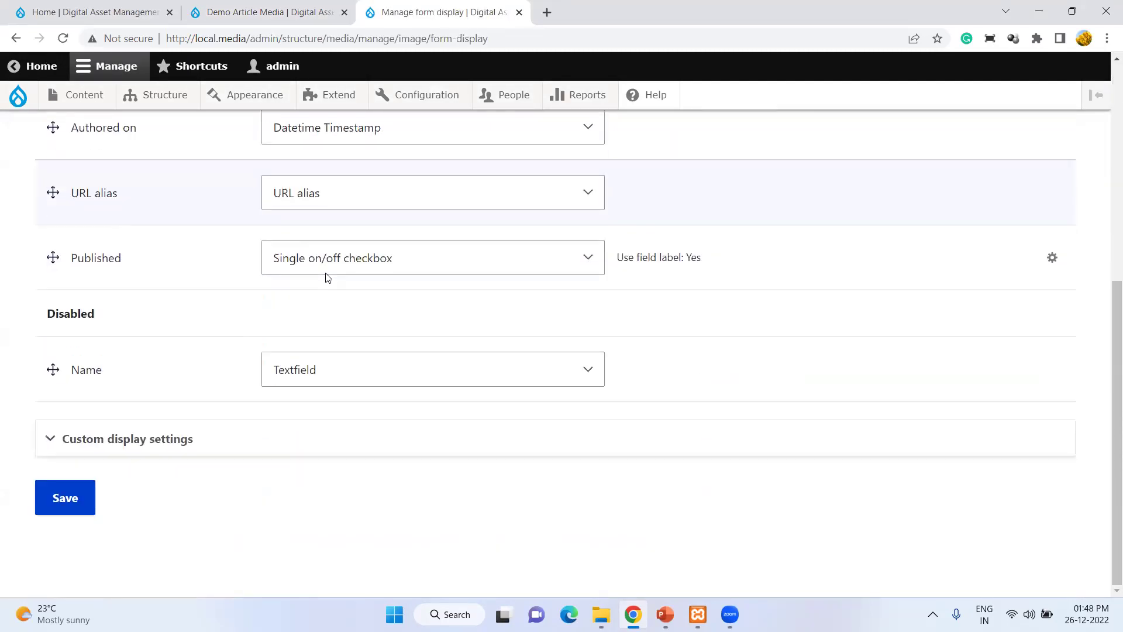
pyautogui.scroll(6, 325, 275)
pyautogui.click(477, 182)
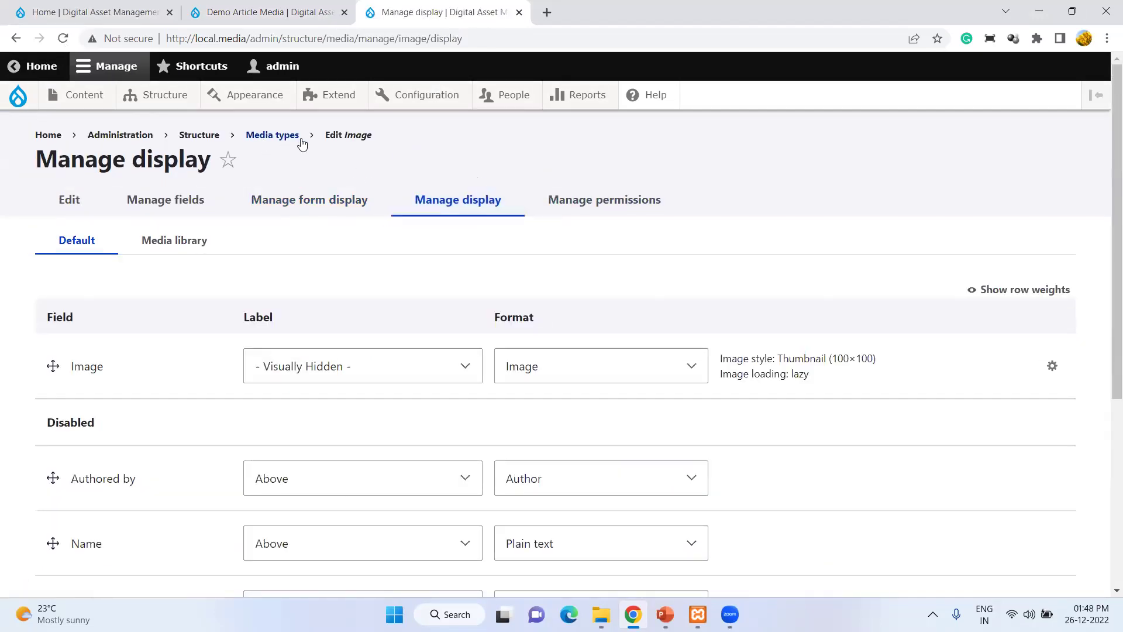
pyautogui.scroll(-2, 481, 235)
pyautogui.scroll(2, 485, 222)
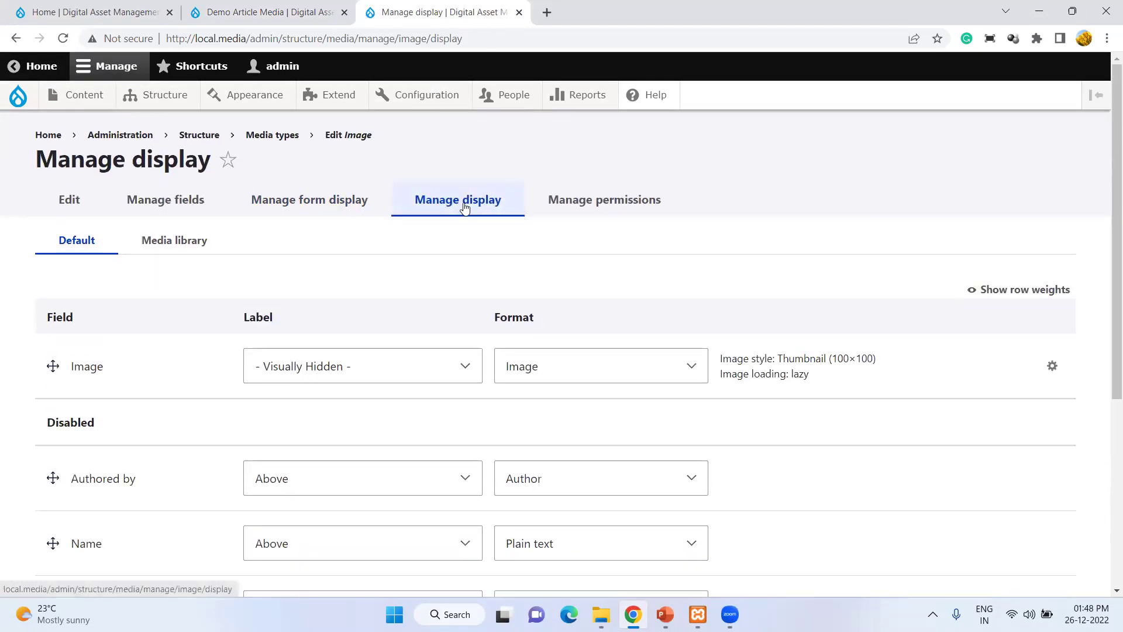
# - Set the Image field's image style to Media Library thumbnail (220×220) and save the display settings
pyautogui.scroll(-1, 464, 205)
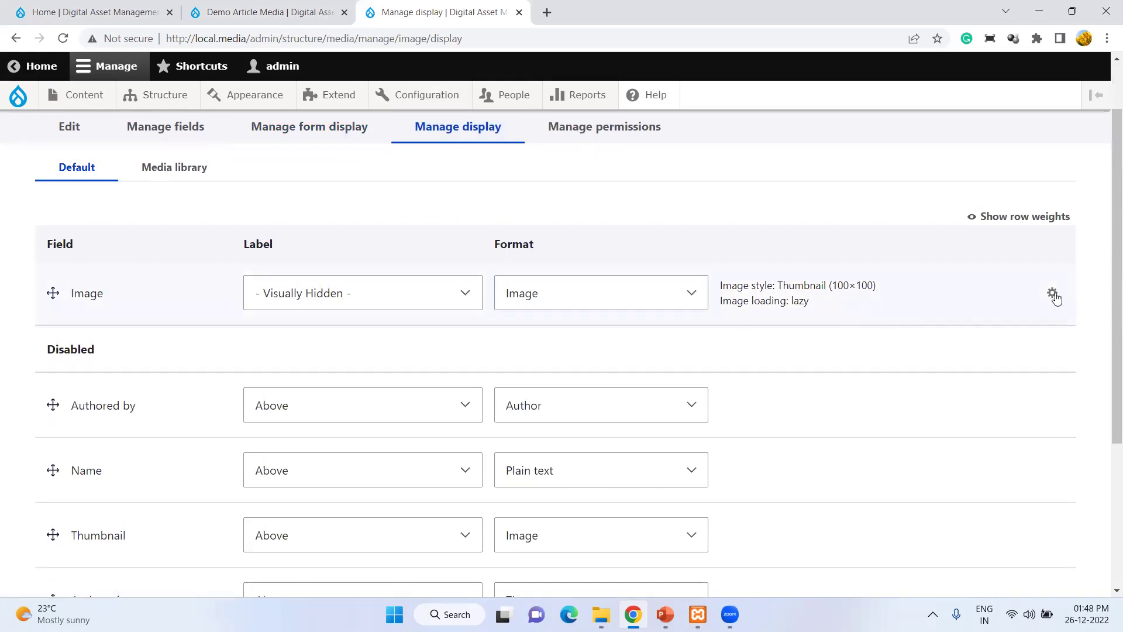
pyautogui.click(649, 293)
pyautogui.click(657, 299)
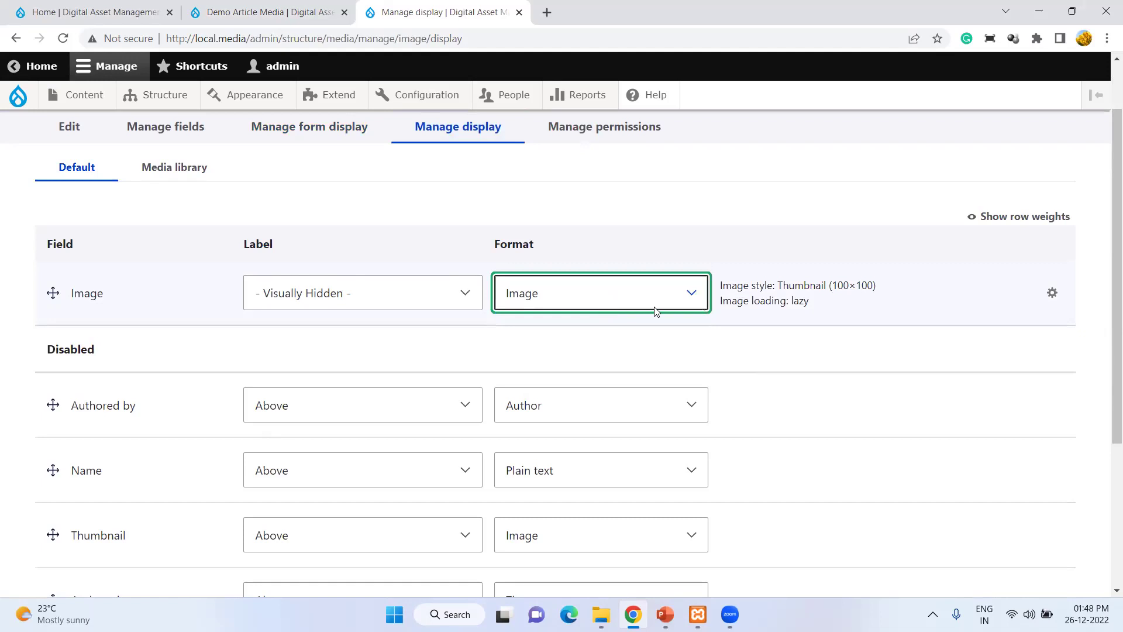
pyautogui.click(1052, 293)
pyautogui.scroll(-2, 760, 286)
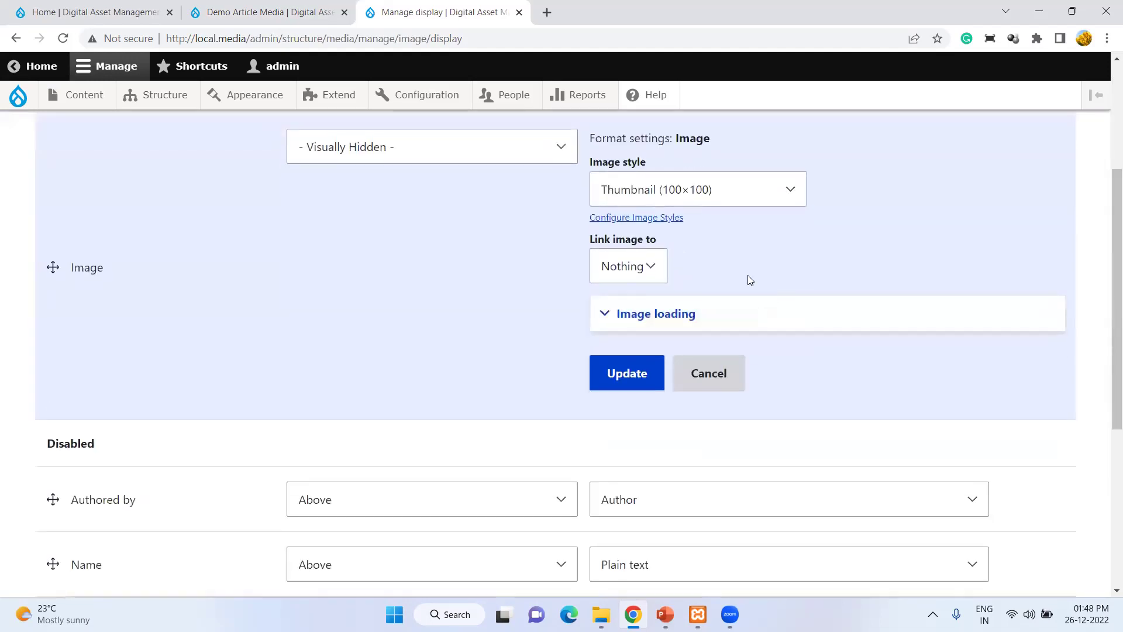
pyautogui.click(711, 190)
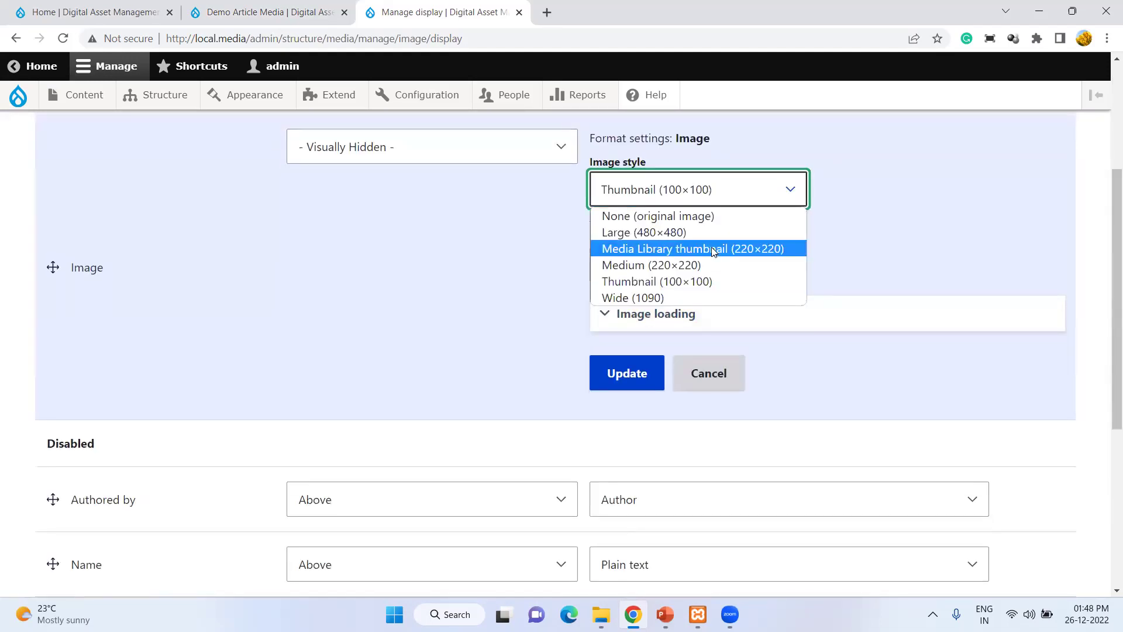
pyautogui.click(758, 256)
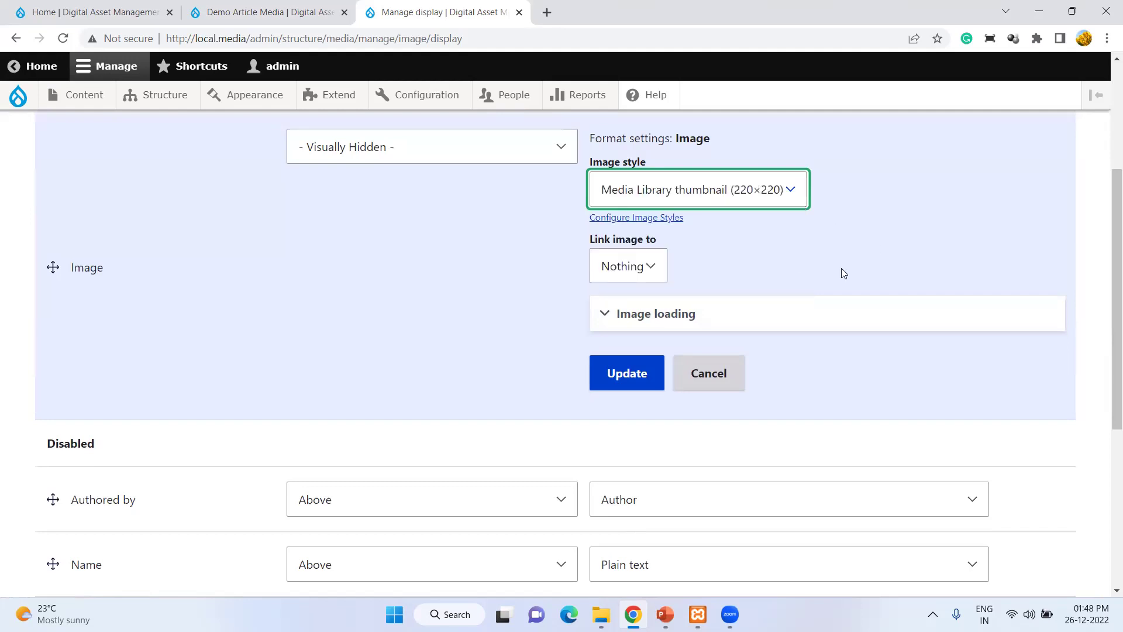
pyautogui.click(634, 380)
pyautogui.scroll(-2, 796, 351)
pyautogui.click(56, 504)
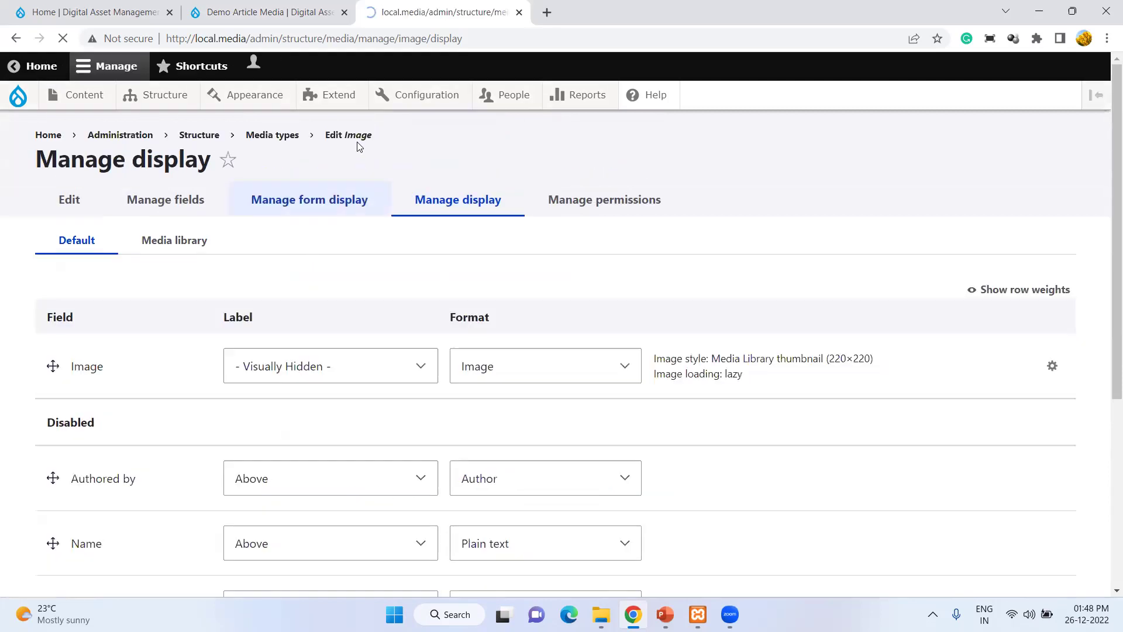
# - Check the Image field's saved image style in the media type's display settings
pyautogui.moveTo(174, 101)
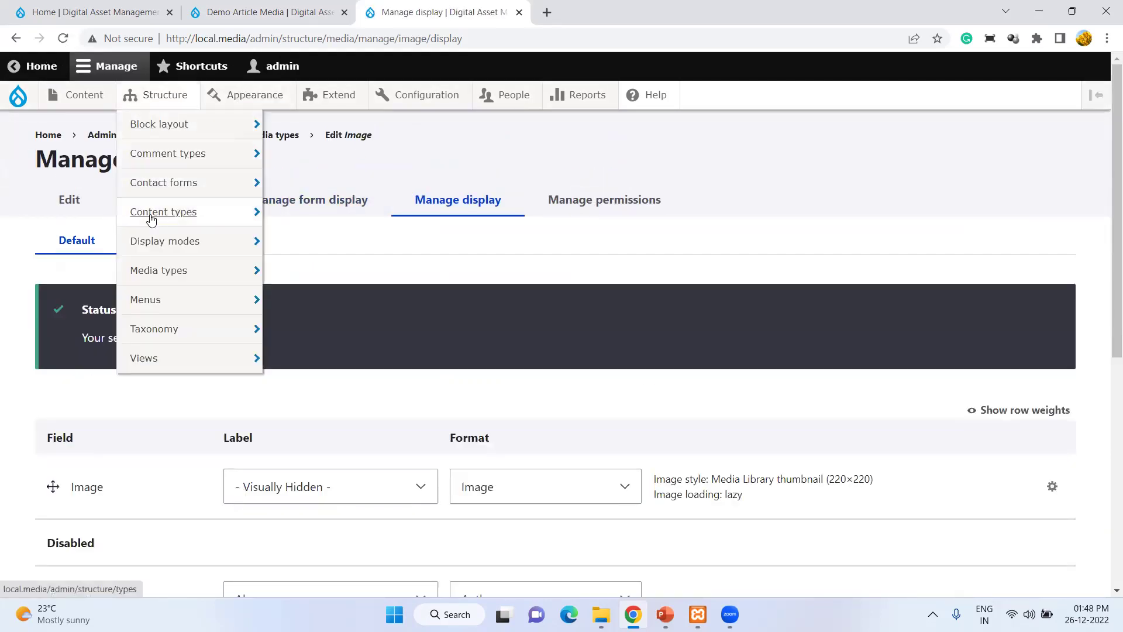
pyautogui.moveTo(158, 271)
pyautogui.moveTo(294, 361)
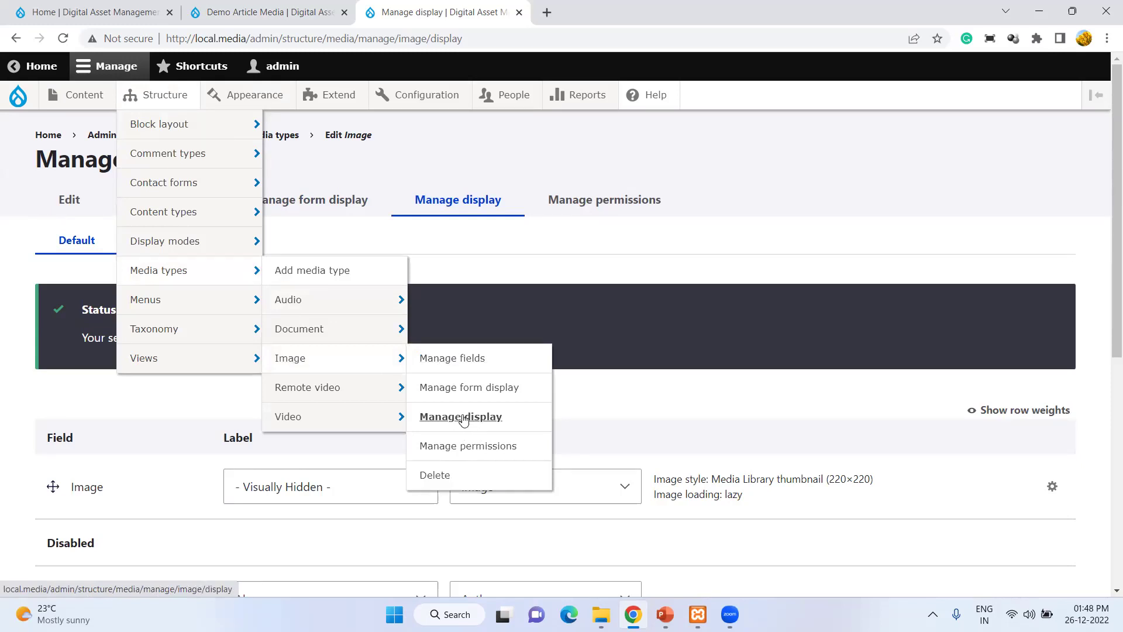
pyautogui.scroll(-4, 1011, 338)
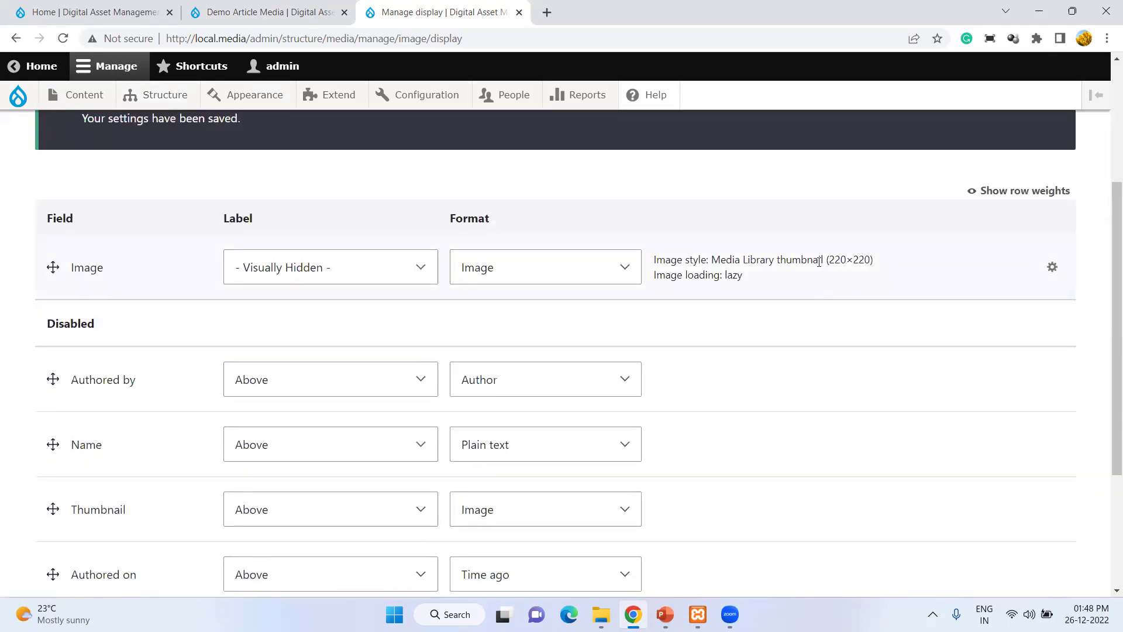
# - Reload the Demo Article Media page and compare its article image with the Image media type's display settings
pyautogui.click(221, 12)
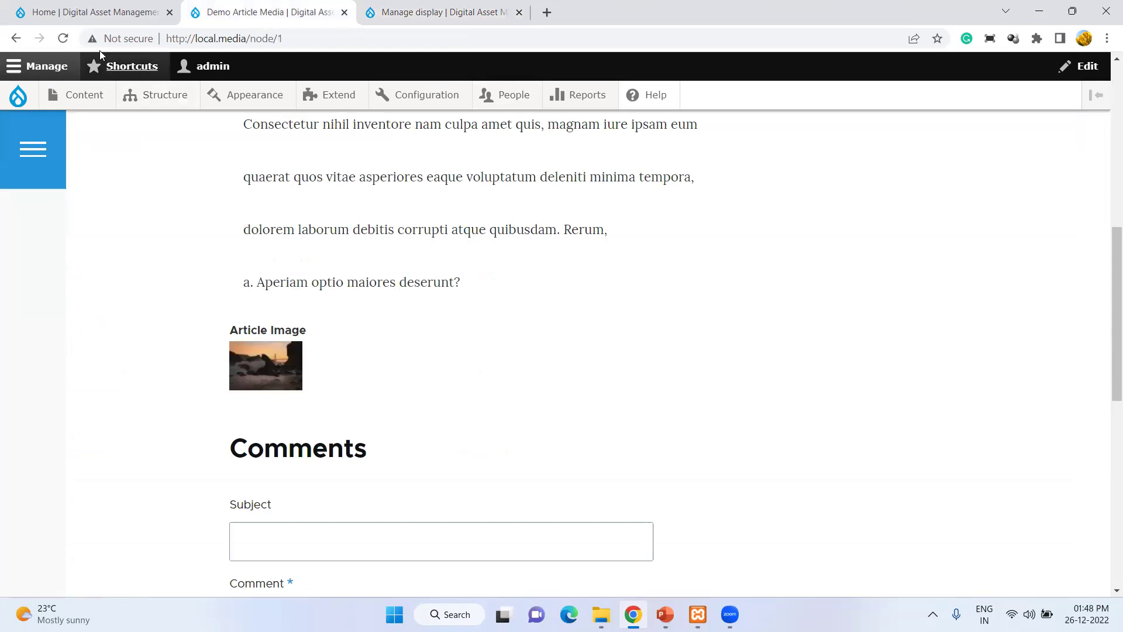
pyautogui.click(63, 39)
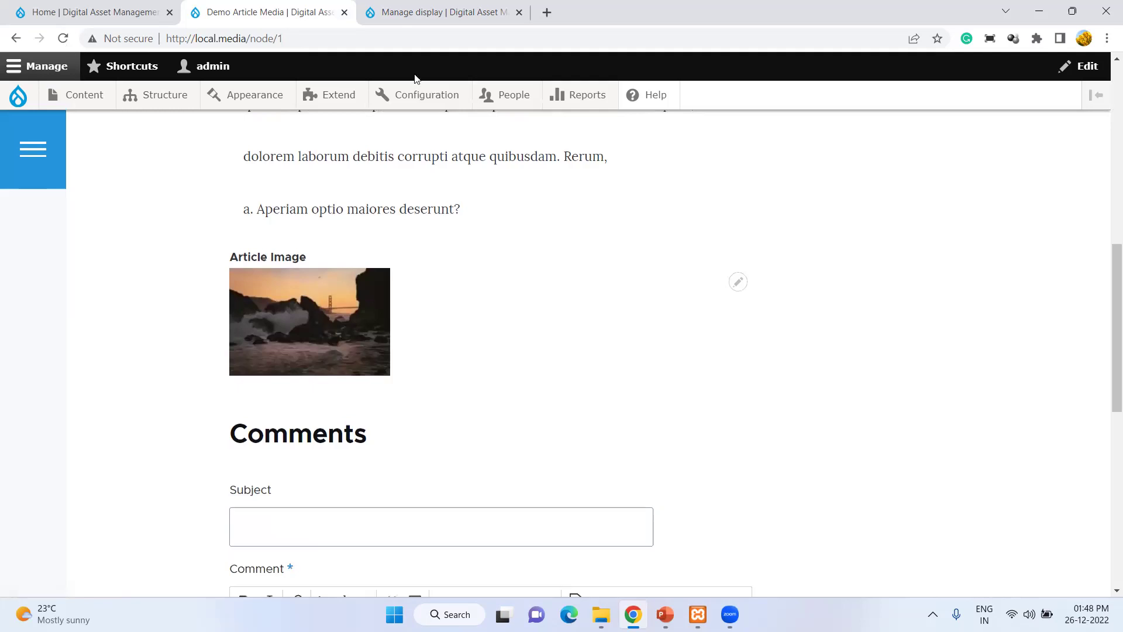
pyautogui.click(419, 18)
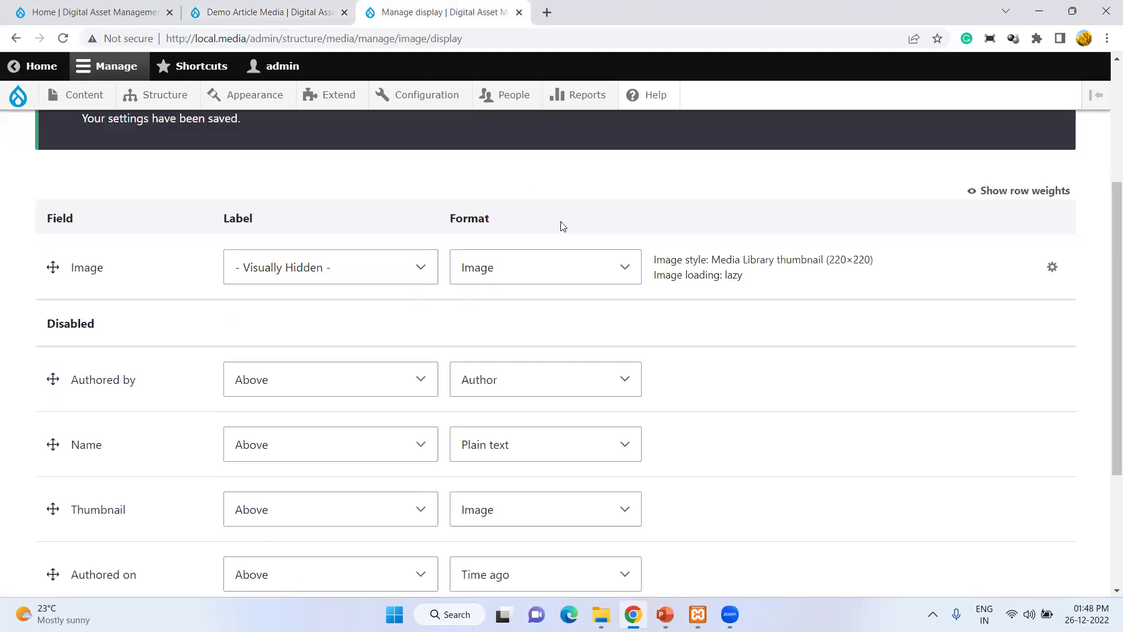
pyautogui.scroll(-3, 559, 226)
pyautogui.scroll(4, 560, 226)
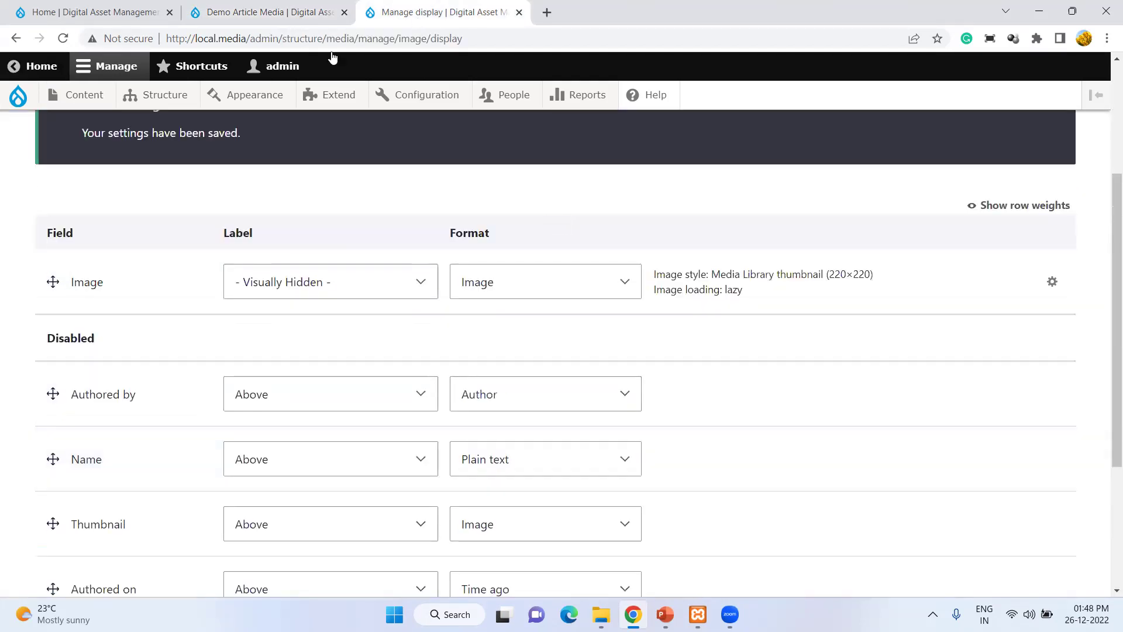
pyautogui.click(271, 12)
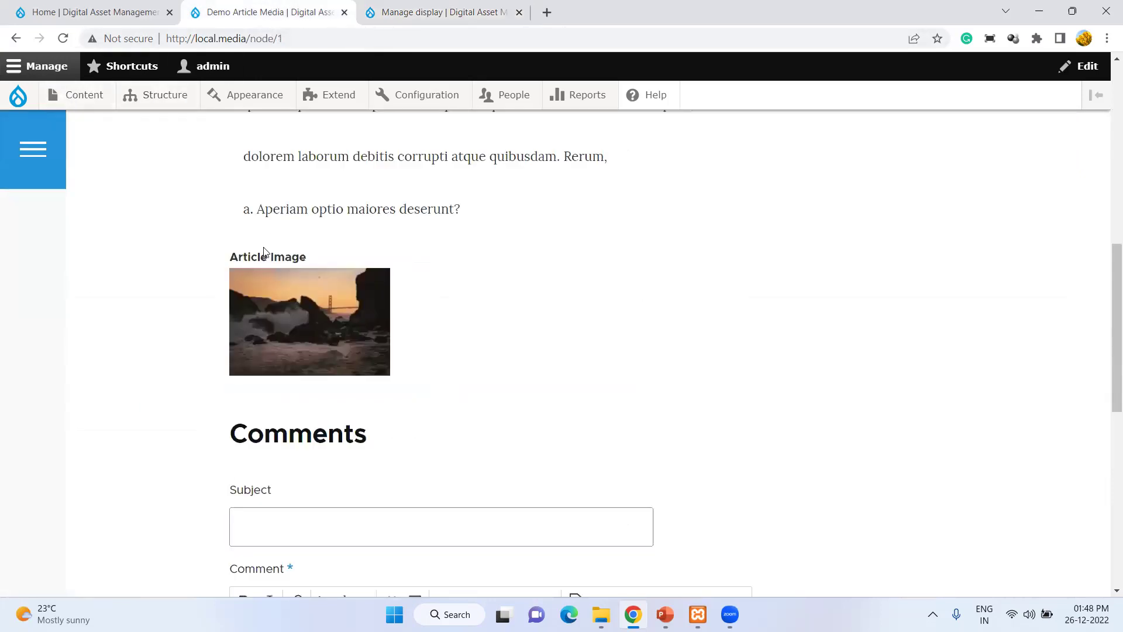
pyautogui.click(454, 14)
pyautogui.scroll(-2, 149, 412)
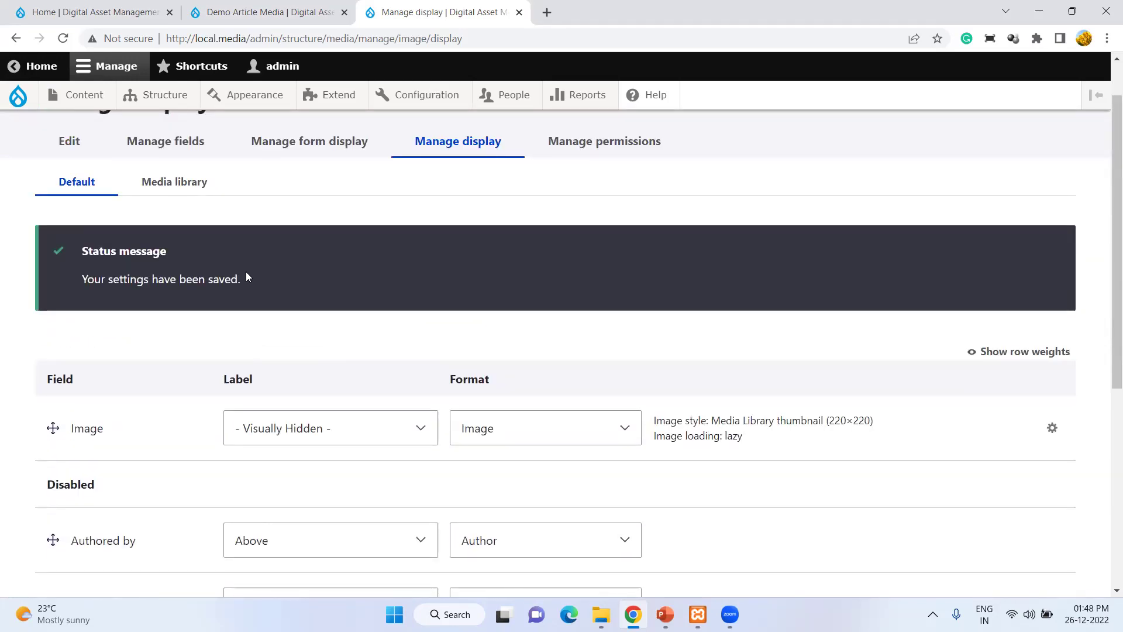
pyautogui.click(269, 13)
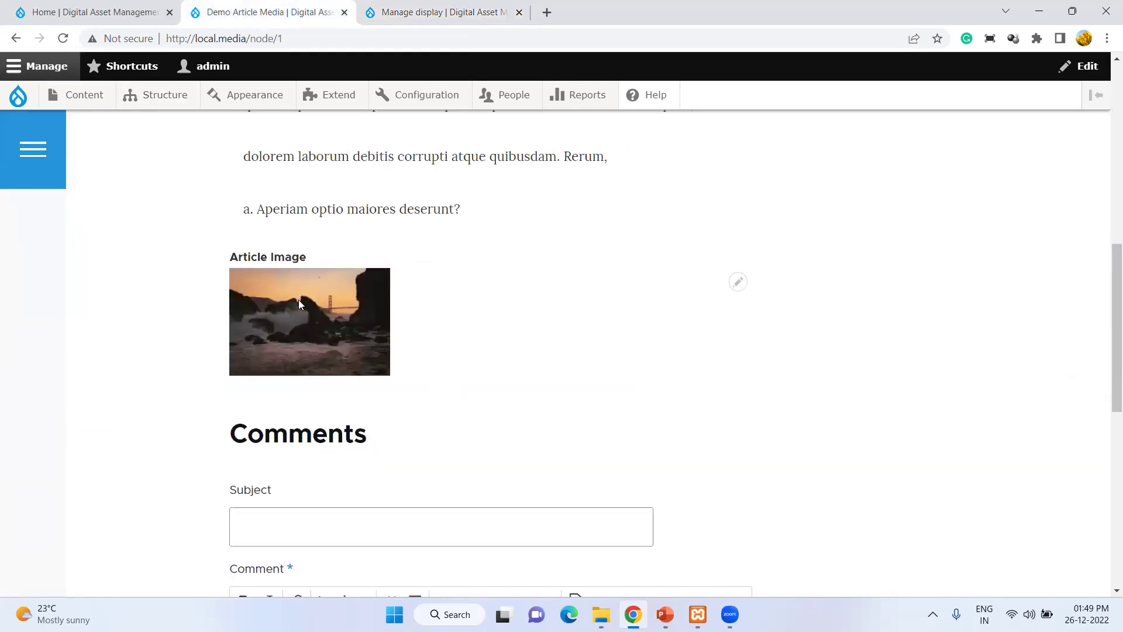
pyautogui.click(447, 14)
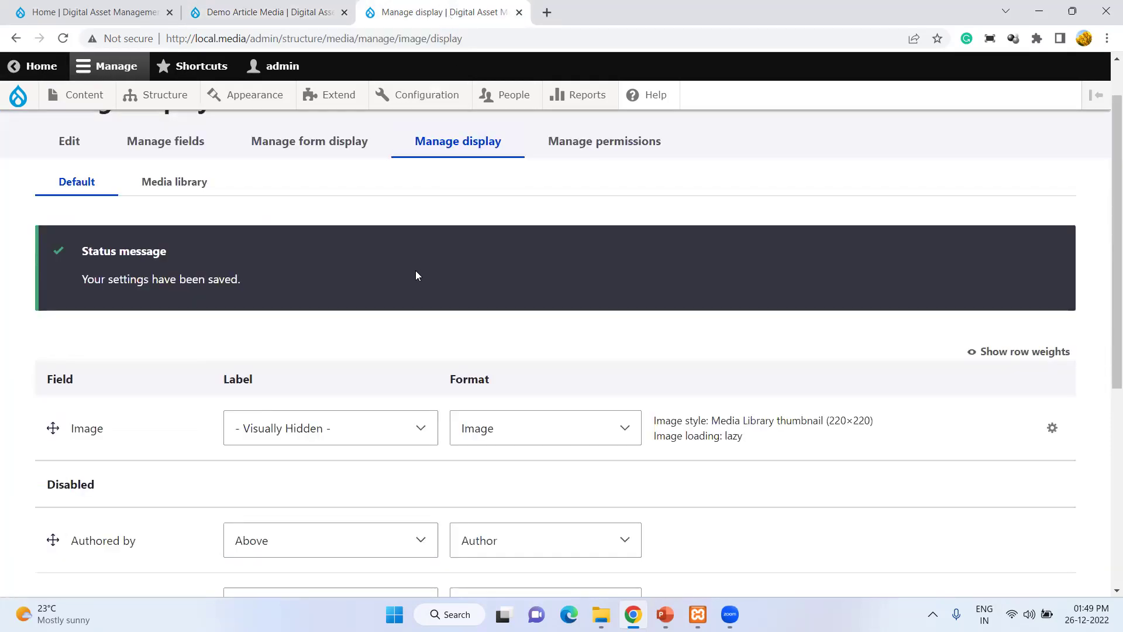
# - Examine the Image field's 220×220 image style in the media type's display settings against the image shown in the demo article
pyautogui.scroll(-3, 416, 271)
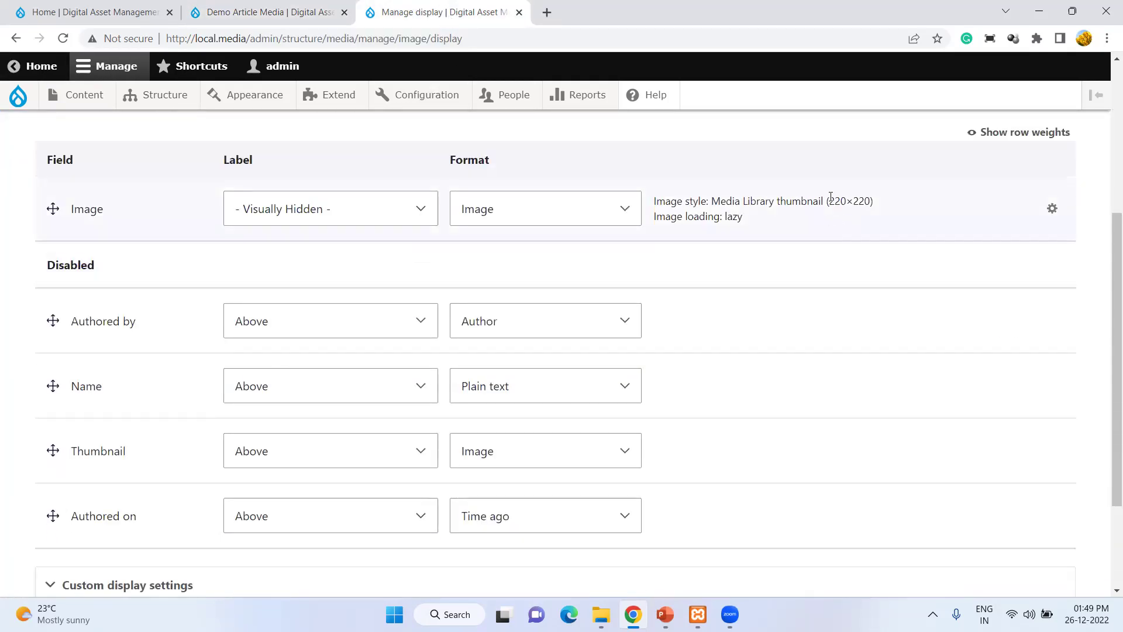
pyautogui.moveTo(830, 201); pyautogui.dragTo(867, 203)
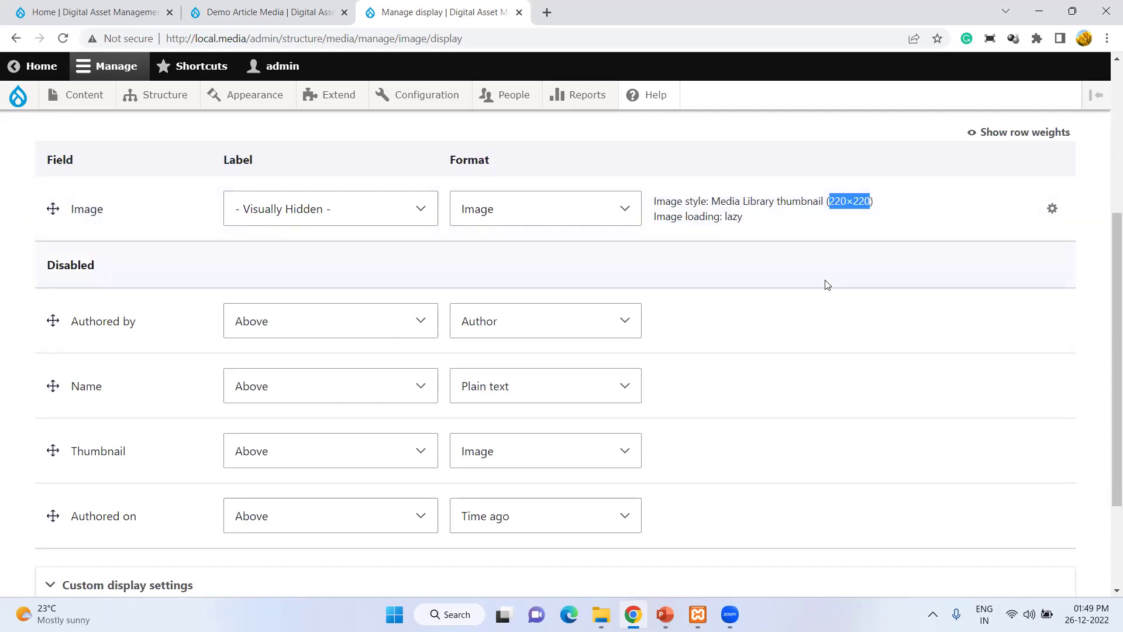
pyautogui.scroll(5, 805, 319)
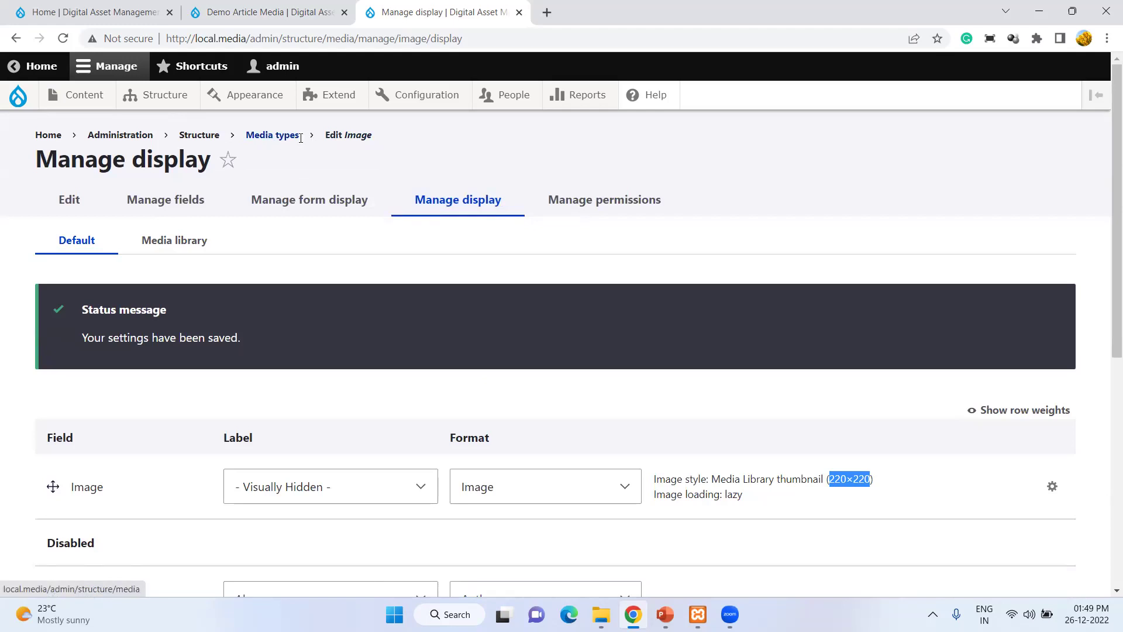
pyautogui.click(270, 12)
pyautogui.click(437, 14)
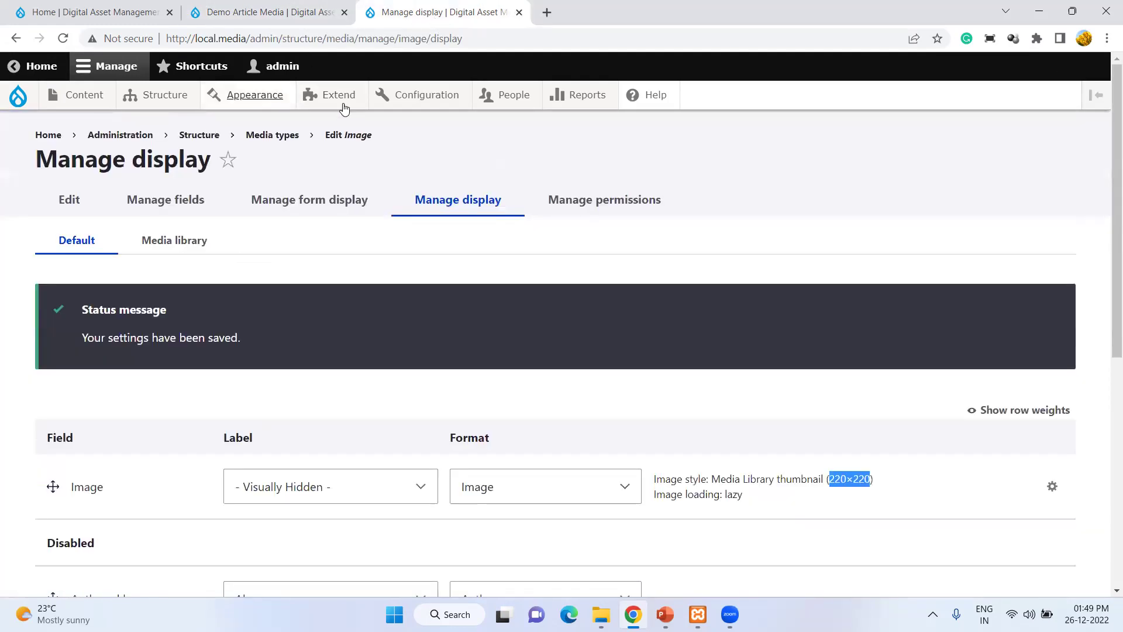
pyautogui.click(278, 17)
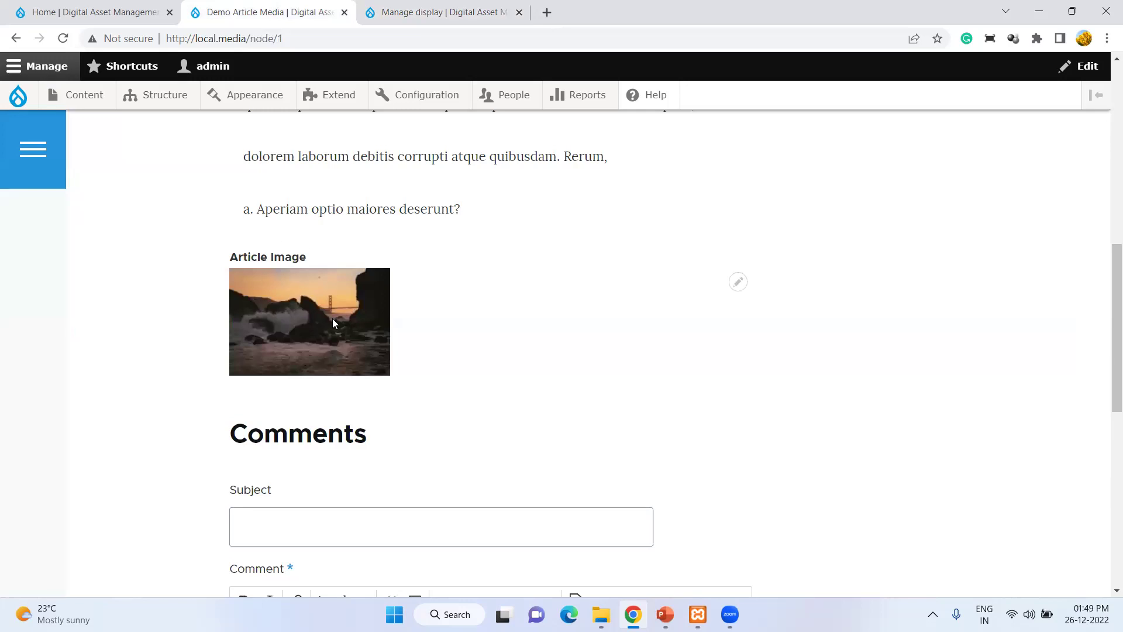
pyautogui.click(436, 17)
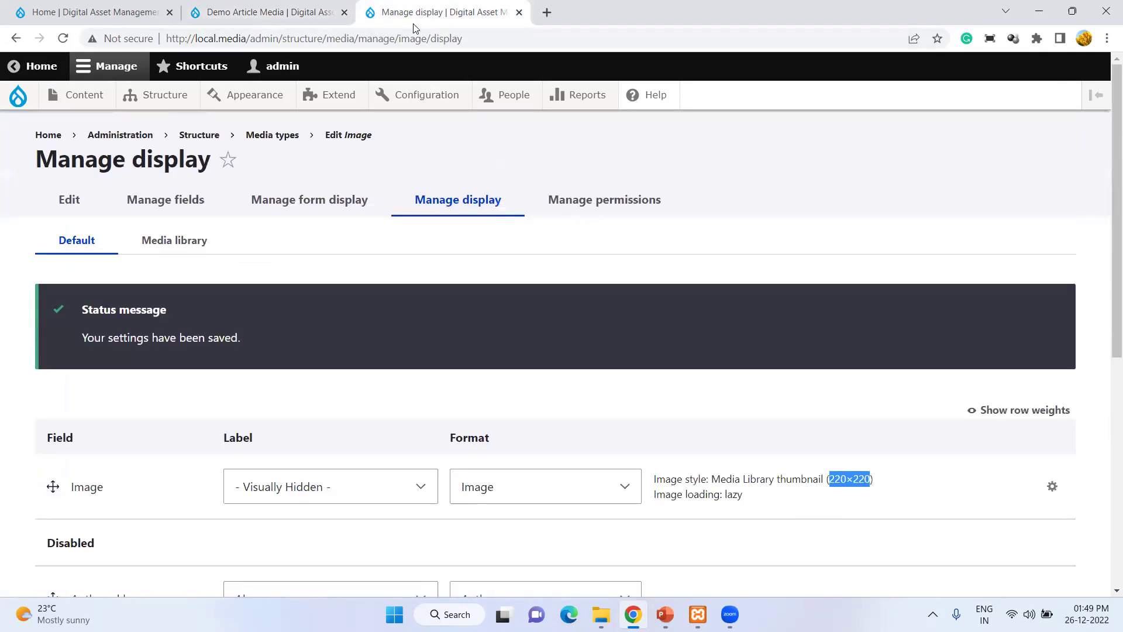
pyautogui.scroll(-3, 486, 269)
pyautogui.click(484, 268)
pyautogui.scroll(3, 488, 270)
pyautogui.scroll(-5, 488, 271)
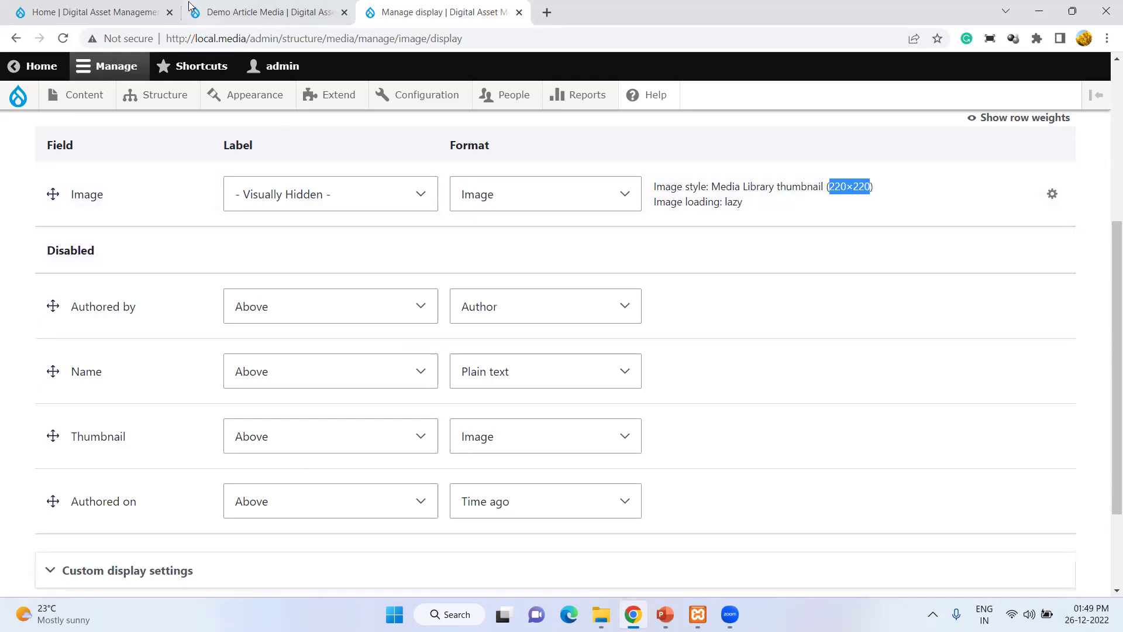
pyautogui.click(255, 14)
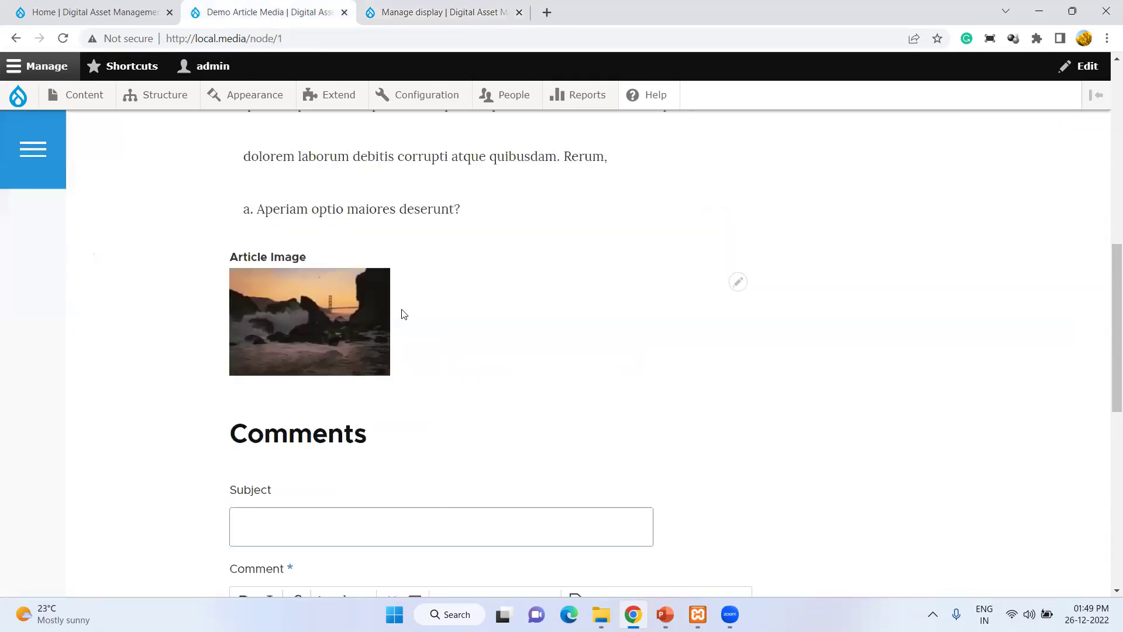
pyautogui.click(391, 18)
pyautogui.scroll(5, 406, 280)
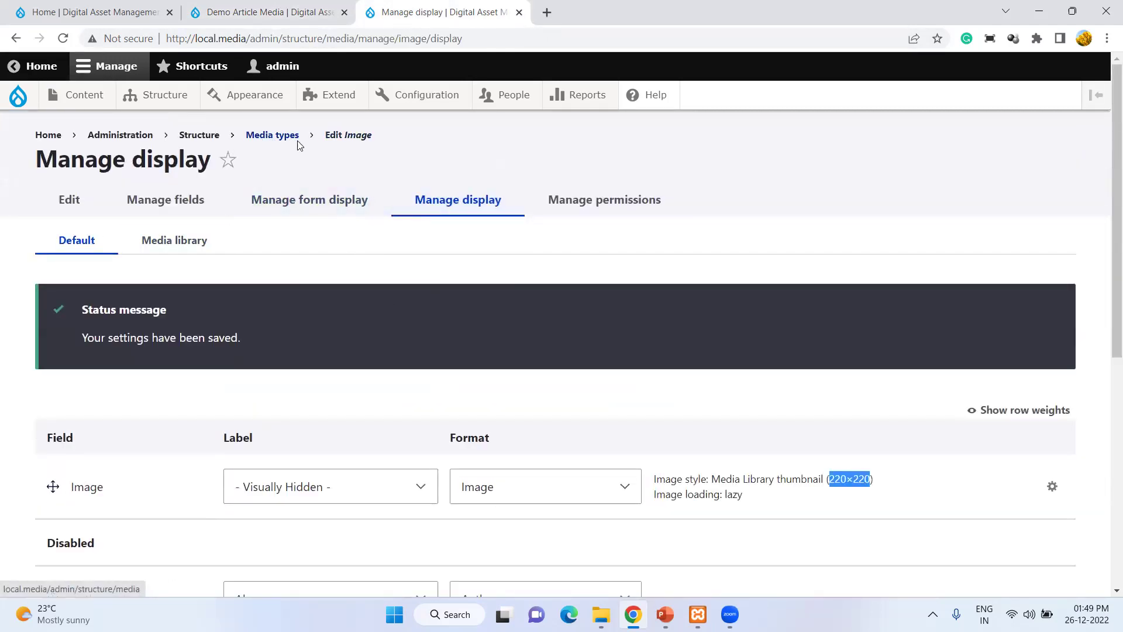
# - Open the Article content type's display settings in a new browser tab from the demo article page and switch to it
pyautogui.click(269, 8)
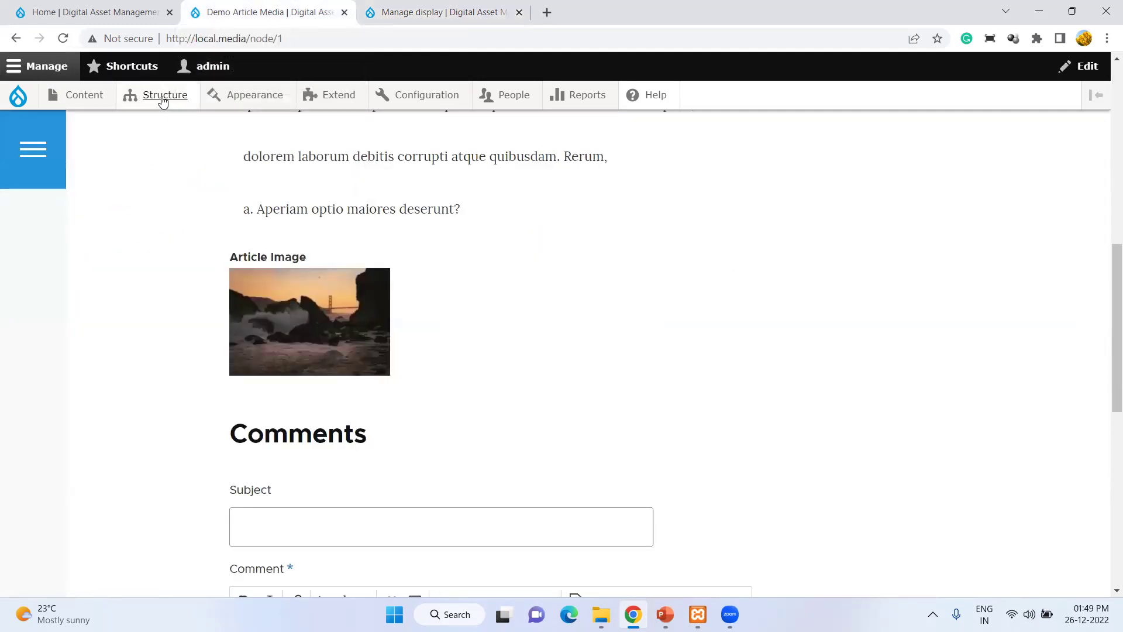
pyautogui.moveTo(163, 101)
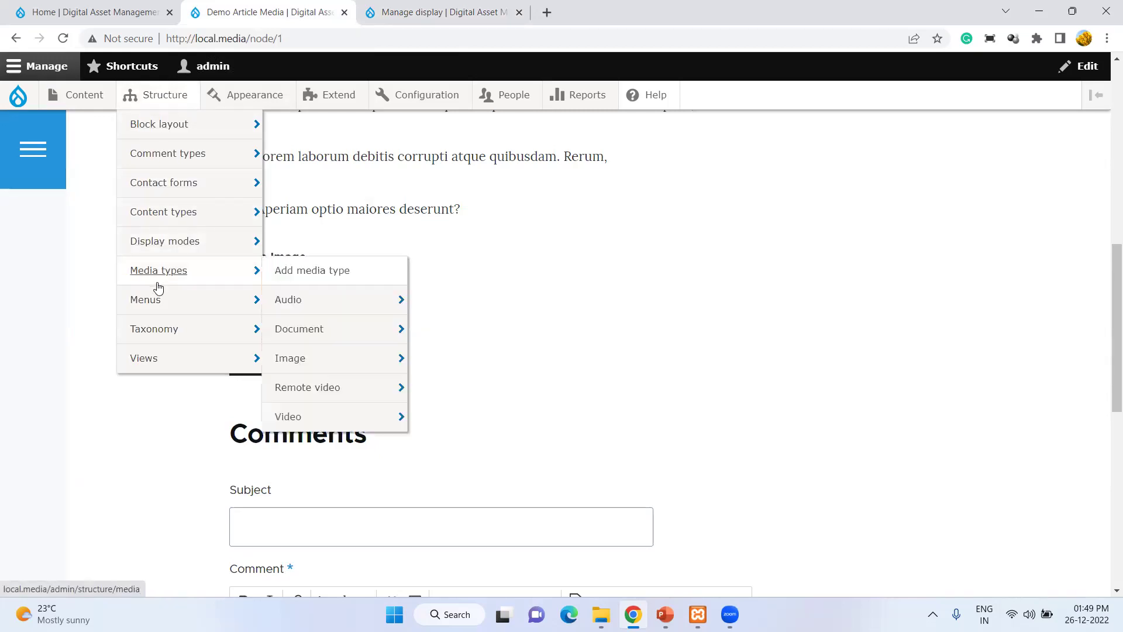
pyautogui.moveTo(156, 217)
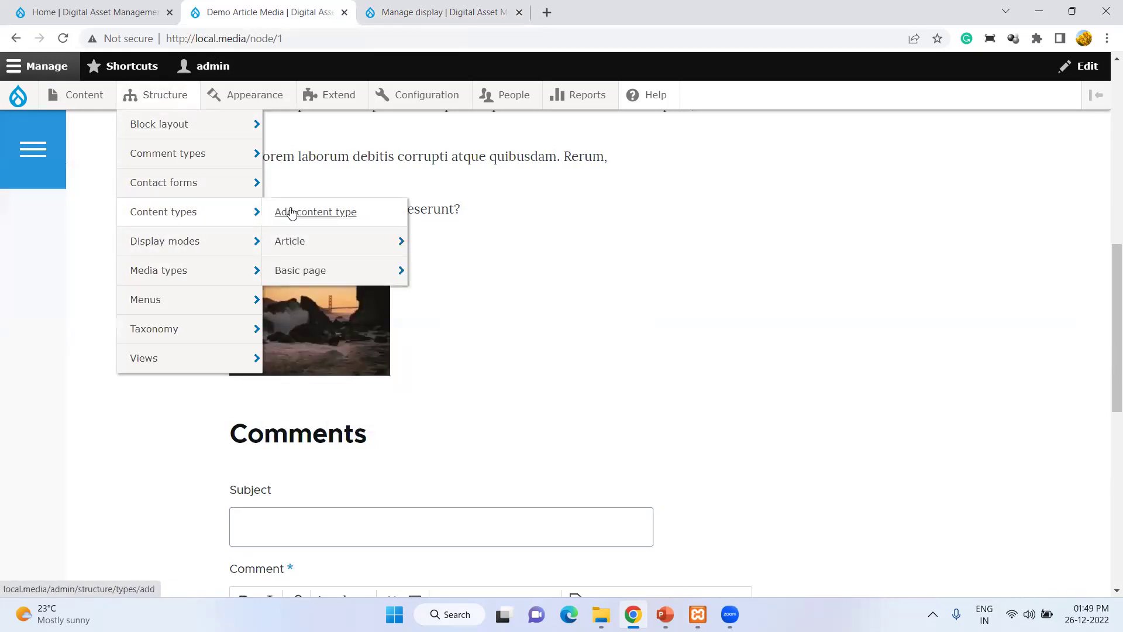
pyautogui.moveTo(296, 244)
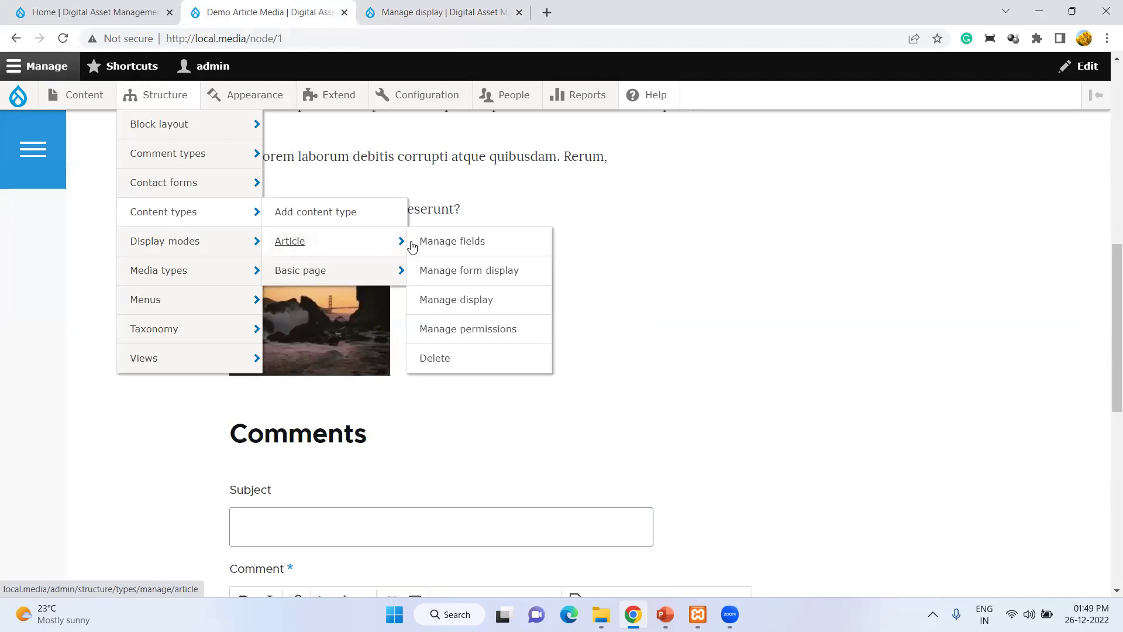
pyautogui.rightClick(457, 300)
pyautogui.click(506, 311)
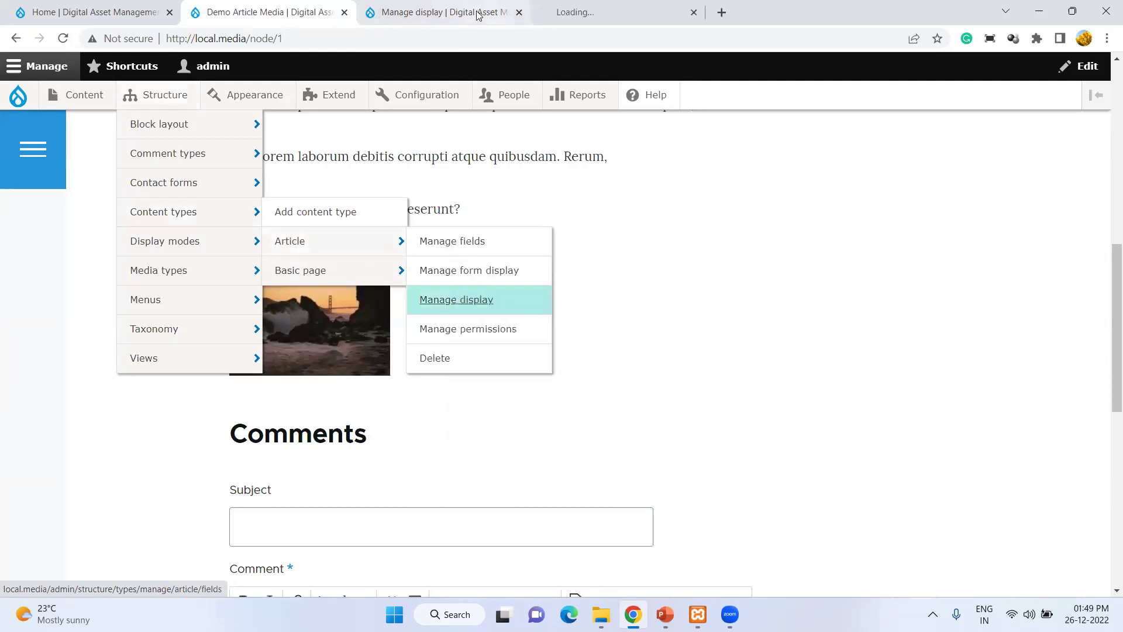
pyautogui.click(478, 13)
pyautogui.click(617, 10)
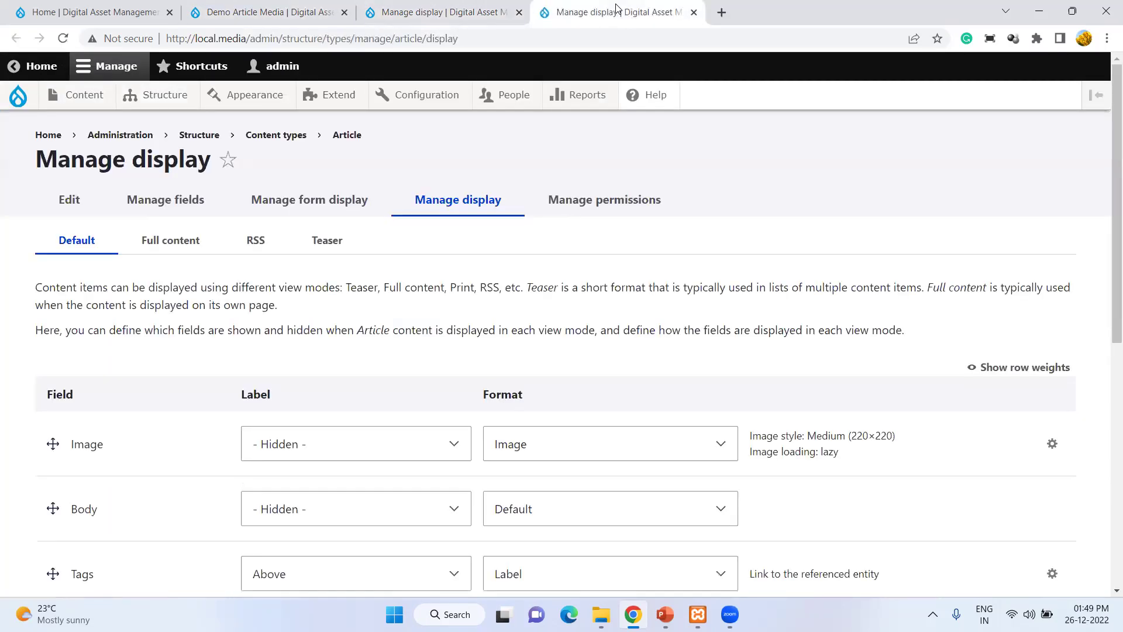
# - Check the available formats for the Article Image field and keep Rendered entity
pyautogui.scroll(-8, 231, 371)
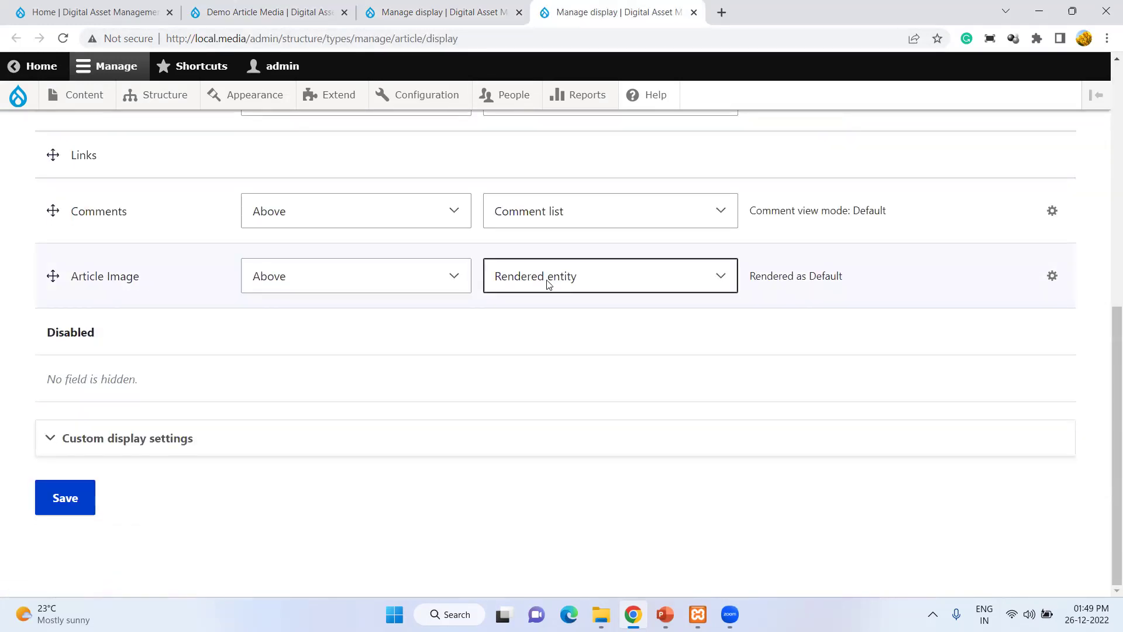
pyautogui.click(549, 285)
pyautogui.click(548, 284)
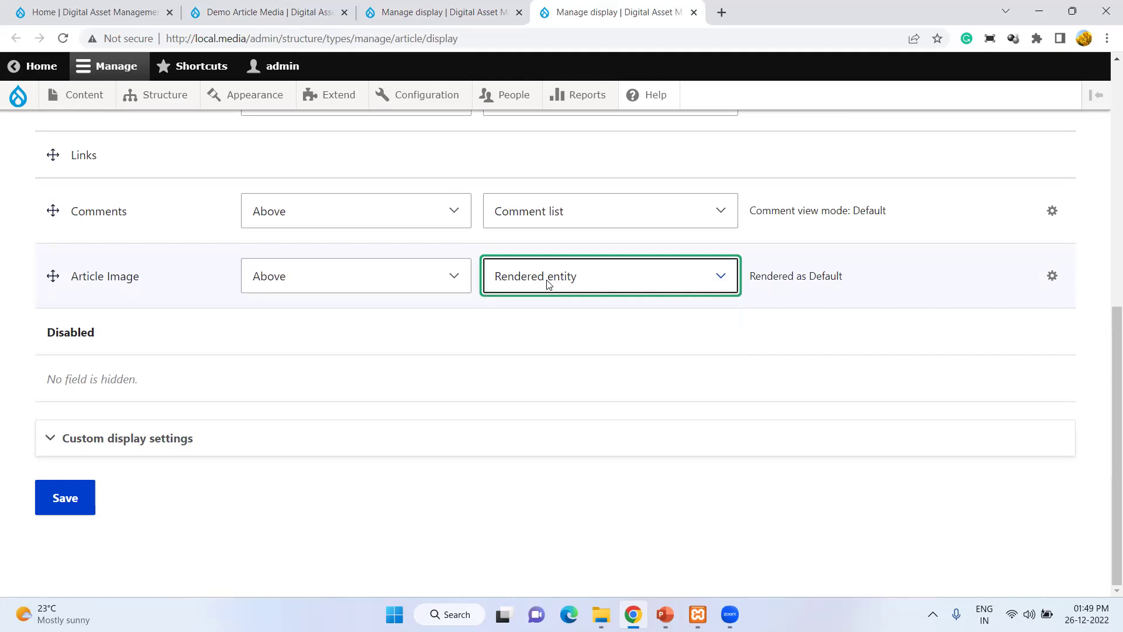
pyautogui.click(548, 287)
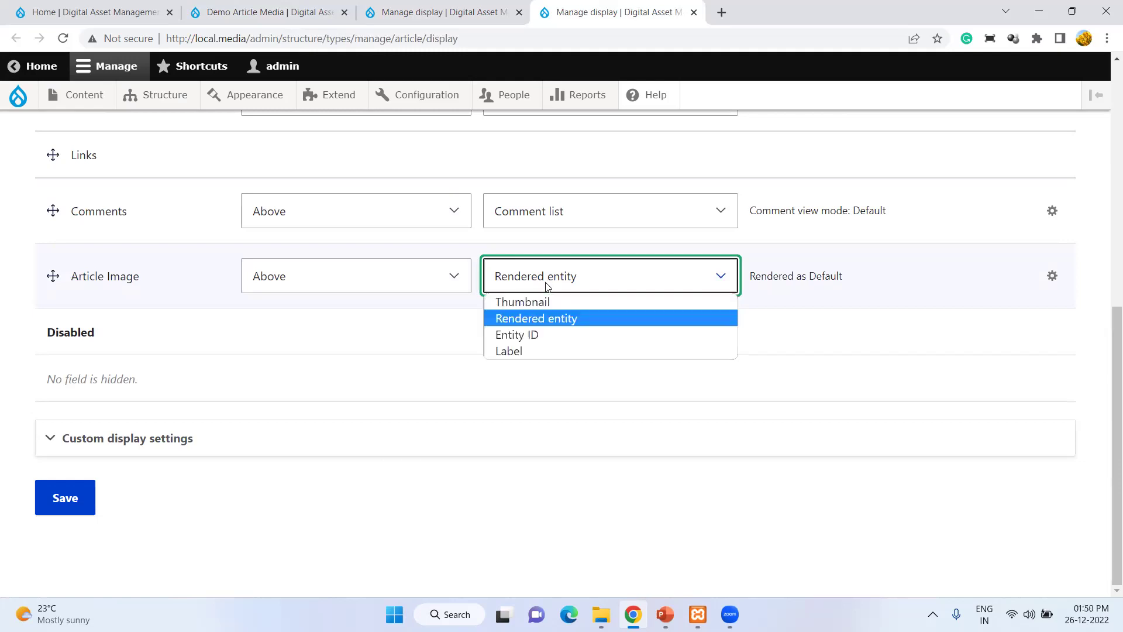
pyautogui.click(604, 318)
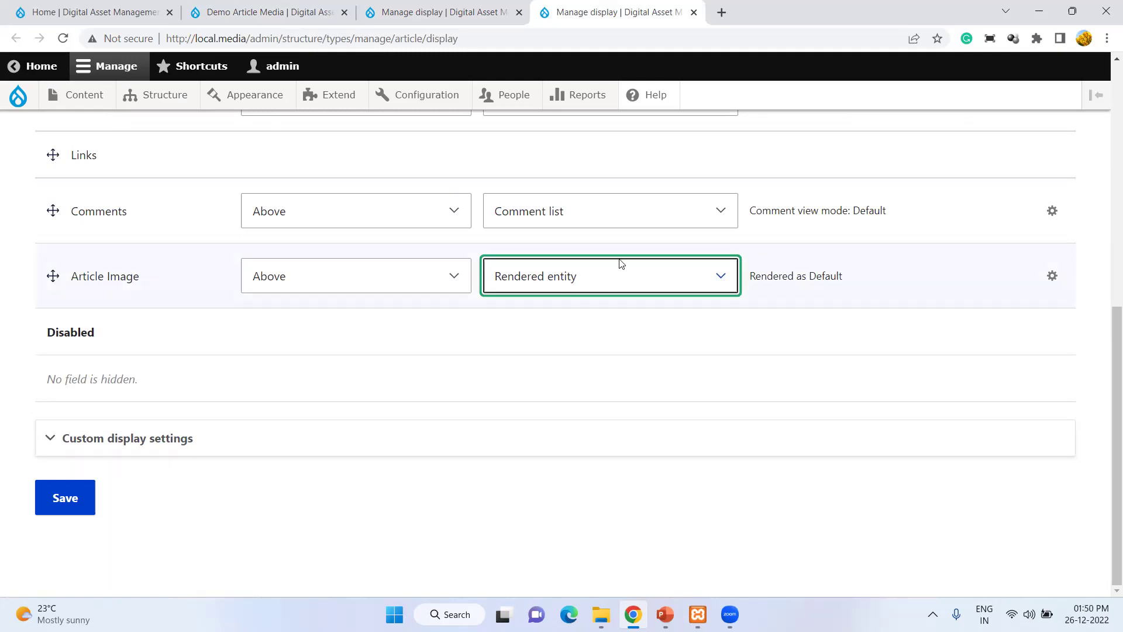
# - Review the Image media type's display settings and the demo article's image, and return to the Article content type's display settings
pyautogui.click(430, 13)
pyautogui.scroll(-6, 436, 247)
pyautogui.scroll(3, 436, 243)
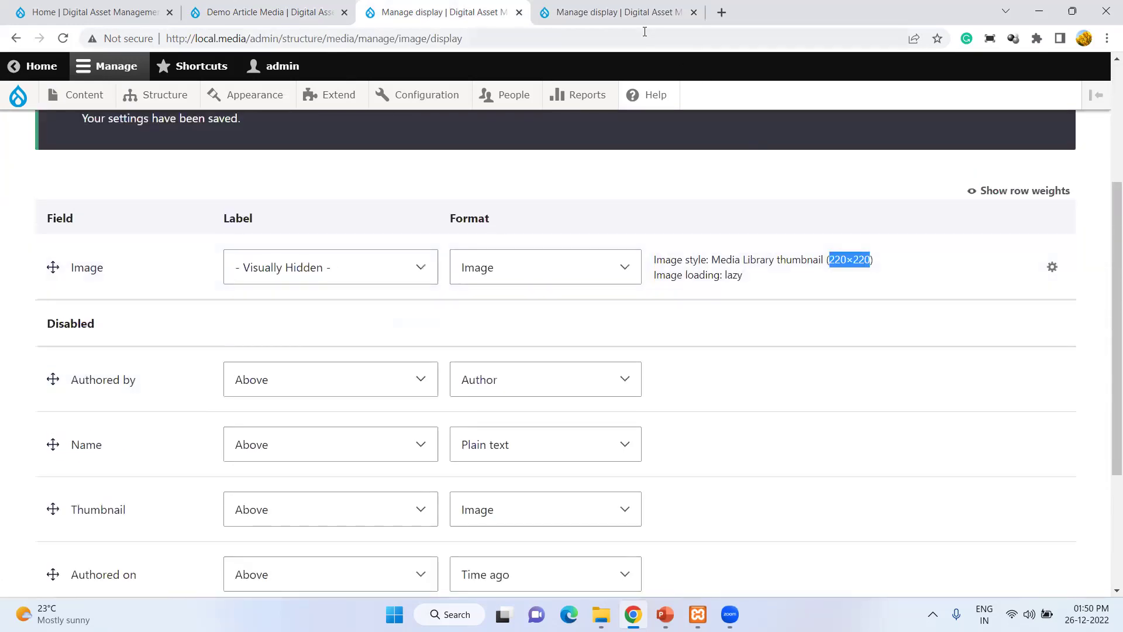
pyautogui.click(626, 15)
pyautogui.click(275, 14)
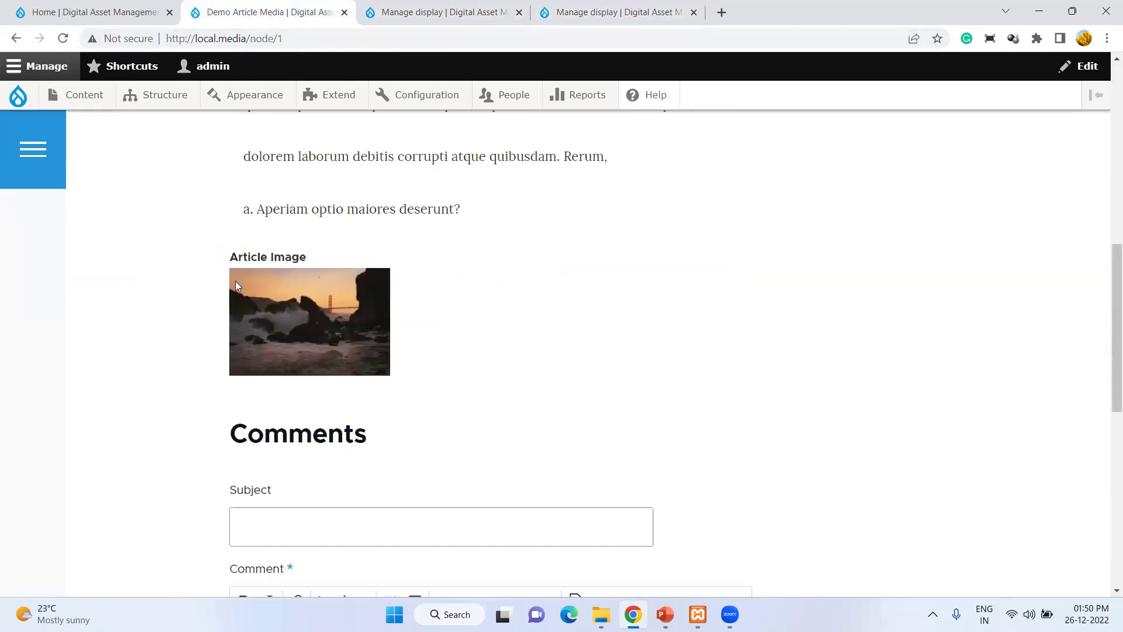
pyautogui.click(606, 13)
# - Set the Article Image field's format to Thumbnail in the Article content type's default display
pyautogui.scroll(4, 484, 325)
pyautogui.scroll(-4, 463, 319)
pyautogui.scroll(5, 545, 282)
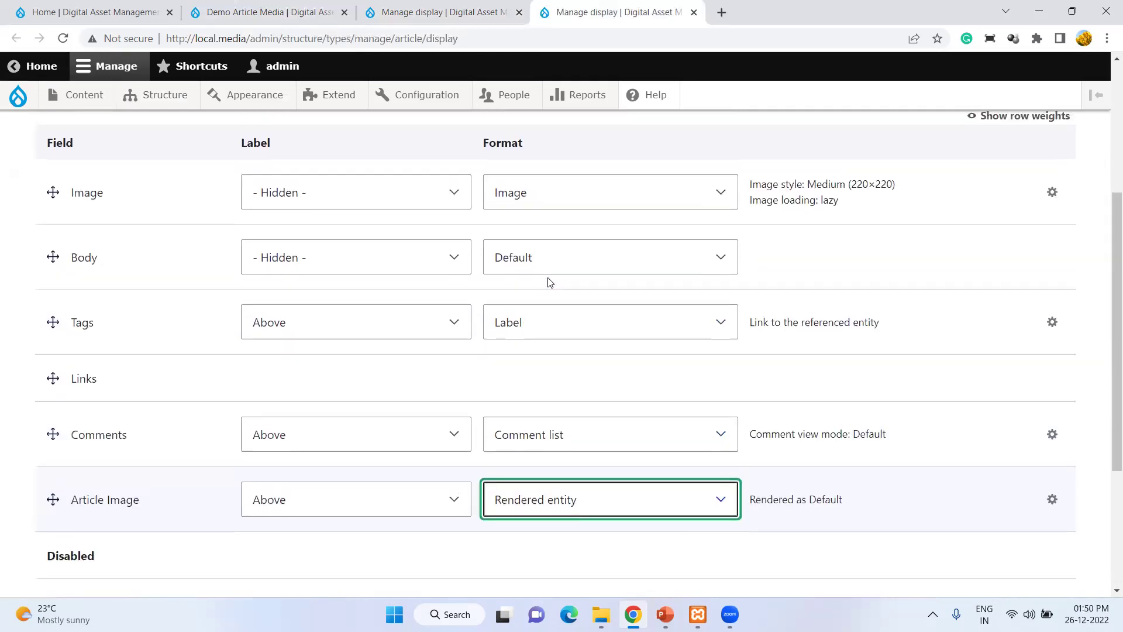
pyautogui.scroll(-4, 587, 301)
pyautogui.click(587, 350)
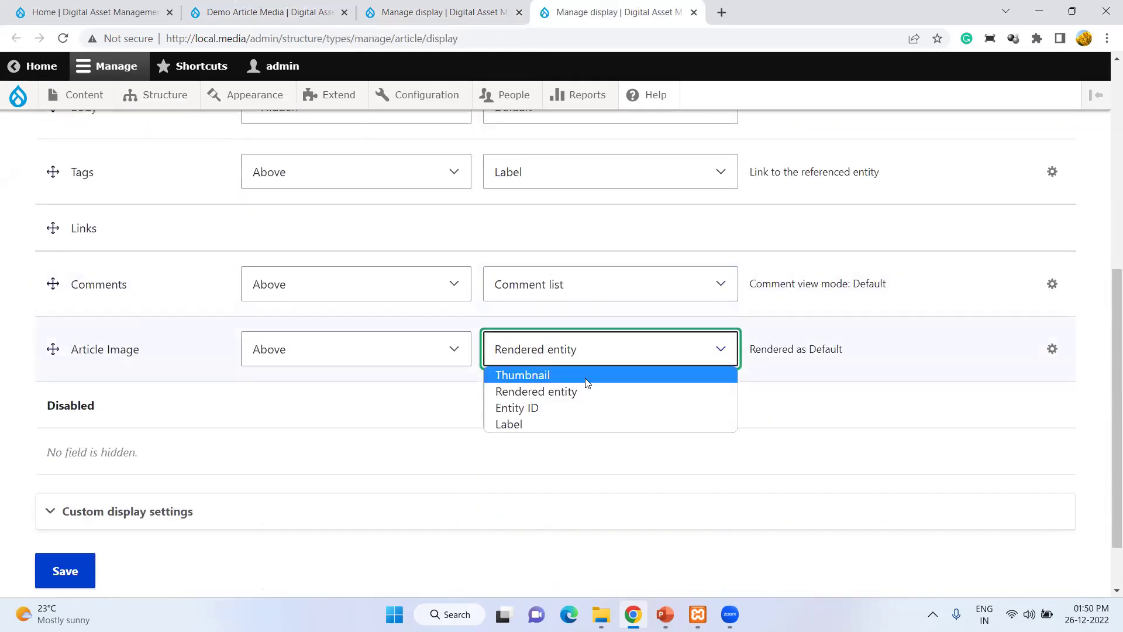
pyautogui.click(587, 377)
pyautogui.scroll(-1, 552, 280)
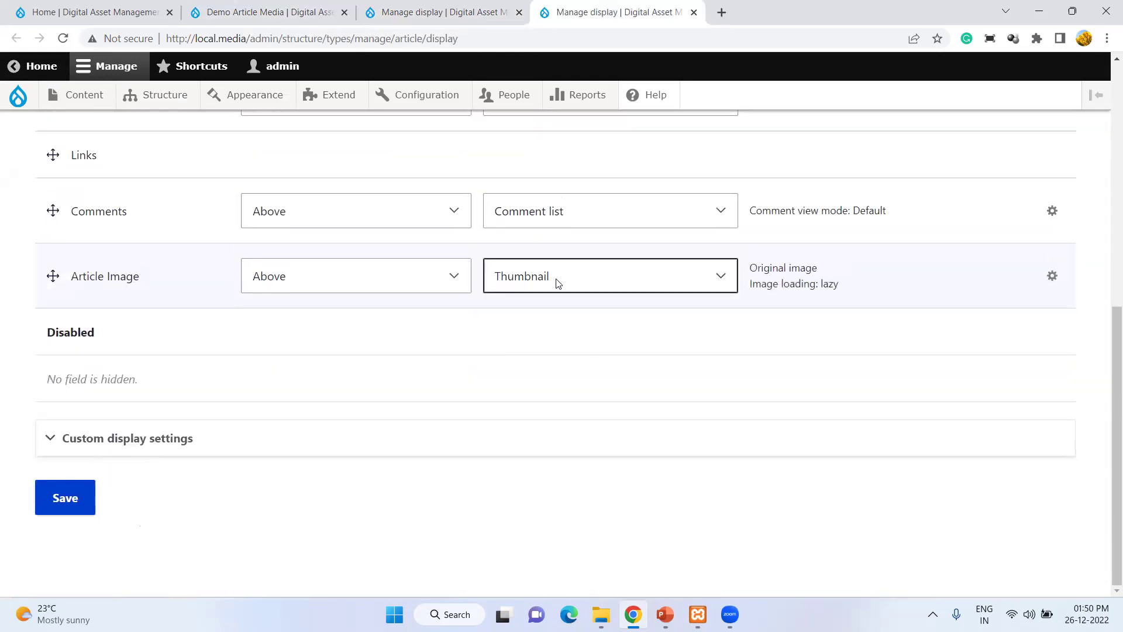
# - Set the Article Image thumbnail's image style to Large (480×480), keep lazy loading, and save the Article display settings
pyautogui.click(1053, 275)
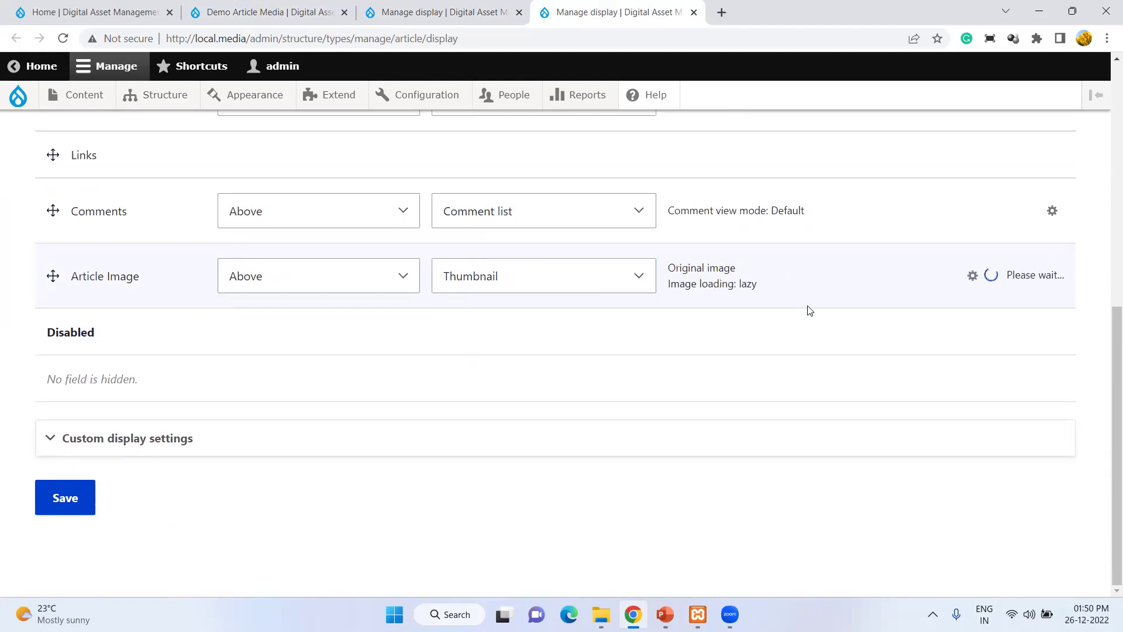
pyautogui.scroll(1, 647, 271)
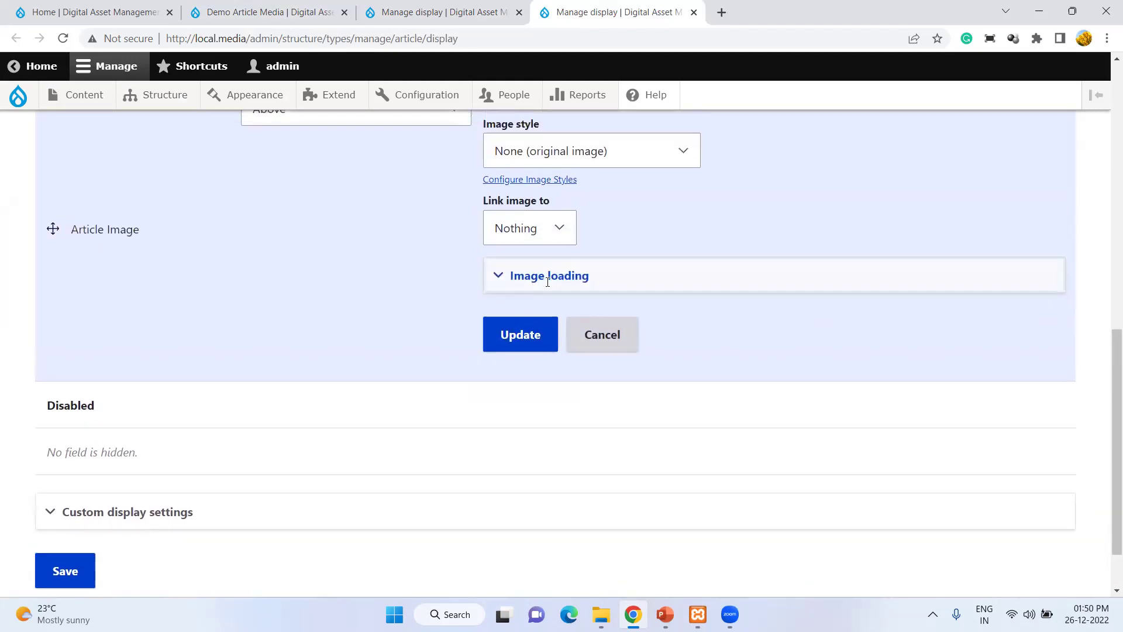
pyautogui.click(548, 276)
pyautogui.scroll(-1, 550, 287)
pyautogui.scroll(2, 582, 246)
pyautogui.click(592, 151)
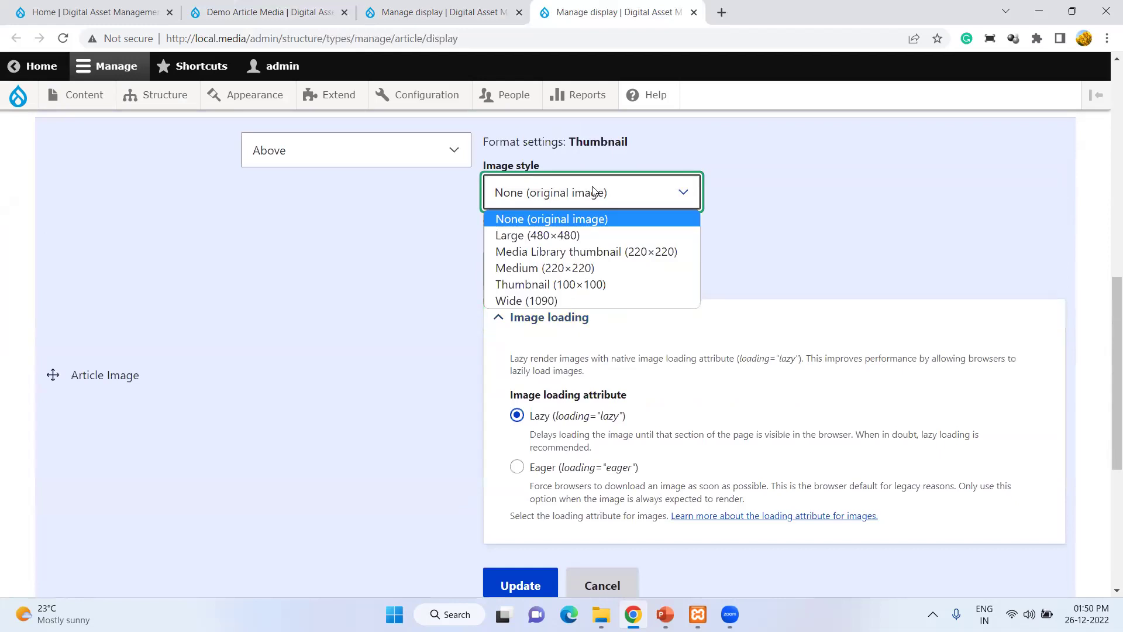
pyautogui.click(582, 235)
pyautogui.scroll(-4, 585, 263)
pyautogui.click(544, 374)
pyautogui.scroll(-2, 602, 322)
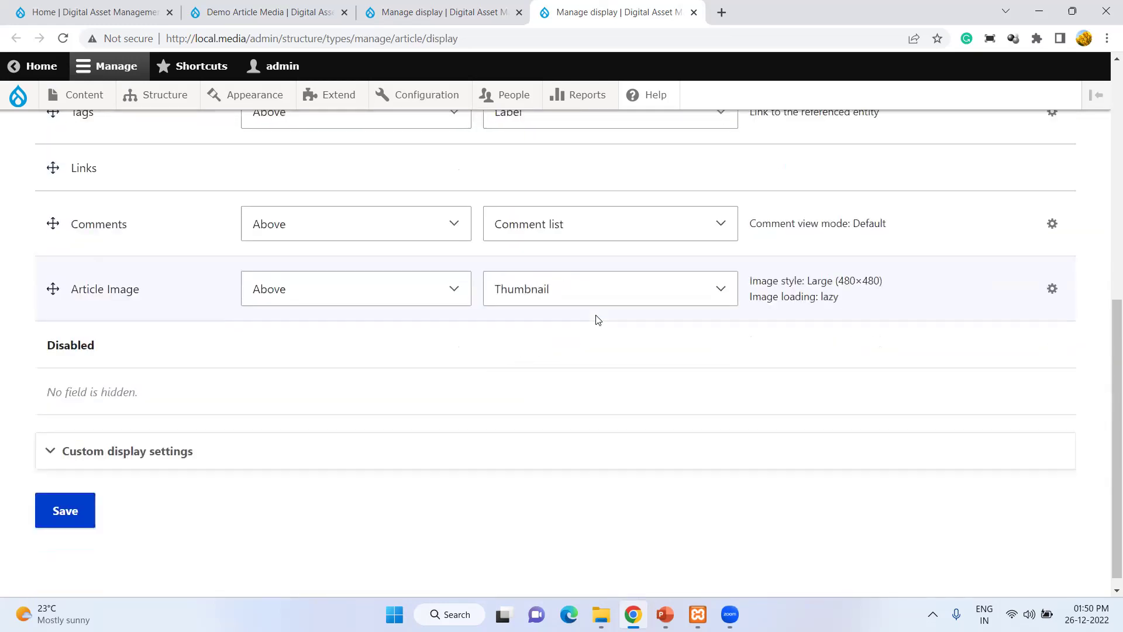
pyautogui.click(74, 499)
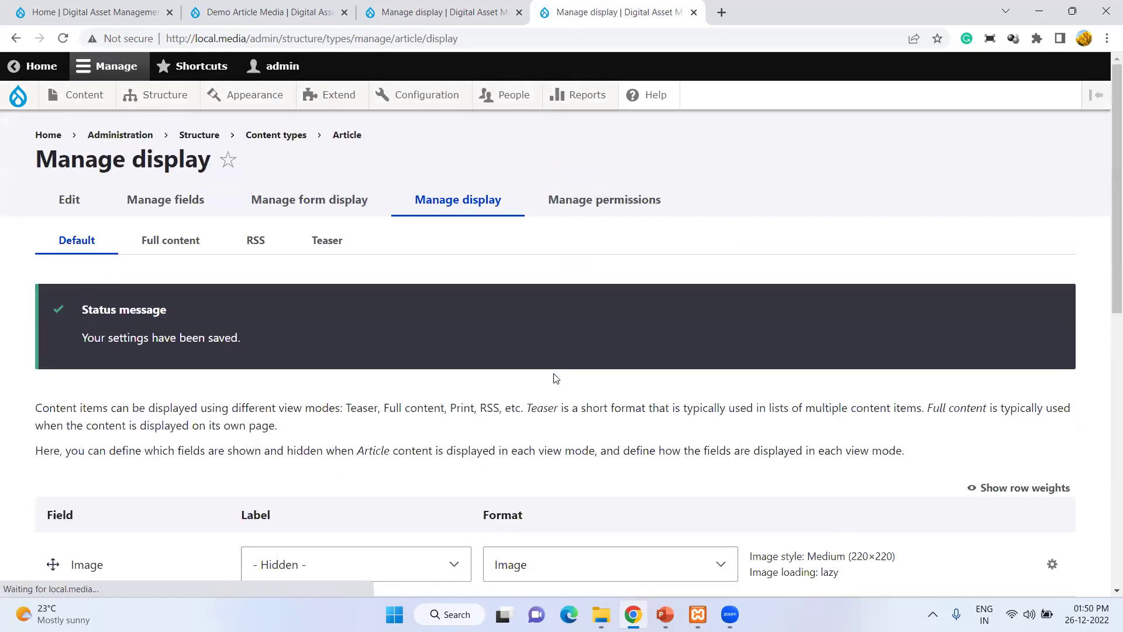
# - Duplicate the demo article's browser tab for comparison and flush all Drupal caches from the original tab
pyautogui.scroll(-5, 527, 351)
pyautogui.click(257, 6)
pyautogui.rightClick(264, 8)
pyautogui.click(310, 113)
pyautogui.click(234, 4)
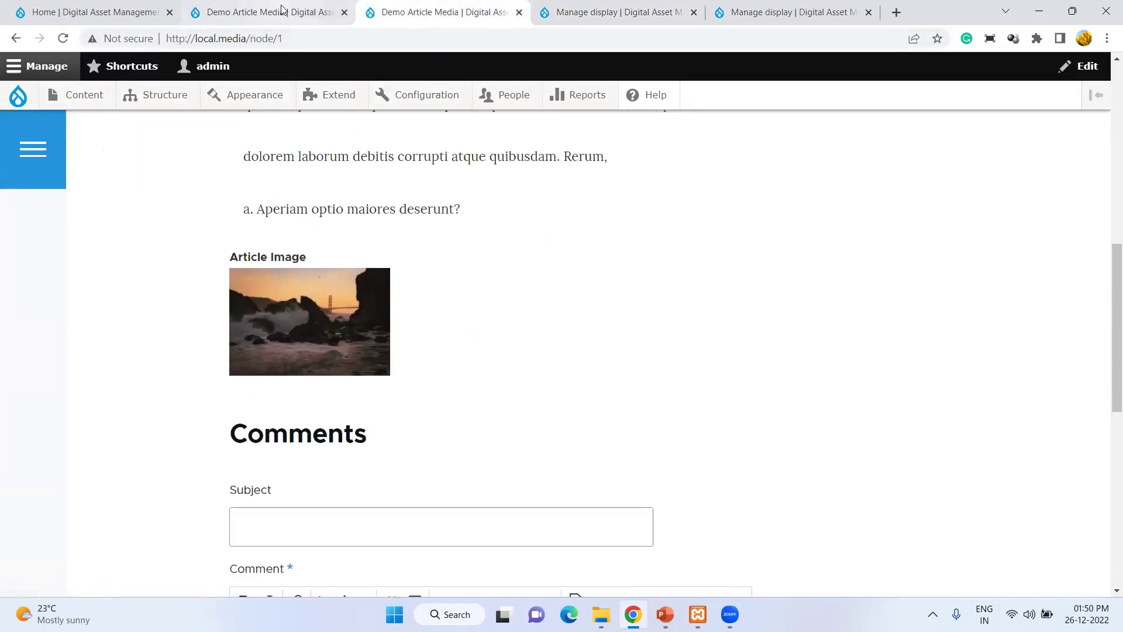
pyautogui.moveTo(19, 98)
pyautogui.moveTo(35, 164)
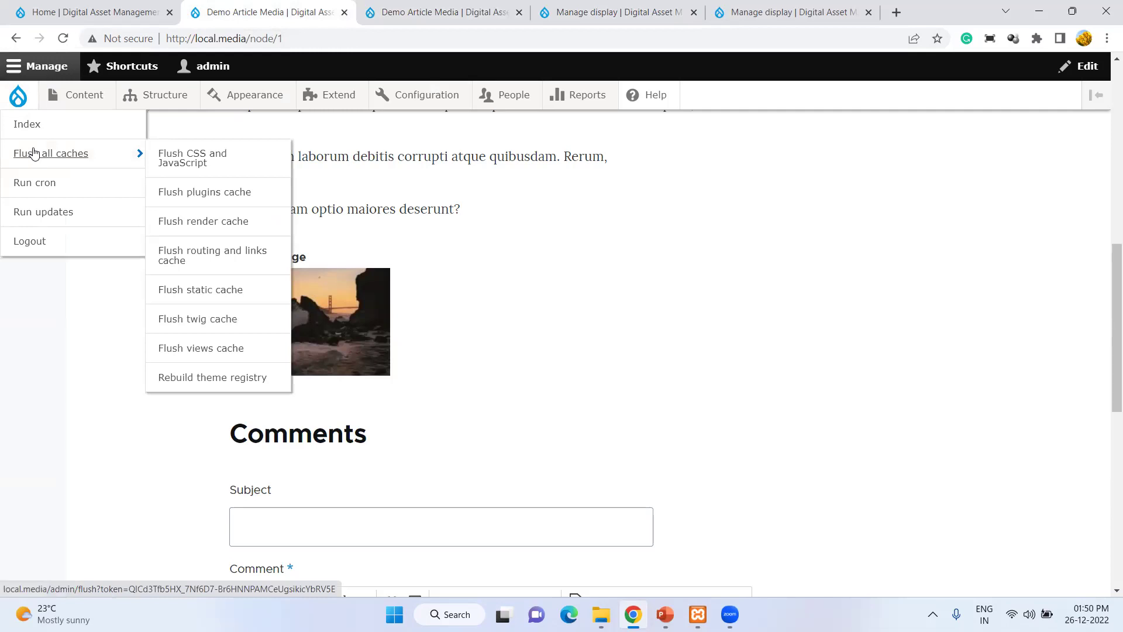
pyautogui.click(129, 162)
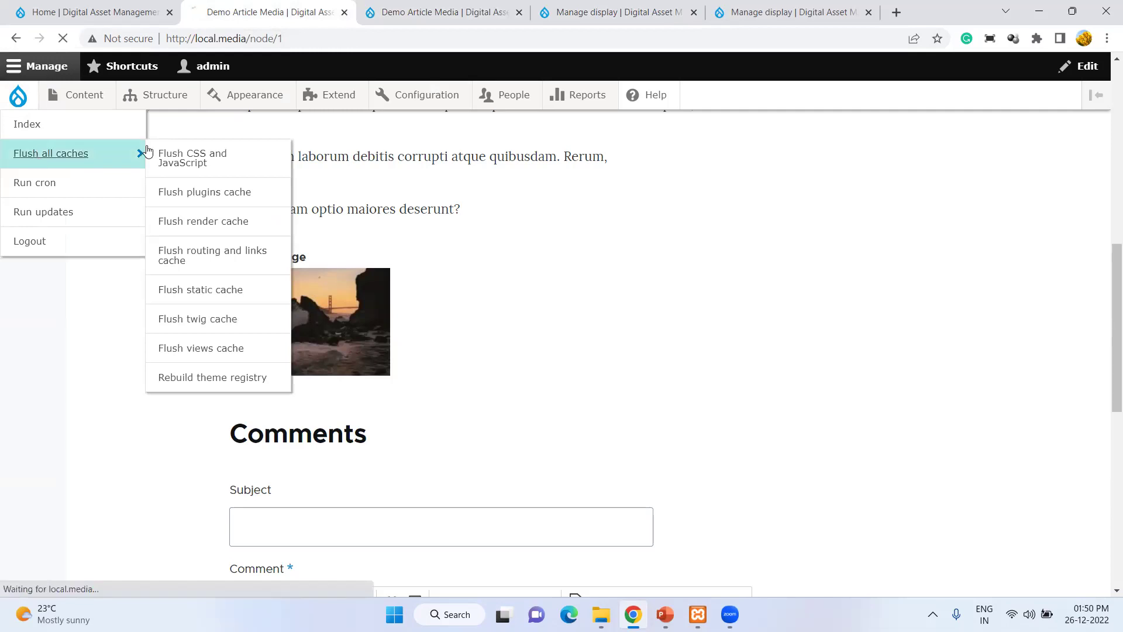
# - Review the Article content type's display settings, including the Article Image field's format and image style
pyautogui.click(473, 11)
pyautogui.click(263, 11)
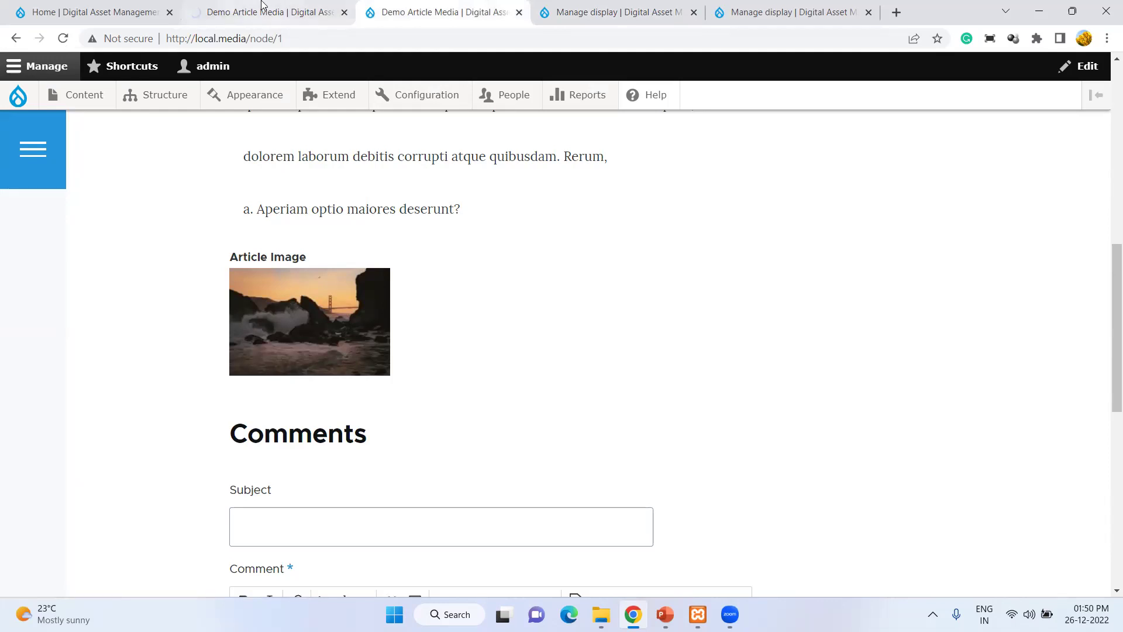
pyautogui.click(593, 8)
pyautogui.click(807, 8)
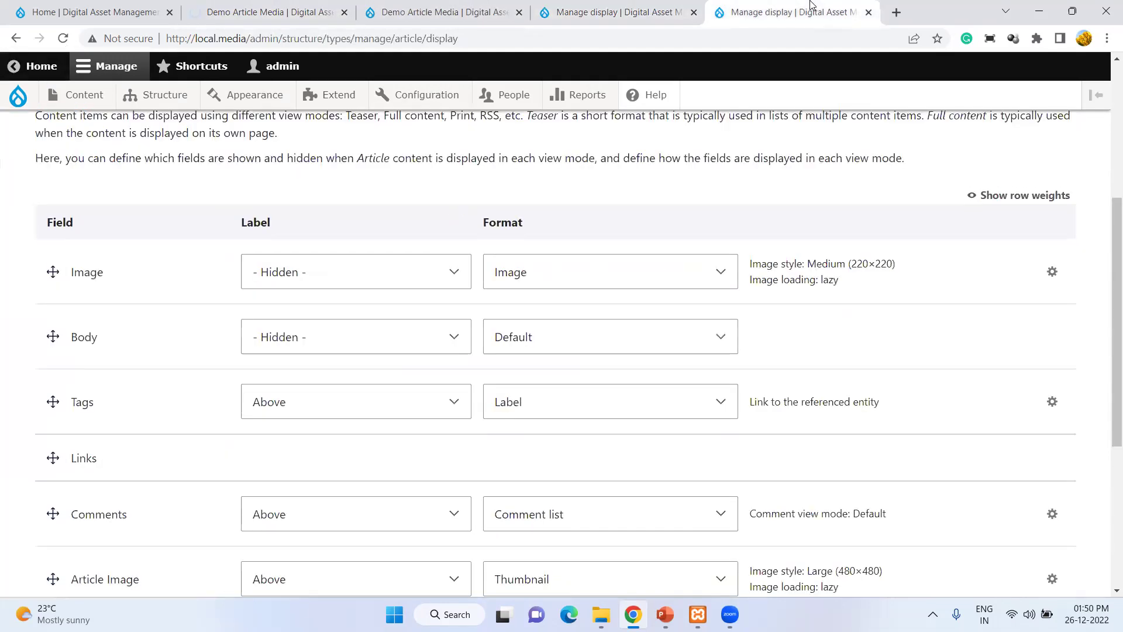
pyautogui.scroll(5, 707, 325)
pyautogui.scroll(-10, 140, 290)
pyautogui.scroll(1, 148, 300)
pyautogui.scroll(2, 147, 299)
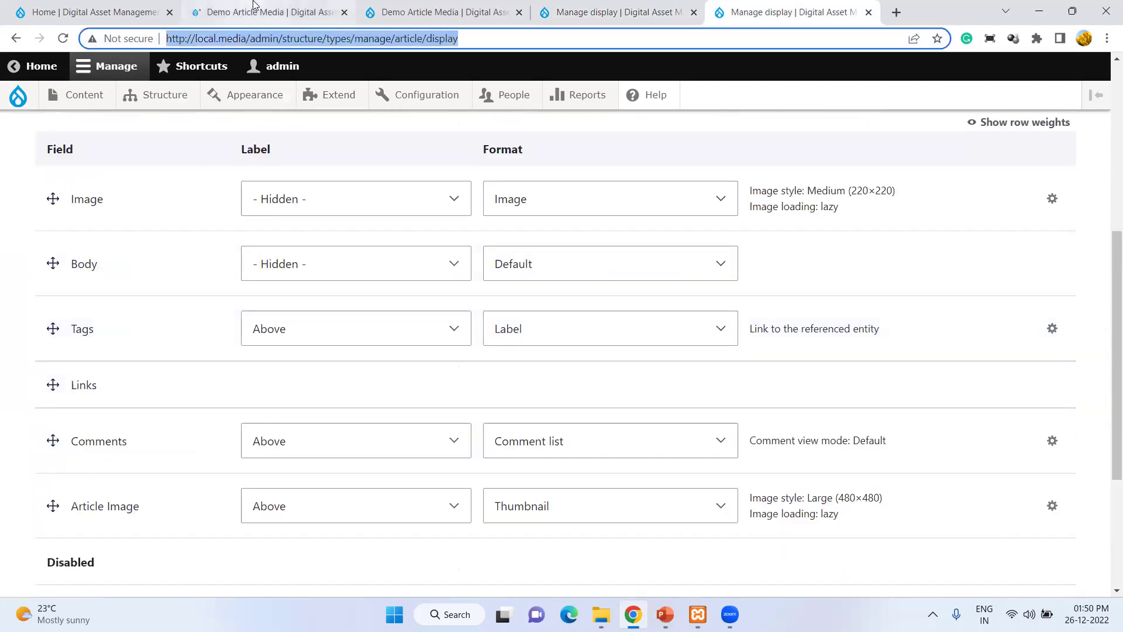
# - Compare the article image in the original and duplicated demo article tabs
pyautogui.click(257, 12)
pyautogui.scroll(-9, 317, 308)
pyautogui.hotkey('ctrl', 'Tab')
pyautogui.scroll(1, 531, 278)
pyautogui.scroll(-3, 531, 277)
pyautogui.click(248, 9)
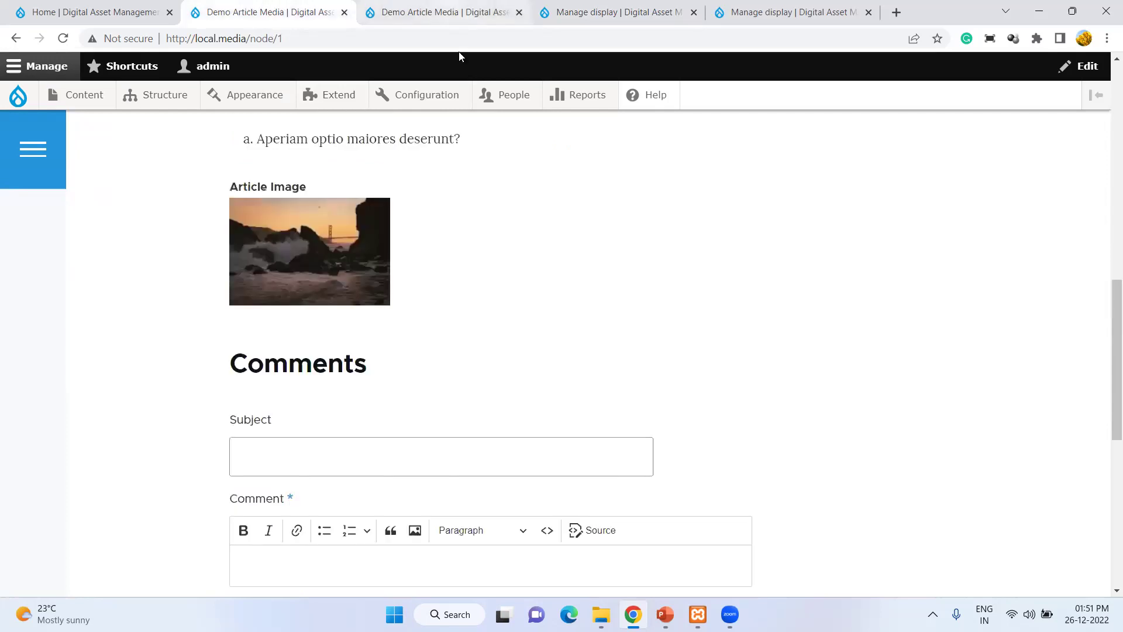
# - Inspect the demo article's image element in the browser developer tools to check its width and height
pyautogui.rightClick(74, 291)
pyautogui.click(150, 544)
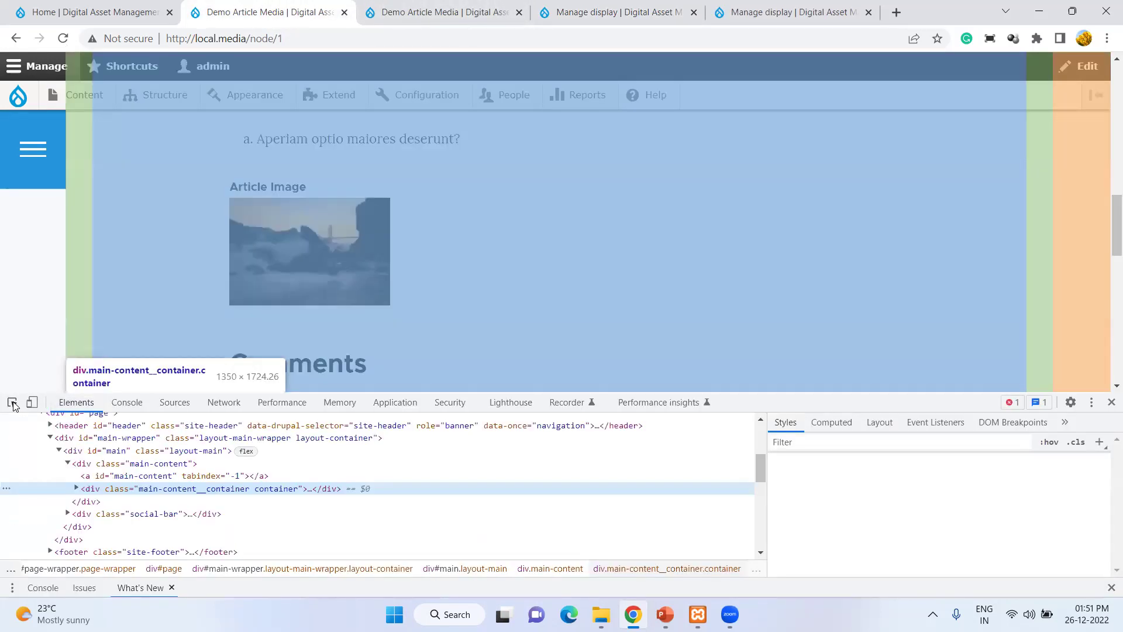
pyautogui.click(12, 402)
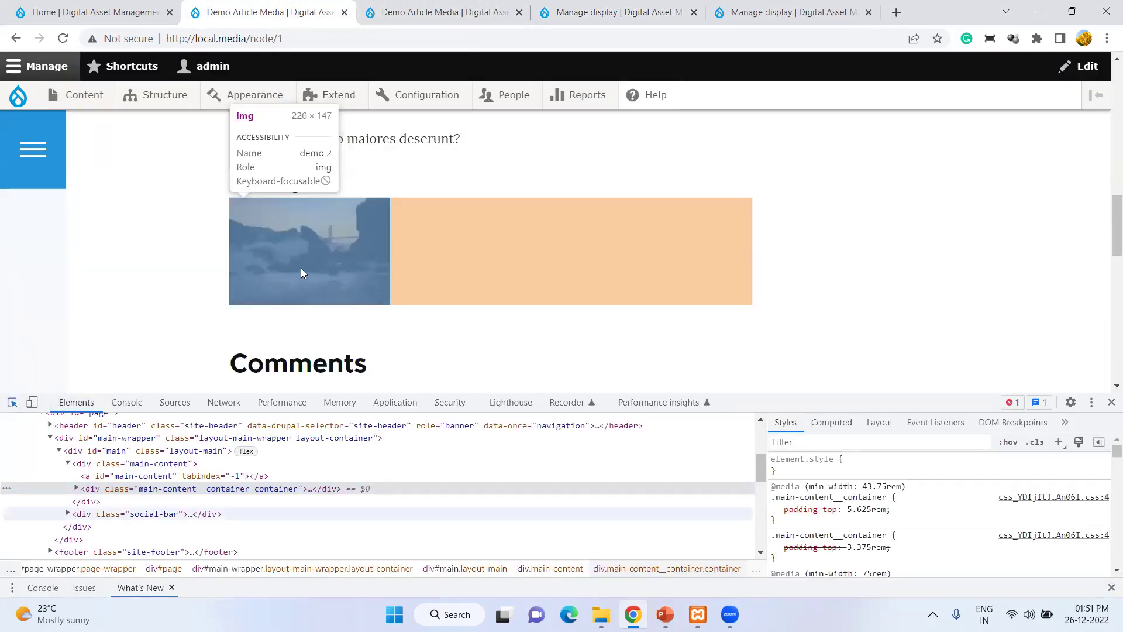
pyautogui.click(301, 268)
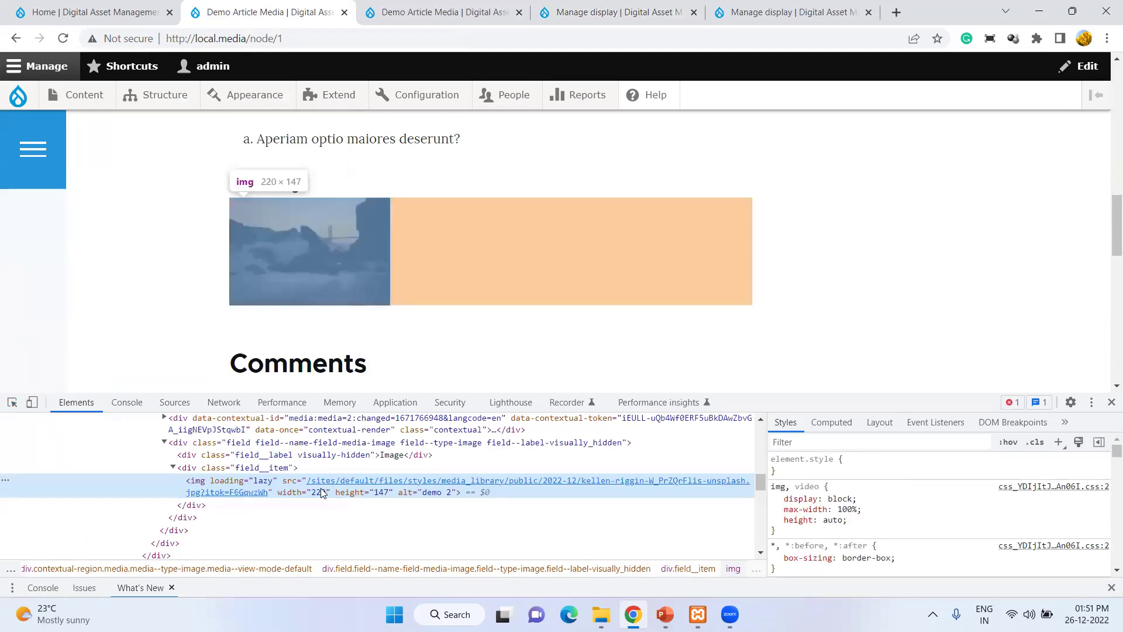
# - Compare the Image media type's display settings with those of the Article content type
pyautogui.click(447, 9)
pyautogui.click(583, 8)
pyautogui.scroll(4, 250, 368)
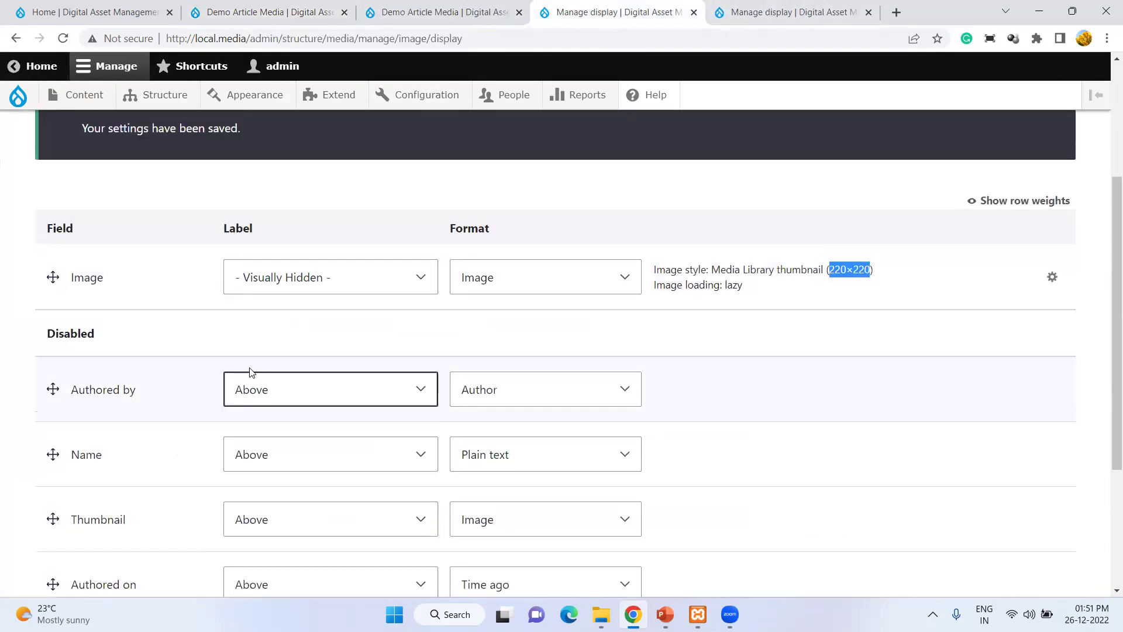
pyautogui.hotkey('ctrl', 'Tab')
pyautogui.scroll(5, 421, 210)
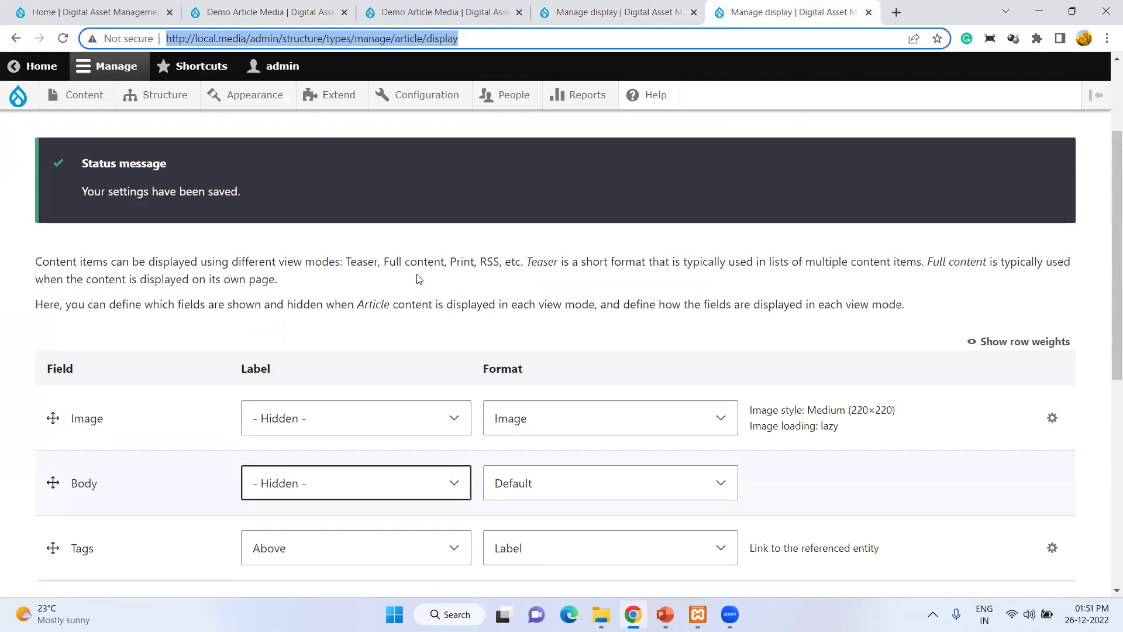
# - Disable the custom Full content view mode in the Article content type's custom display settings and save
pyautogui.scroll(-6, 189, 331)
pyautogui.scroll(-4, 189, 332)
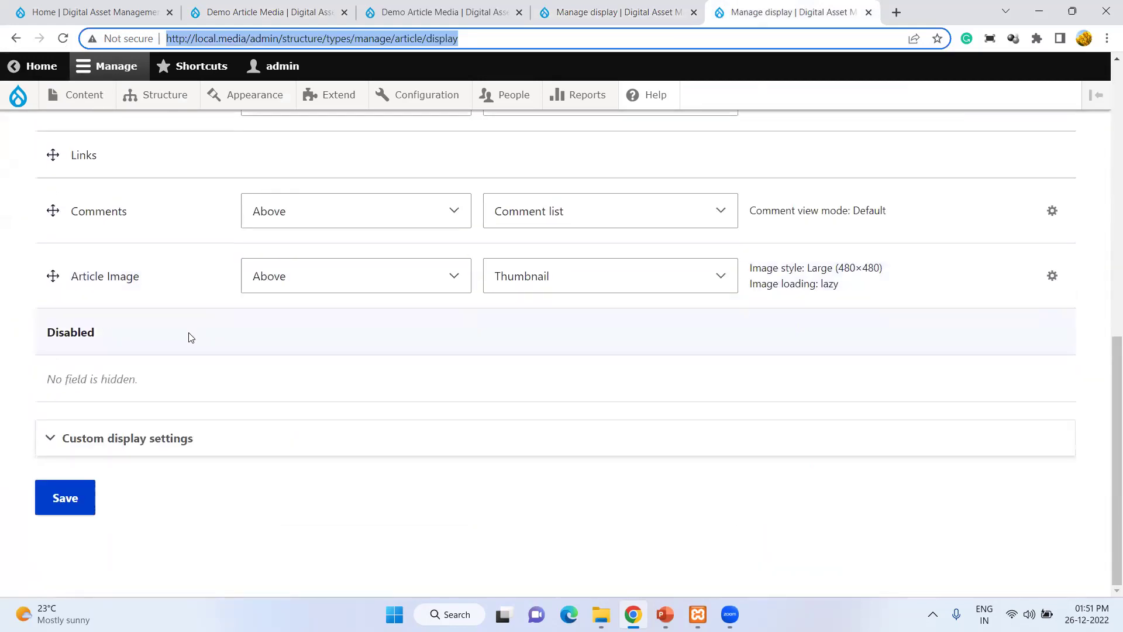
pyautogui.click(138, 439)
pyautogui.scroll(-1, 101, 440)
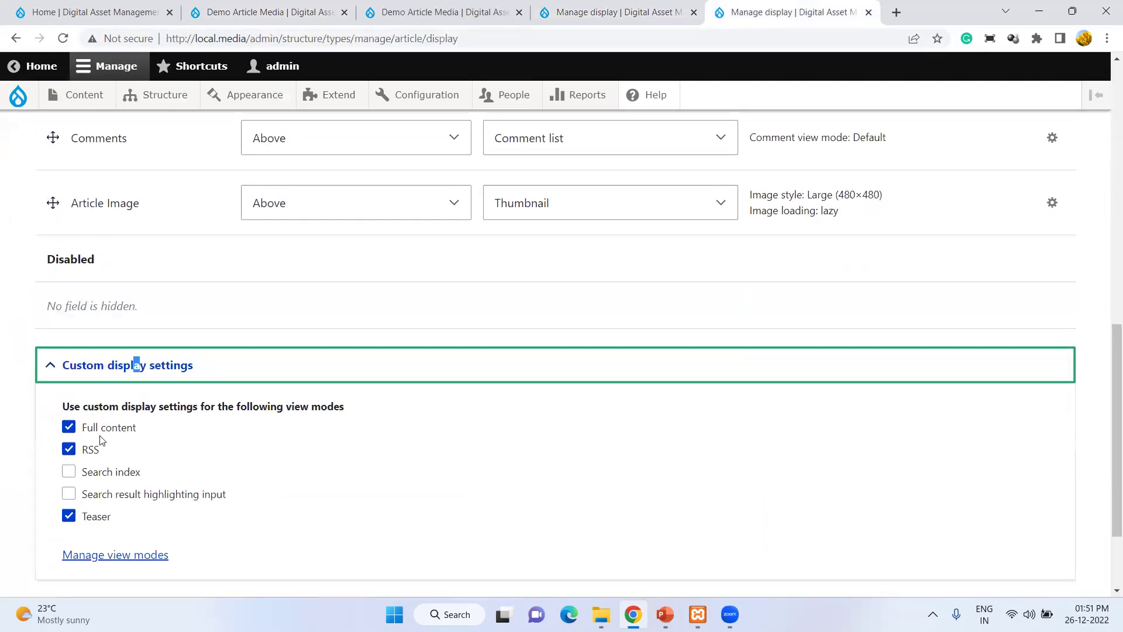
pyautogui.click(69, 426)
pyautogui.scroll(-2, 105, 409)
pyautogui.click(65, 498)
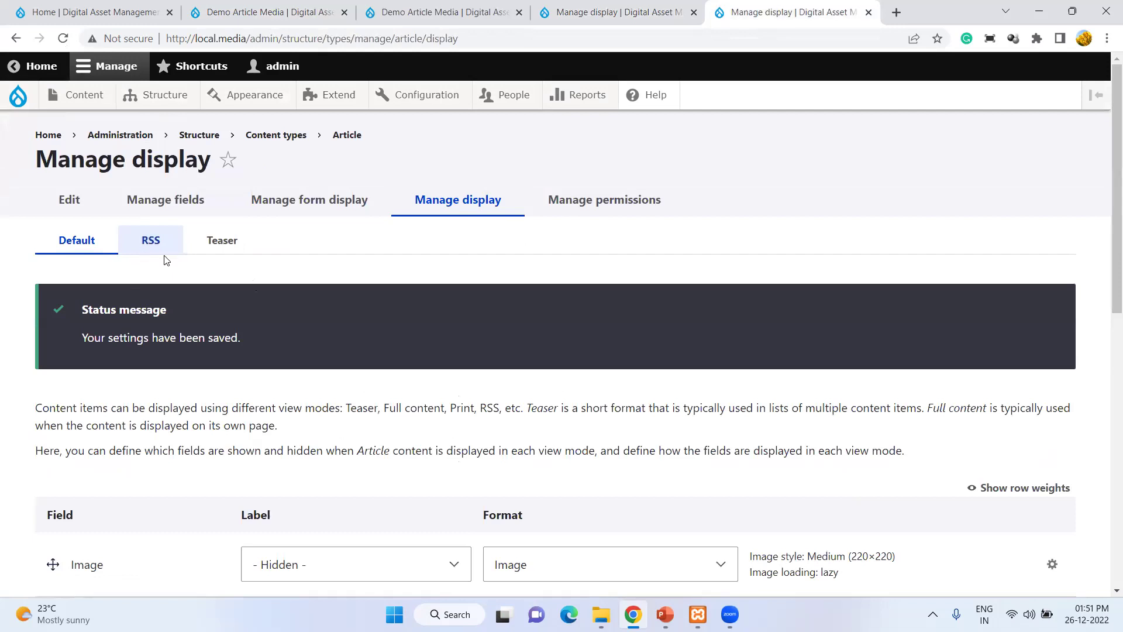
# - Flush all Drupal caches, and reload the demo article with the browser cache emptied, leaving the developer tools closed
pyautogui.moveTo(21, 97)
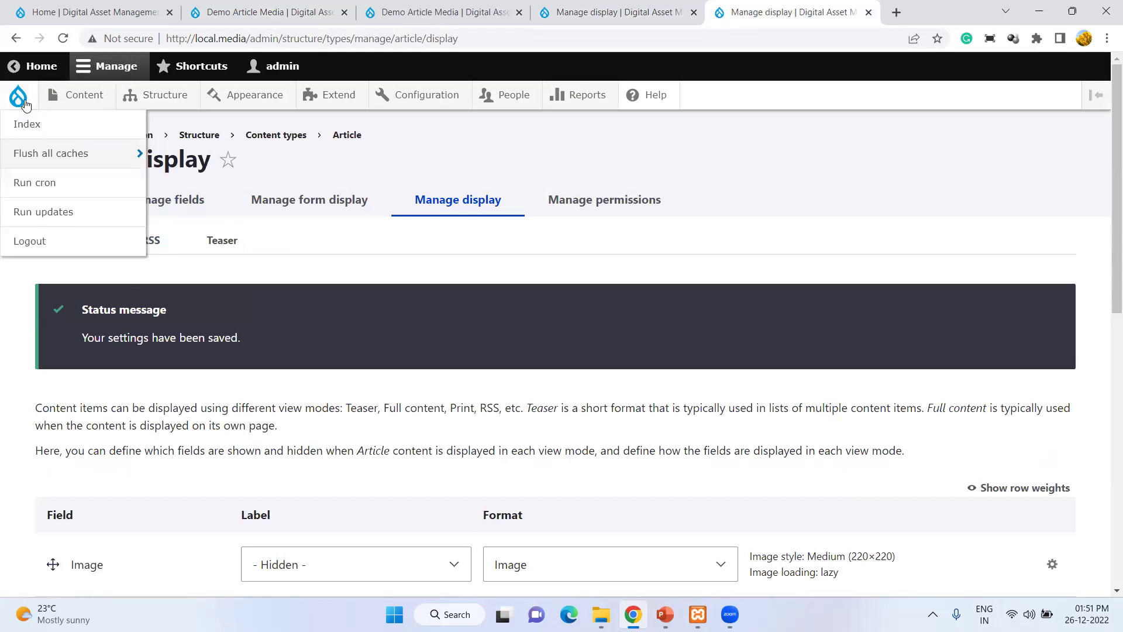
pyautogui.click(35, 161)
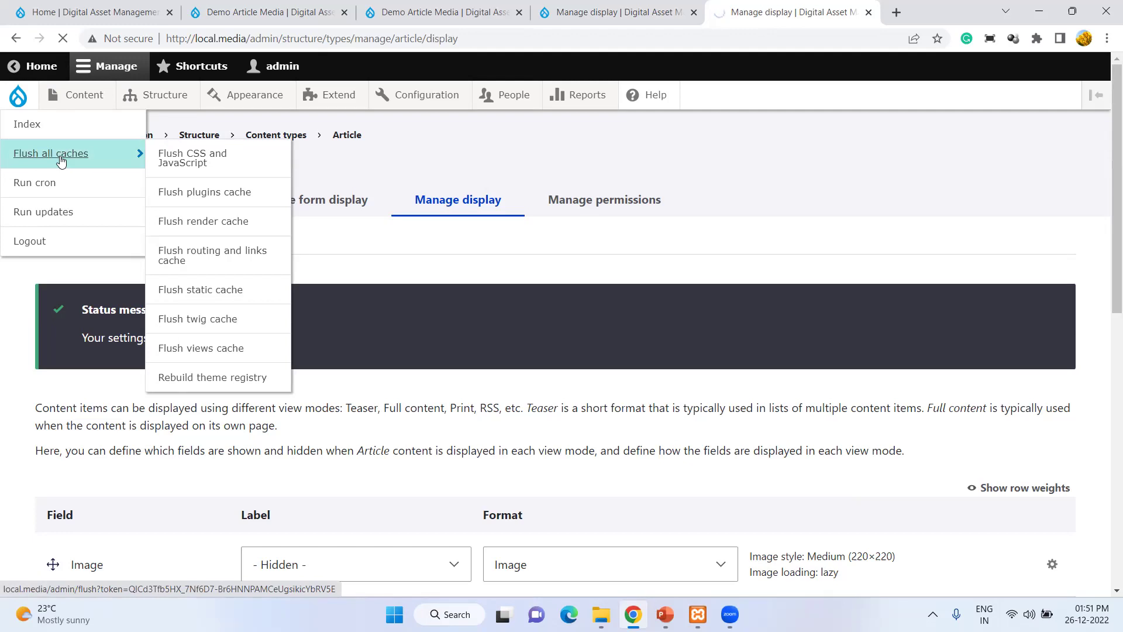
pyautogui.click(316, 13)
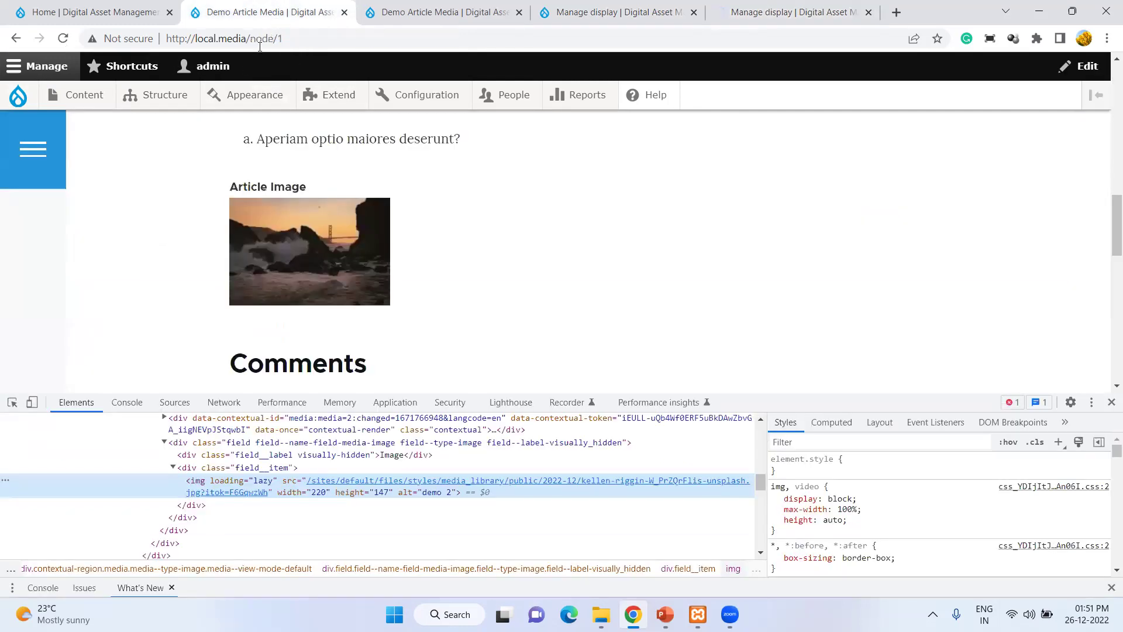
pyautogui.rightClick(63, 38)
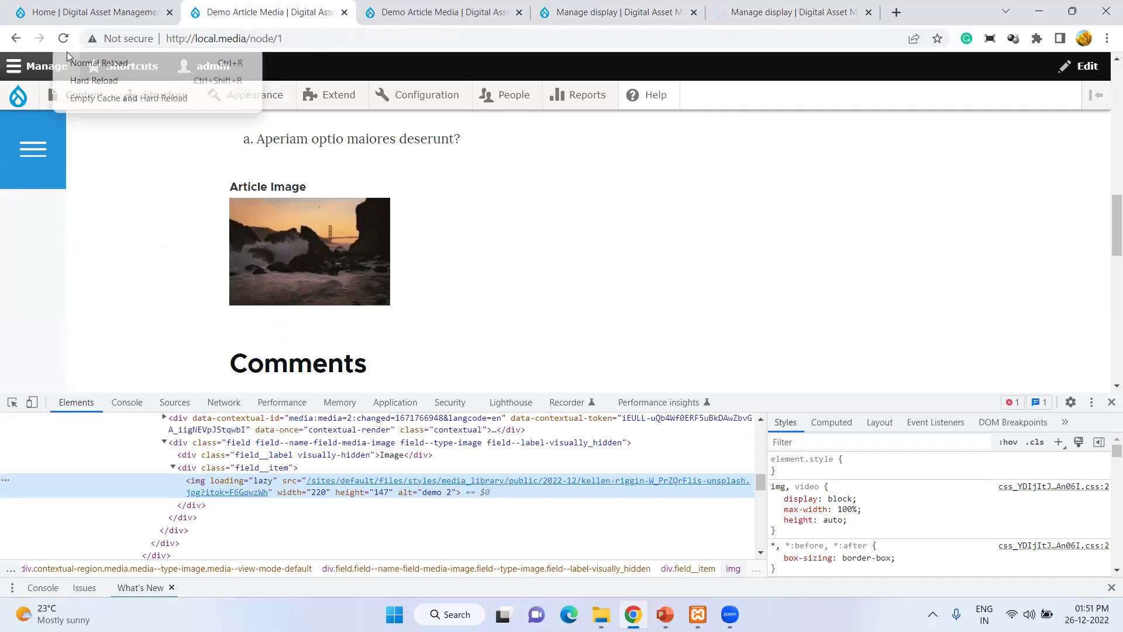
pyautogui.click(99, 98)
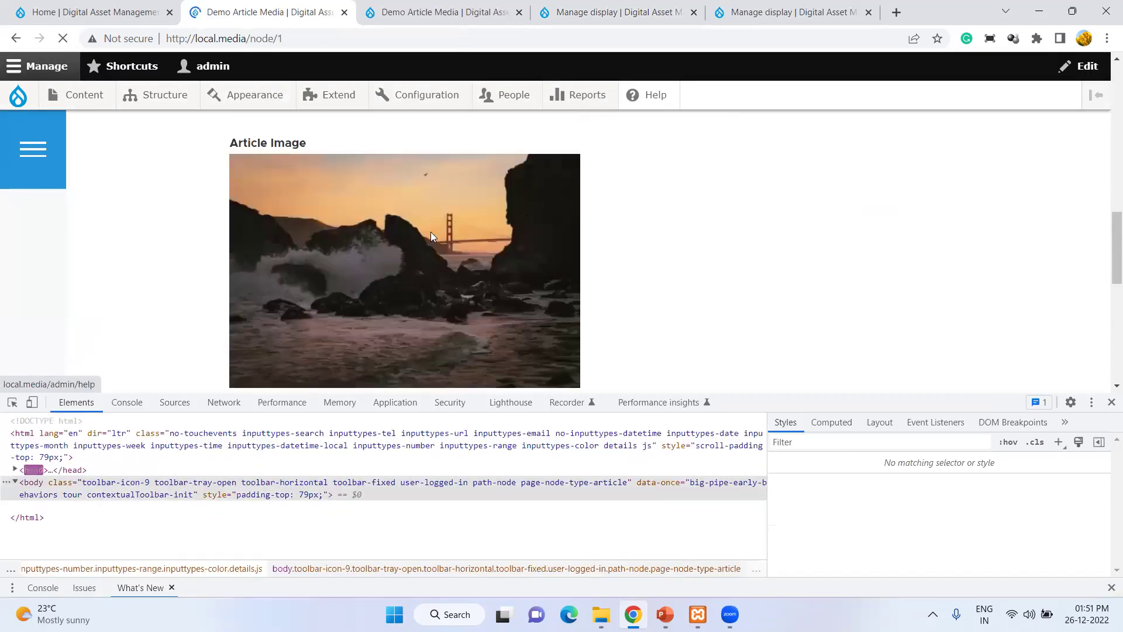
pyautogui.press('F12')
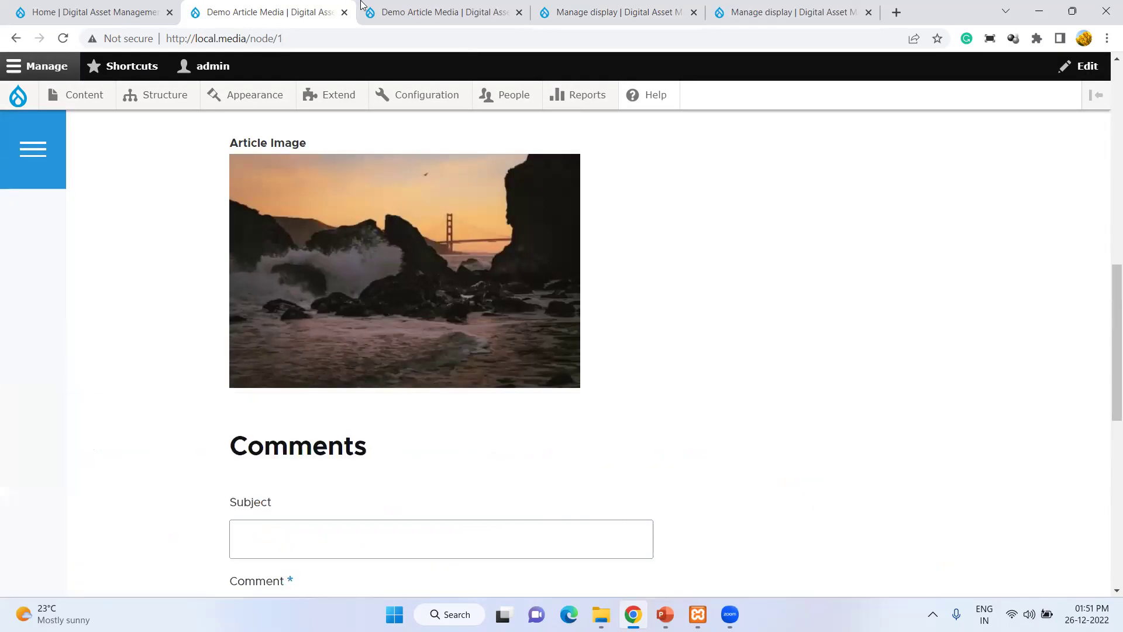
# - Close the duplicated demo article tab and both display settings tabs
pyautogui.click(417, 6)
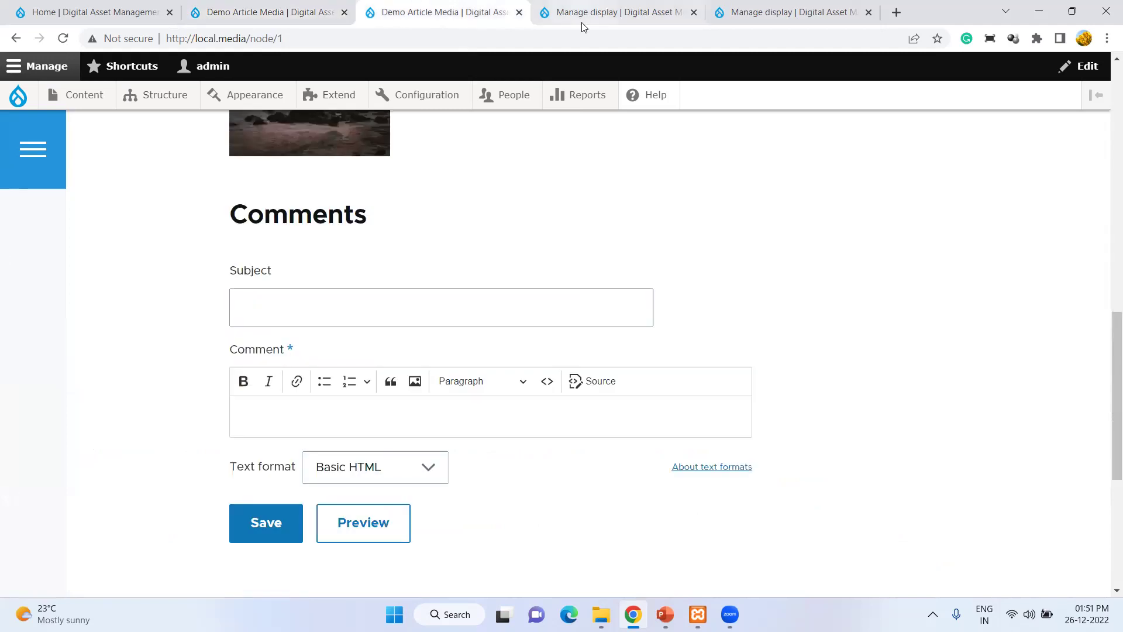
pyautogui.click(520, 13)
pyautogui.click(520, 13)
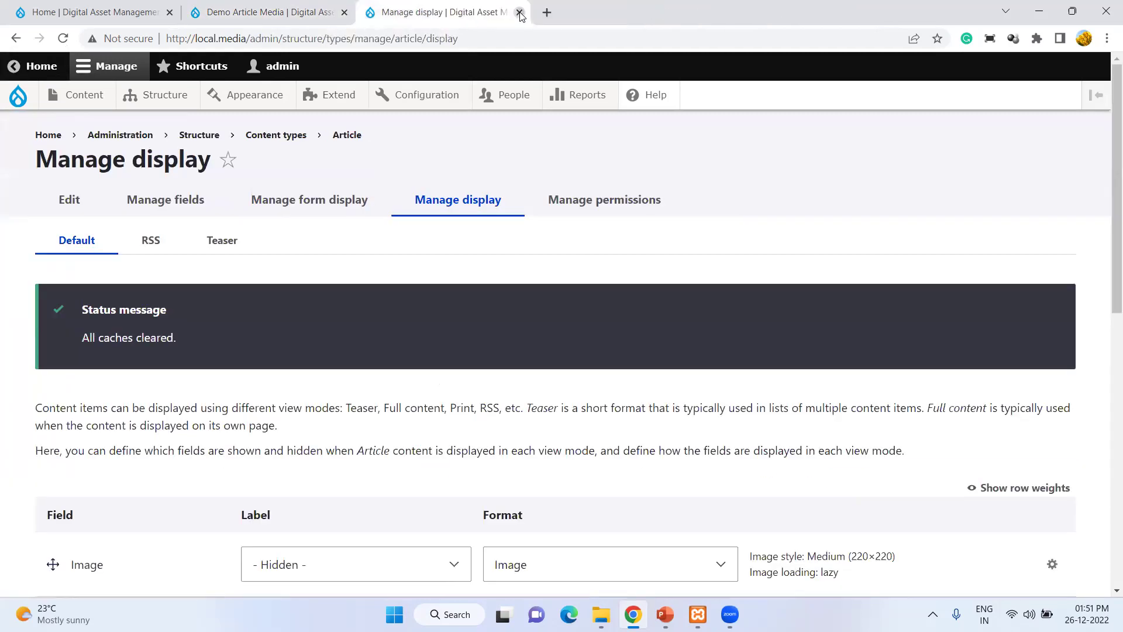
pyautogui.click(520, 12)
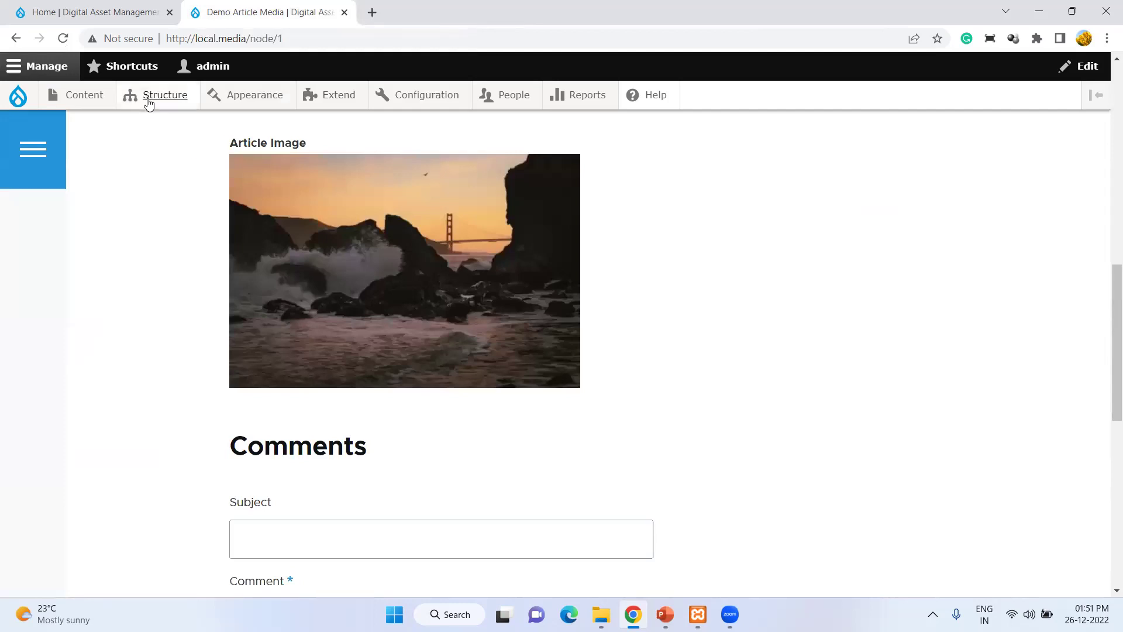
# - Open the Article content type's display settings in a new browser tab from the demo article page
pyautogui.moveTo(149, 101)
pyautogui.moveTo(161, 130)
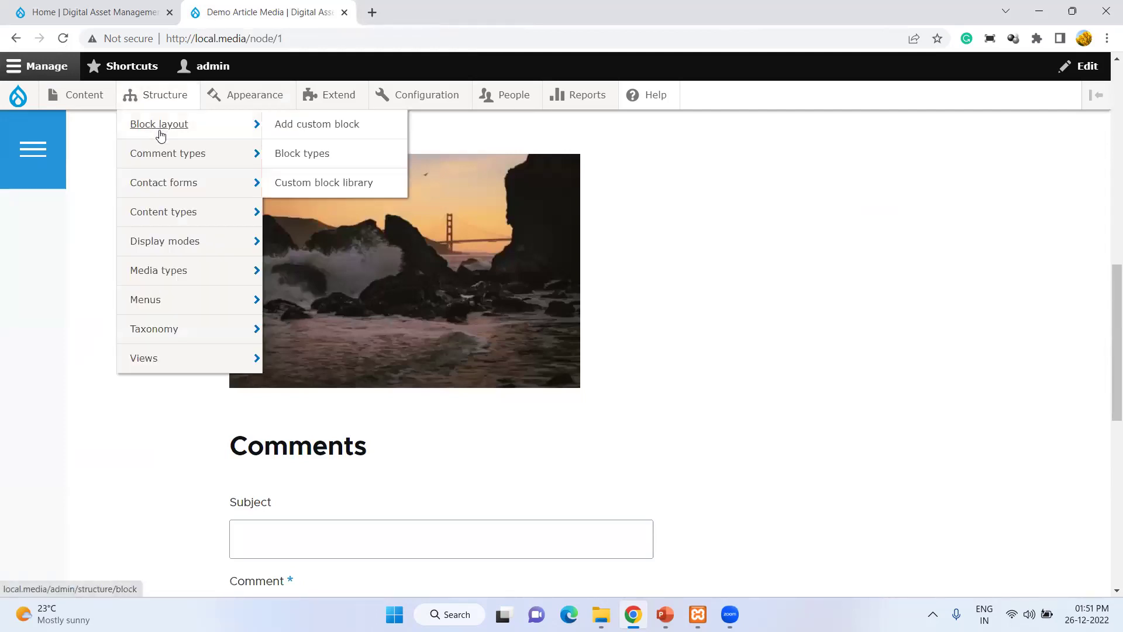
pyautogui.moveTo(161, 212)
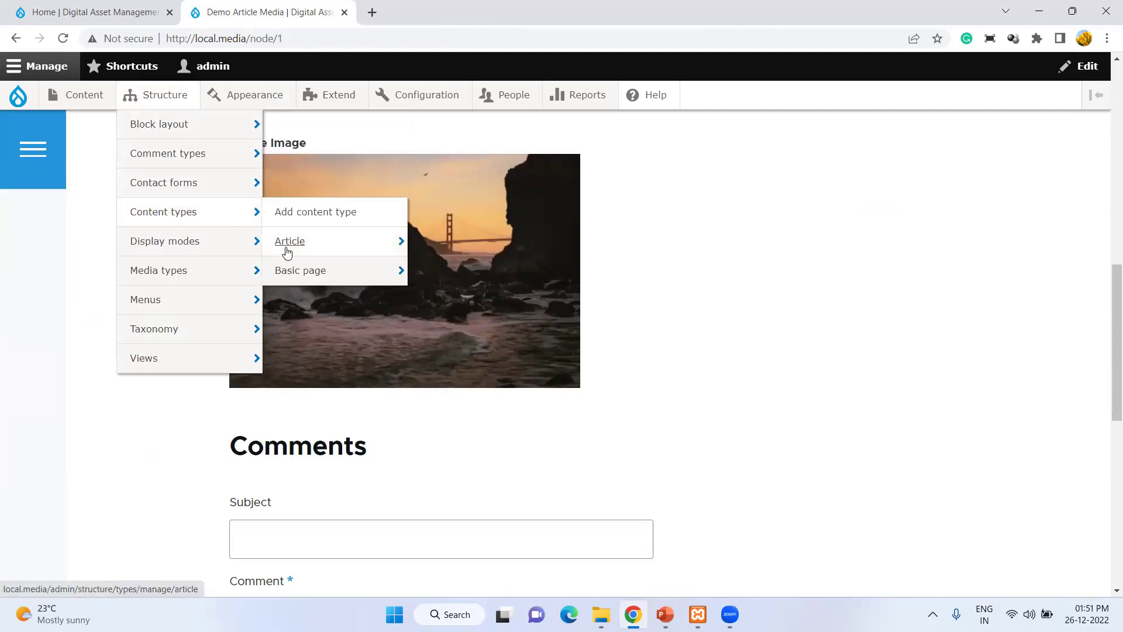
pyautogui.moveTo(283, 250)
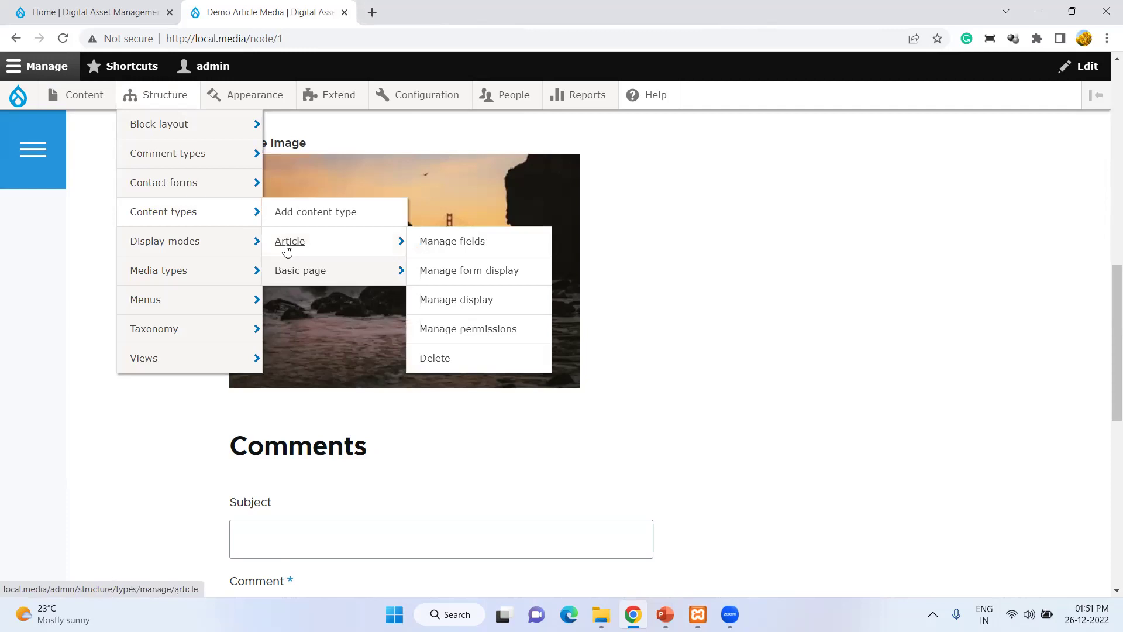
pyautogui.rightClick(453, 304)
pyautogui.click(502, 314)
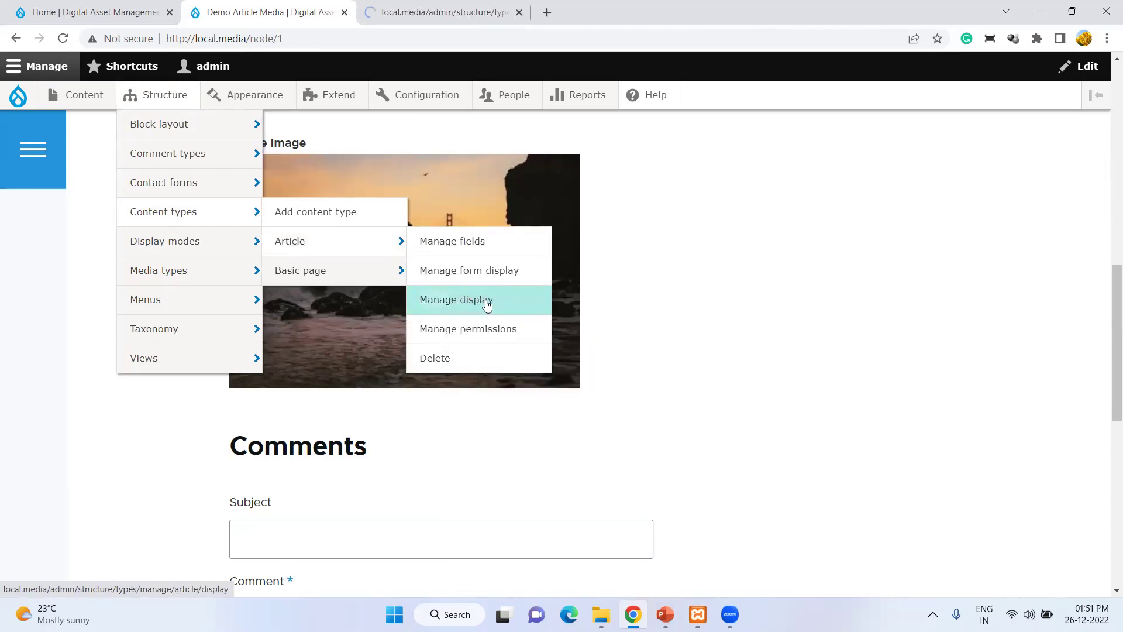
# - Open the Image media type's display settings from the demo article page
pyautogui.moveTo(161, 270)
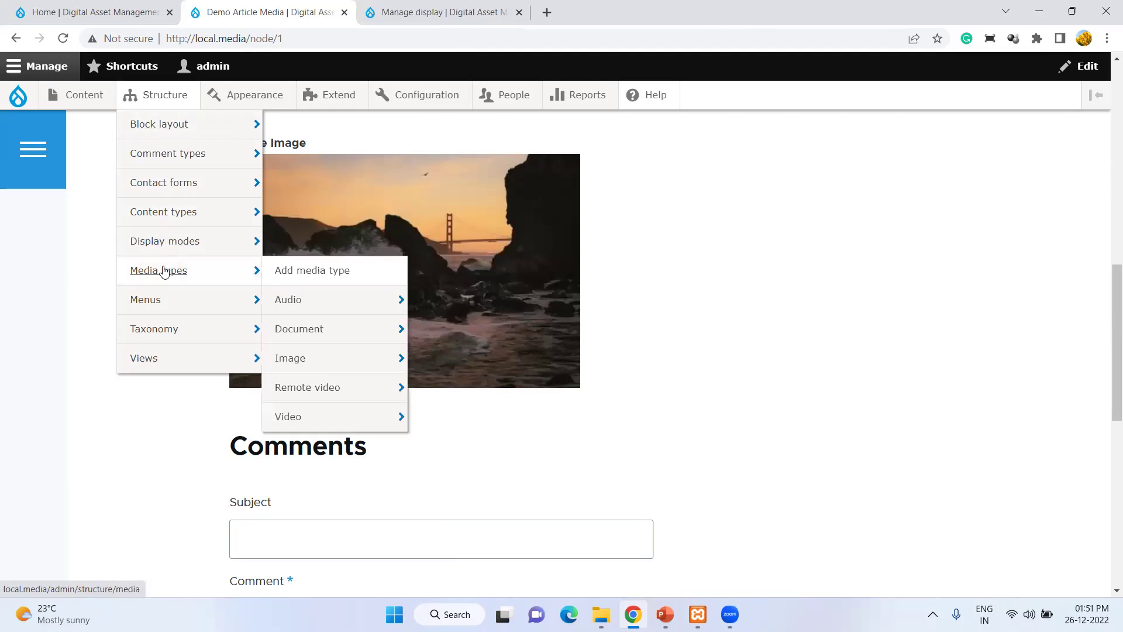
pyautogui.moveTo(297, 358)
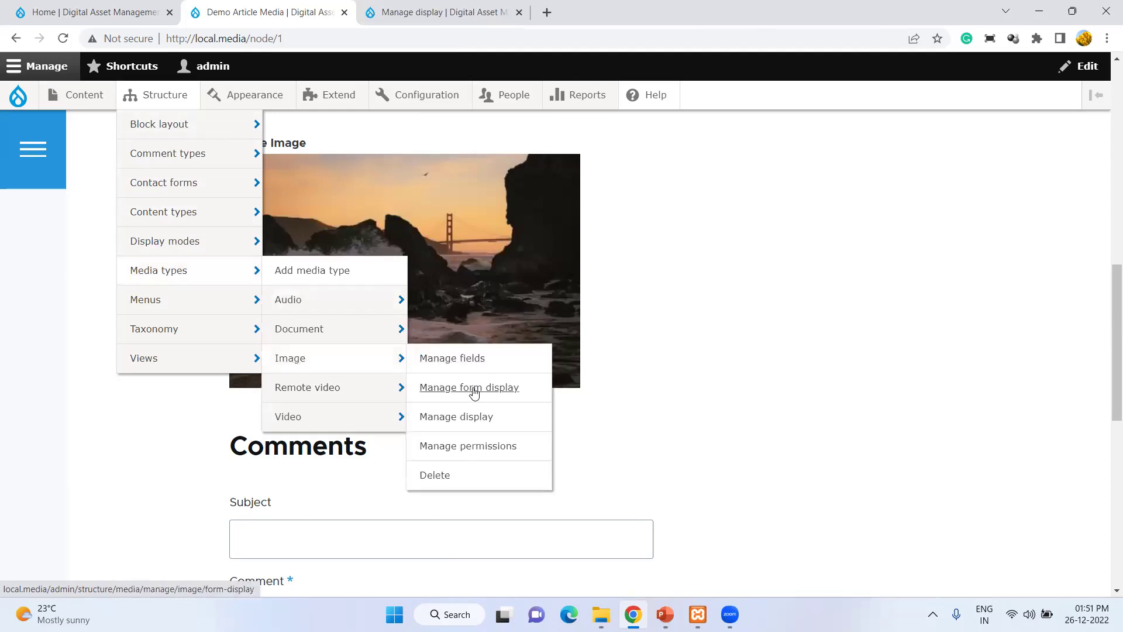
pyautogui.rightClick(502, 386)
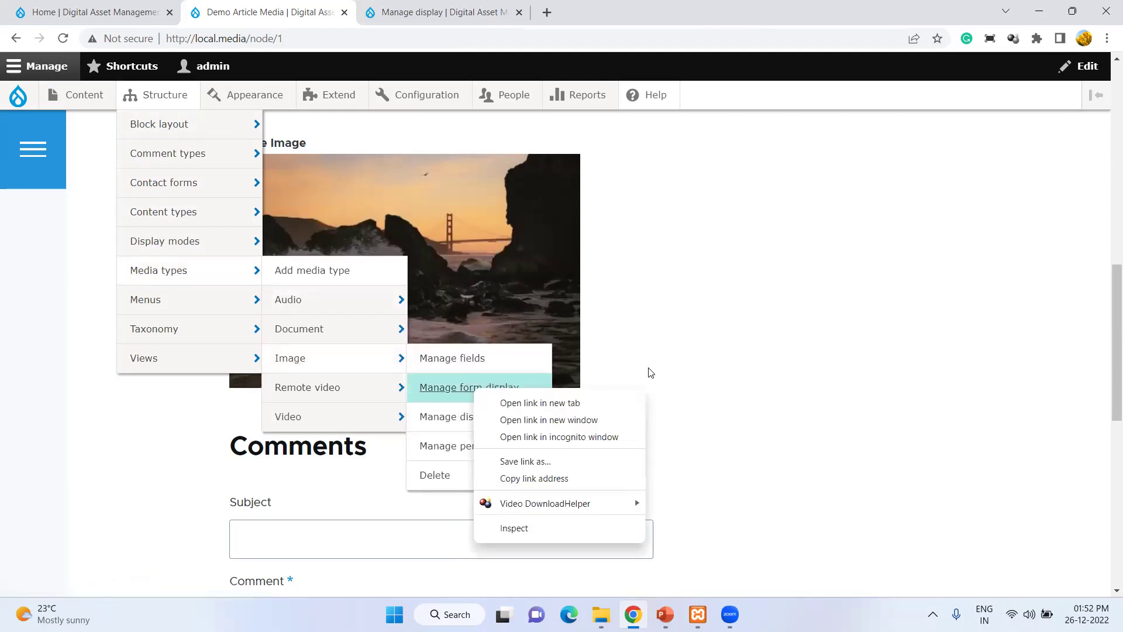
pyautogui.click(437, 420)
pyautogui.rightClick(439, 417)
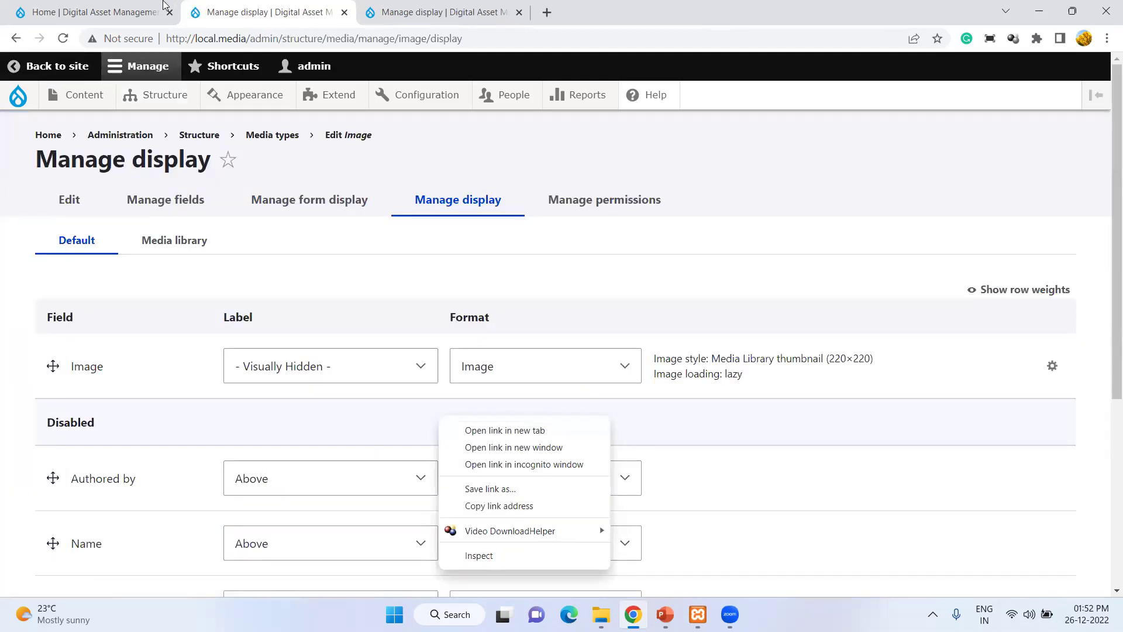
# - Open the demo article from the site's content list in the home page tab and view its article image
pyautogui.click(410, 5)
pyautogui.click(270, 12)
pyautogui.click(88, 11)
pyautogui.scroll(6, 527, 276)
pyautogui.scroll(2, 527, 277)
pyautogui.scroll(-4, 468, 246)
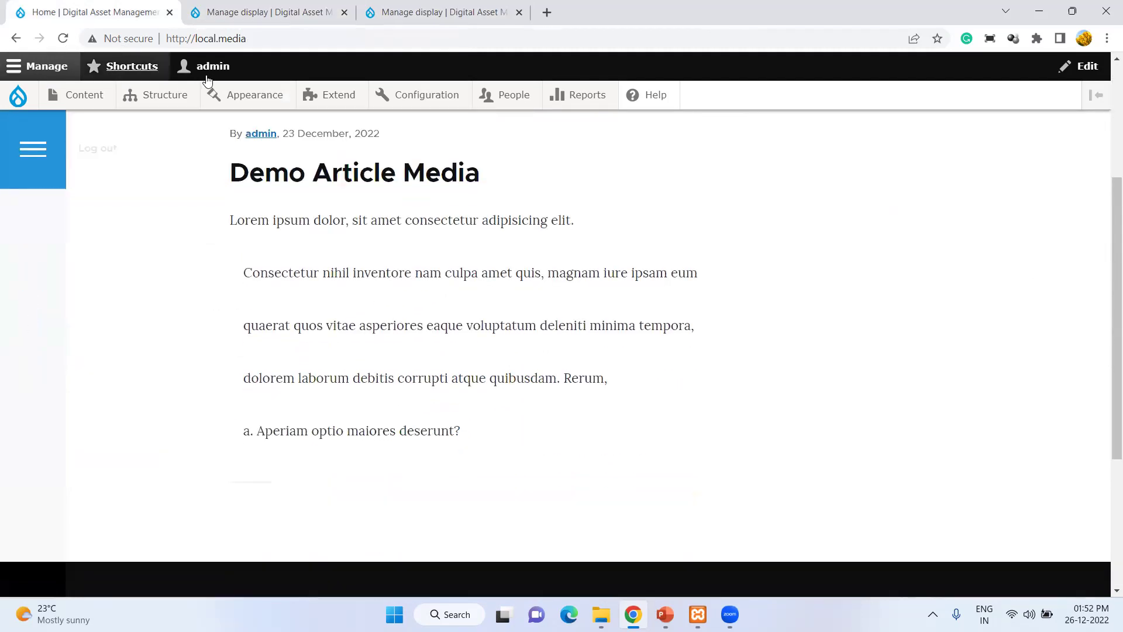
pyautogui.click(83, 95)
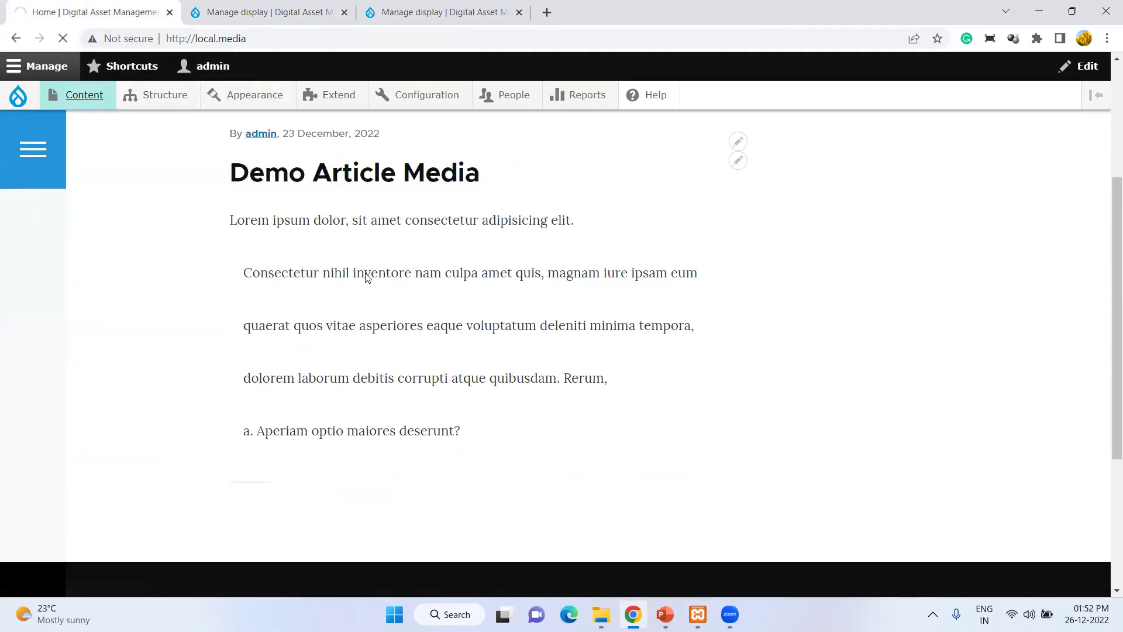
pyautogui.scroll(-3, 363, 279)
pyautogui.click(162, 434)
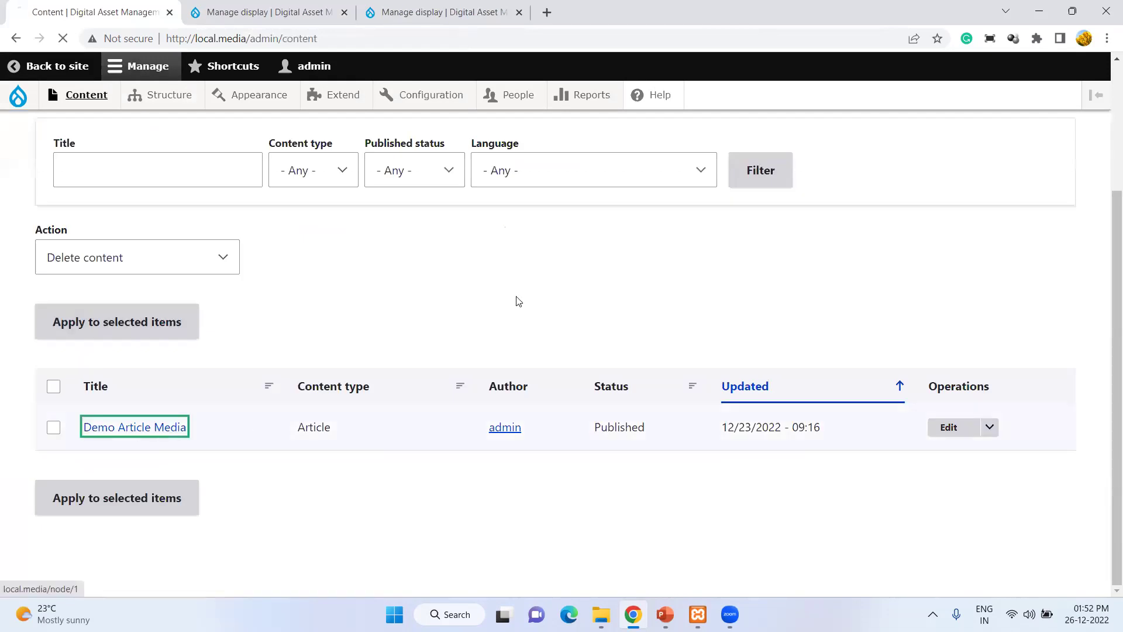
pyautogui.scroll(-10, 518, 302)
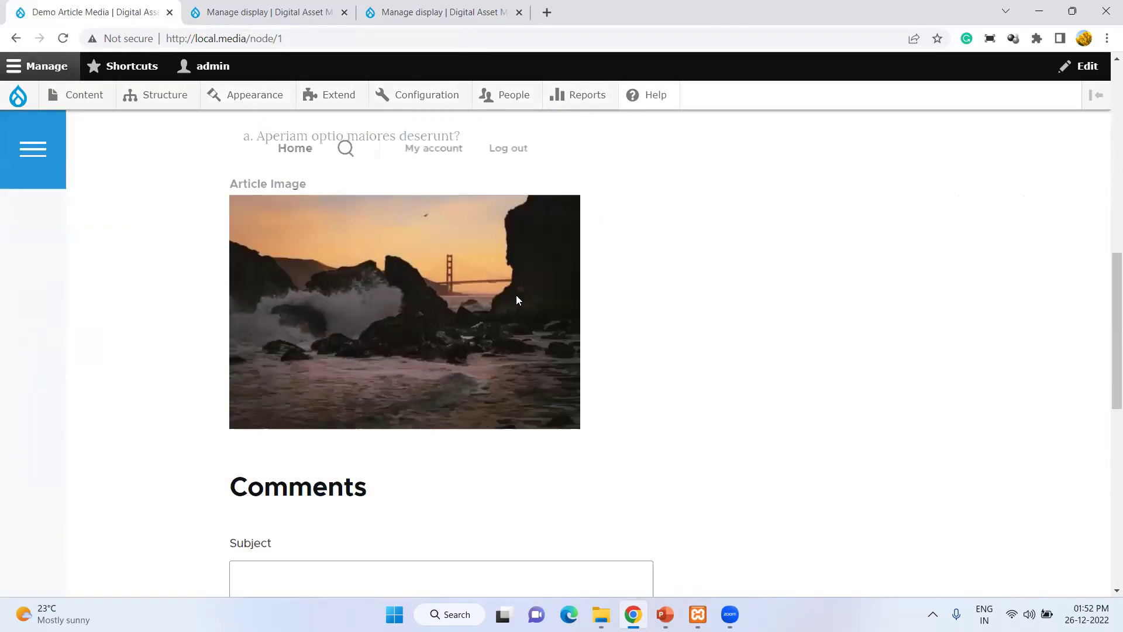
# - Examine the Image media type's display settings alongside the Article Image settings in the Article content type's default display
pyautogui.click(269, 12)
pyautogui.scroll(-3, 407, 234)
pyautogui.scroll(-2, 404, 243)
pyautogui.scroll(5, 404, 243)
pyautogui.click(414, 6)
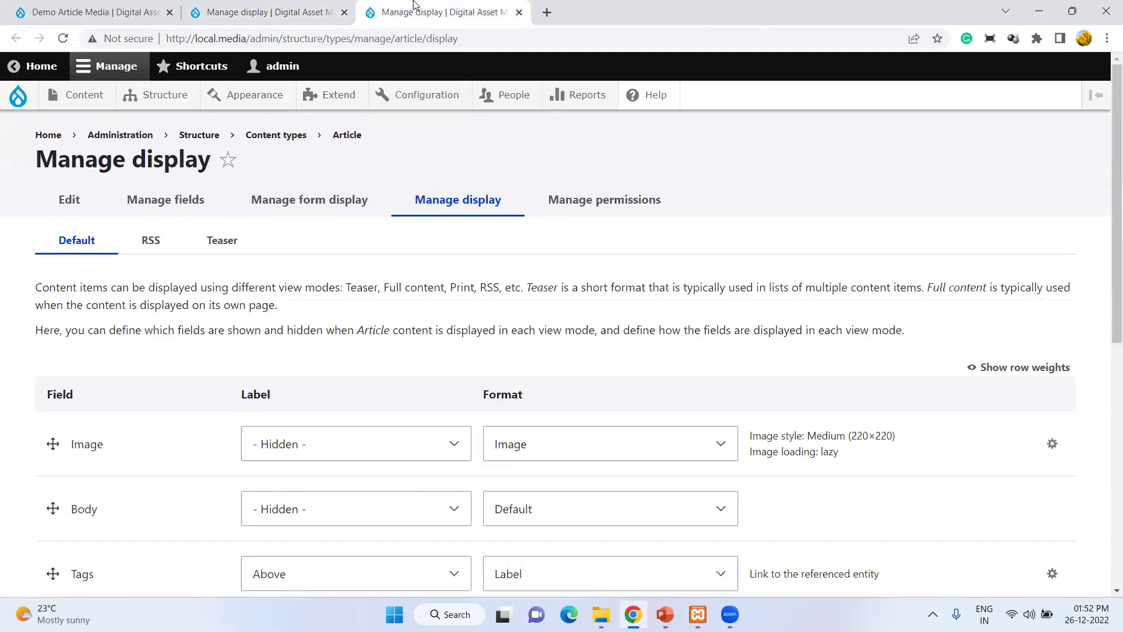
pyautogui.click(293, 7)
pyautogui.click(421, 4)
pyautogui.scroll(-6, 527, 308)
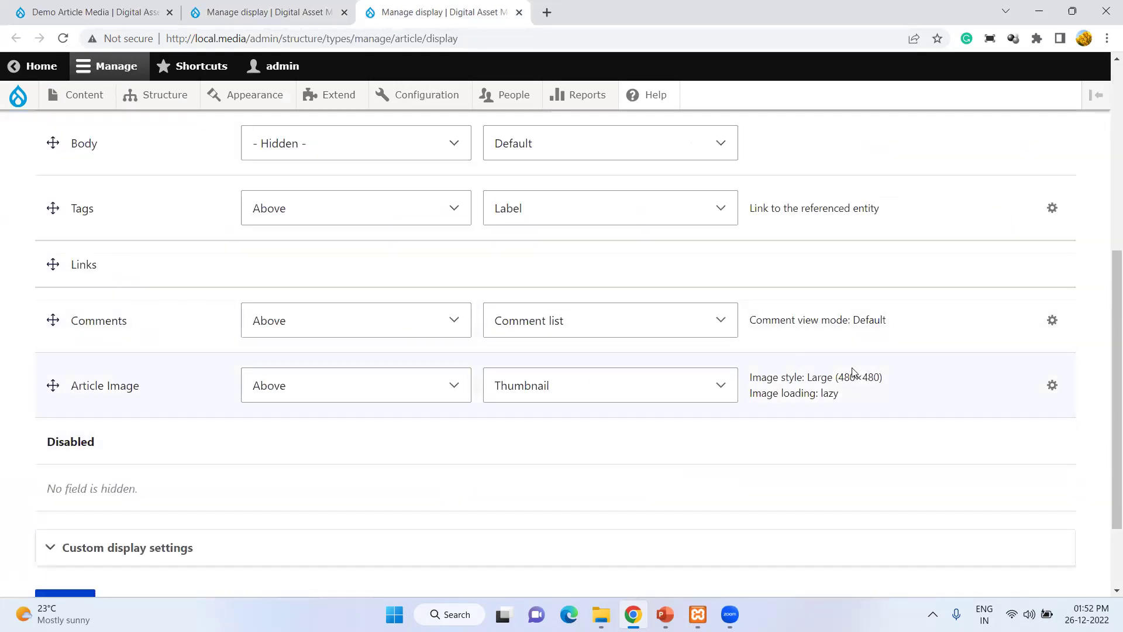
# - Copy the "Article Image" label text above the image on the demo article page
pyautogui.click(93, 12)
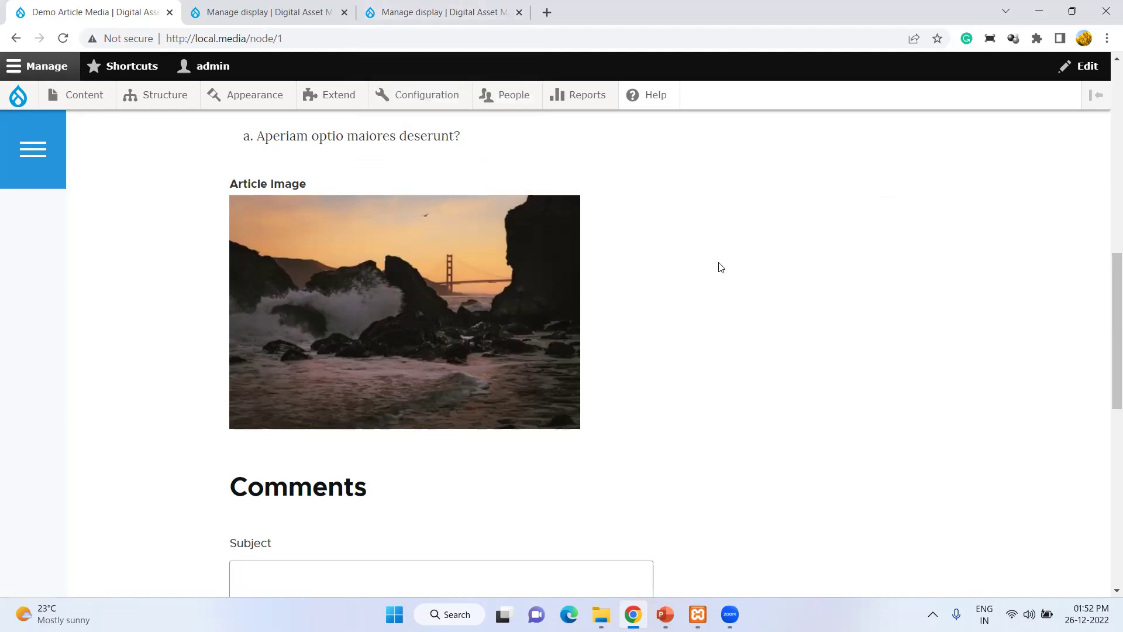
pyautogui.moveTo(231, 182); pyautogui.dragTo(312, 186)
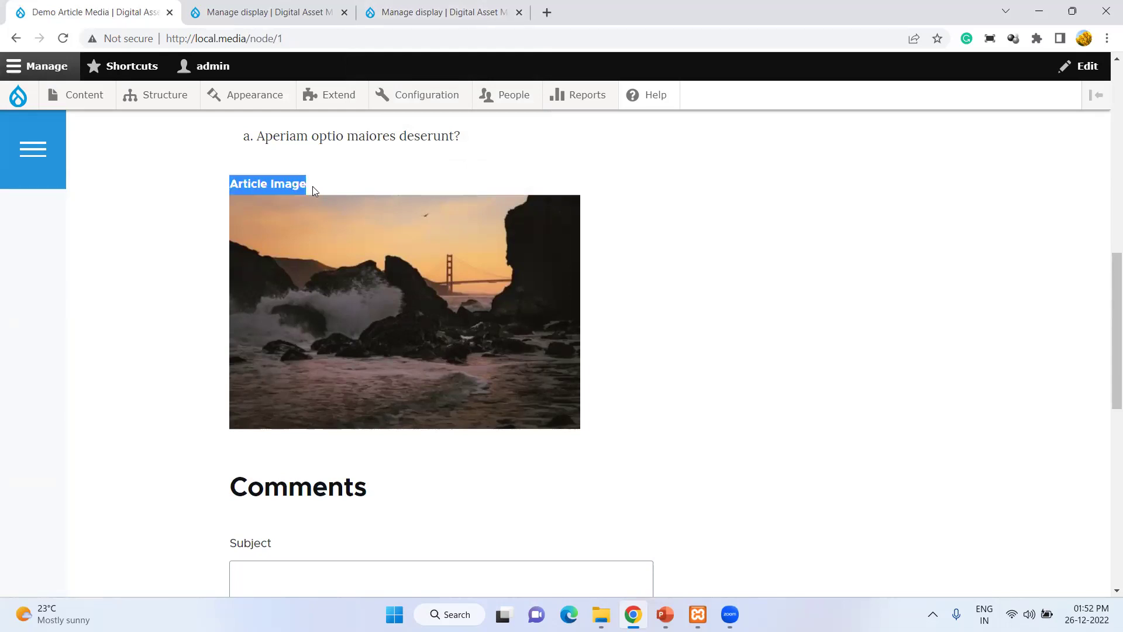
pyautogui.rightClick(294, 184)
pyautogui.click(364, 199)
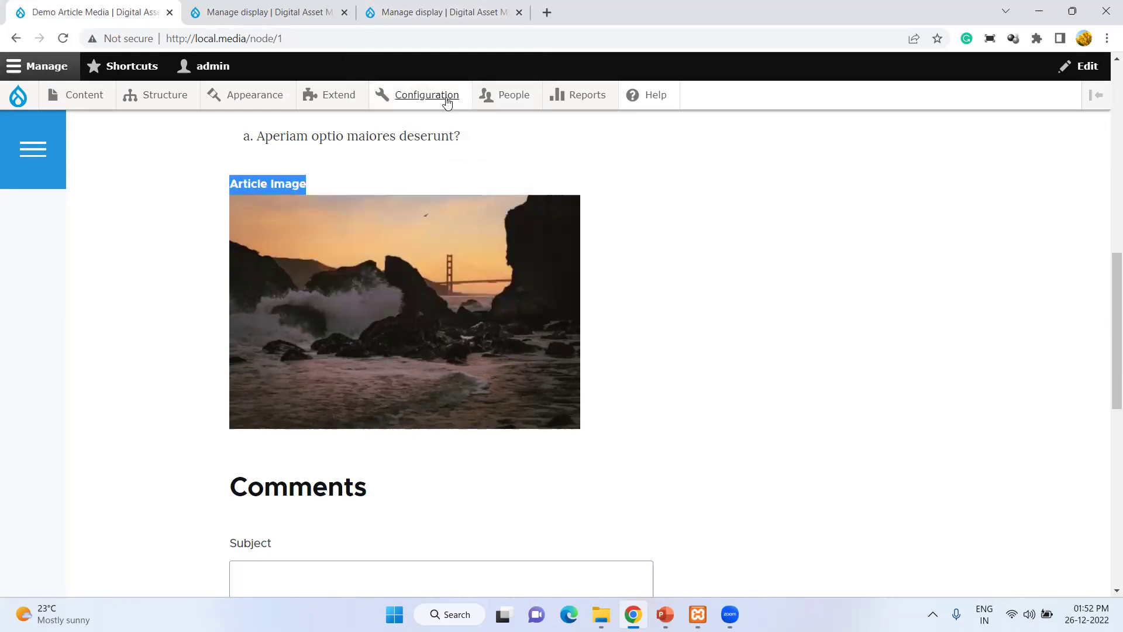
pyautogui.click(402, 125)
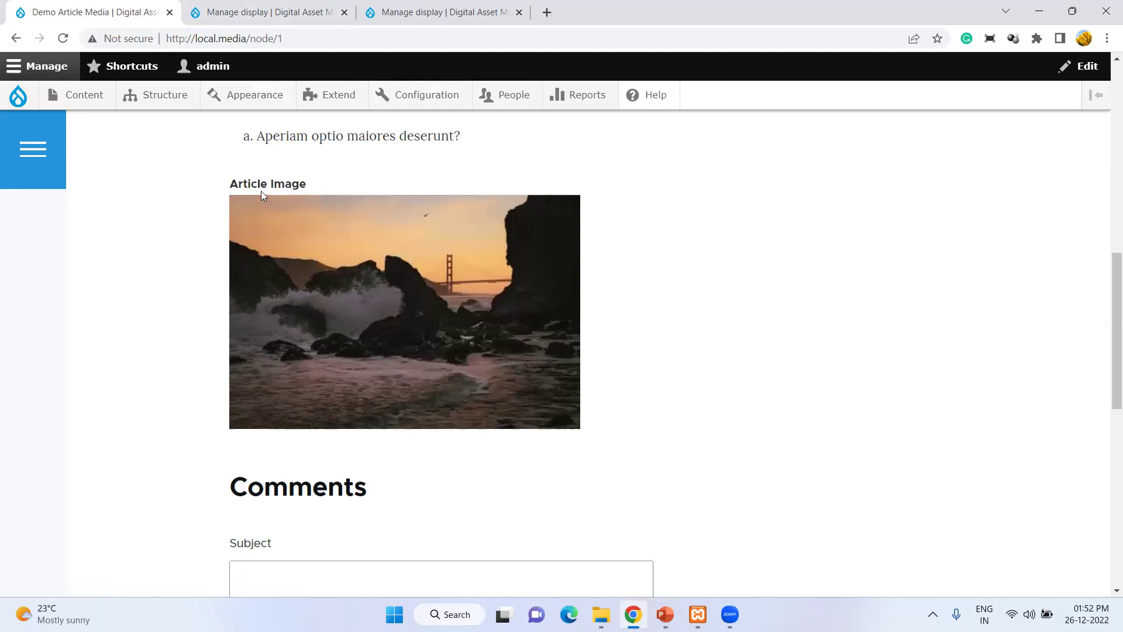
# - Set the Article Image field's label to Hidden in the Article content type's default display and save
pyautogui.click(428, 12)
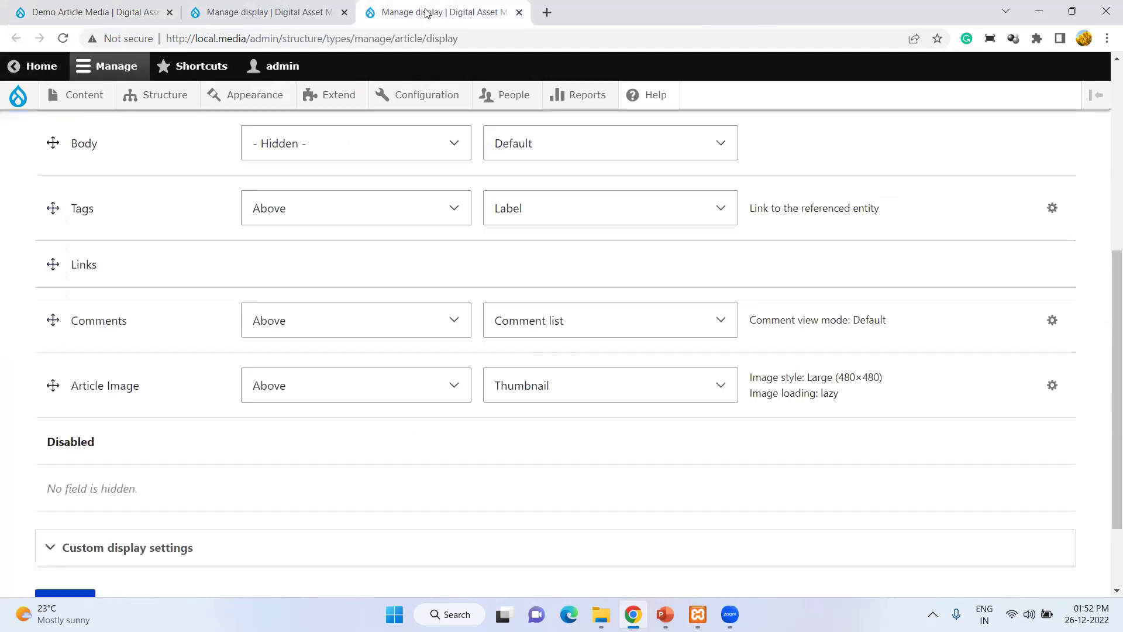
pyautogui.scroll(-2, 501, 286)
pyautogui.click(338, 285)
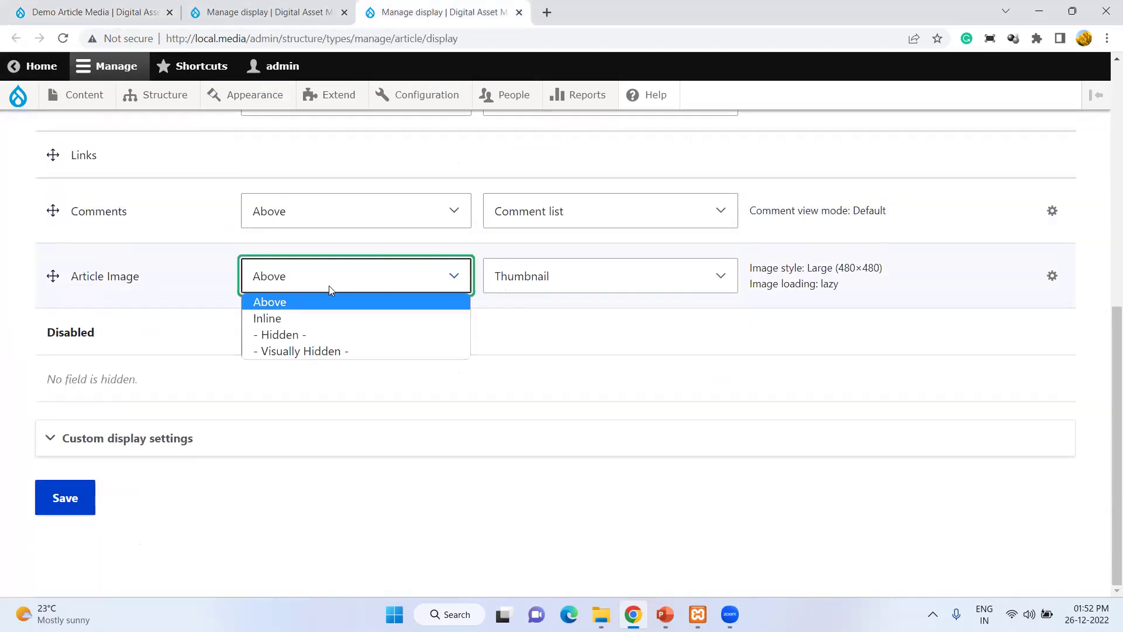
pyautogui.click(310, 335)
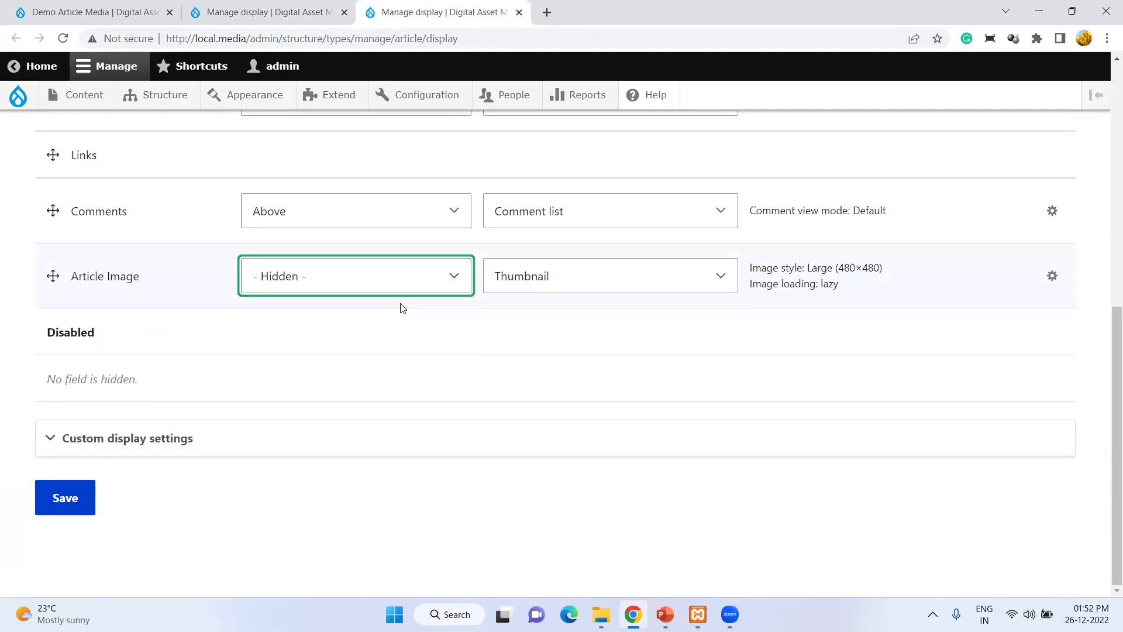
pyautogui.click(89, 504)
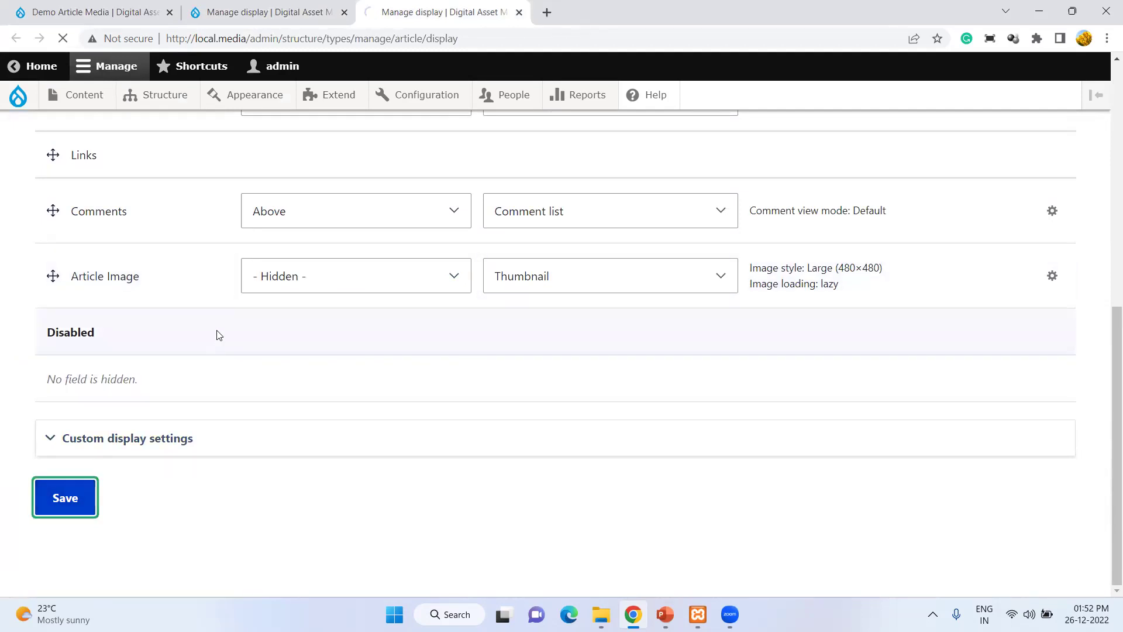
# - Reload the demo article with a hard reload through the developer tools, and close them
pyautogui.click(65, 13)
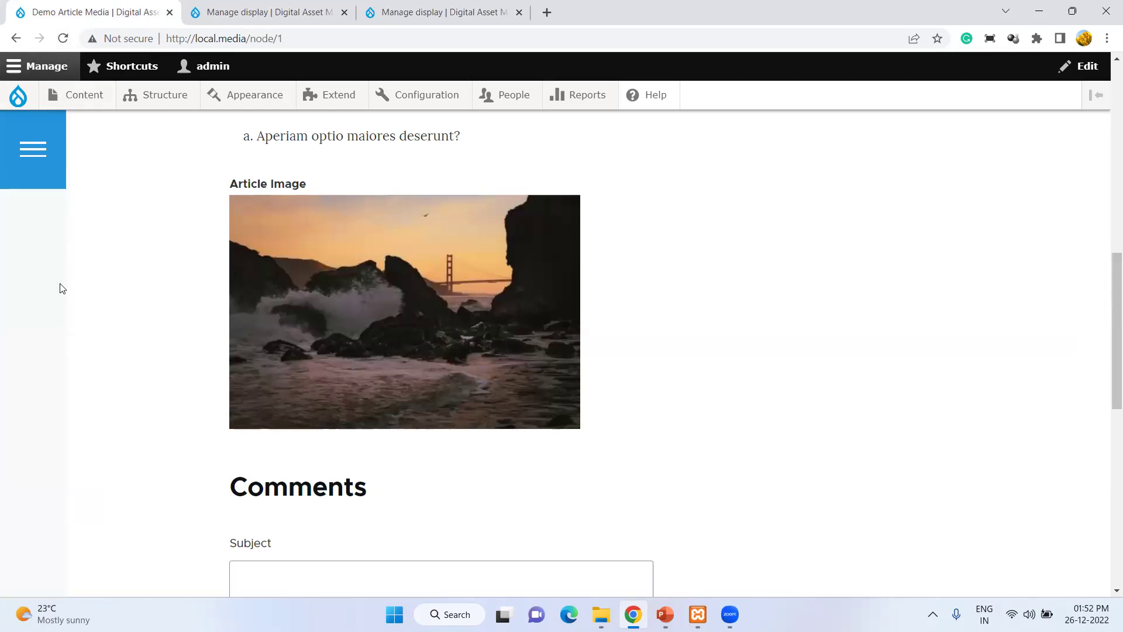
pyautogui.rightClick(83, 285)
pyautogui.click(159, 539)
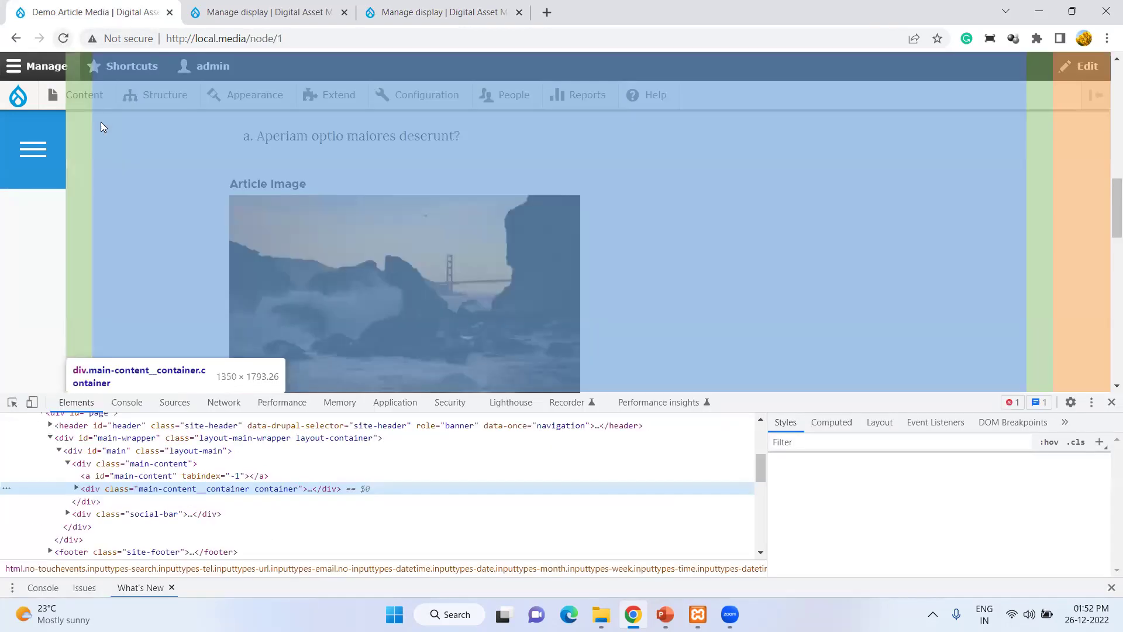
pyautogui.rightClick(63, 38)
pyautogui.click(100, 95)
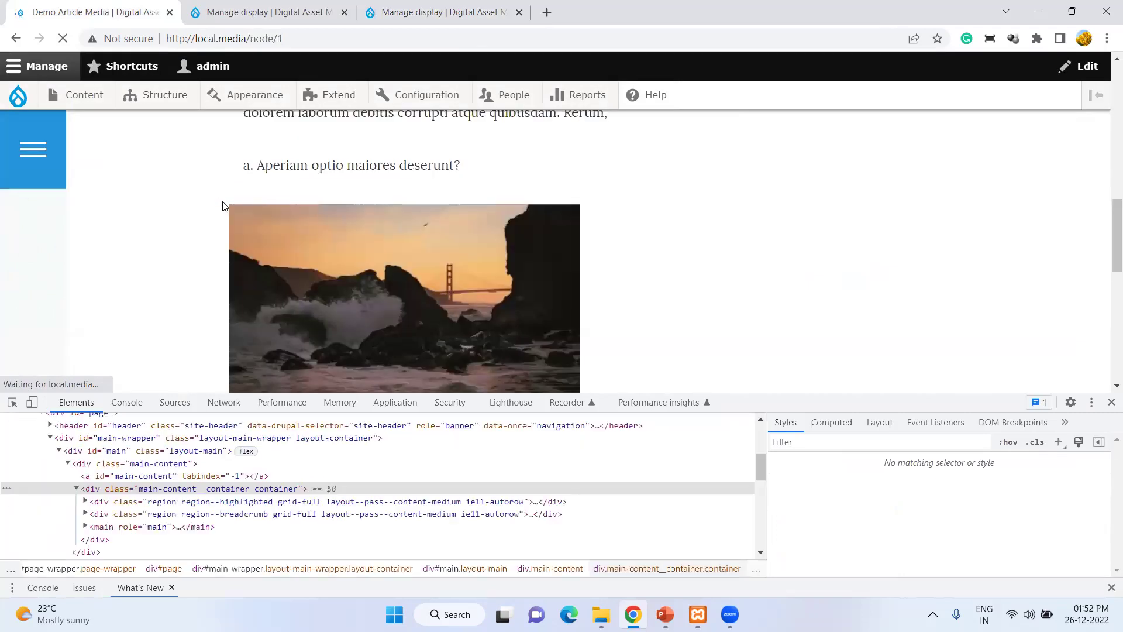
pyautogui.click(1111, 402)
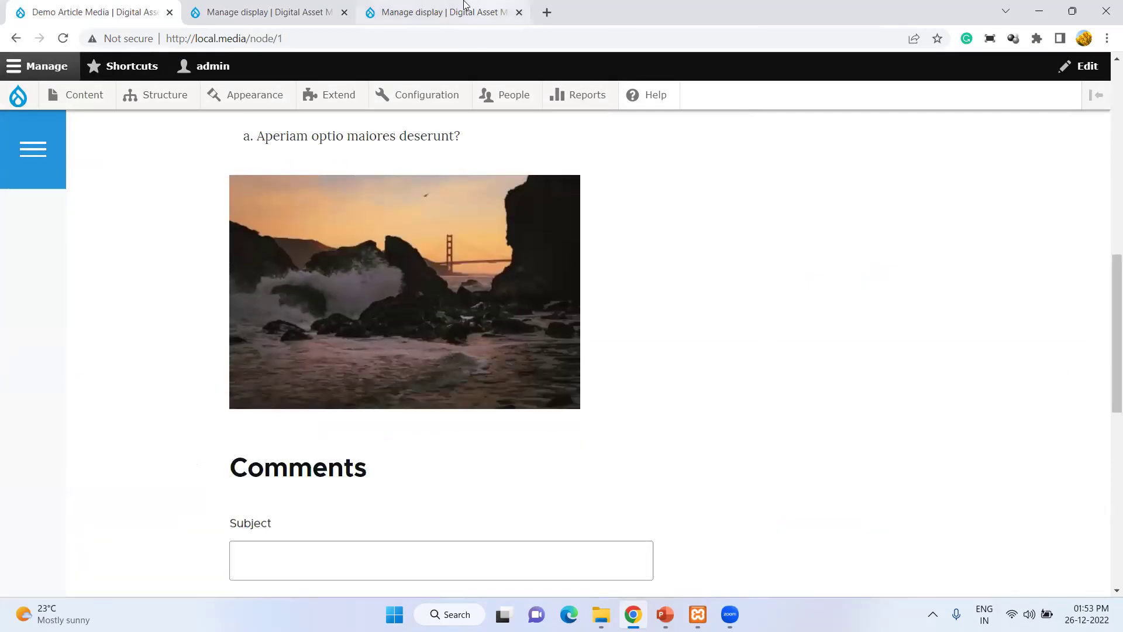
# - Open the site's image styles list in the browser tab showing the Article content type's display settings
pyautogui.click(464, 10)
pyautogui.scroll(-4, 471, 244)
pyautogui.scroll(1, 471, 244)
pyautogui.scroll(3, 470, 244)
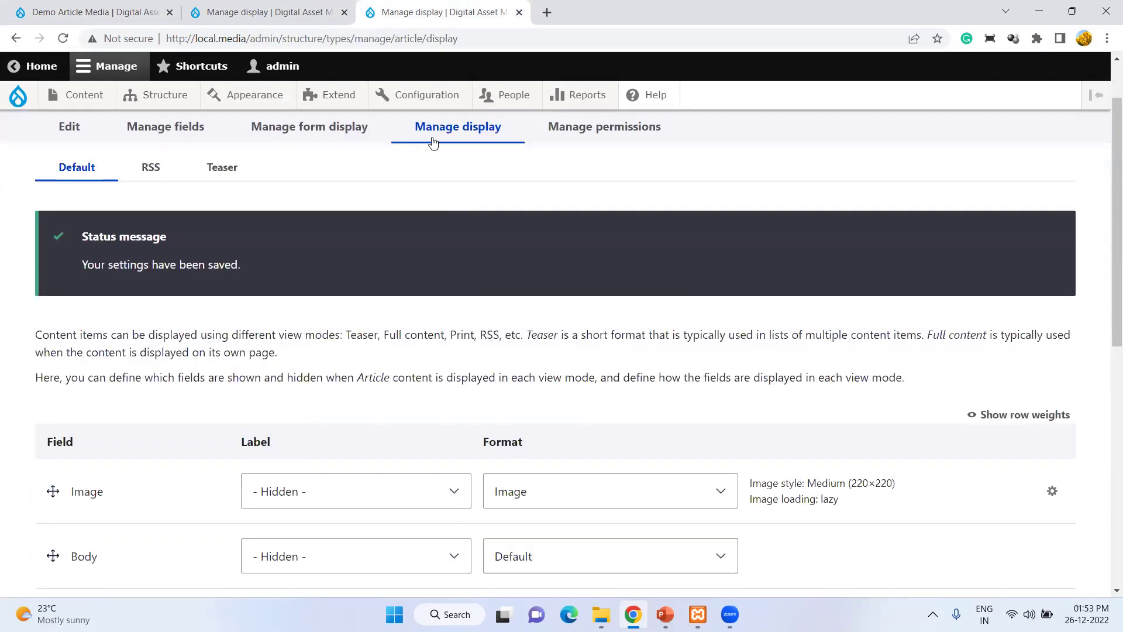
pyautogui.moveTo(423, 92)
pyautogui.moveTo(394, 271)
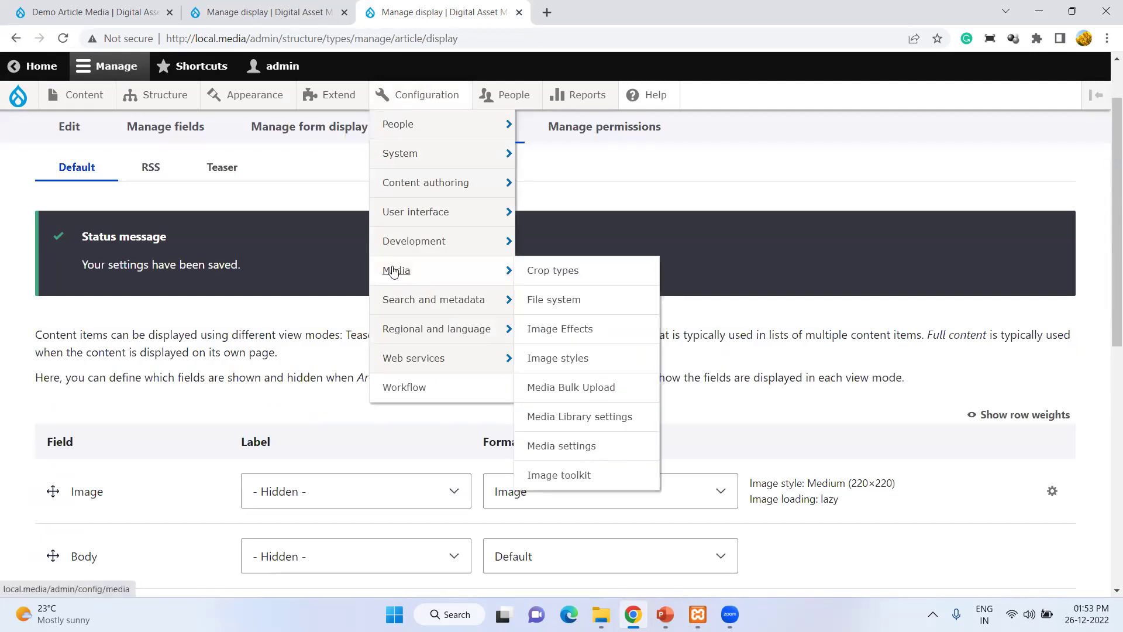
pyautogui.click(557, 331)
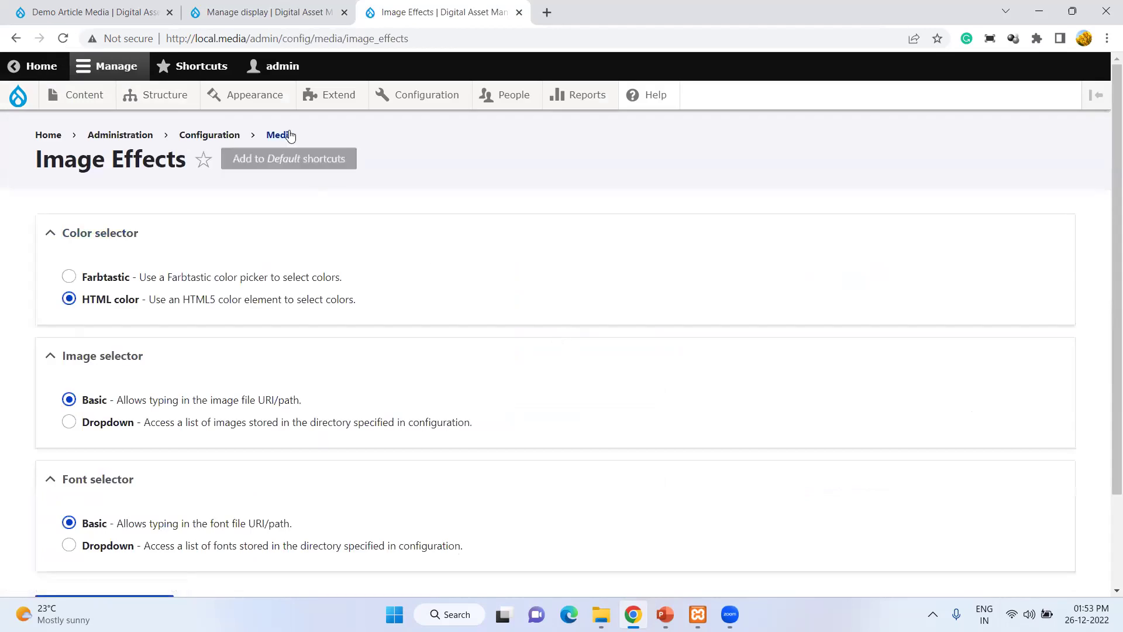
pyautogui.moveTo(420, 104)
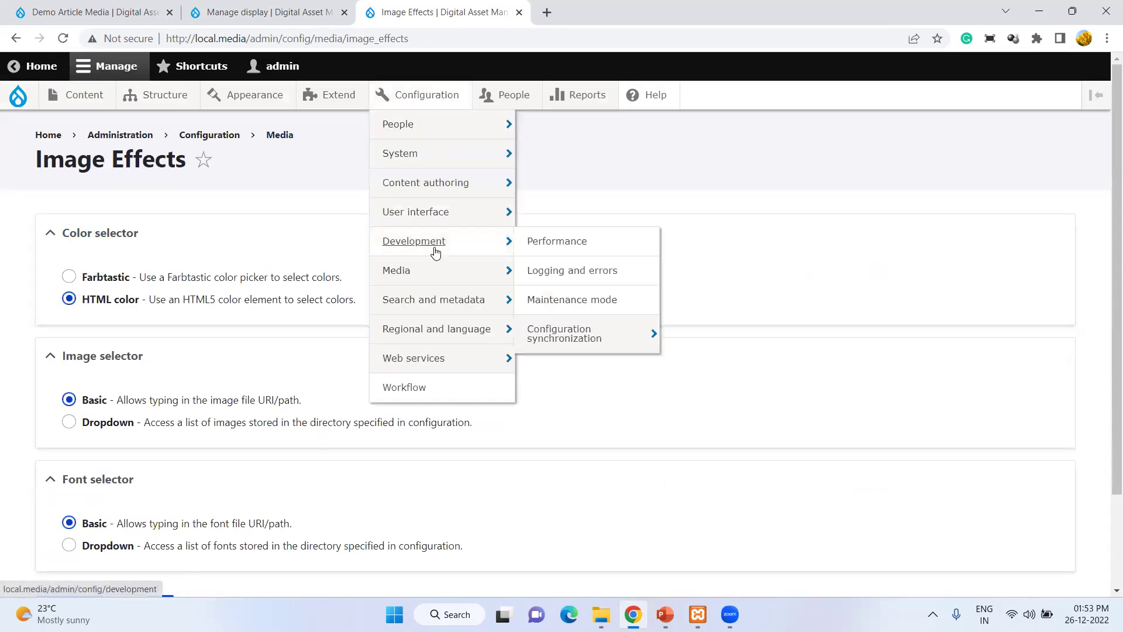
pyautogui.moveTo(401, 276)
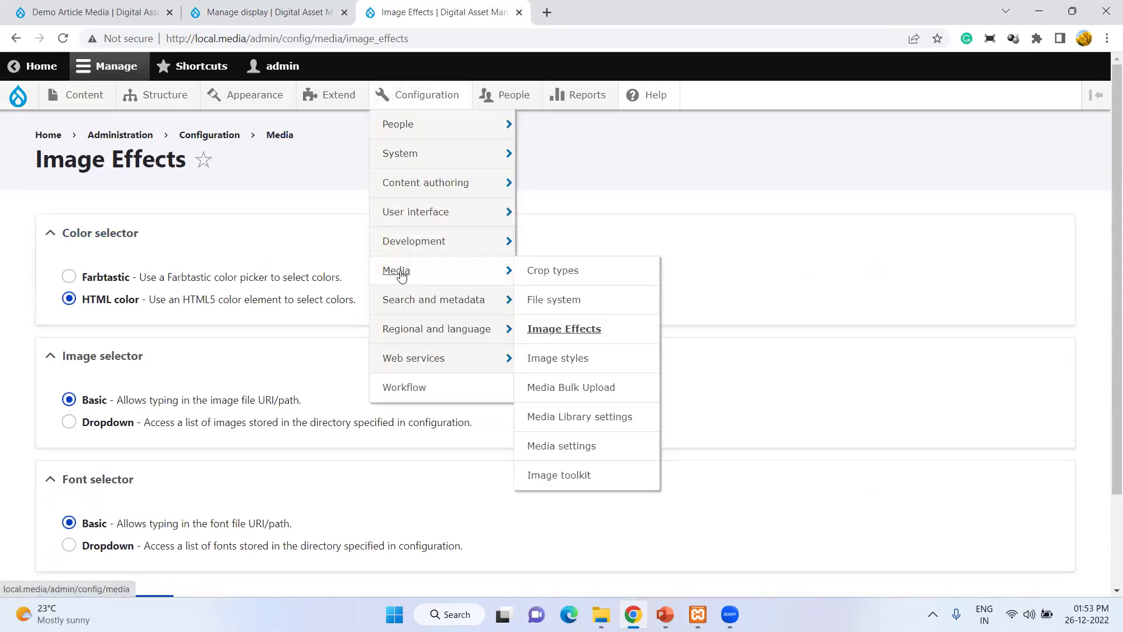
pyautogui.click(558, 358)
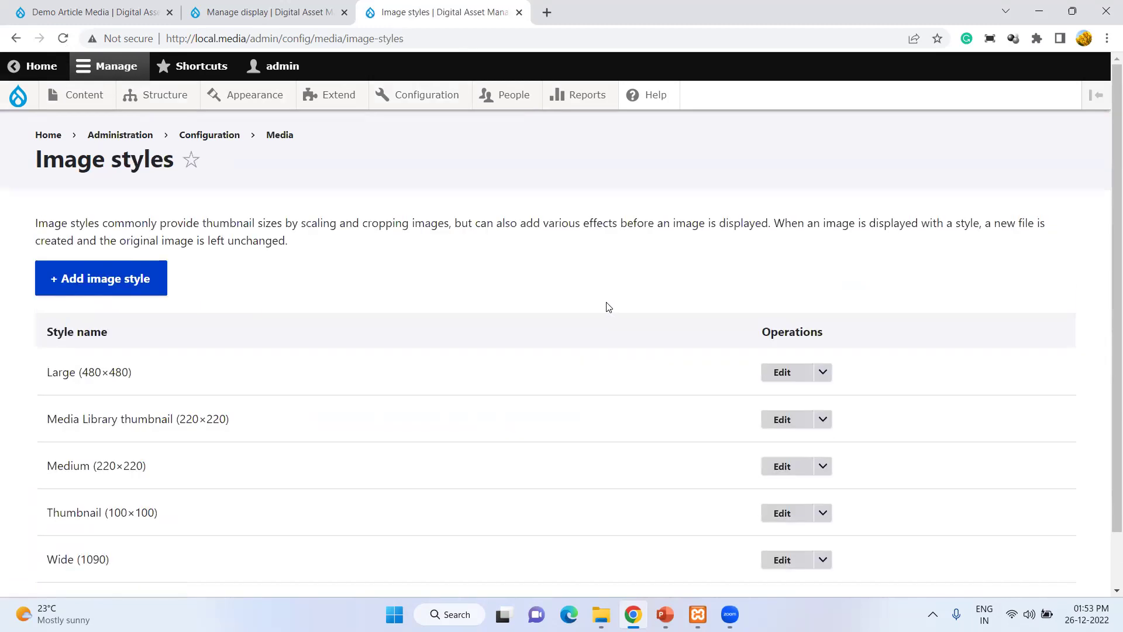
# - Create a new image style named Article Image
pyautogui.scroll(-1, 608, 307)
pyautogui.click(120, 220)
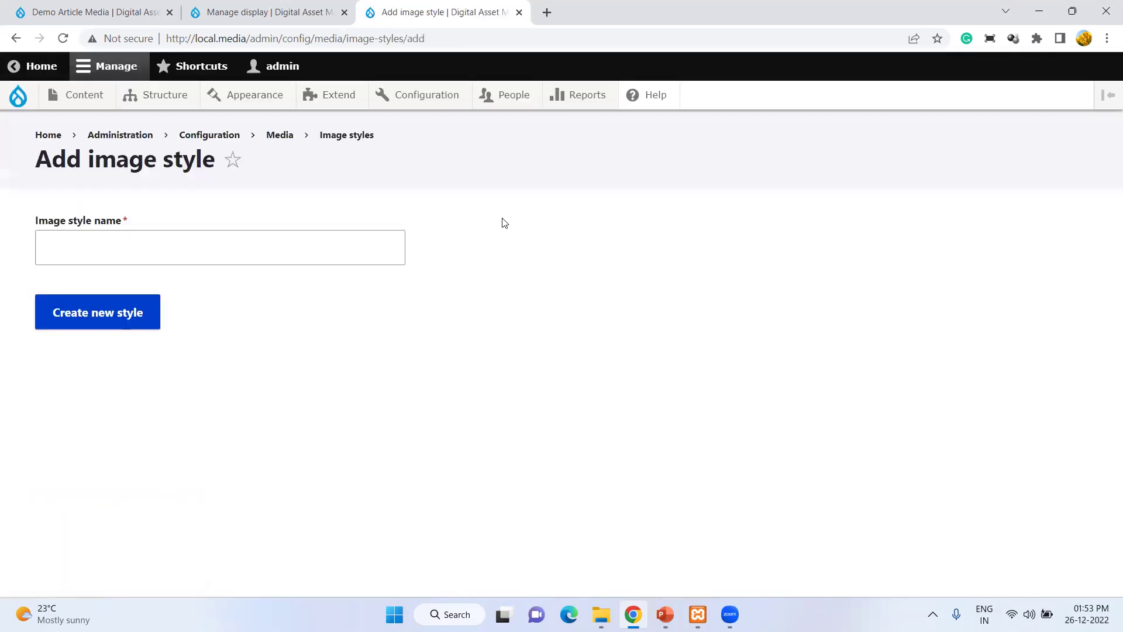
pyautogui.click(250, 237)
pyautogui.hotkey('ctrl', 'v')
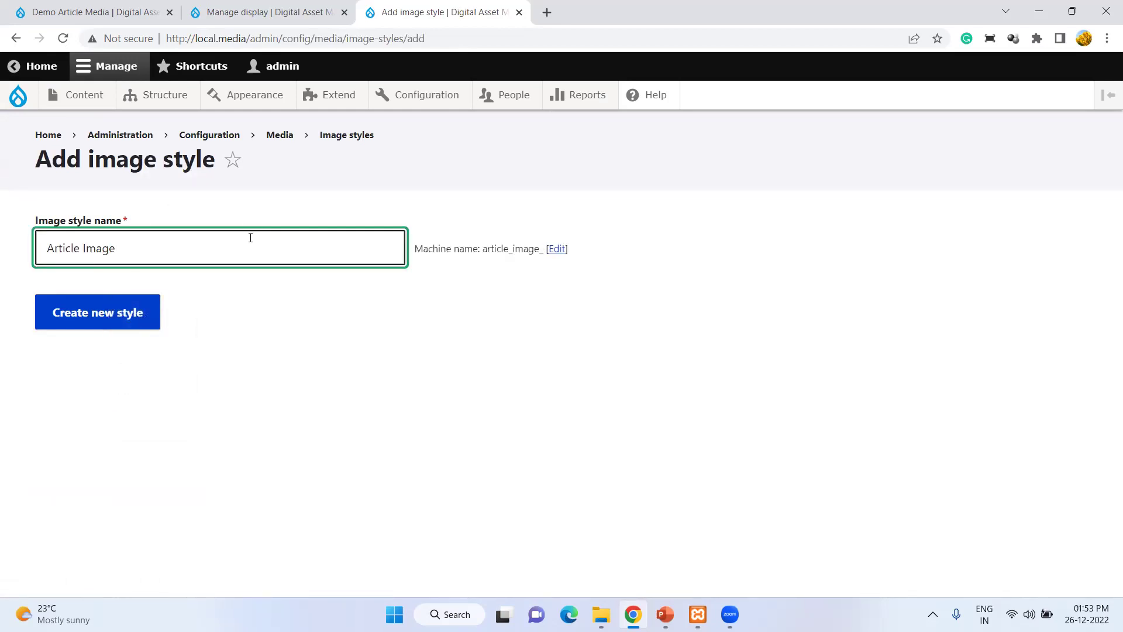
pyautogui.write('For')
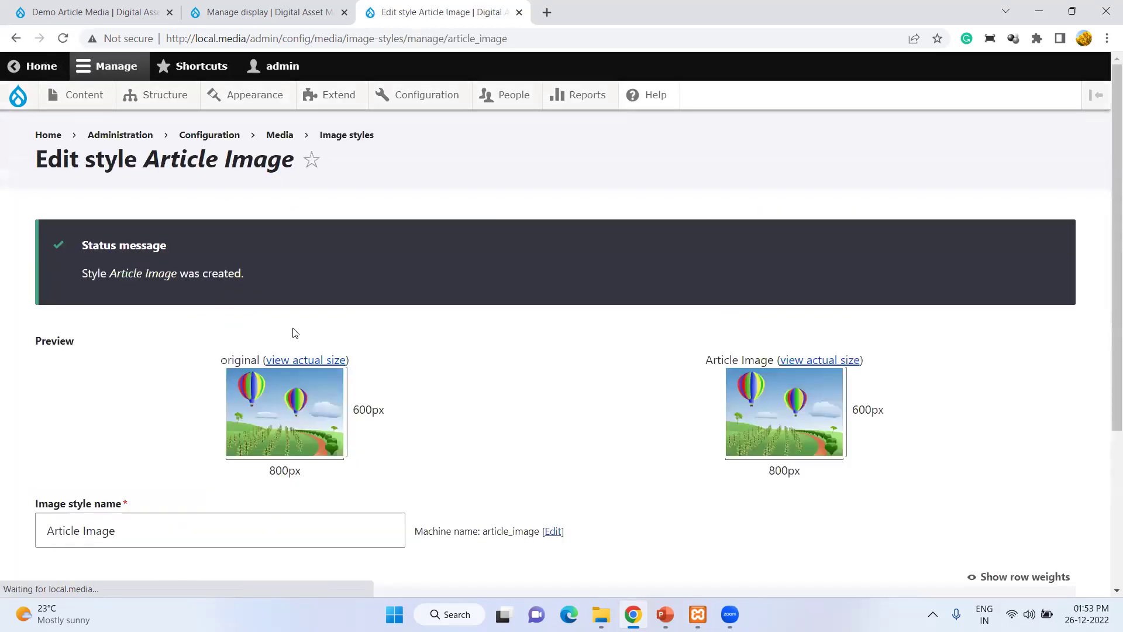
# - Examine the list of effects that can be added to the Article Image style
pyautogui.scroll(-4, 296, 333)
pyautogui.click(79, 310)
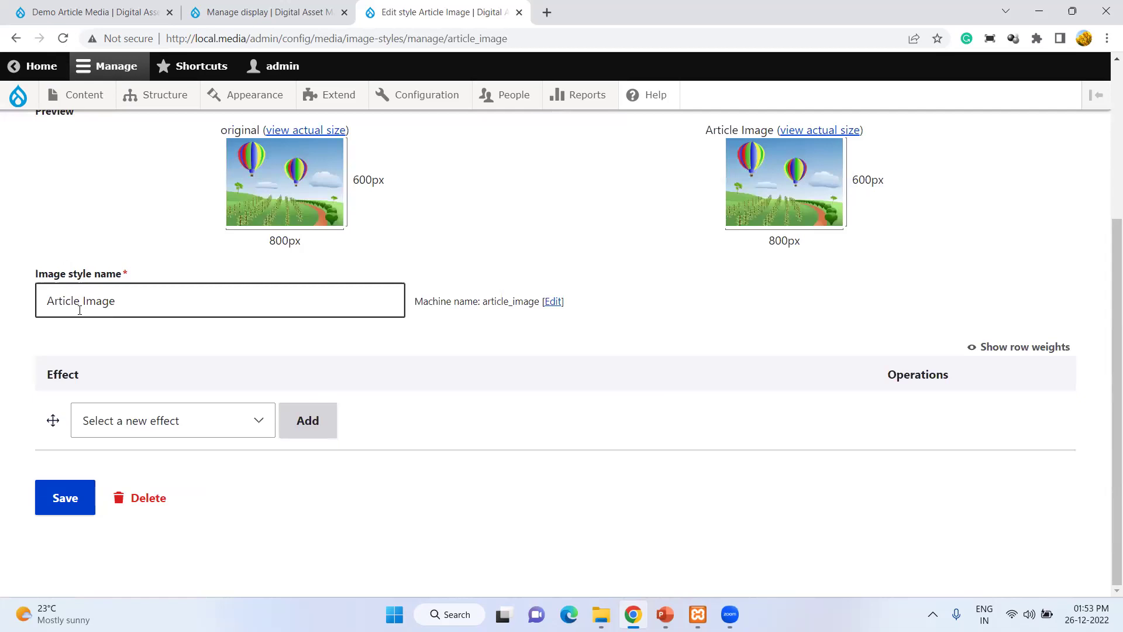
pyautogui.click(150, 421)
pyautogui.scroll(-1, 159, 366)
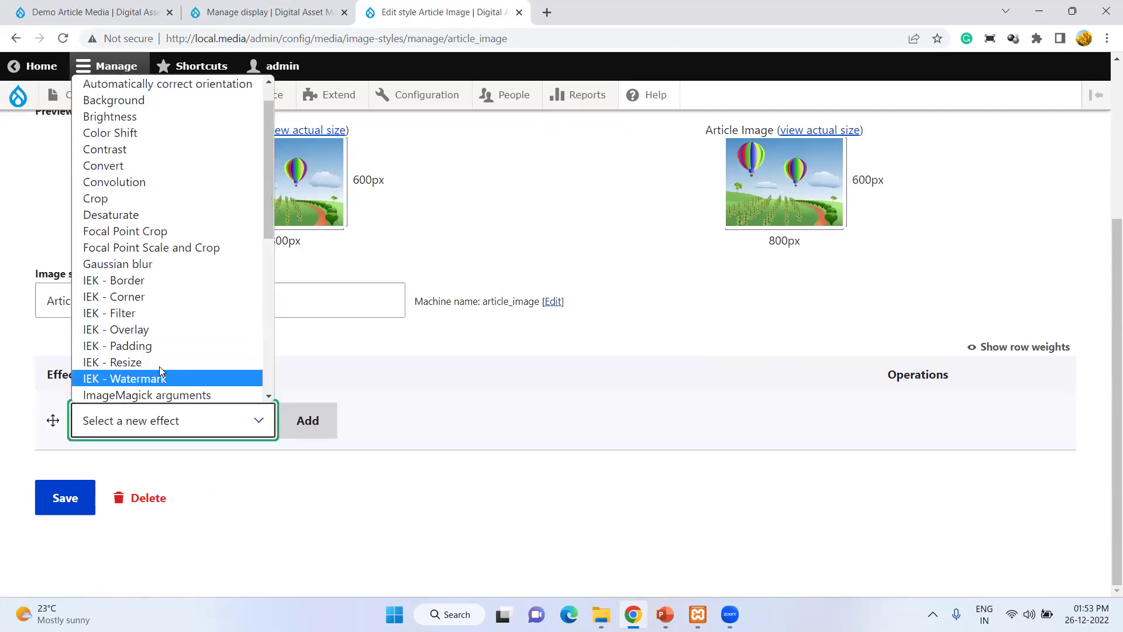
pyautogui.scroll(-6, 158, 248)
pyautogui.scroll(8, 184, 312)
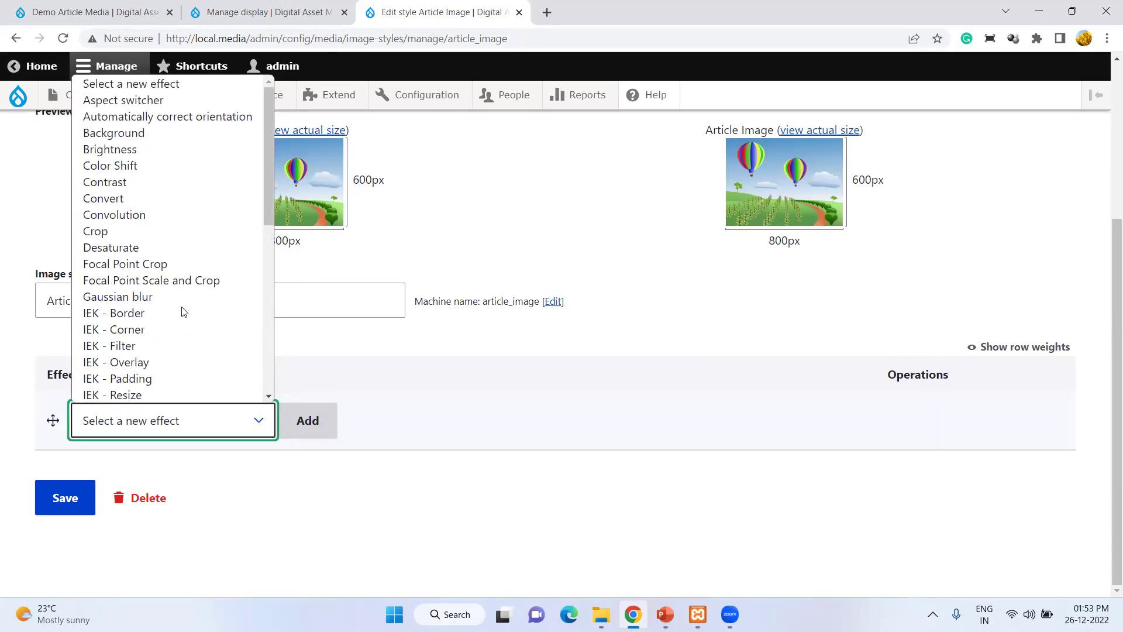
pyautogui.scroll(-6, 185, 312)
pyautogui.scroll(6, 182, 312)
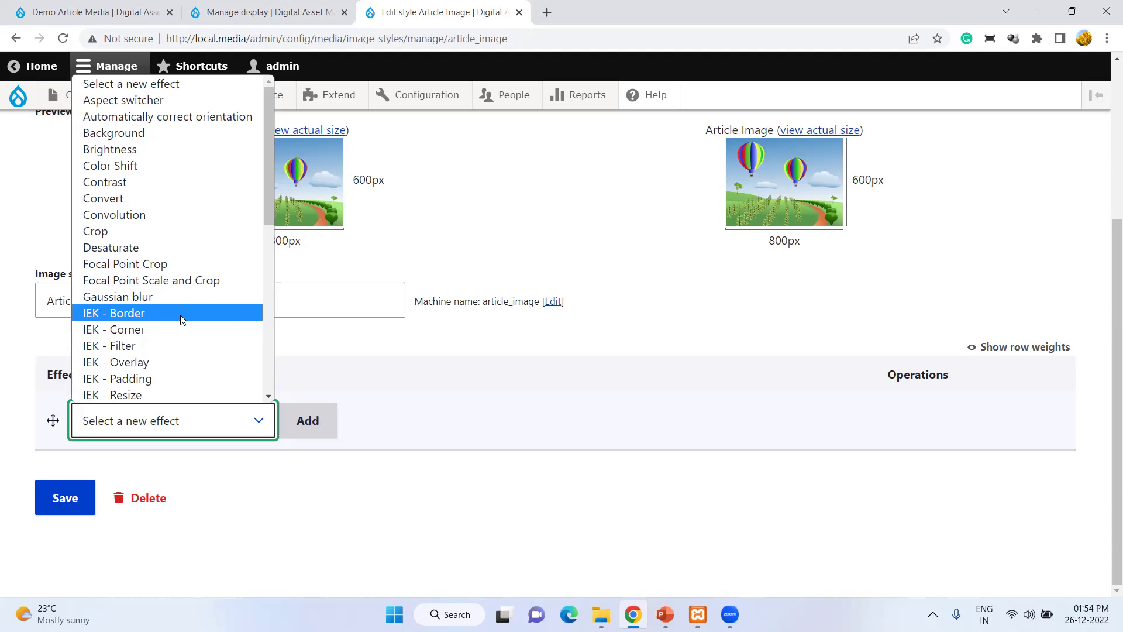
# - Look through the available resize, rotate, scale and other image effects before choosing one for the Article Image style
pyautogui.scroll(-5, 185, 325)
pyautogui.scroll(5, 186, 328)
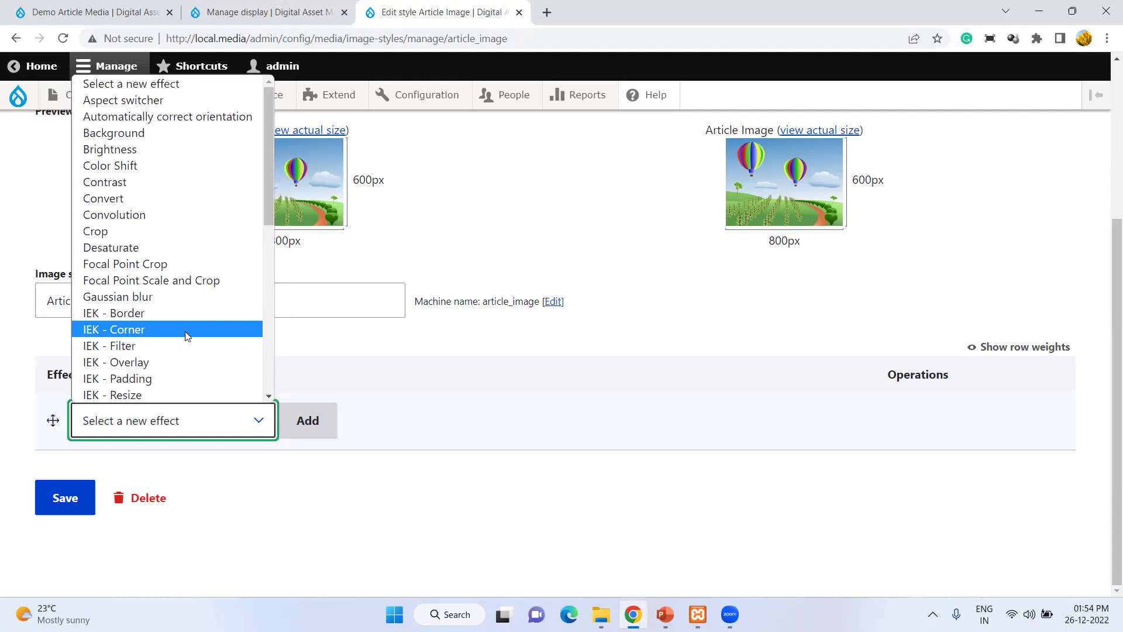
pyautogui.scroll(-3, 194, 357)
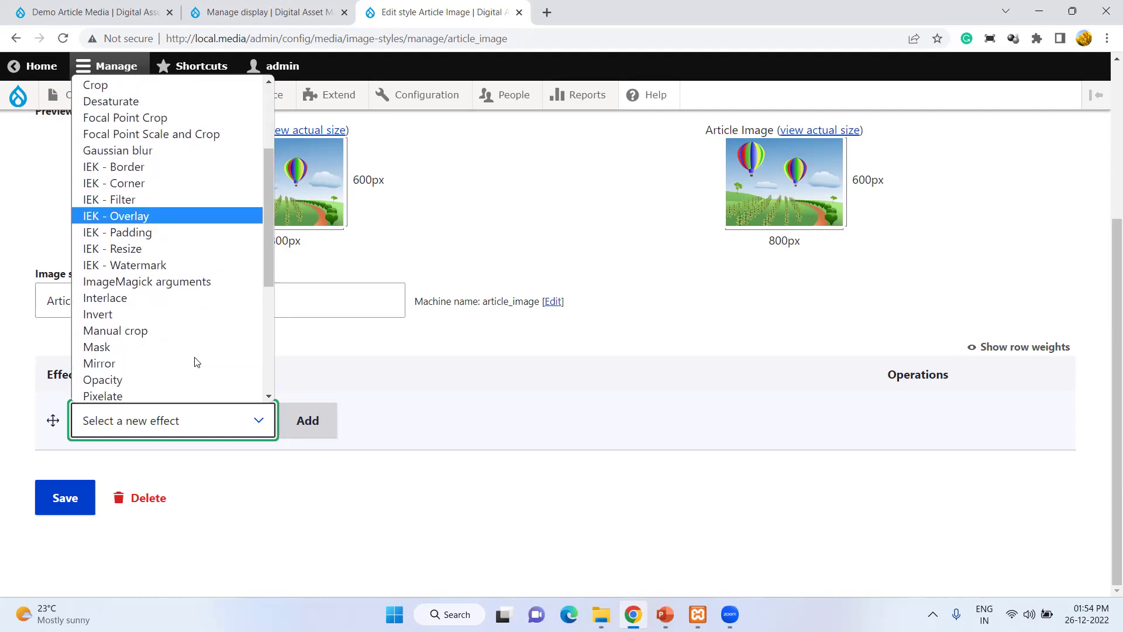
pyautogui.scroll(3, 186, 313)
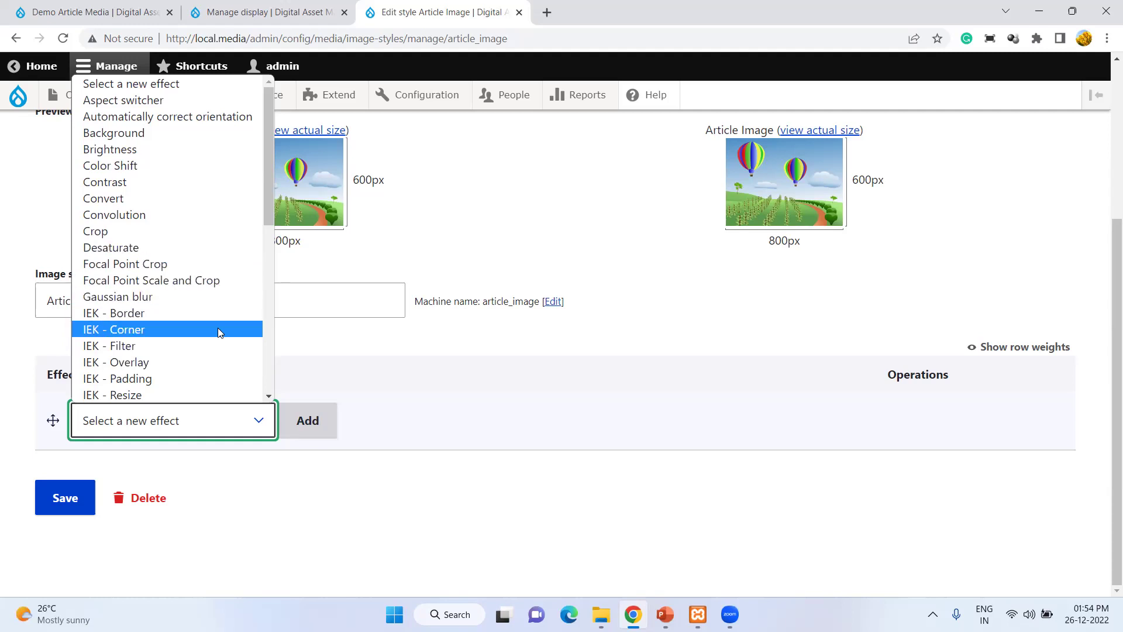
pyautogui.press('r')
pyautogui.press('Down')
pyautogui.press('Down')
pyautogui.press('Down')
pyautogui.press('Down')
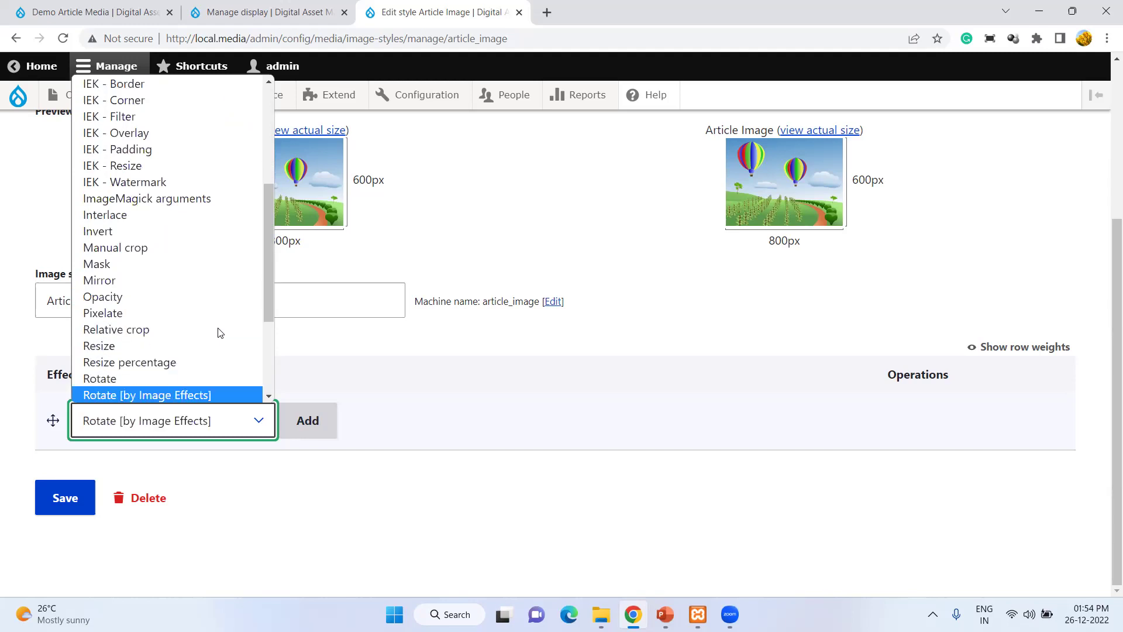
pyautogui.press('r')
pyautogui.press('Down')
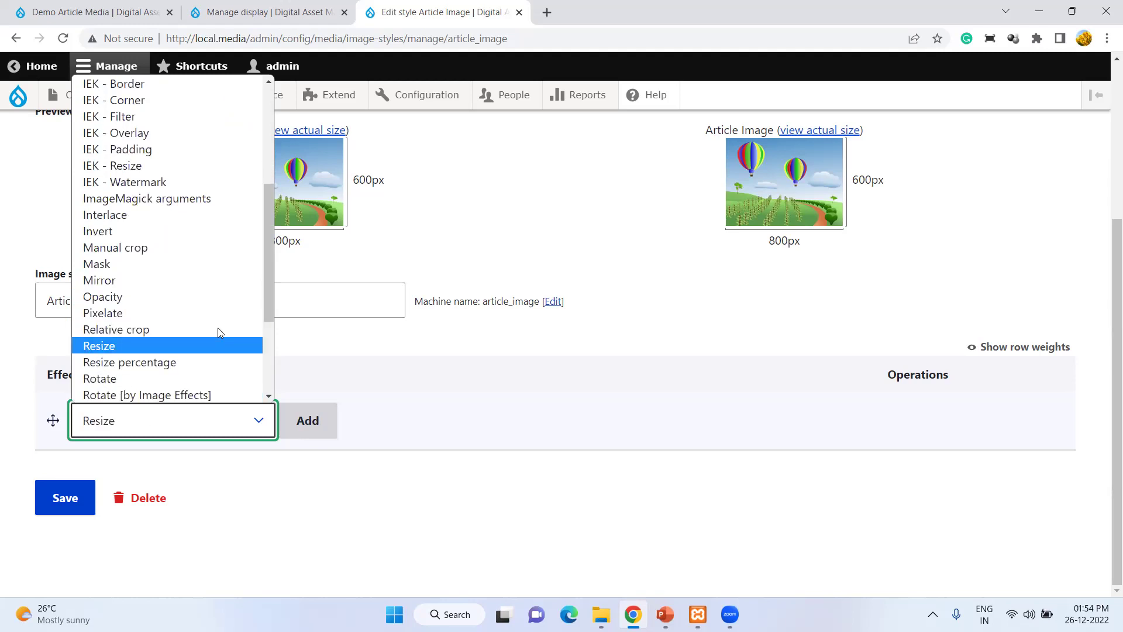
pyautogui.press('Down')
pyautogui.press('Down')
pyautogui.press('Down')
pyautogui.press('r')
pyautogui.press('Down')
pyautogui.press('Down')
pyautogui.press('Down')
pyautogui.press('Down')
pyautogui.press('r')
pyautogui.press('Down')
pyautogui.press('Down')
pyautogui.press('Down')
pyautogui.press('Down')
pyautogui.press('r')
pyautogui.press('Down')
pyautogui.scroll(-3, 217, 332)
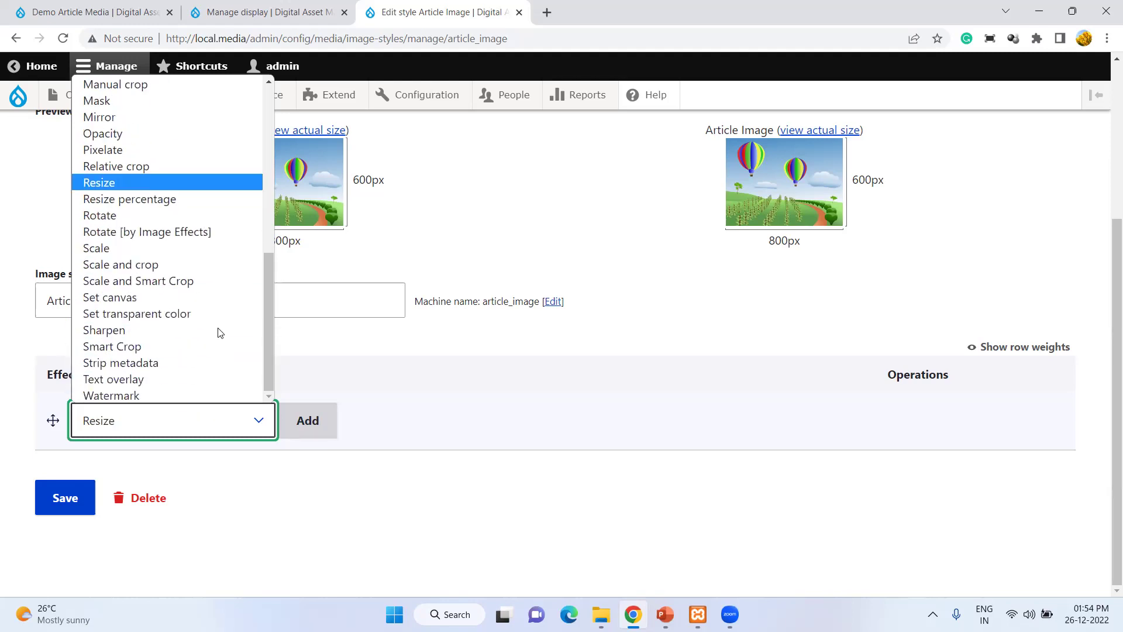
# - Add an IEK - Border effect to the Article Image style with color #EDEDED and 5 pixels on all four sides
pyautogui.scroll(5, 217, 331)
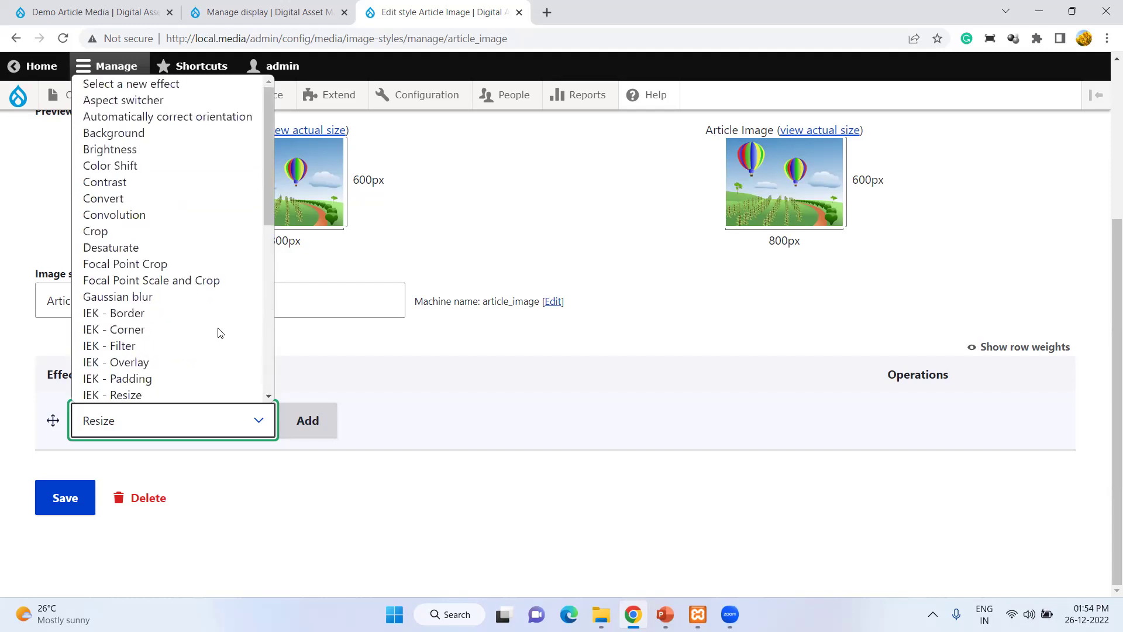
pyautogui.click(189, 310)
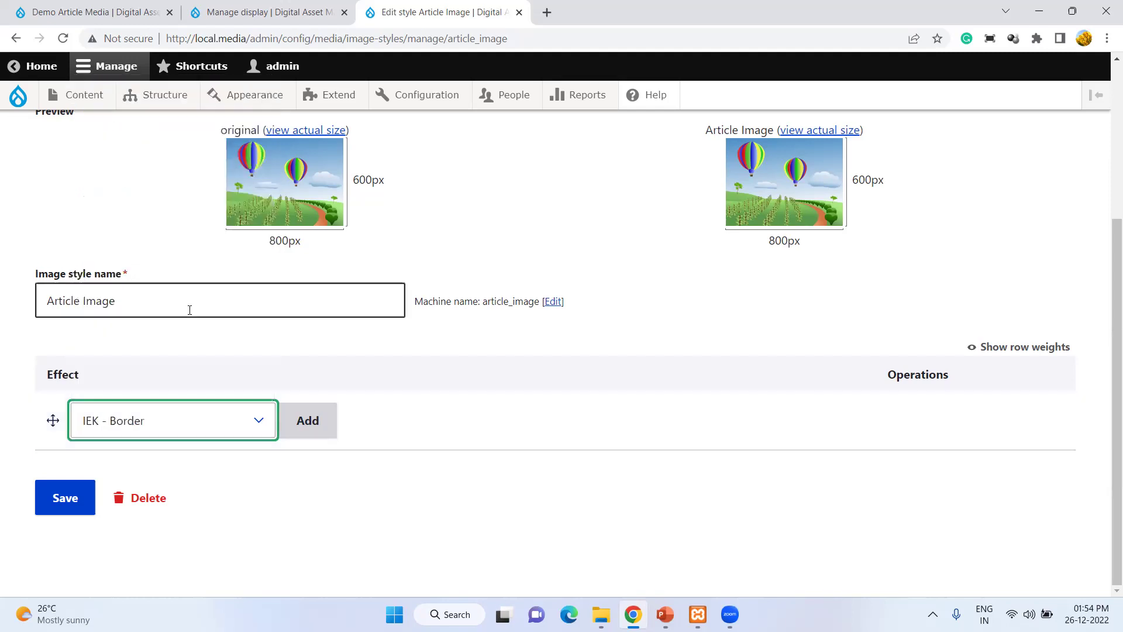
pyautogui.click(310, 424)
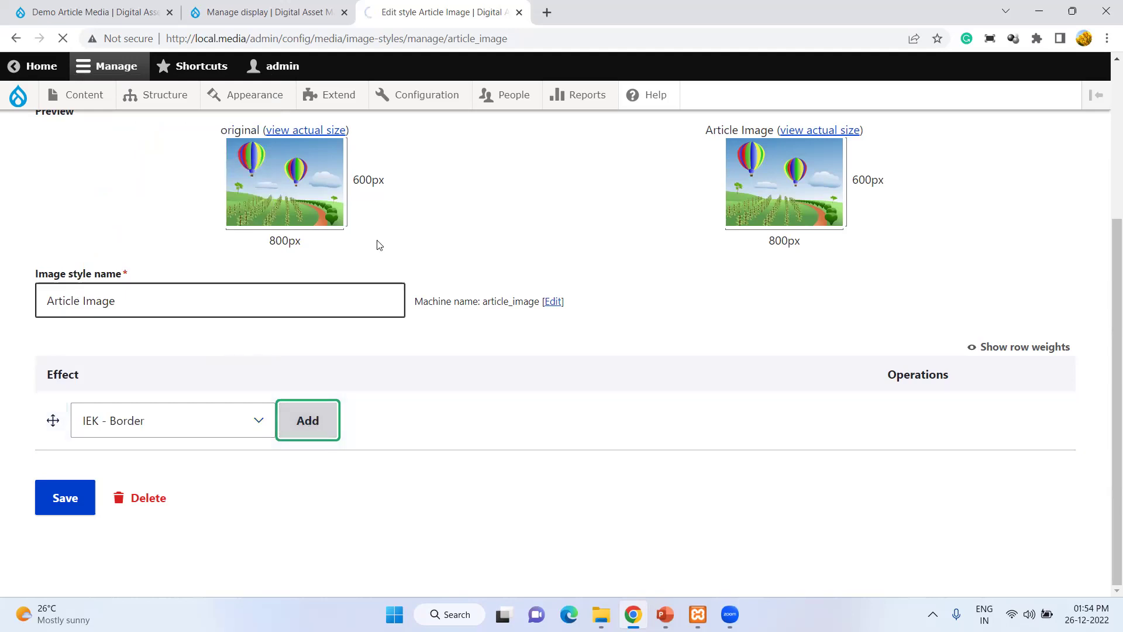
pyautogui.scroll(-4, 351, 252)
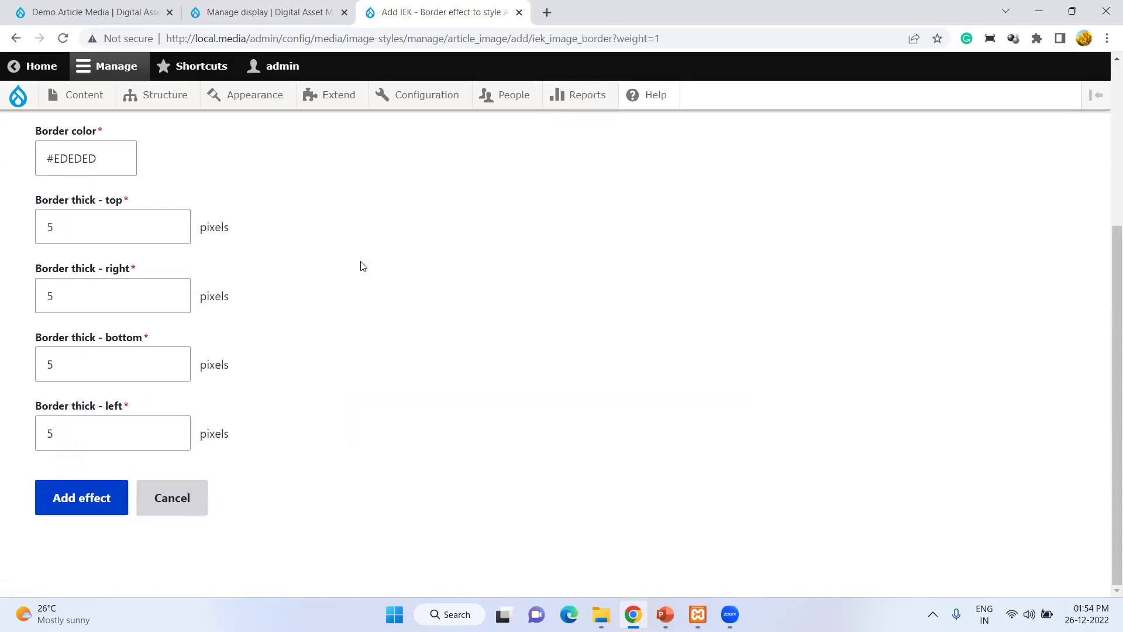
pyautogui.click(140, 285)
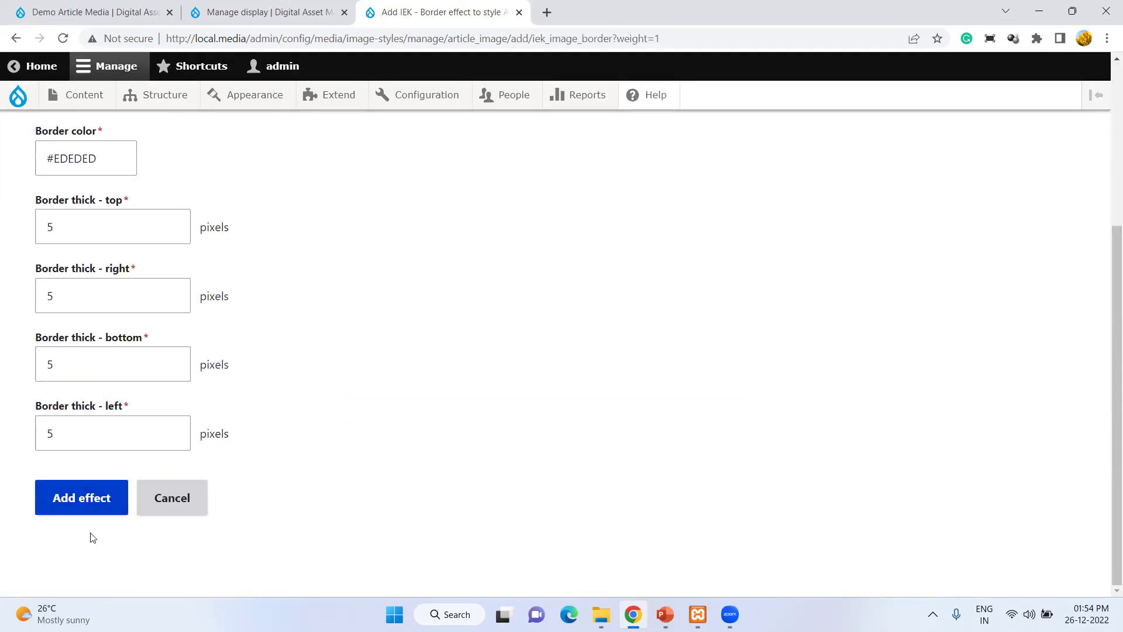
pyautogui.click(76, 505)
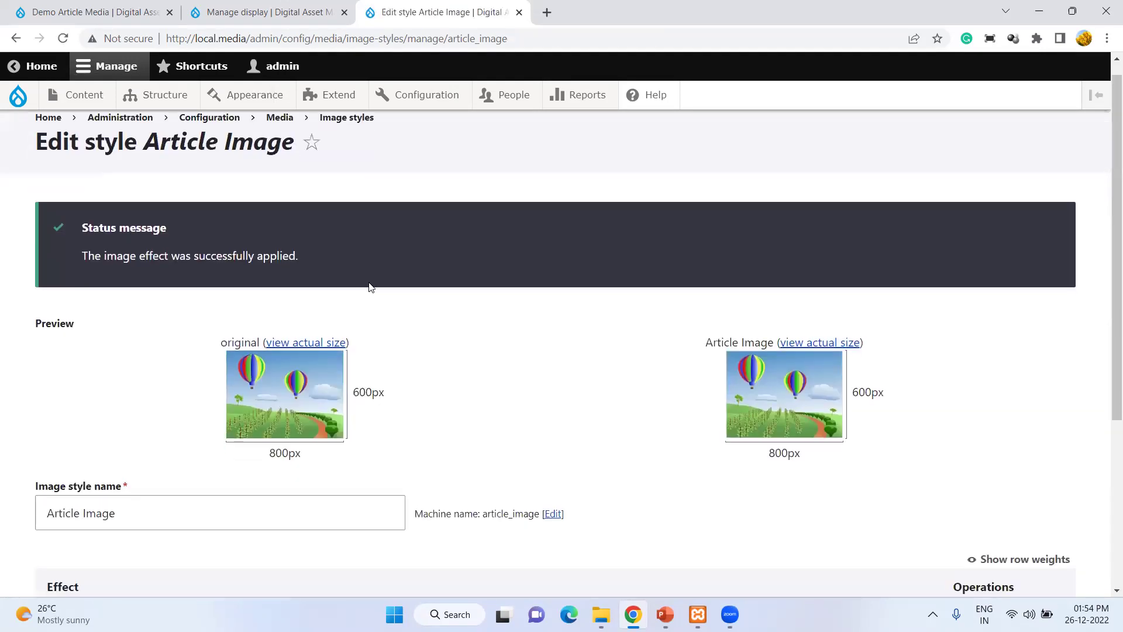
# - Add a Focal Point Scale and Crop effect to the Article Image style with a width and height of 400 pixels
pyautogui.scroll(-3, 585, 234)
pyautogui.scroll(-1, 389, 325)
pyautogui.scroll(3, 389, 326)
pyautogui.scroll(-2, 373, 344)
pyautogui.scroll(-1, 372, 344)
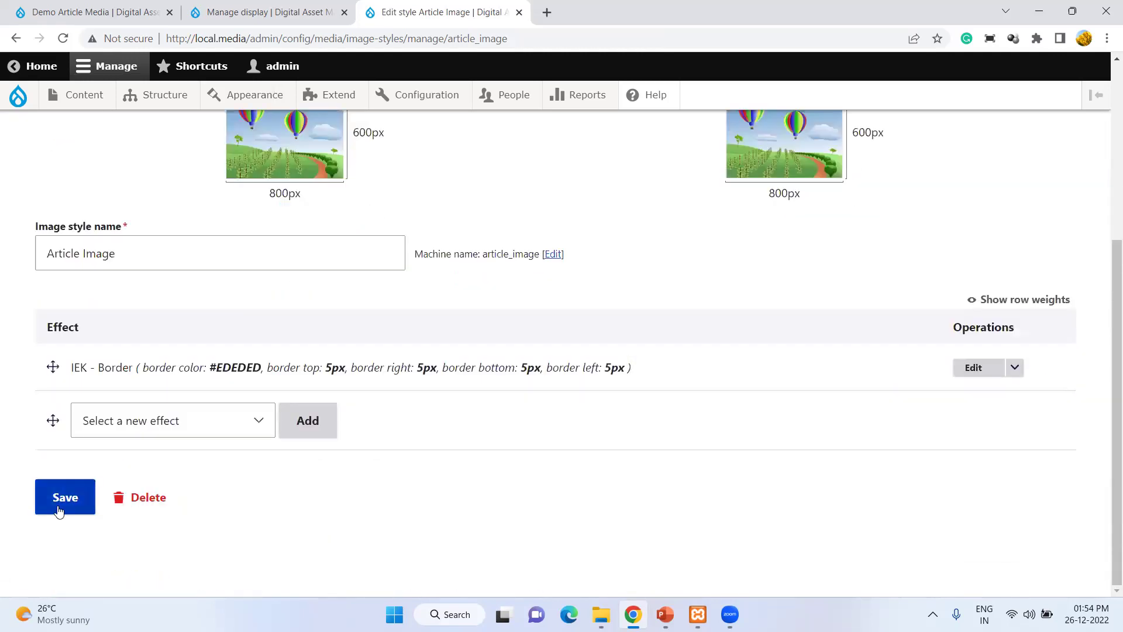
pyautogui.click(118, 431)
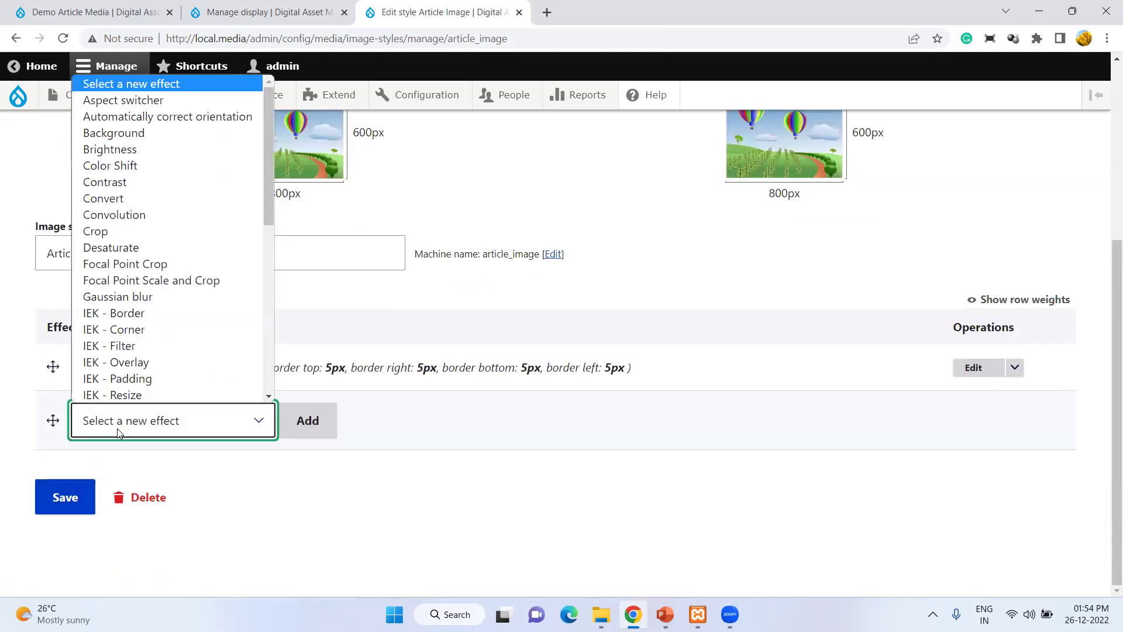
pyautogui.click(189, 286)
pyautogui.click(323, 426)
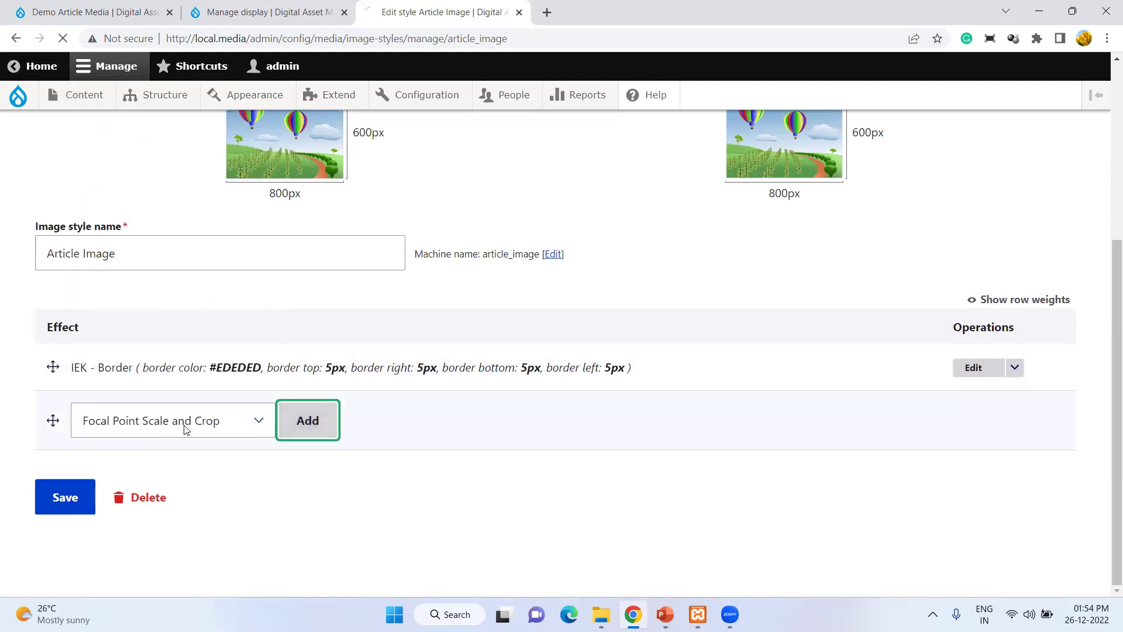
pyautogui.click(150, 409)
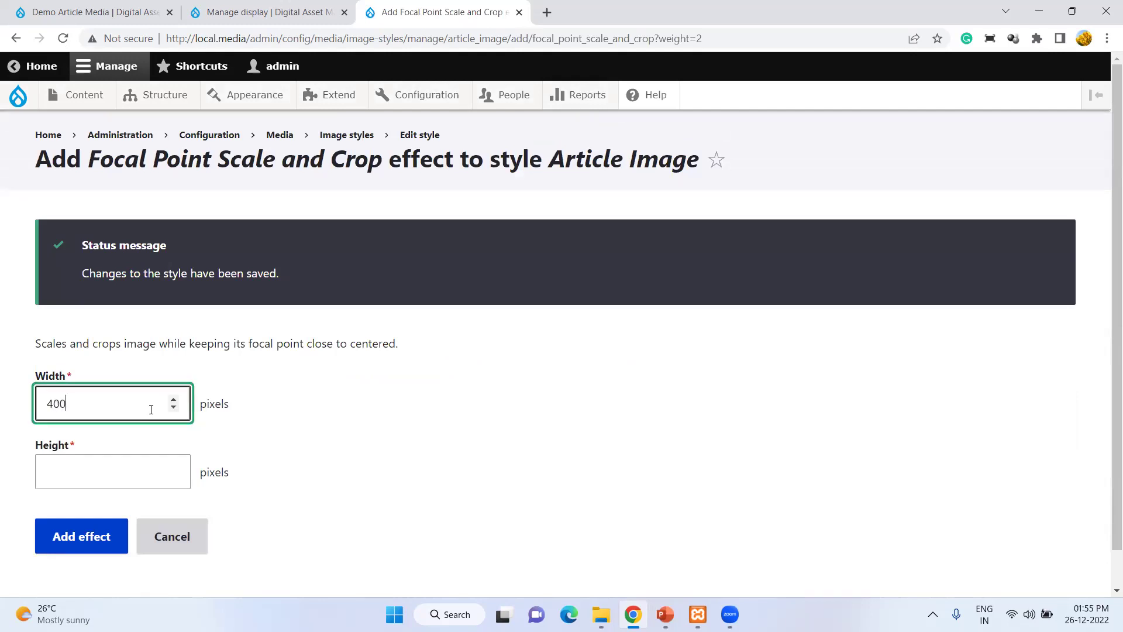
pyautogui.click(131, 476)
pyautogui.write('400')
pyautogui.click(95, 533)
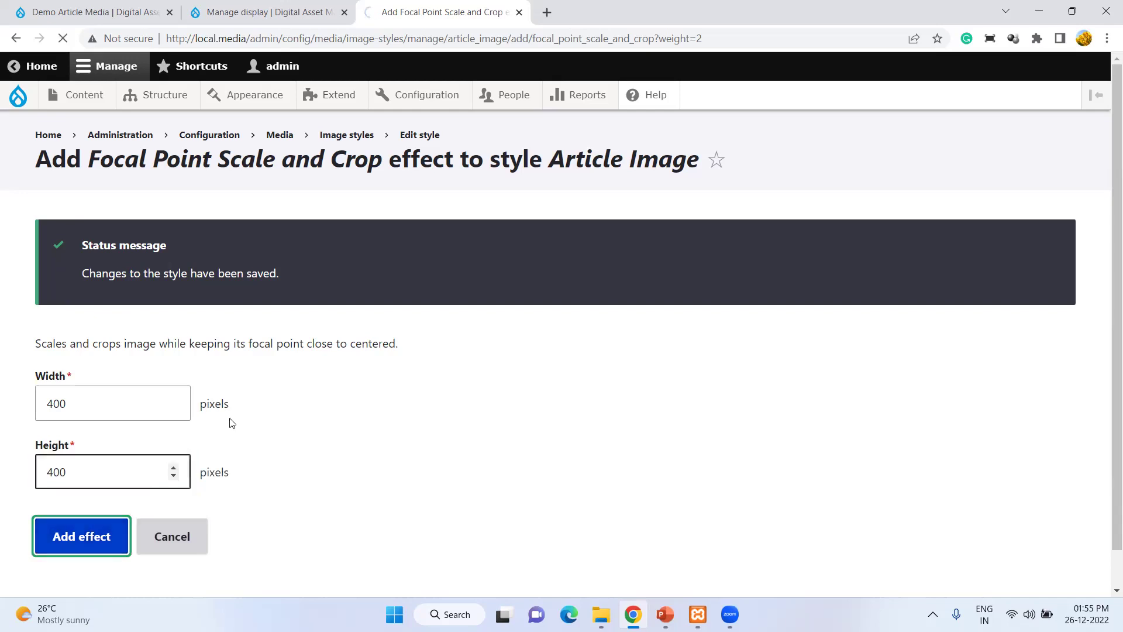
pyautogui.scroll(-2, 386, 328)
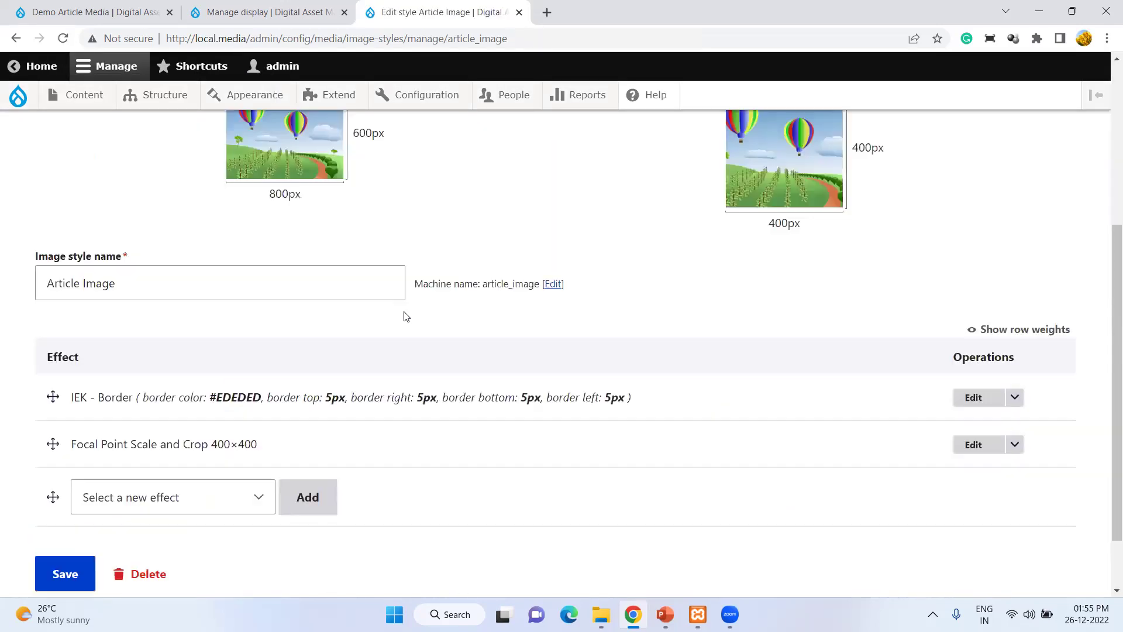
pyautogui.click(206, 6)
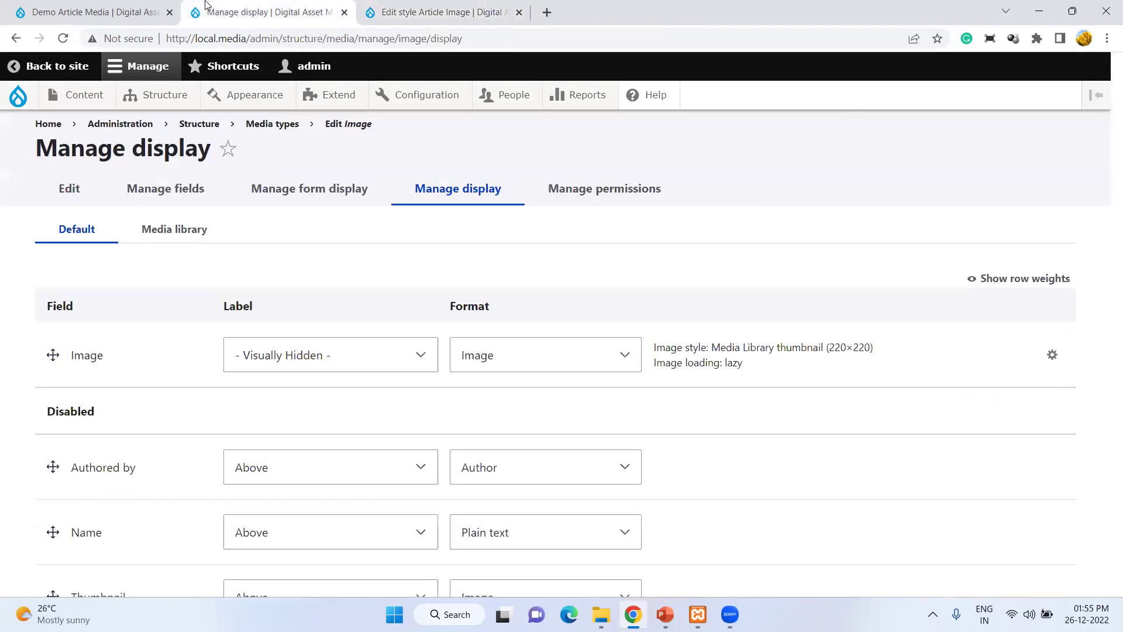
pyautogui.scroll(-3, 464, 234)
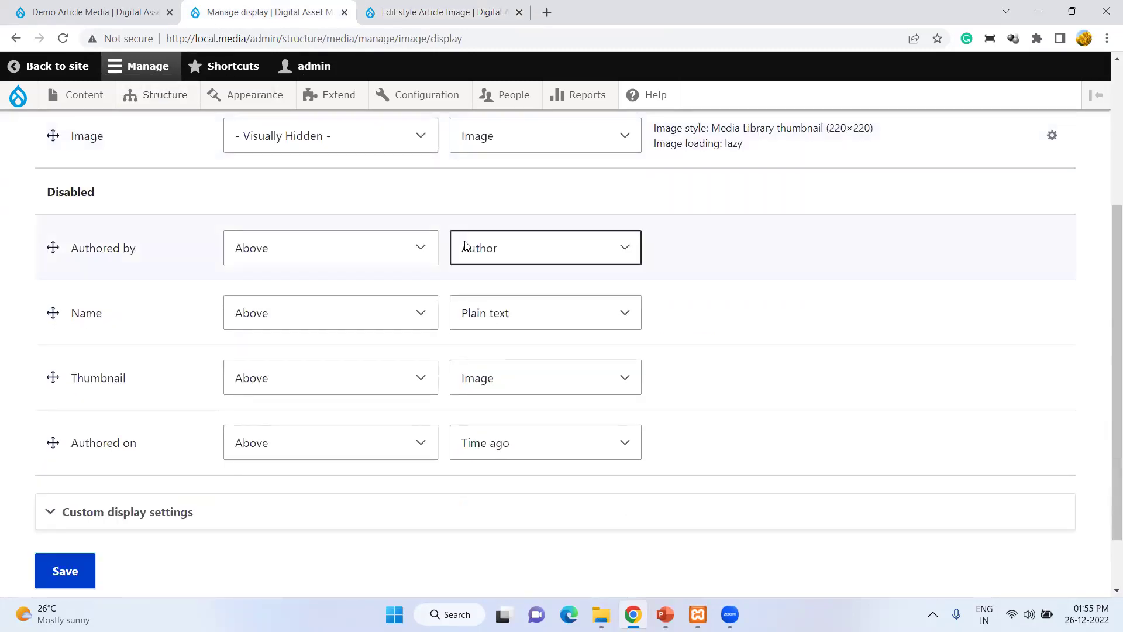
pyautogui.click(441, 12)
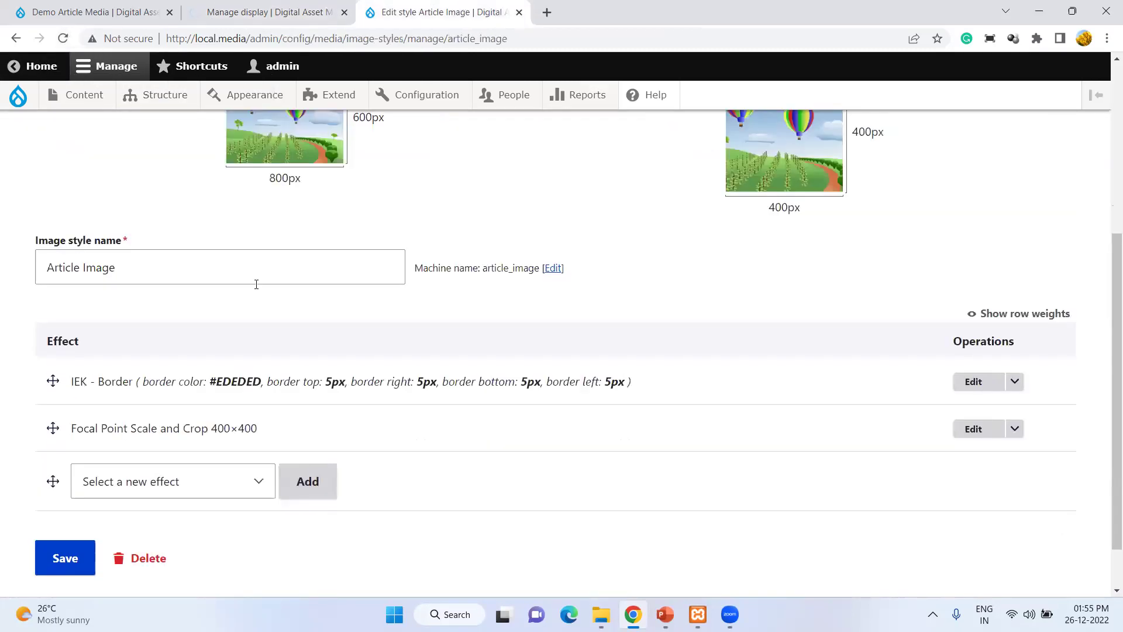
# - Review which further effects could be added to the Article Image style alongside the border and crop effects
pyautogui.click(145, 493)
pyautogui.scroll(-1, 197, 380)
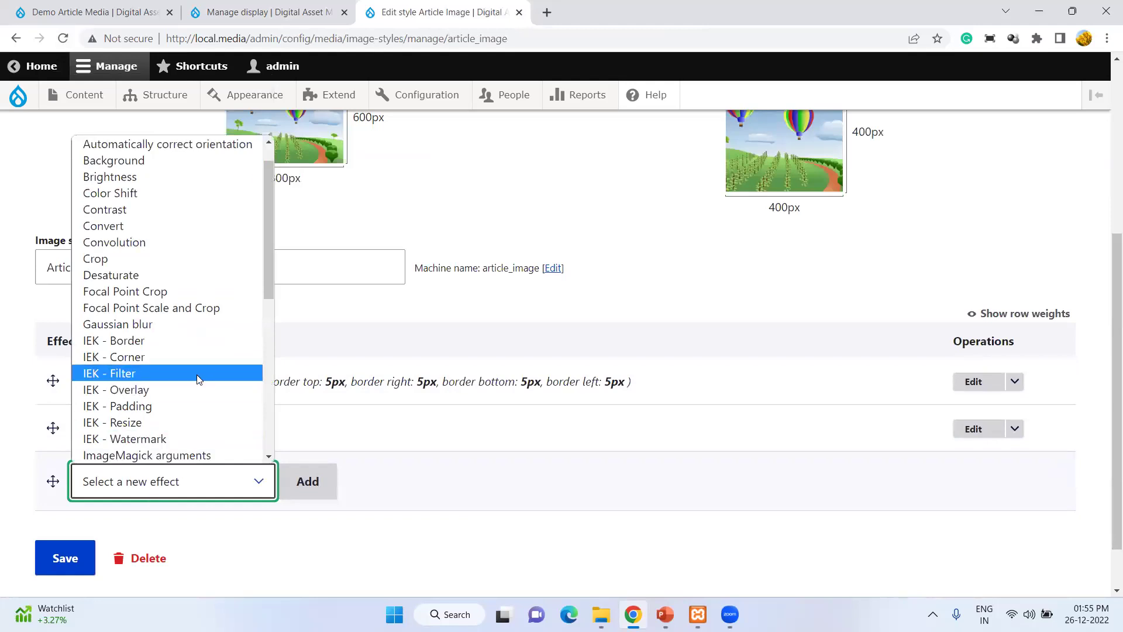
pyautogui.click(201, 340)
pyautogui.scroll(-1, 200, 344)
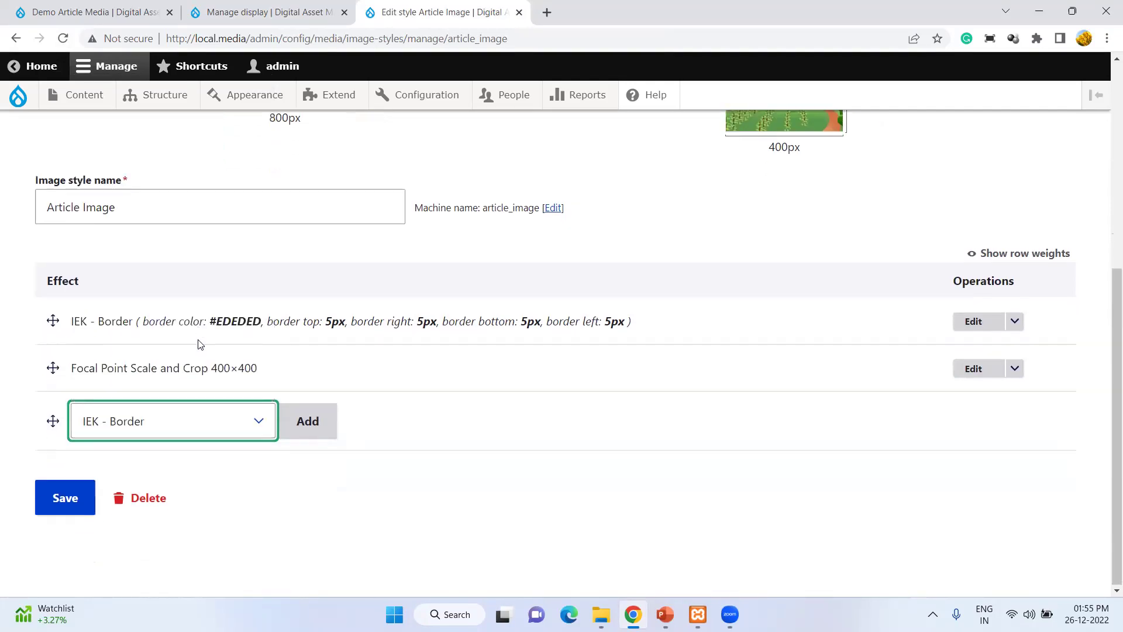
pyautogui.click(206, 423)
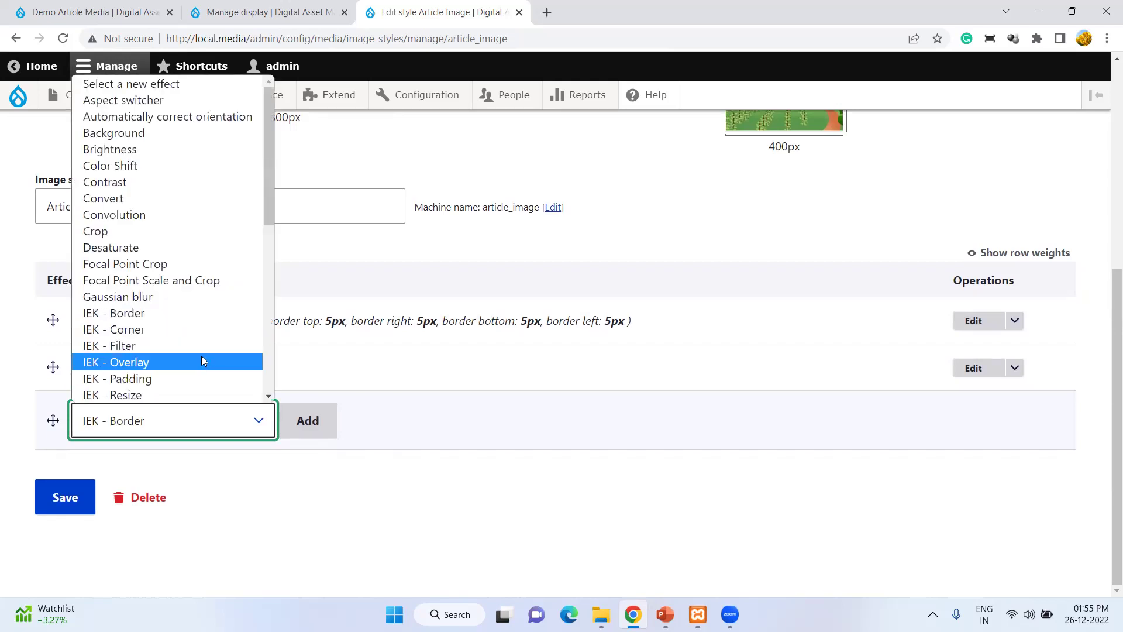
pyautogui.scroll(-3, 199, 378)
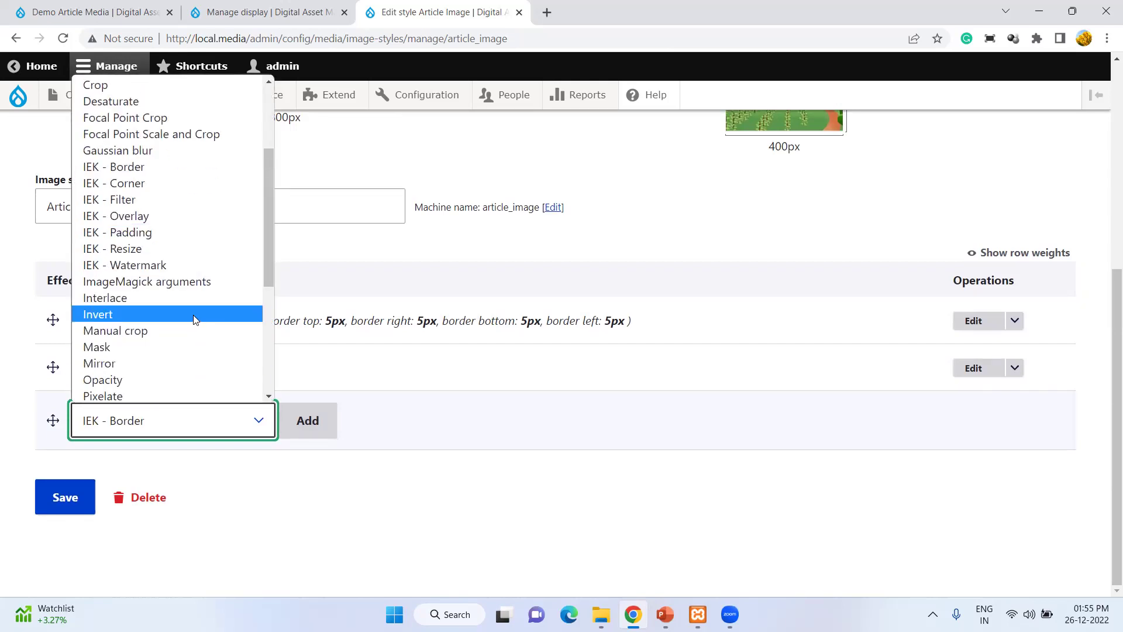
pyautogui.scroll(3, 185, 261)
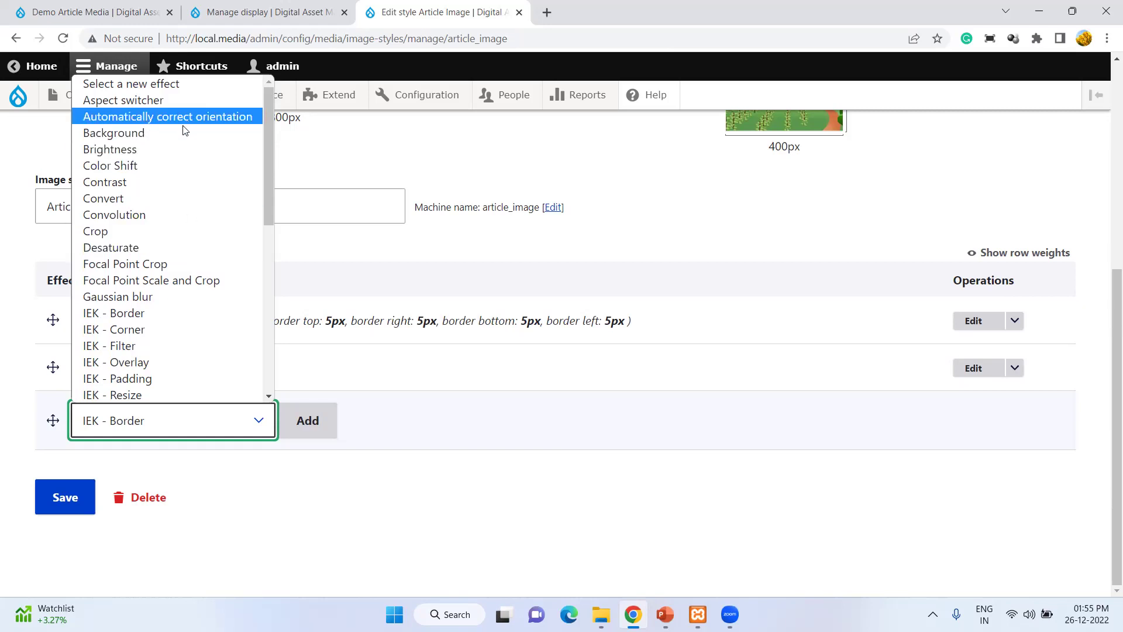
pyautogui.click(507, 244)
# - Check the Image media type's display settings, including the Thumbnail field's format, and return to the Article Image style
pyautogui.click(300, 11)
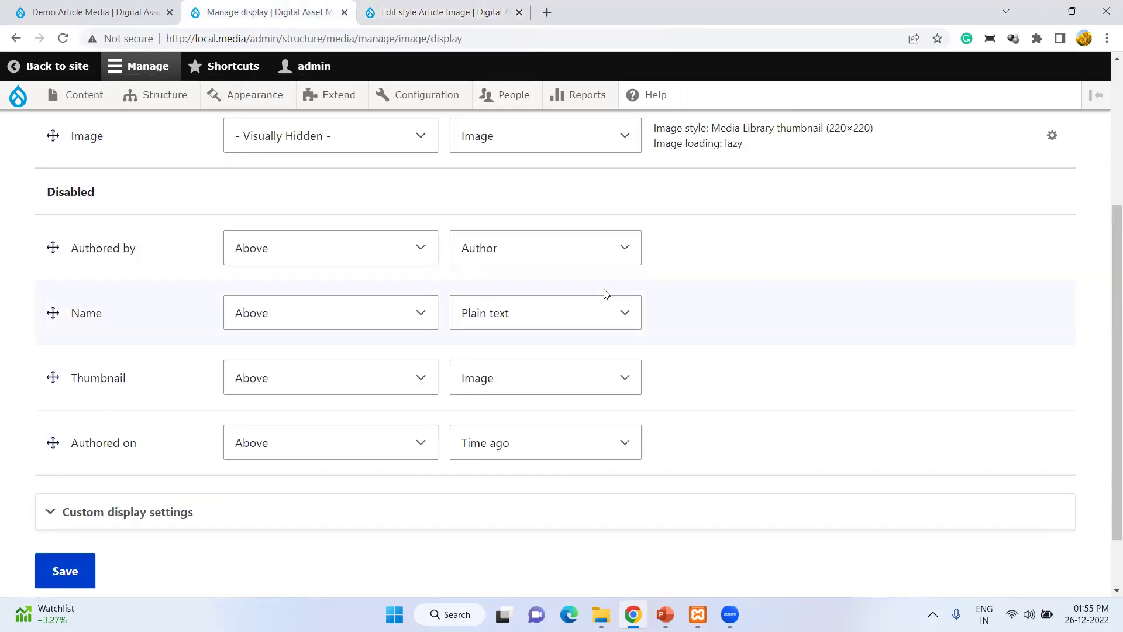
pyautogui.scroll(-1, 602, 293)
pyautogui.click(567, 306)
pyautogui.click(565, 308)
pyautogui.scroll(5, 565, 310)
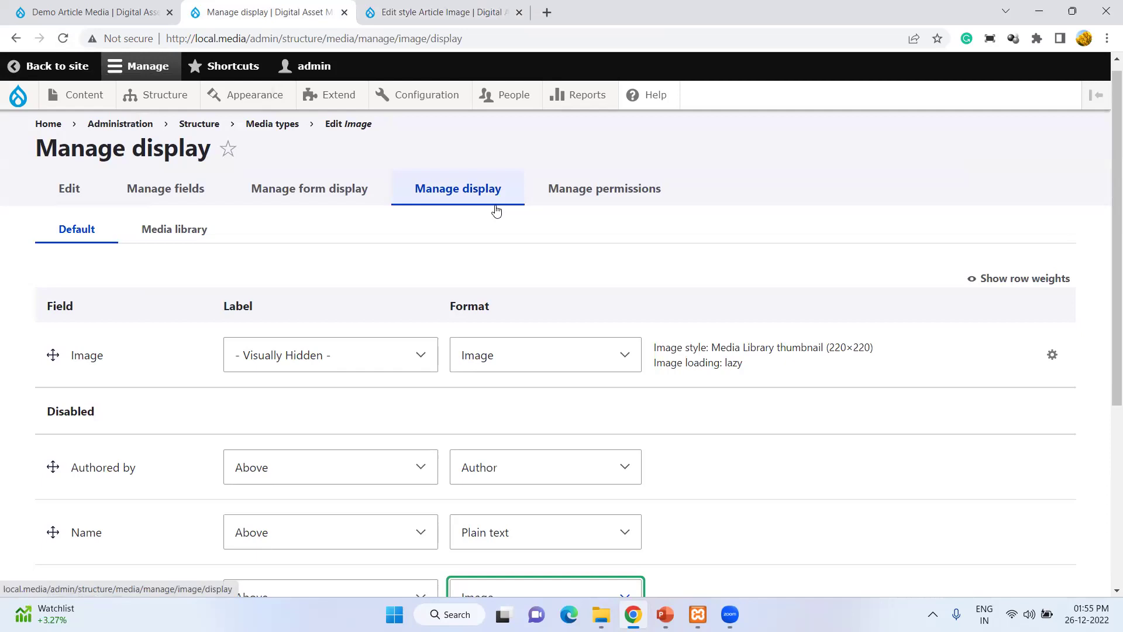
pyautogui.click(408, 12)
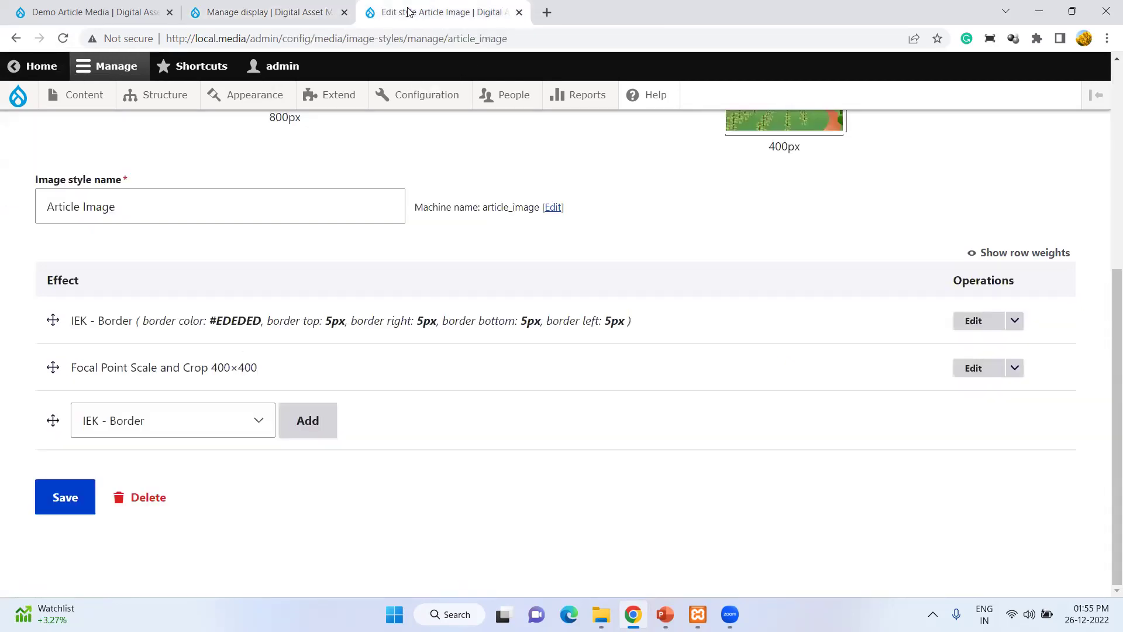
# - Open the Article content type's display settings in the browser tab showing the Image media type's display settings
pyautogui.click(272, 11)
pyautogui.moveTo(159, 98)
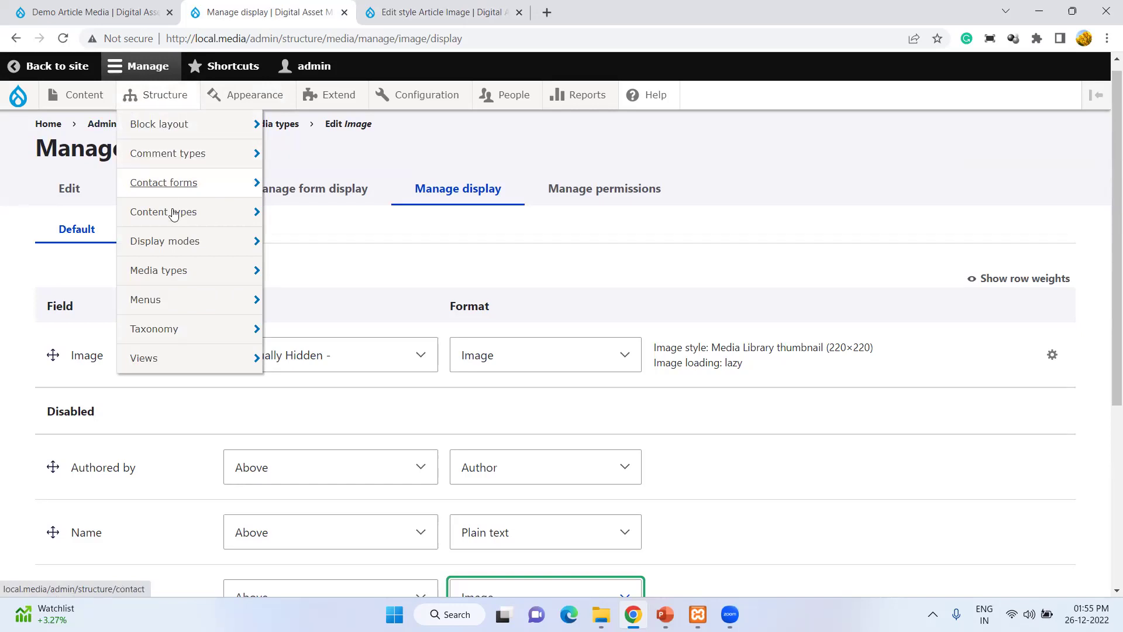
pyautogui.moveTo(175, 277)
pyautogui.moveTo(163, 212)
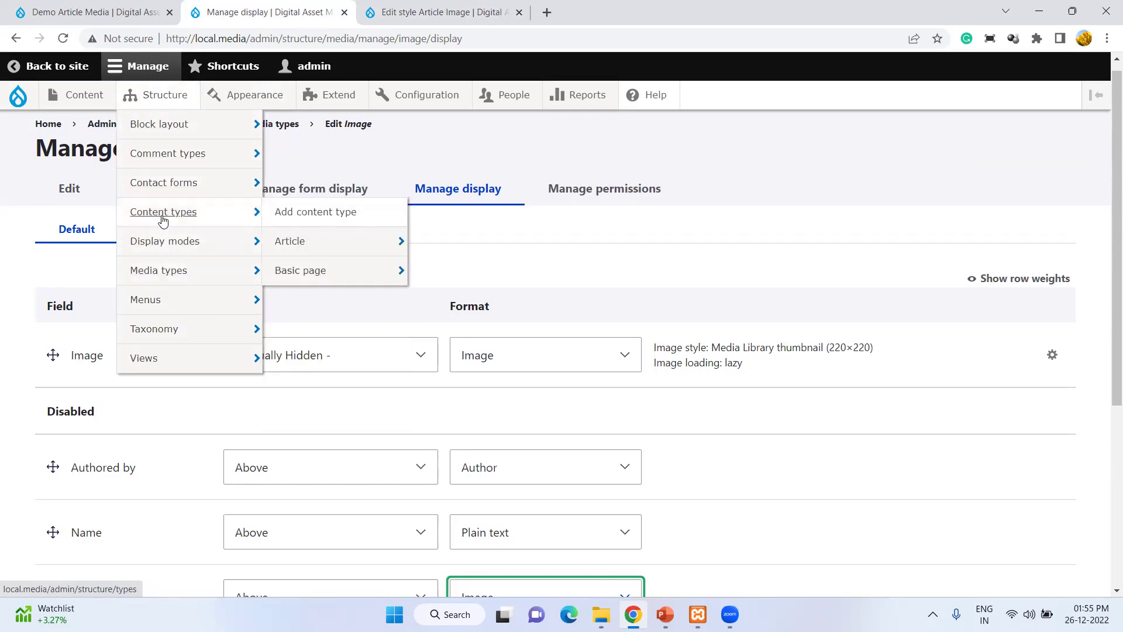
pyautogui.moveTo(290, 241)
pyautogui.click(451, 300)
pyautogui.scroll(-6, 449, 301)
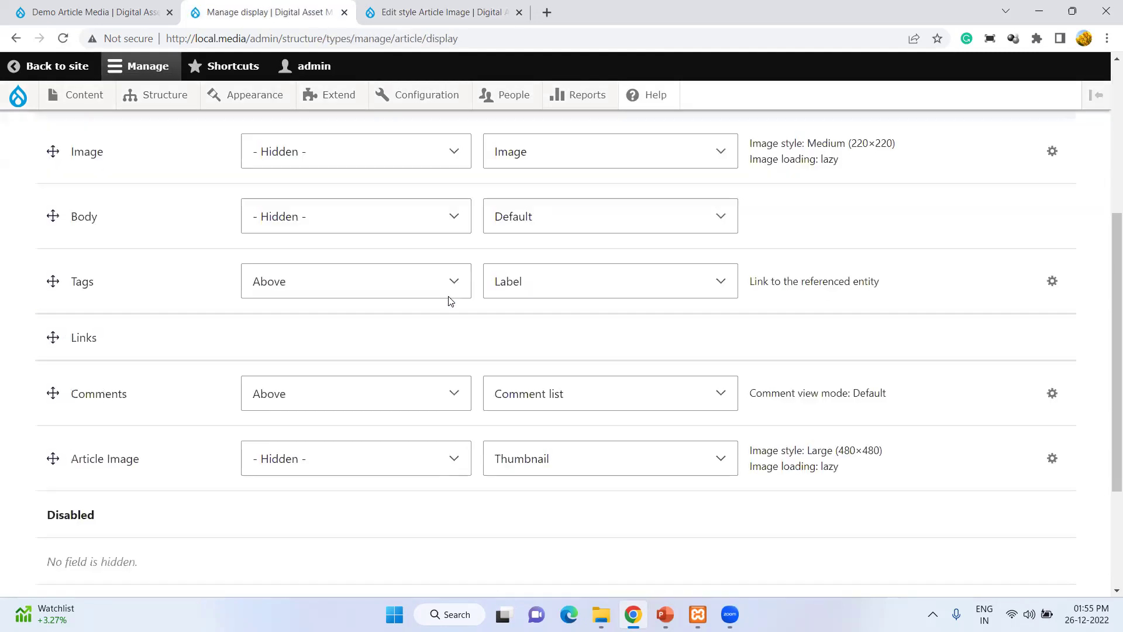
# - Set the Article Image field's thumbnail format to use the Article Image style and save the Article display settings
pyautogui.click(536, 286)
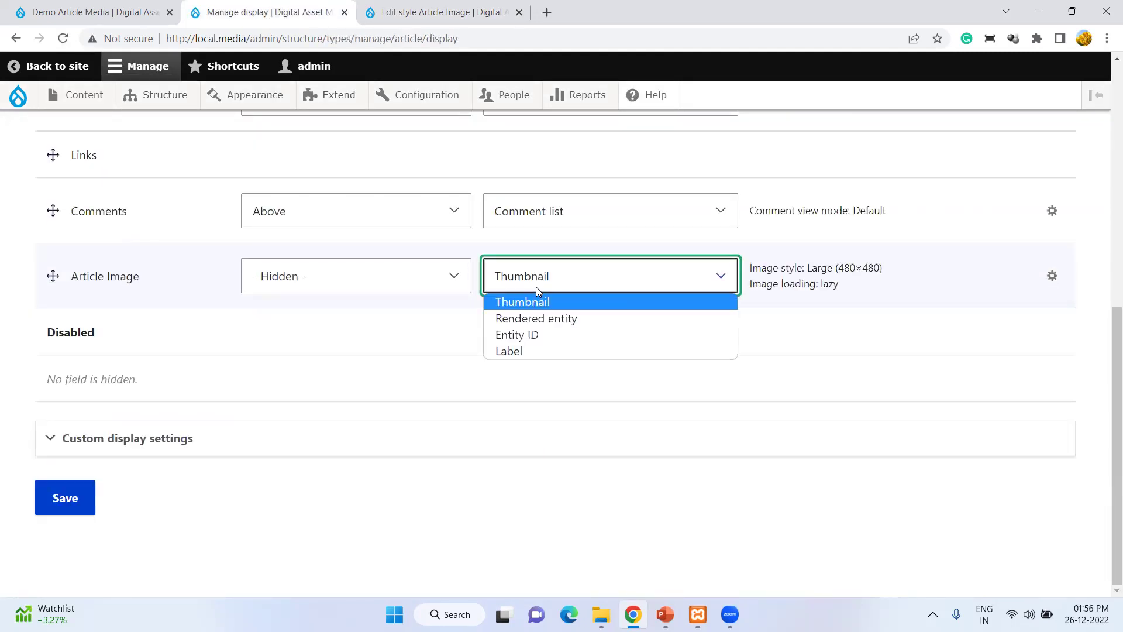
pyautogui.click(536, 287)
pyautogui.click(1054, 279)
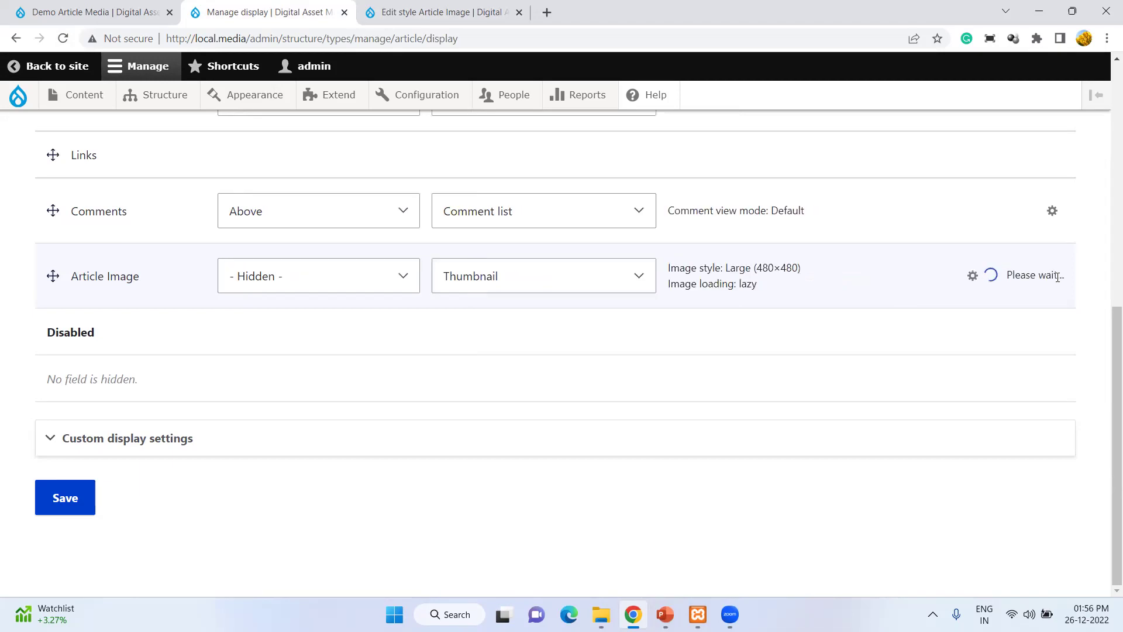
pyautogui.scroll(2, 643, 243)
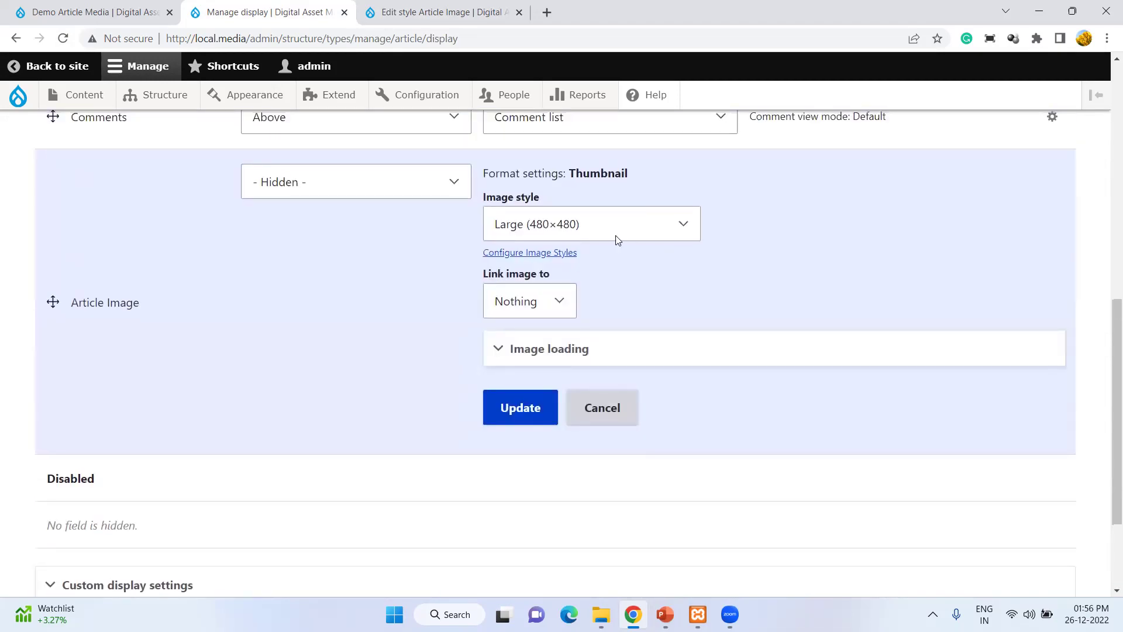
pyautogui.click(579, 221)
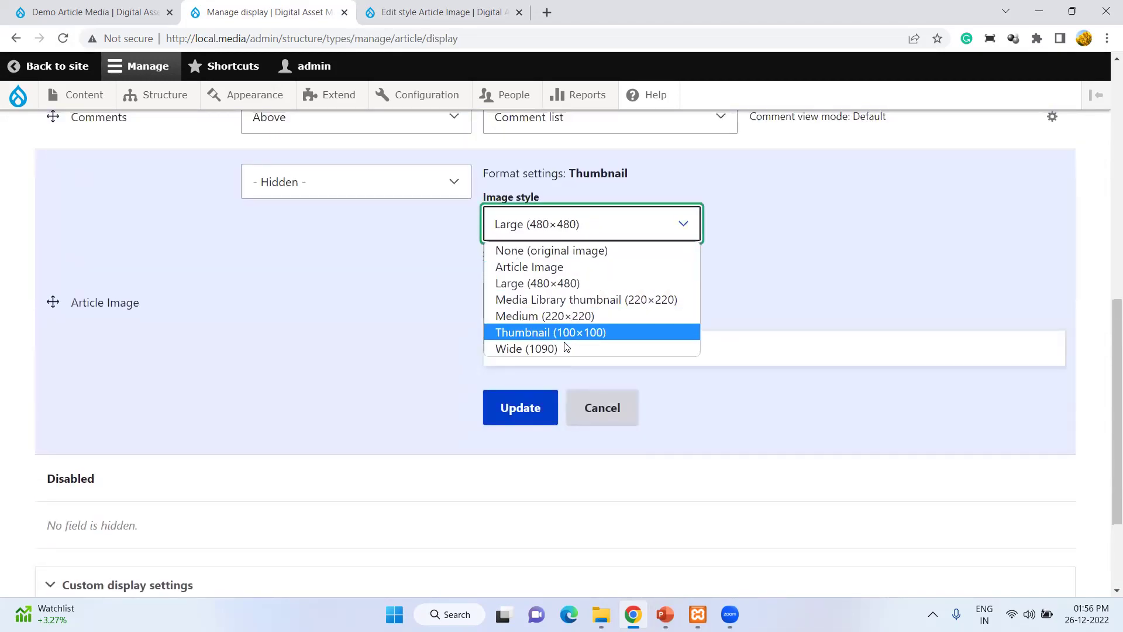
pyautogui.click(562, 267)
pyautogui.click(498, 412)
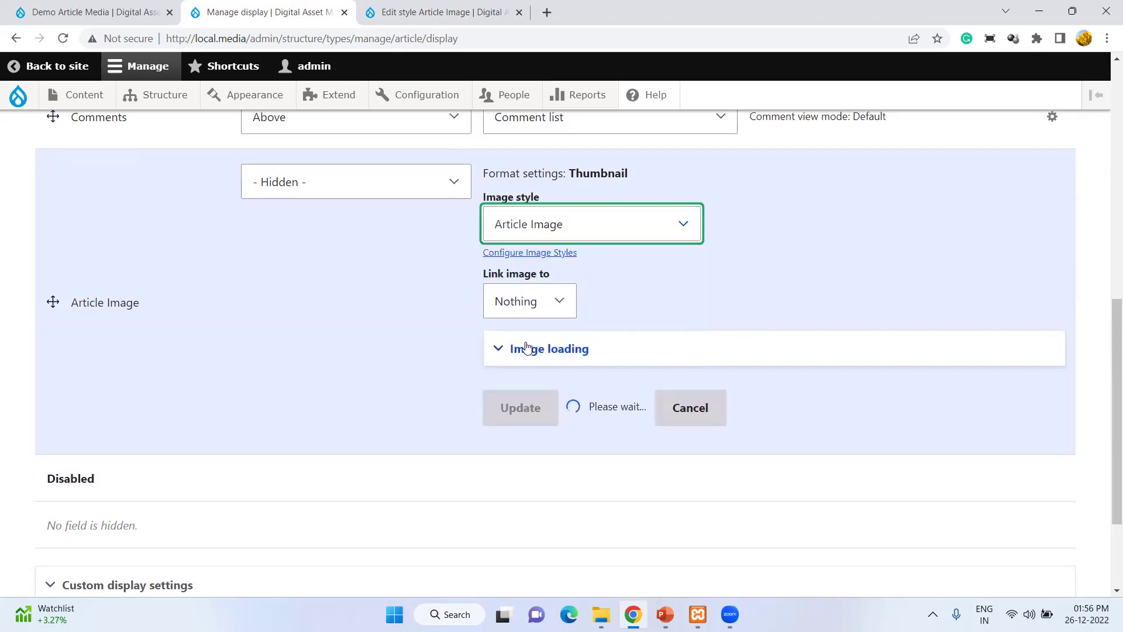
pyautogui.click(65, 498)
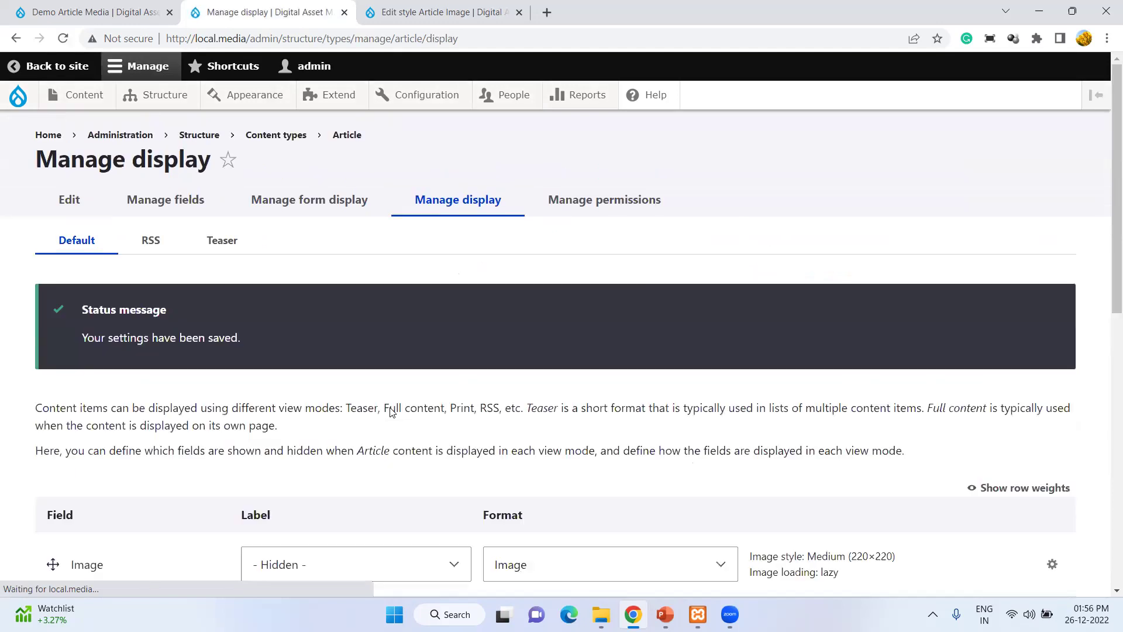
# - Reload the Demo Article Media page and check how the article's image is displayed below the body text
pyautogui.click(92, 12)
pyautogui.click(63, 38)
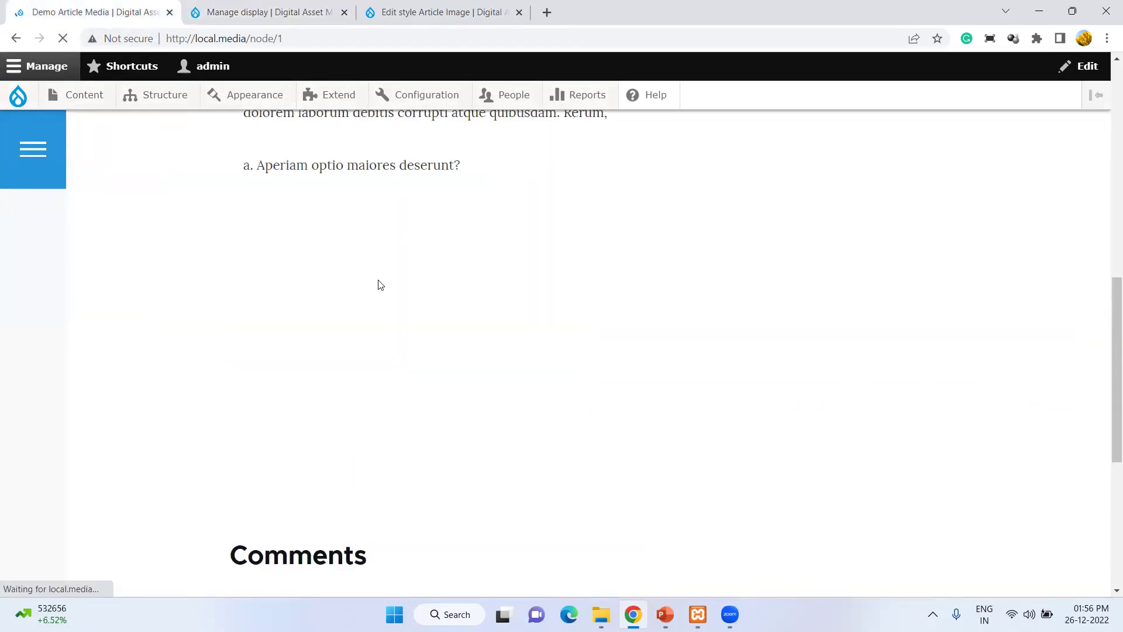
pyautogui.scroll(-5, 378, 281)
pyautogui.scroll(2, 409, 299)
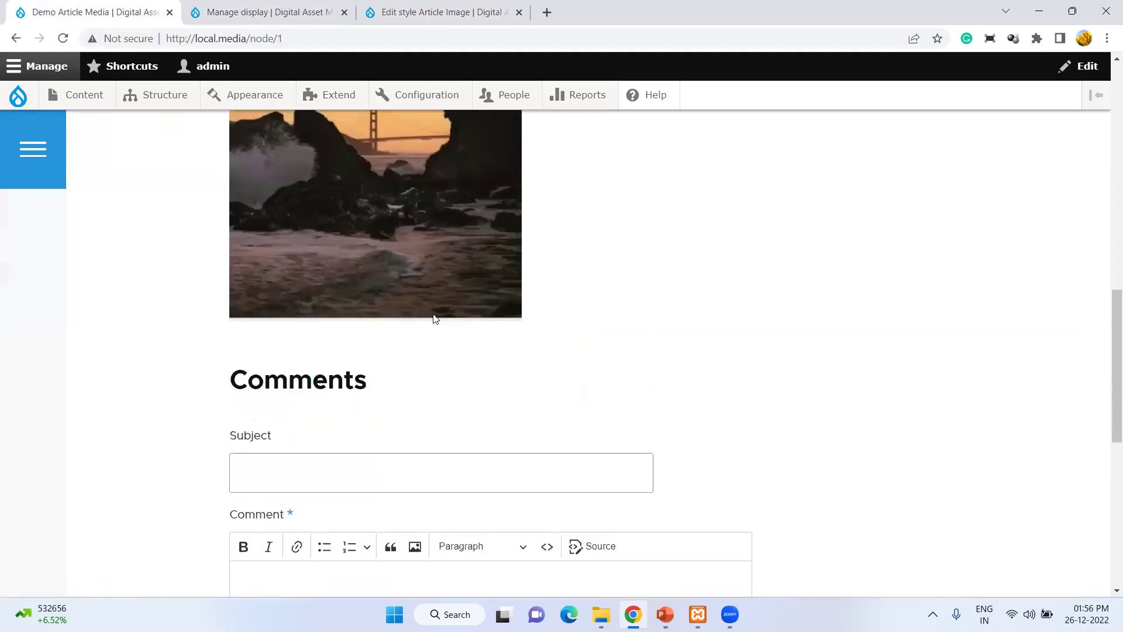
pyautogui.scroll(4, 434, 318)
pyautogui.scroll(-2, 422, 319)
pyautogui.scroll(1, 448, 268)
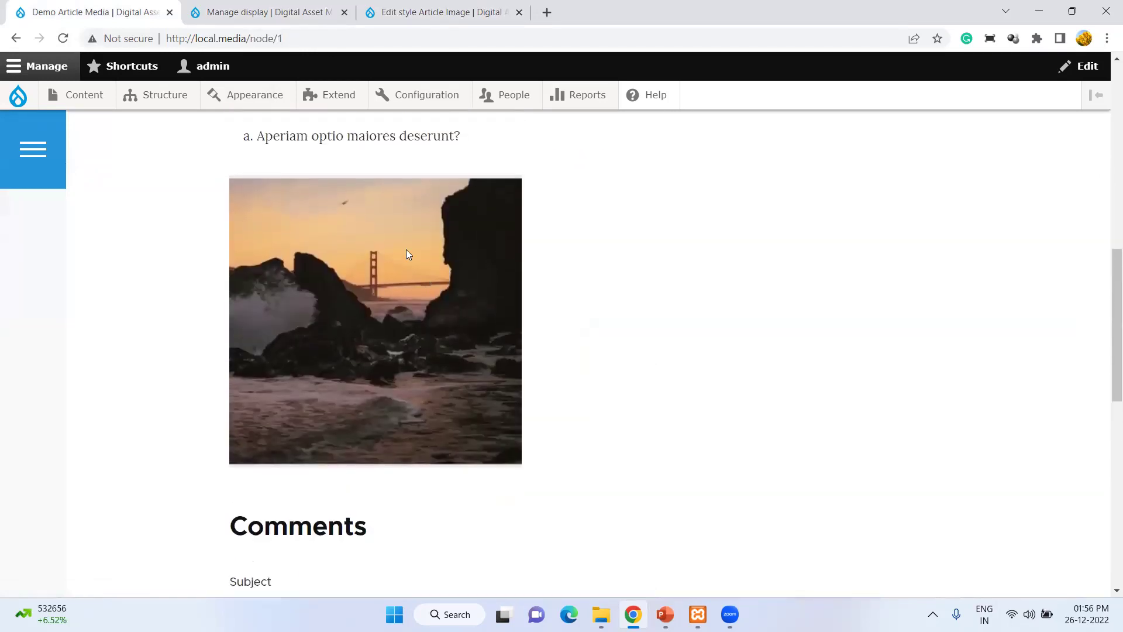
# - Compare the image on the Demo Article Media page with the Article display settings and the Article Image style's effects
pyautogui.click(236, 8)
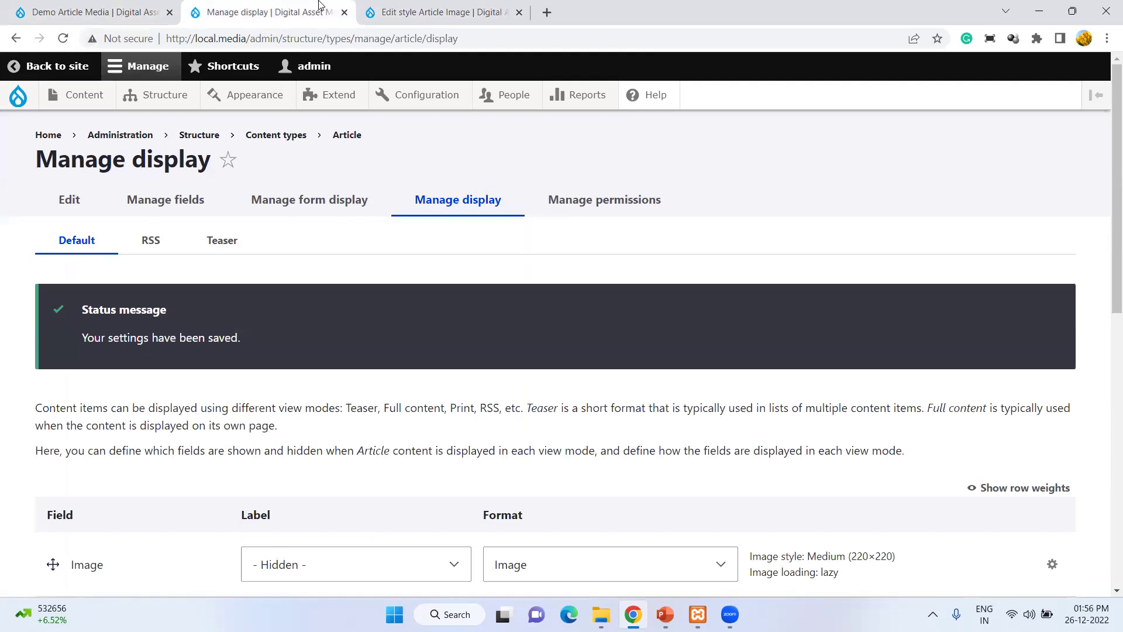
pyautogui.scroll(-5, 479, 241)
pyautogui.click(93, 12)
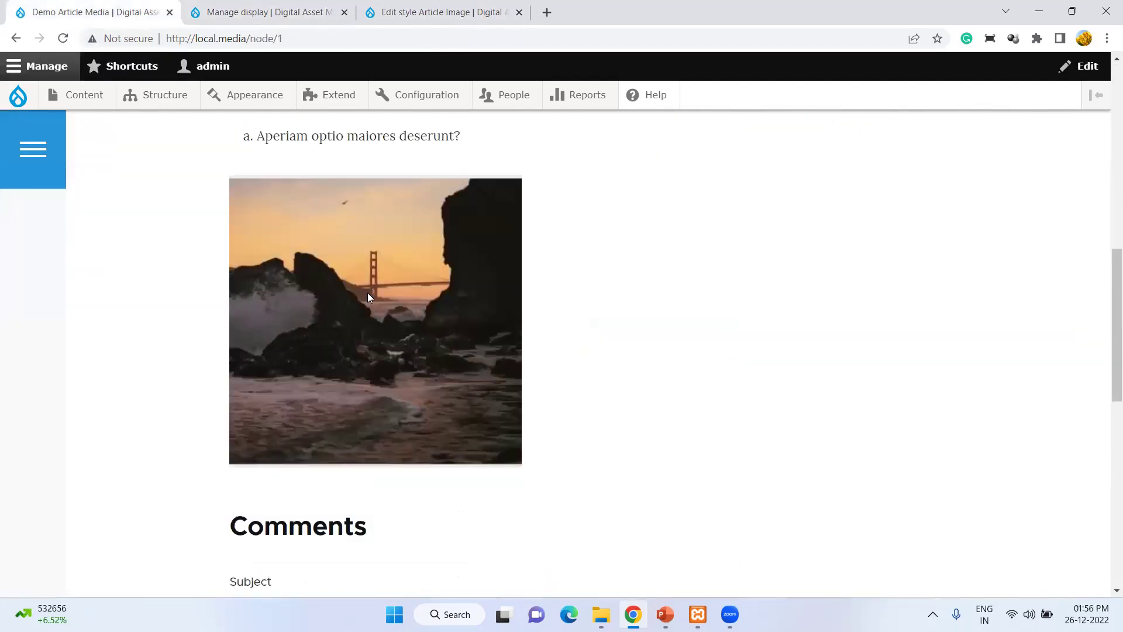
pyautogui.click(302, 18)
pyautogui.click(425, 10)
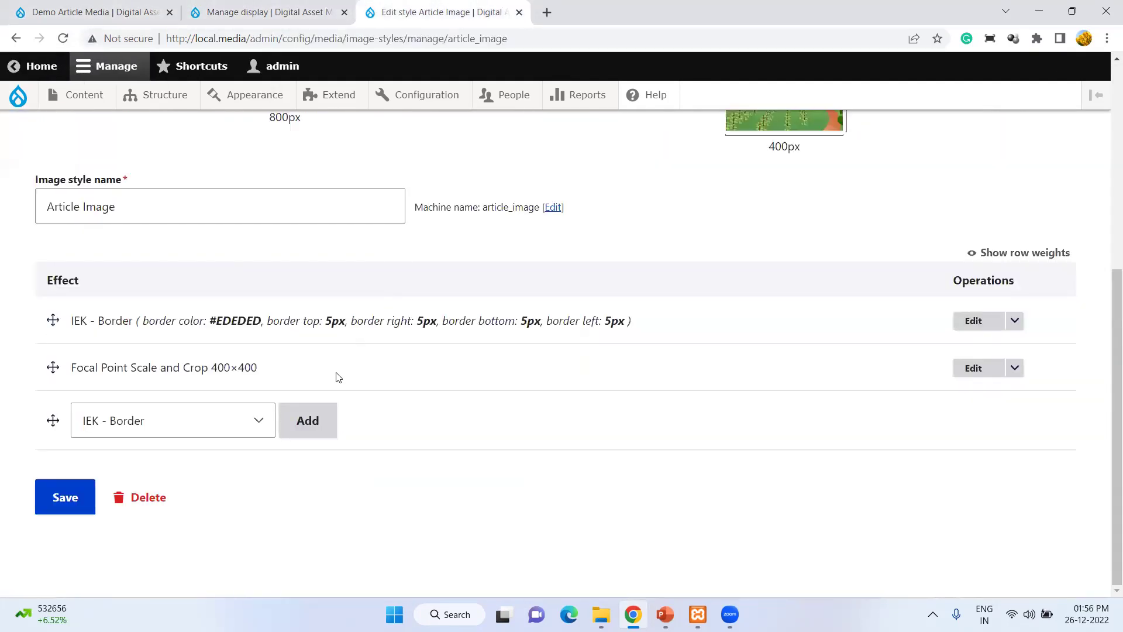
pyautogui.click(80, 6)
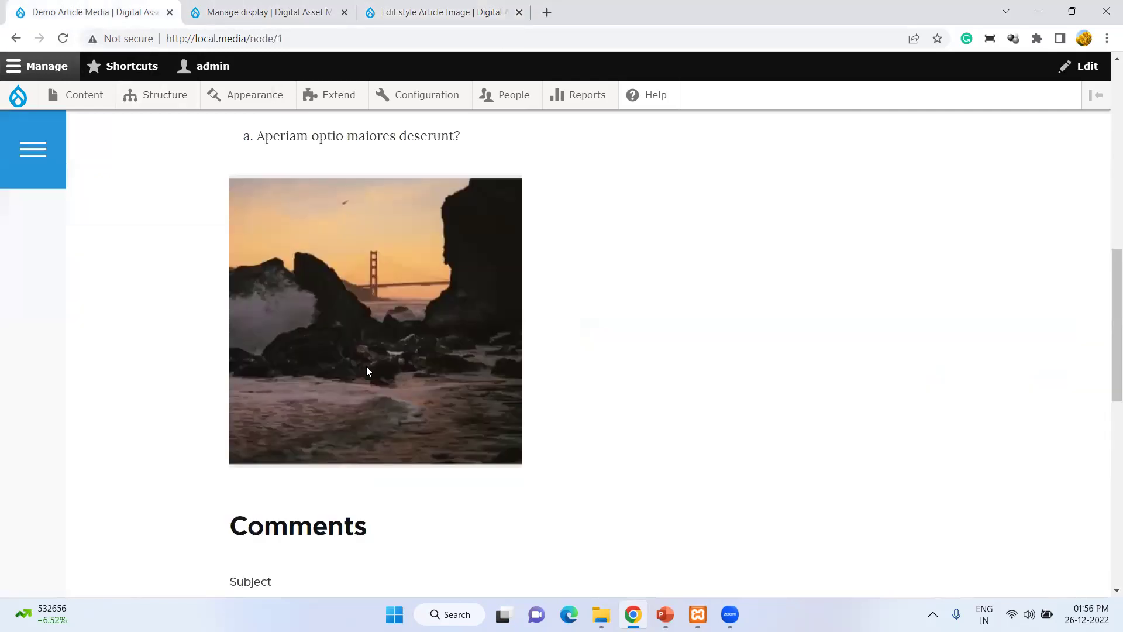
pyautogui.scroll(-2, 497, 356)
pyautogui.scroll(3, 498, 358)
pyautogui.scroll(-5, 497, 358)
pyautogui.scroll(6, 497, 358)
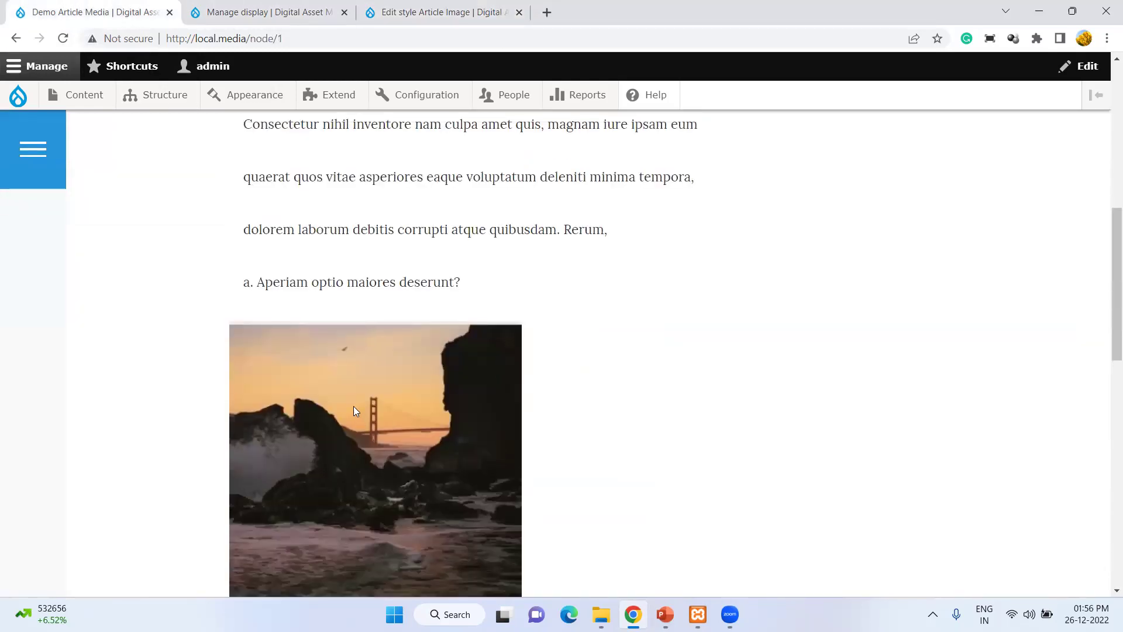
pyautogui.scroll(-4, 386, 310)
pyautogui.scroll(3, 420, 328)
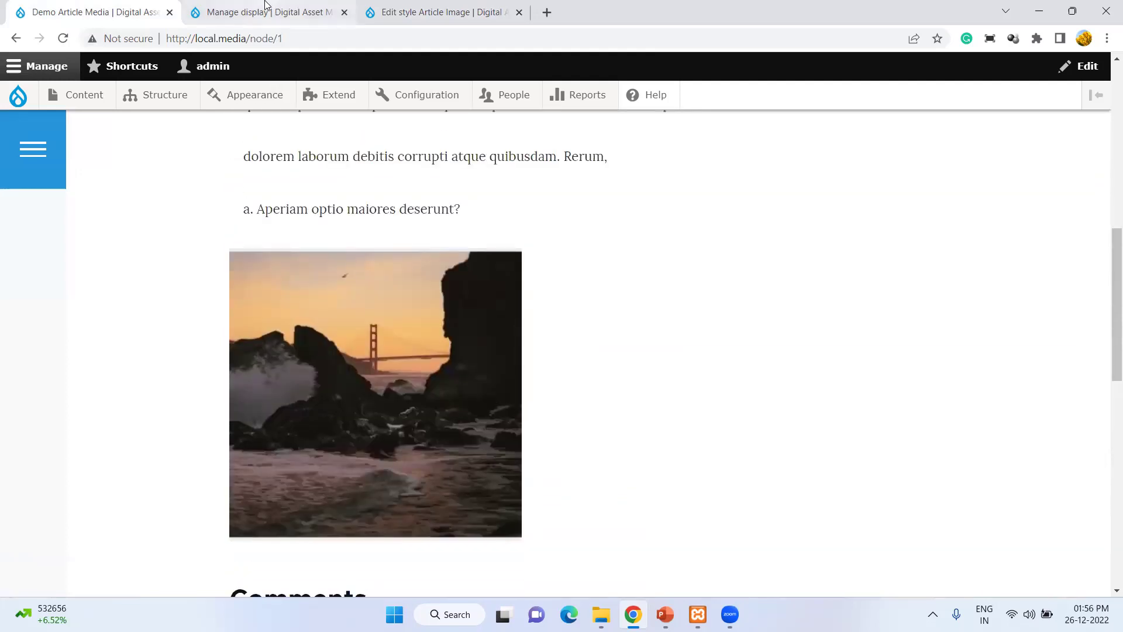
# - Open the Content administration page in a new browser tab and switch to it
pyautogui.scroll(10, 399, 328)
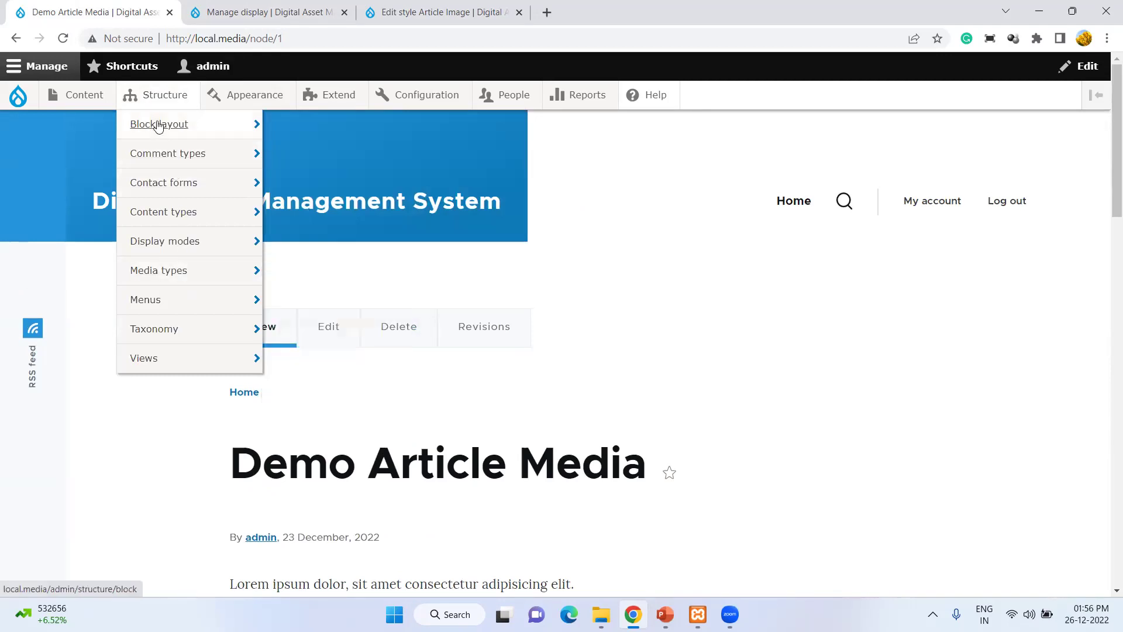
pyautogui.rightClick(158, 273)
pyautogui.press('Escape')
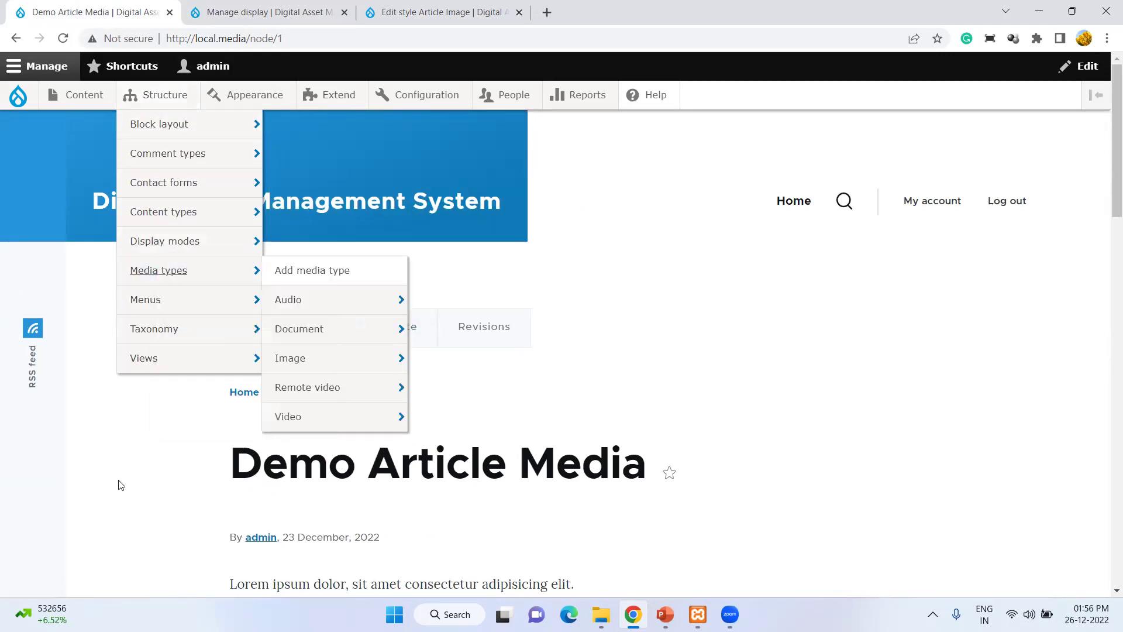
pyautogui.rightClick(88, 99)
pyautogui.click(117, 110)
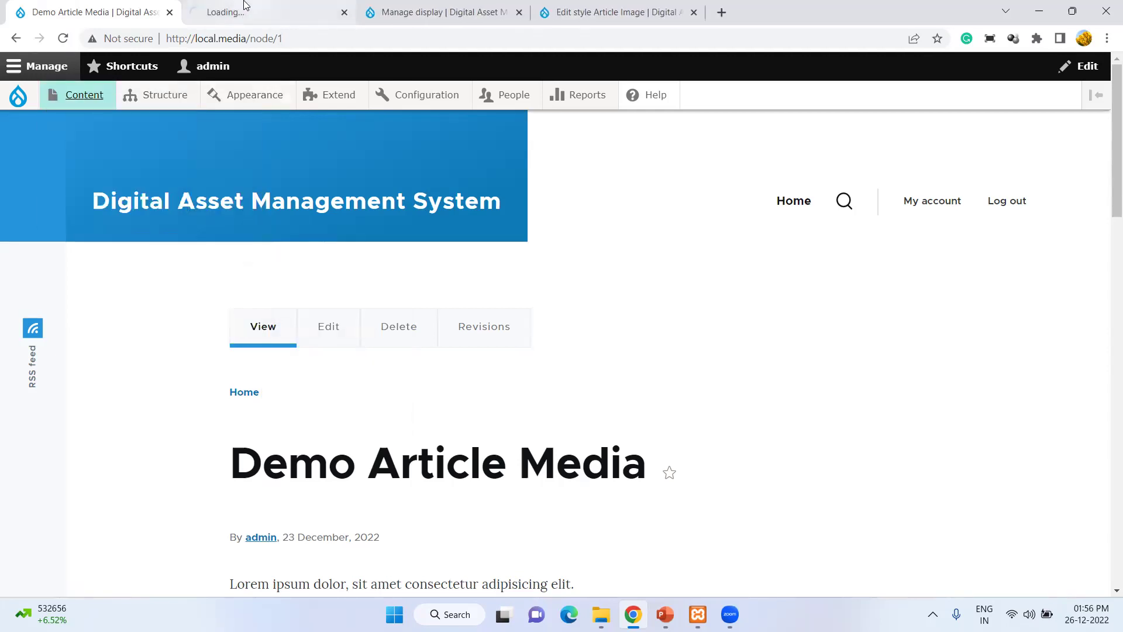
pyautogui.click(243, 6)
pyautogui.scroll(-3, 247, 313)
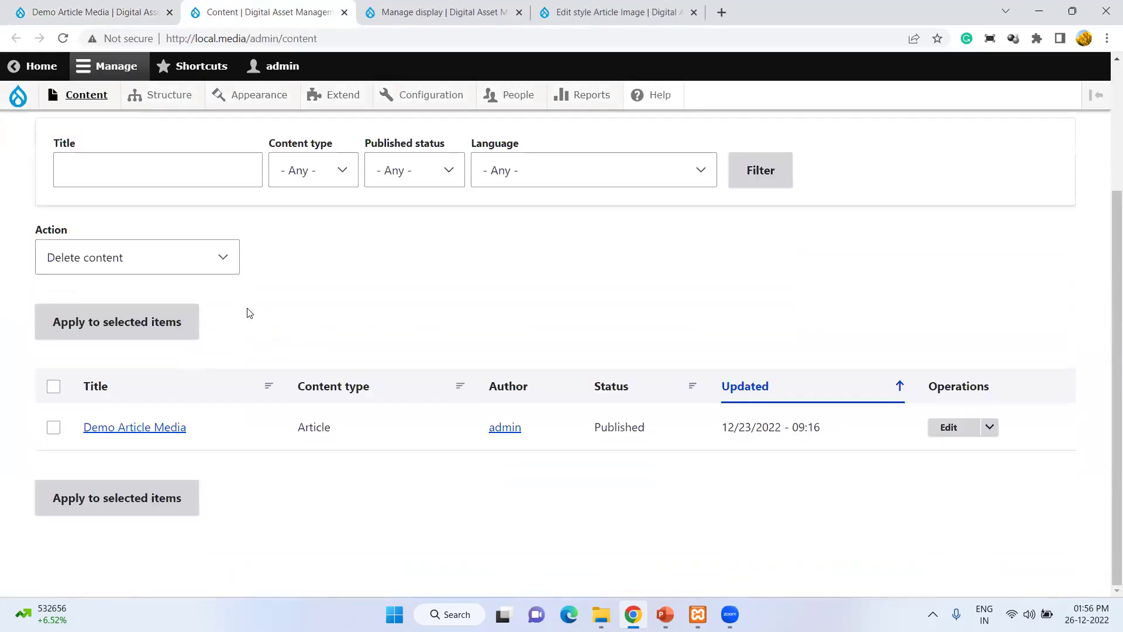
pyautogui.scroll(3, 547, 372)
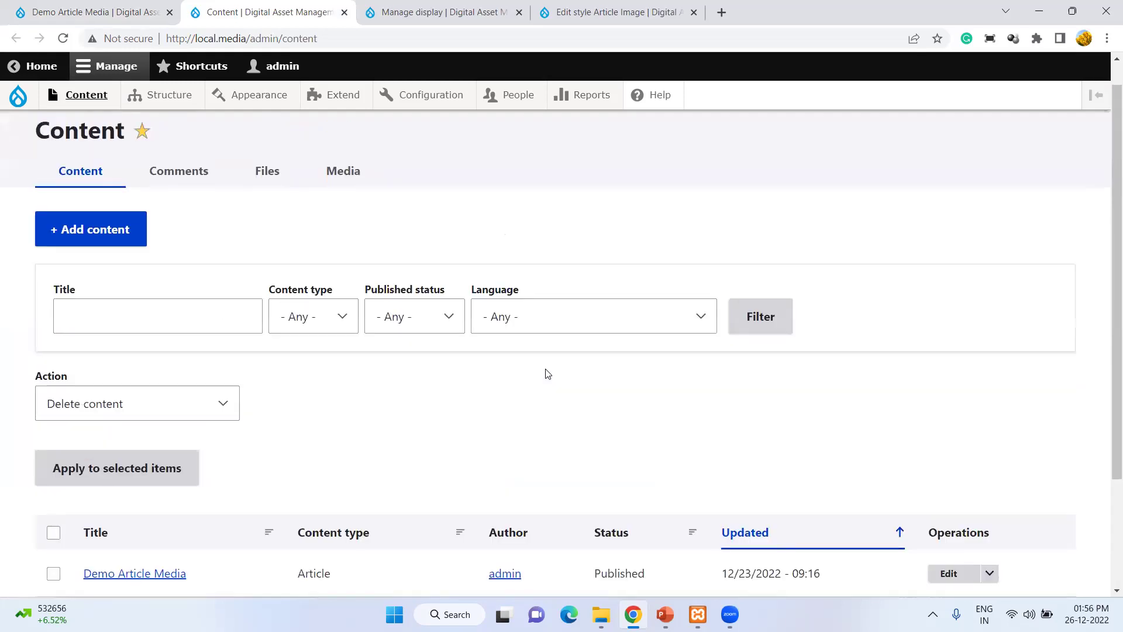
# - Open the article's coastal sunset image for editing from the site's media list
pyautogui.click(340, 179)
pyautogui.scroll(-1, 440, 241)
pyautogui.scroll(-1, 735, 348)
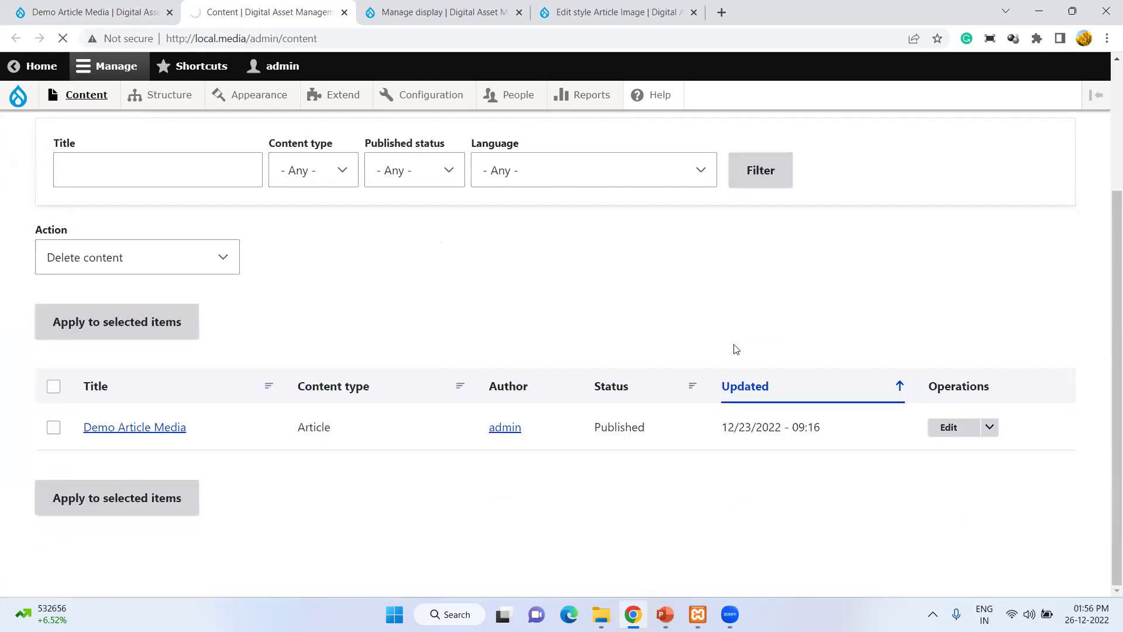
pyautogui.scroll(-5, 726, 344)
pyautogui.scroll(-2, 708, 335)
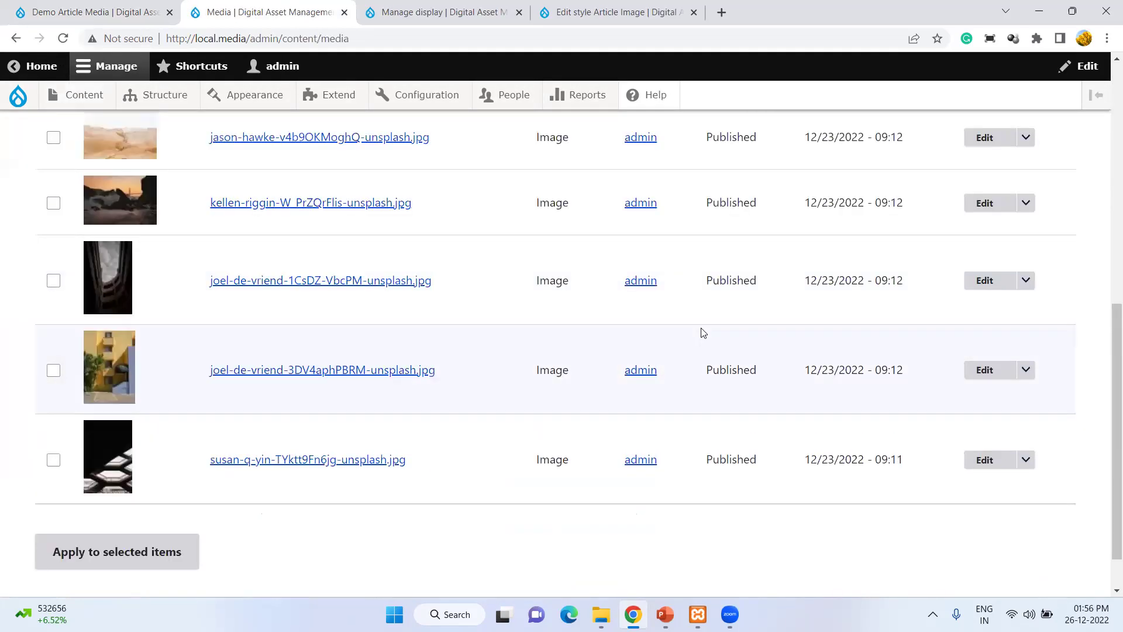
pyautogui.scroll(1, 701, 331)
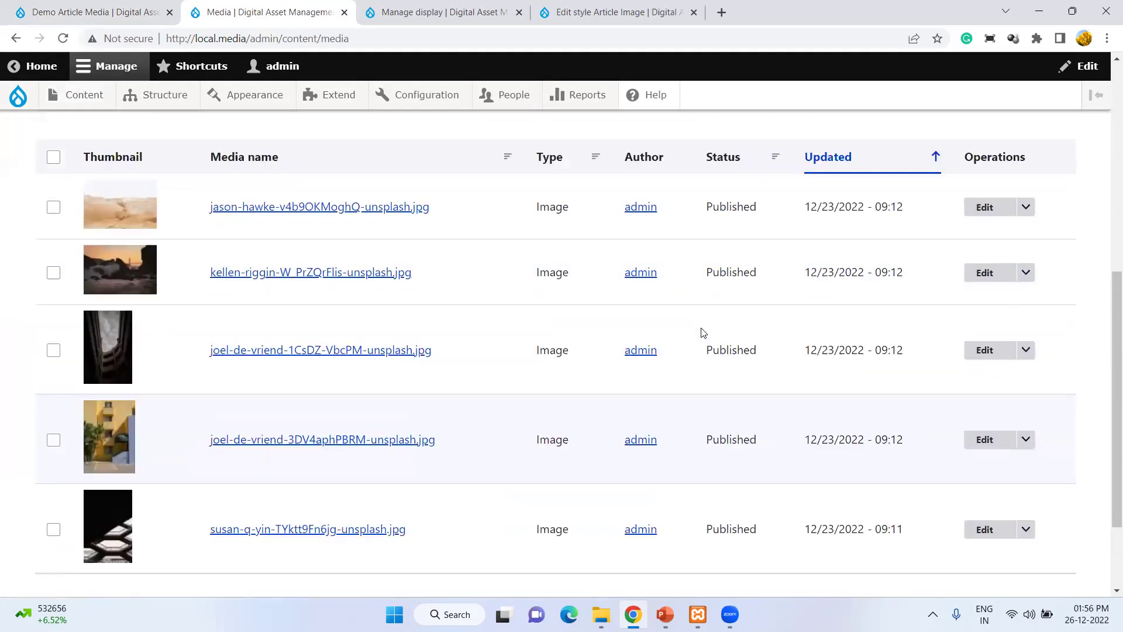
pyautogui.click(985, 276)
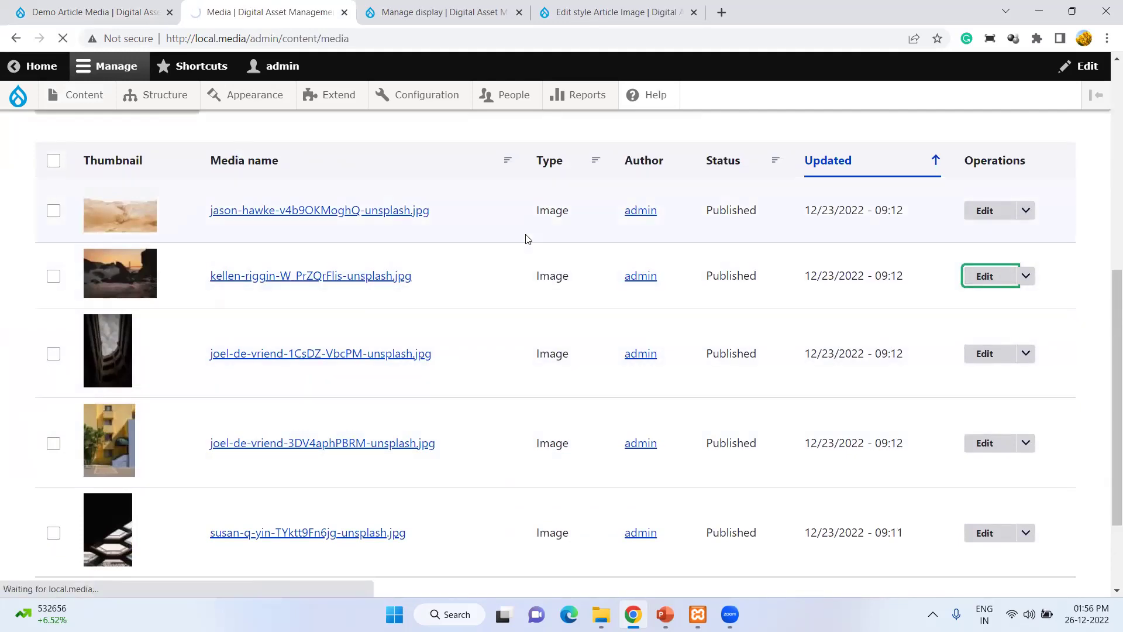
pyautogui.scroll(-4, 501, 243)
pyautogui.scroll(4, 498, 237)
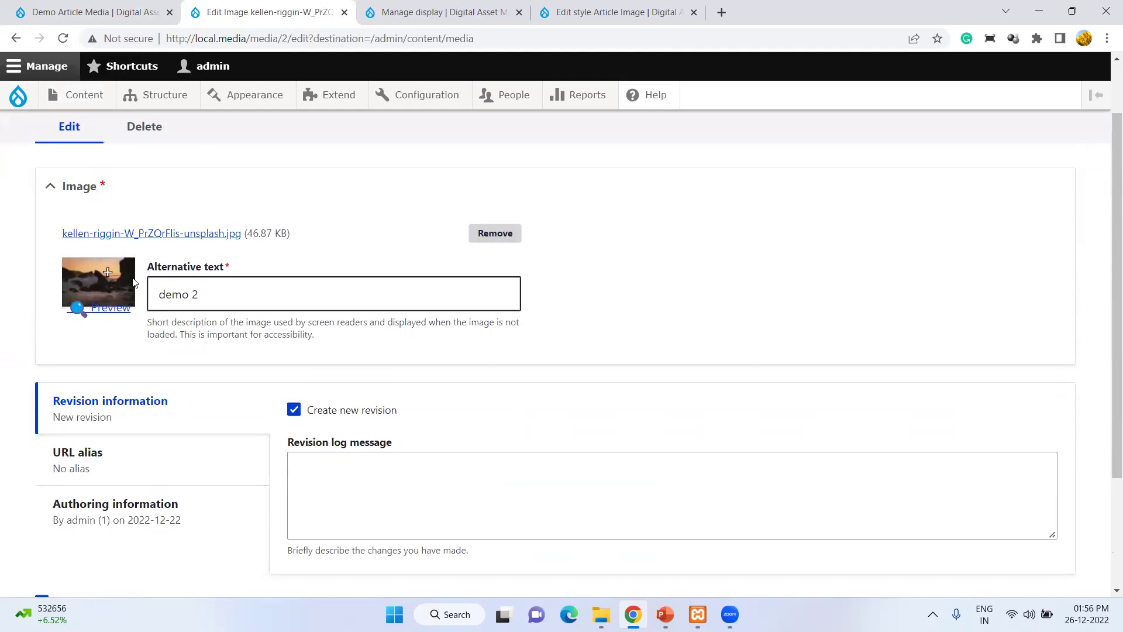
# - Move the sunset image's focal point to the upper part of the picture, slightly right of centre, and save the media item
pyautogui.moveTo(101, 271); pyautogui.dragTo(106, 270)
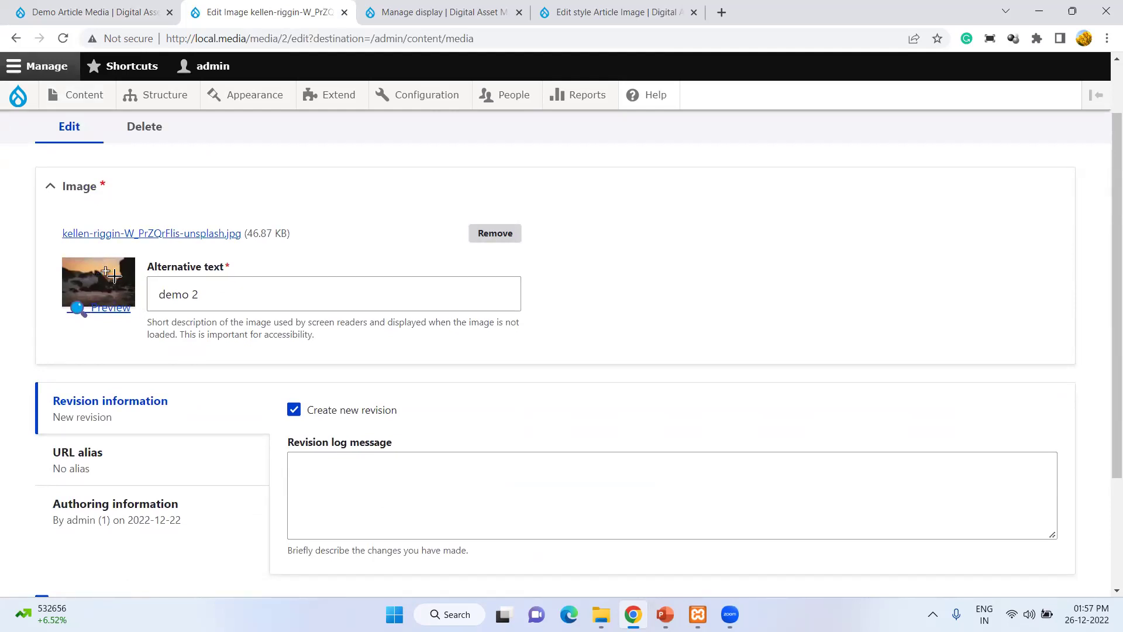
pyautogui.scroll(-3, 167, 496)
pyautogui.click(76, 498)
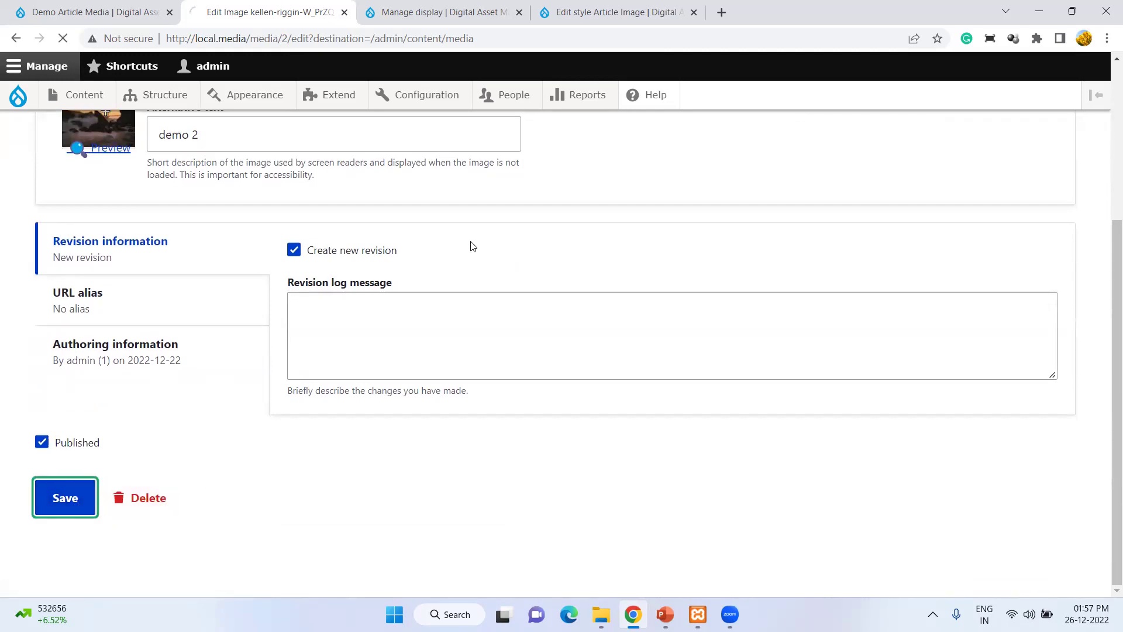
# - Add a Focal Point Crop effect to the Article Image style with a width and height of 400 pixels
pyautogui.click(429, 6)
pyautogui.click(617, 9)
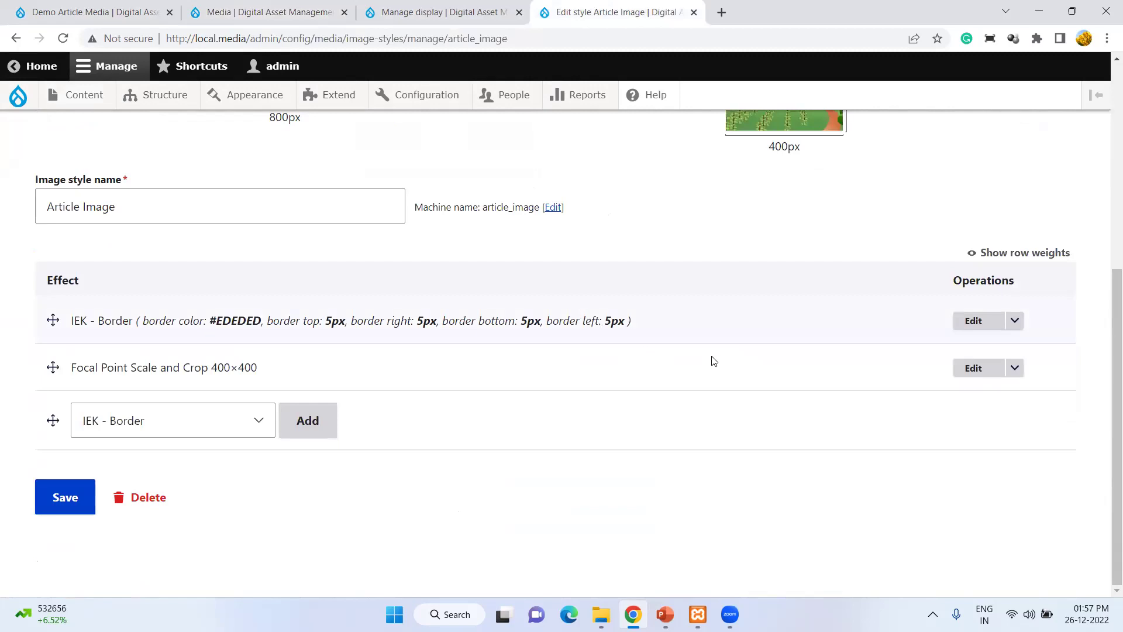
pyautogui.click(195, 431)
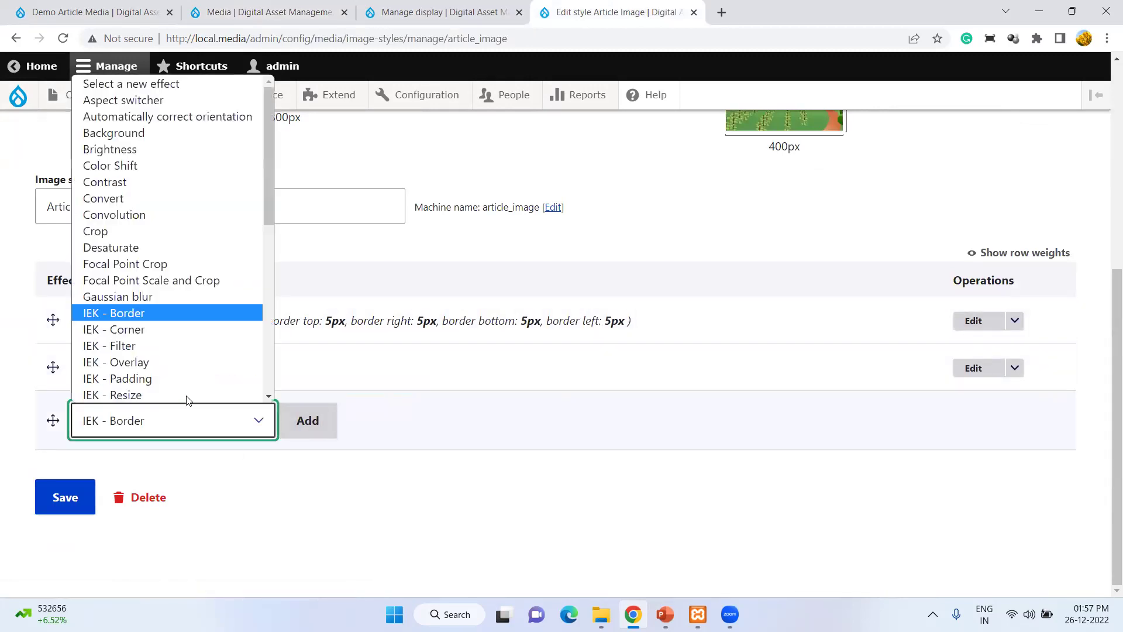
pyautogui.click(180, 263)
pyautogui.click(302, 419)
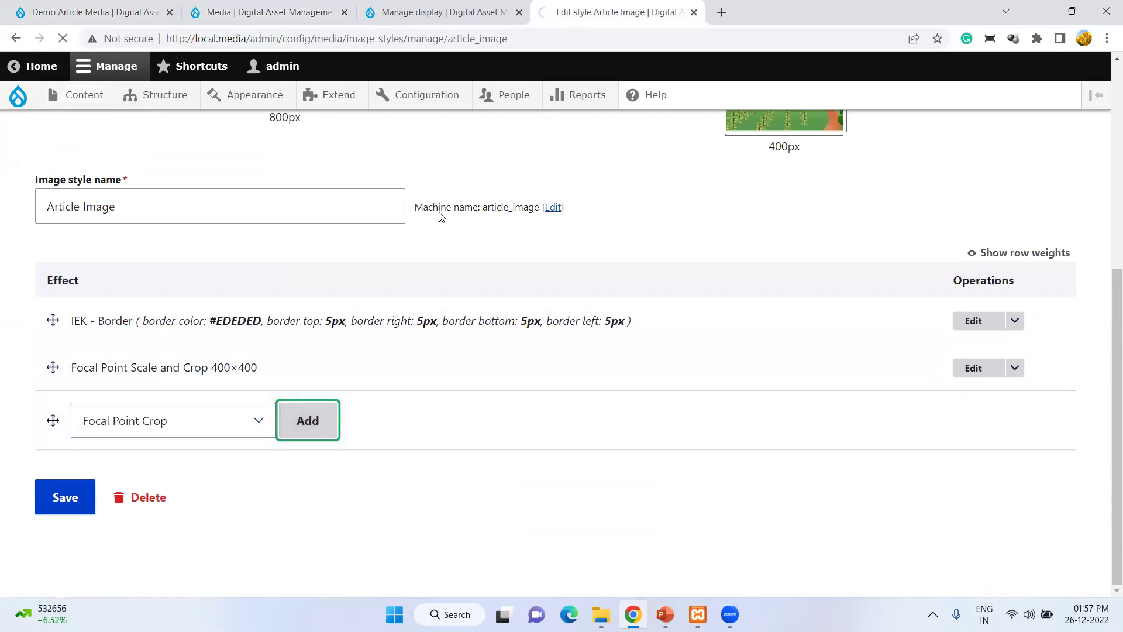
pyautogui.scroll(-1, 92, 305)
pyautogui.click(78, 359)
pyautogui.write('400')
pyautogui.press('Tab')
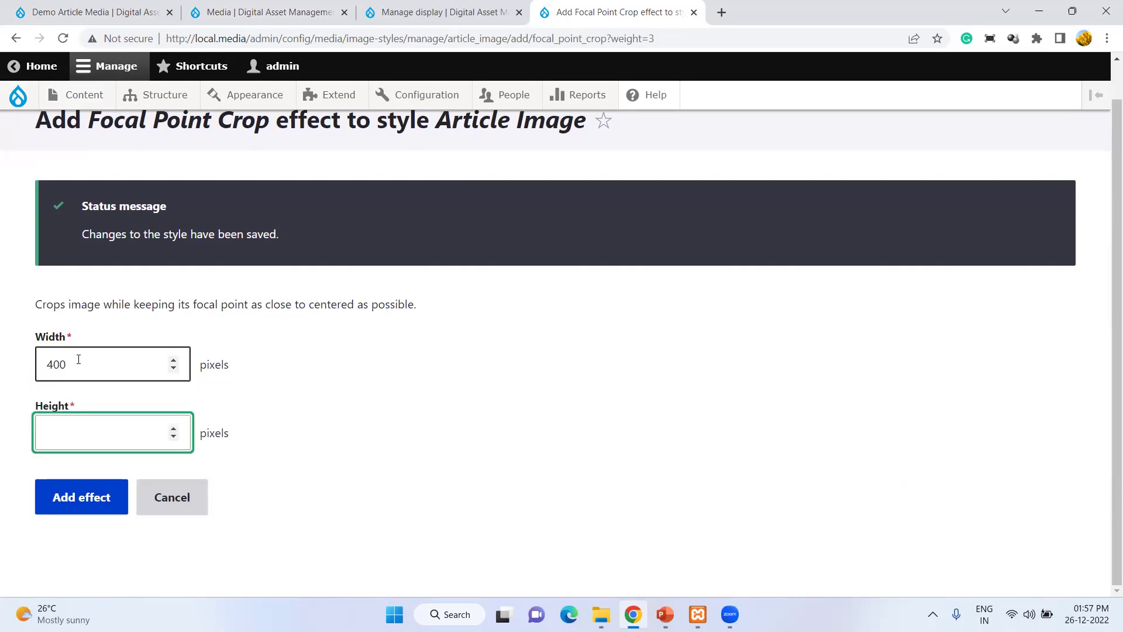
pyautogui.click(91, 503)
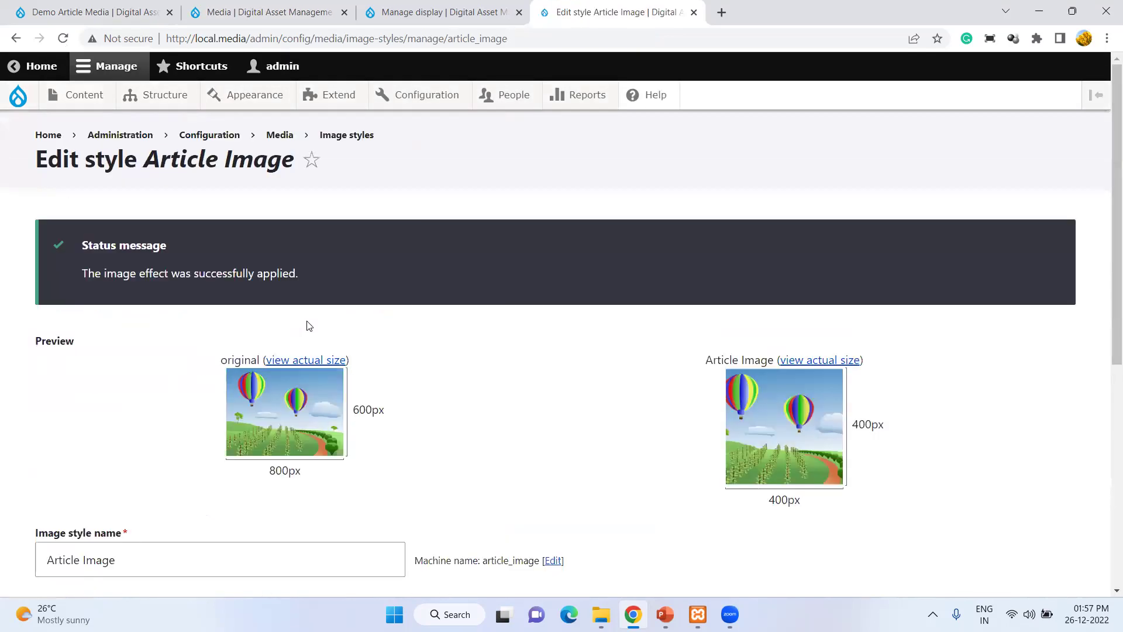
# - Delete the IEK - Border effect from the Article Image style and confirm the deletion
pyautogui.scroll(-5, 309, 326)
pyautogui.click(1015, 381)
pyautogui.click(974, 402)
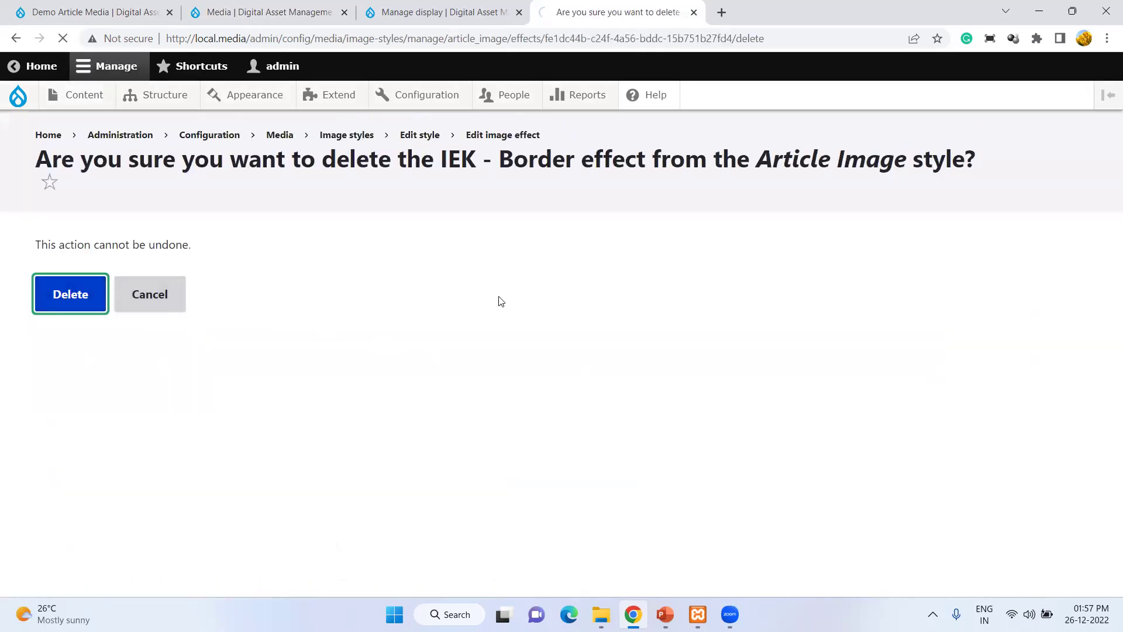
pyautogui.press('Return')
# - Delete the Focal Point Scale and Crop effect from the Article Image style, confirming the deletion
pyautogui.scroll(-5, 456, 305)
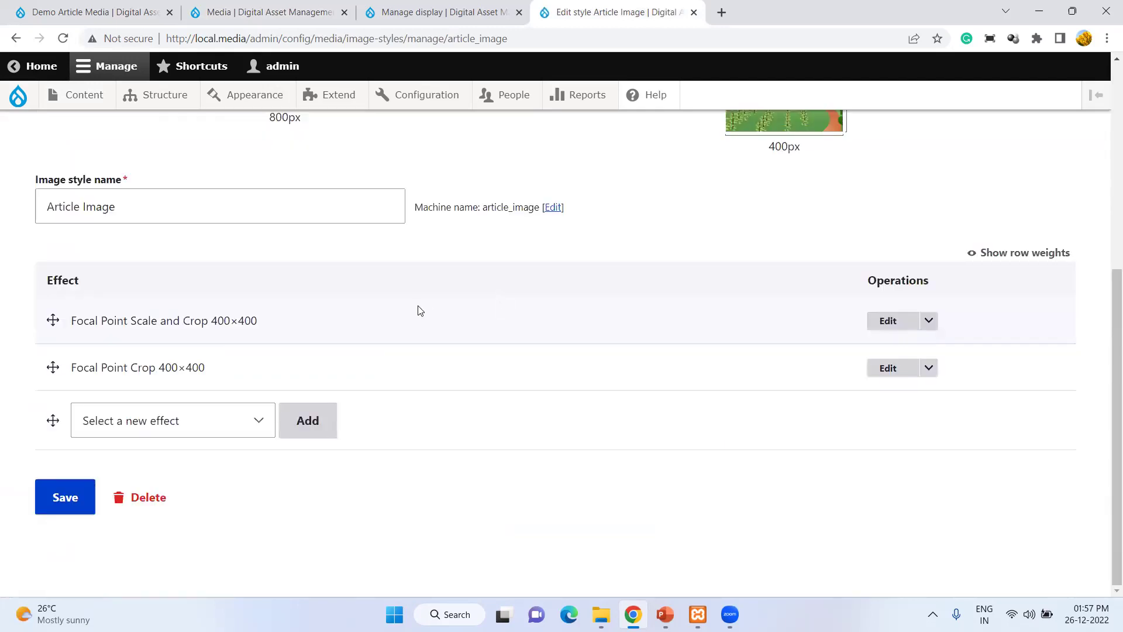
pyautogui.click(928, 322)
pyautogui.click(901, 342)
pyautogui.click(69, 318)
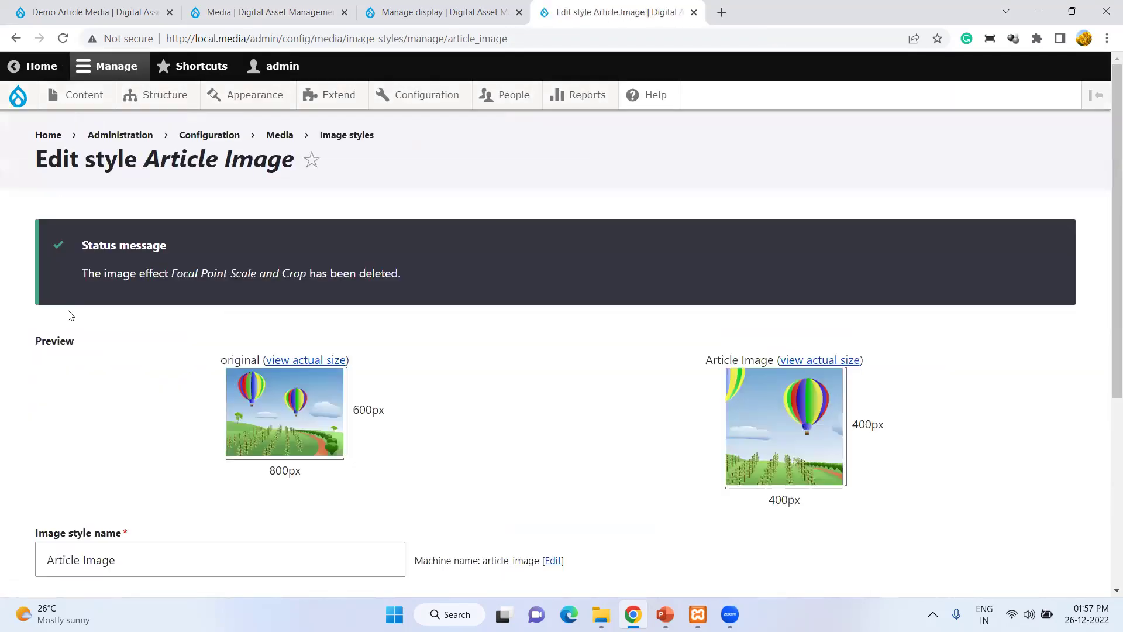
# - Save the Article Image style and add an IEK - Corner effect to it with a radius of 5 pixels
pyautogui.scroll(-5, 78, 492)
pyautogui.click(68, 499)
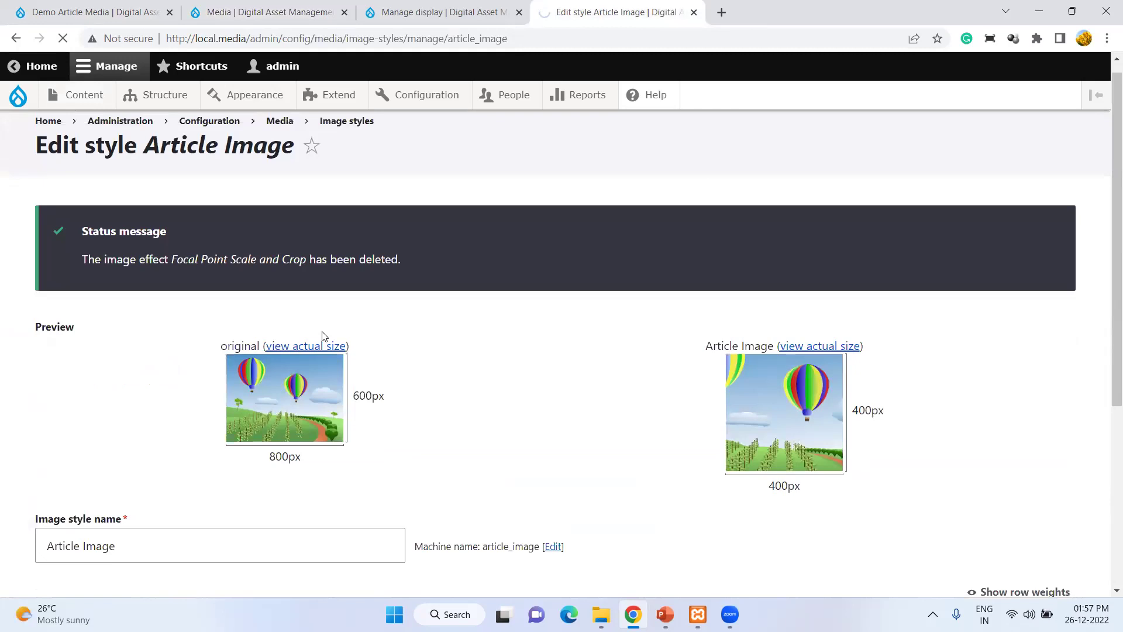
pyautogui.scroll(-5, 323, 336)
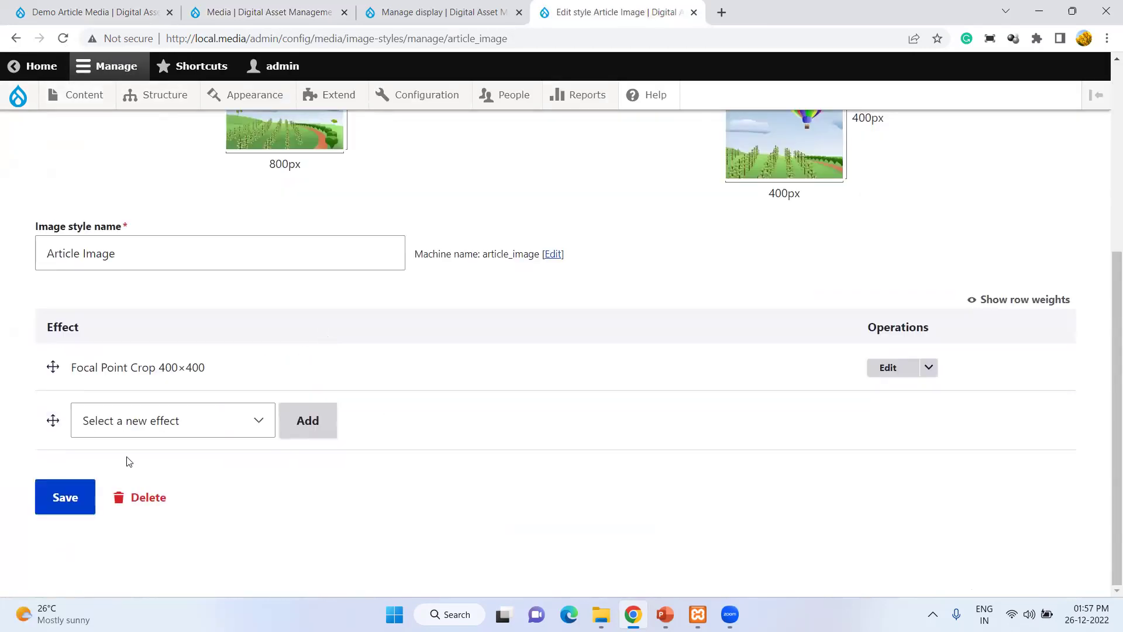
pyautogui.click(195, 436)
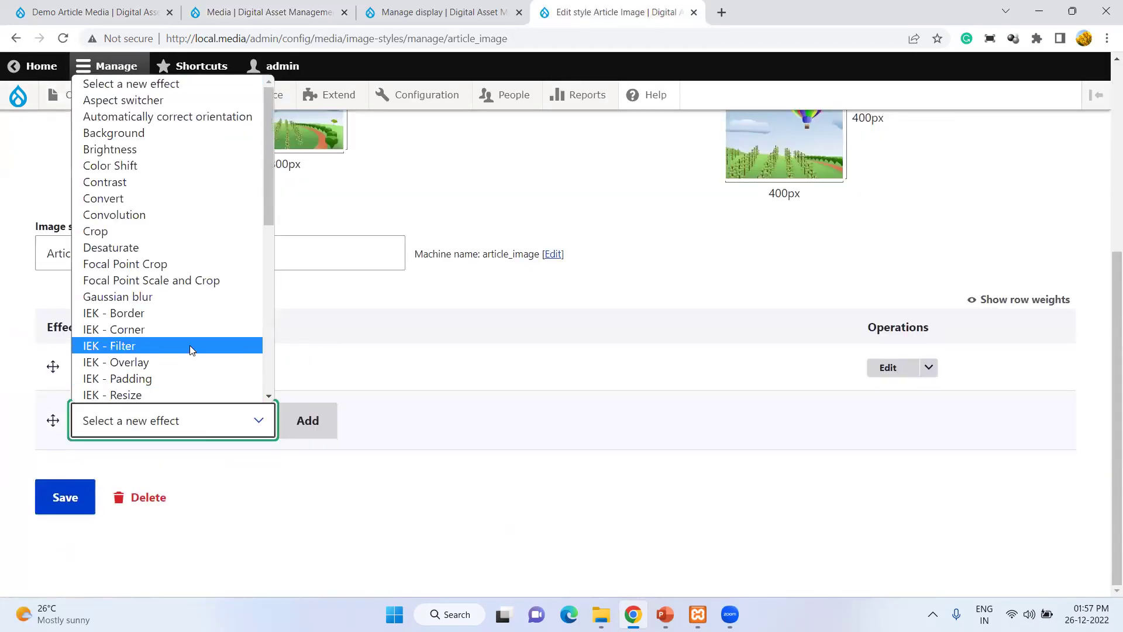
pyautogui.click(188, 330)
pyautogui.click(307, 421)
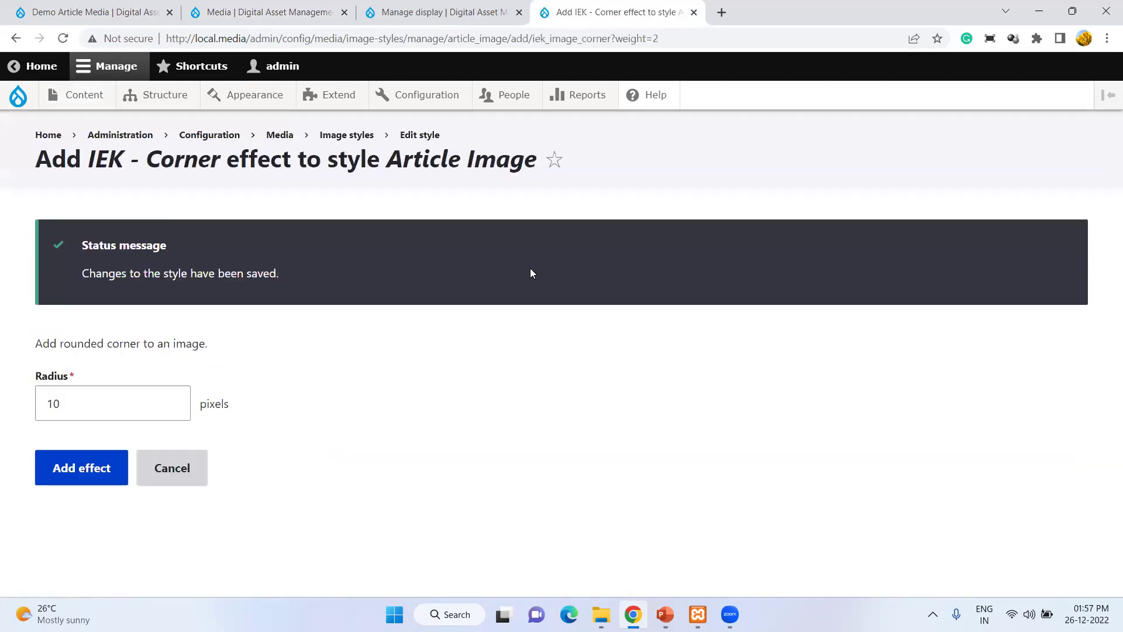
pyautogui.doubleClick(97, 403)
pyautogui.write('5')
pyautogui.click(75, 480)
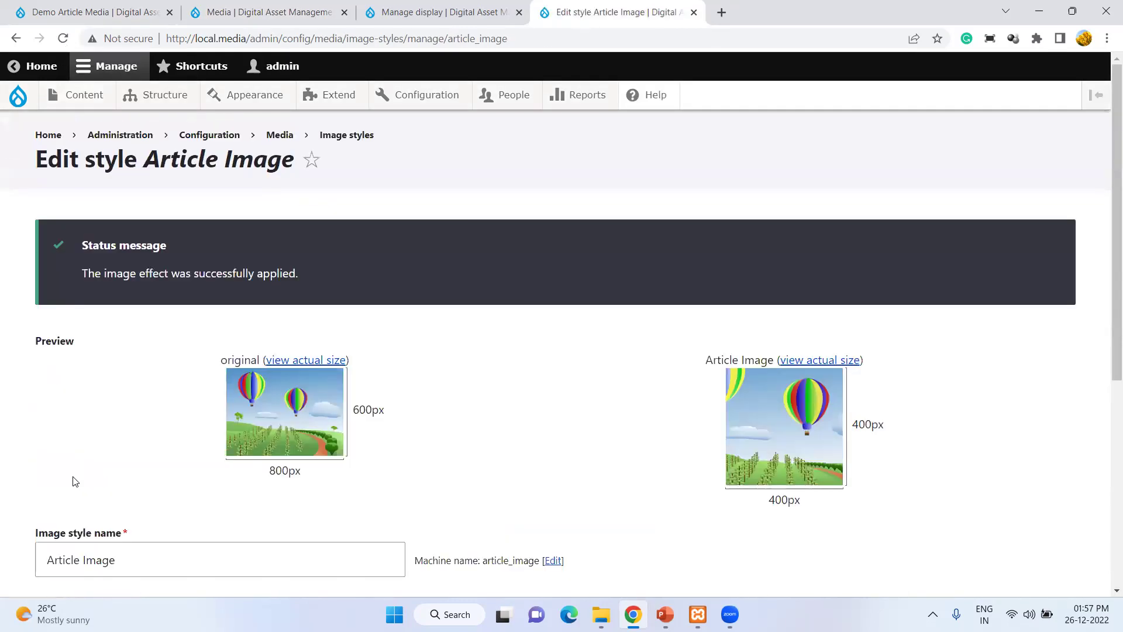
# - Review the Article Image style's effect list and examine the corners of the sunset image on the demo article page
pyautogui.scroll(-6, 359, 401)
pyautogui.scroll(3, 702, 241)
pyautogui.scroll(-2, 239, 457)
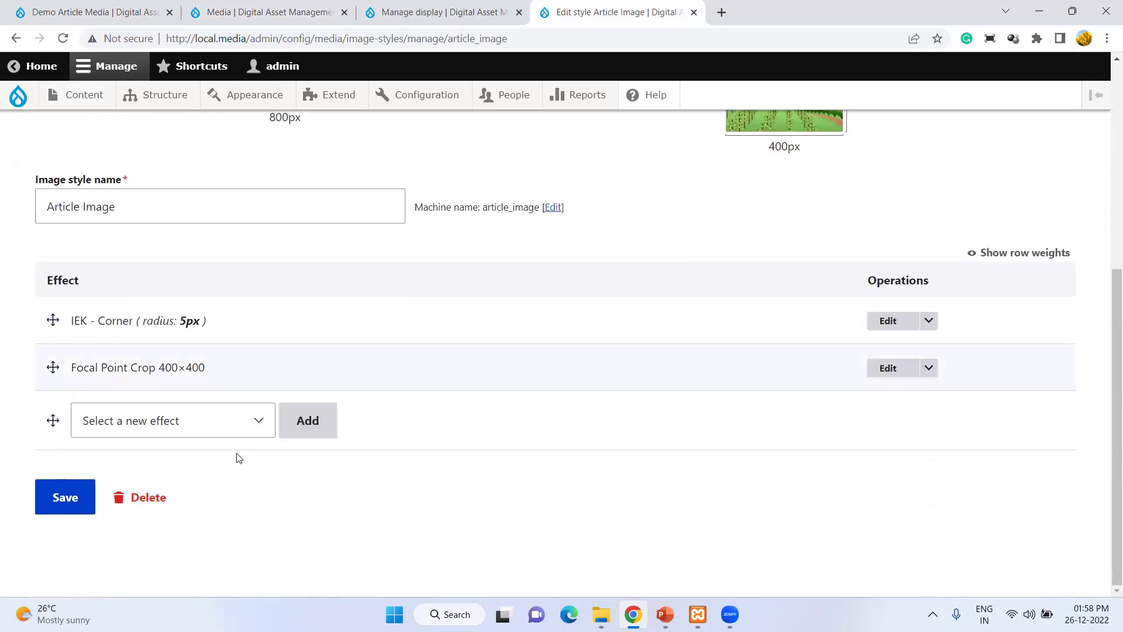
pyautogui.scroll(2, 323, 374)
pyautogui.click(260, 6)
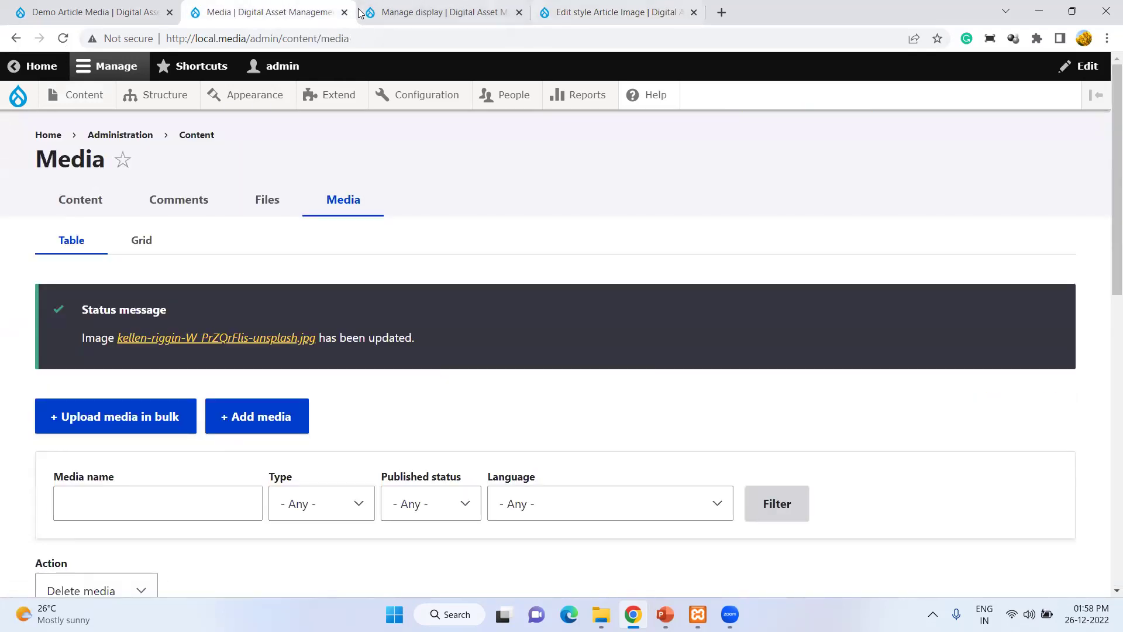
pyautogui.click(93, 11)
pyautogui.scroll(-10, 342, 266)
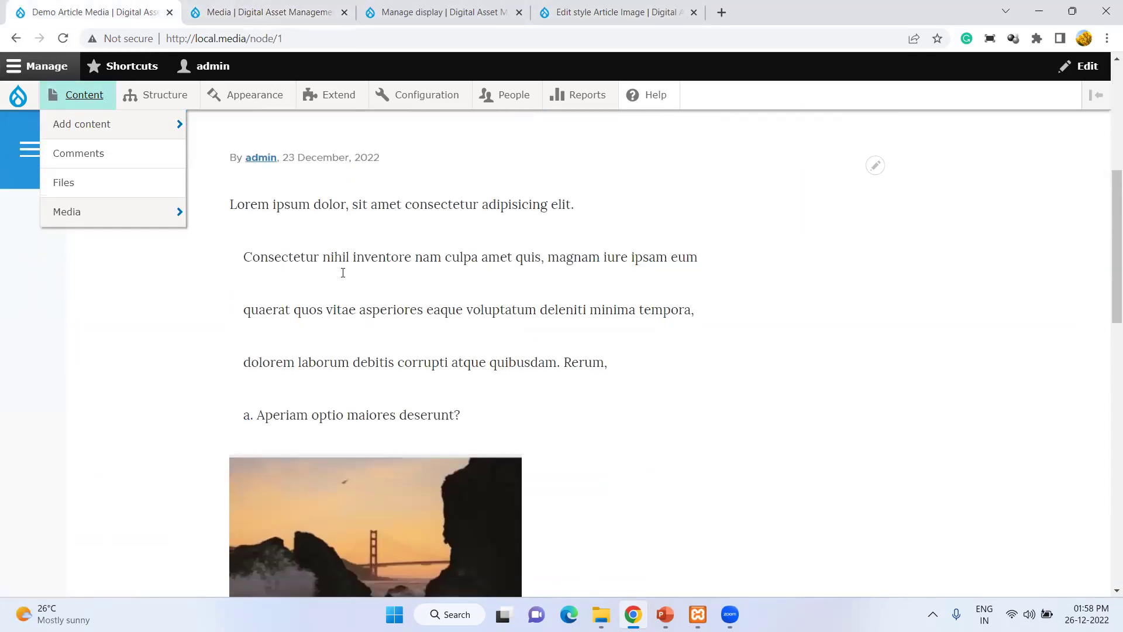
pyautogui.click(328, 11)
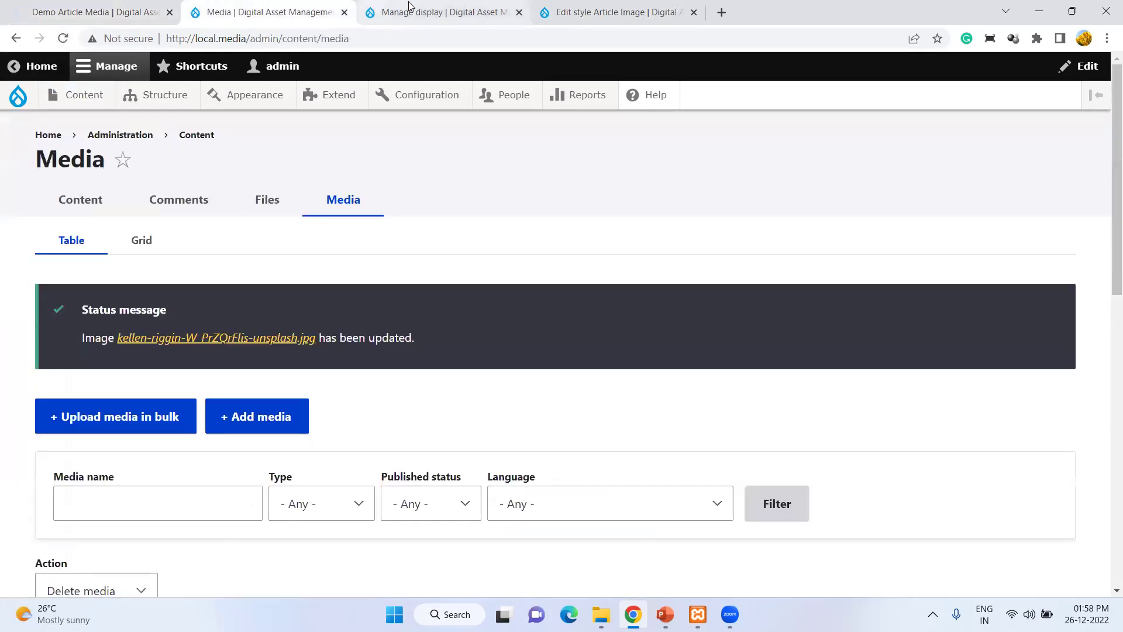
pyautogui.click(488, 7)
pyautogui.click(629, 7)
pyautogui.scroll(-3, 303, 301)
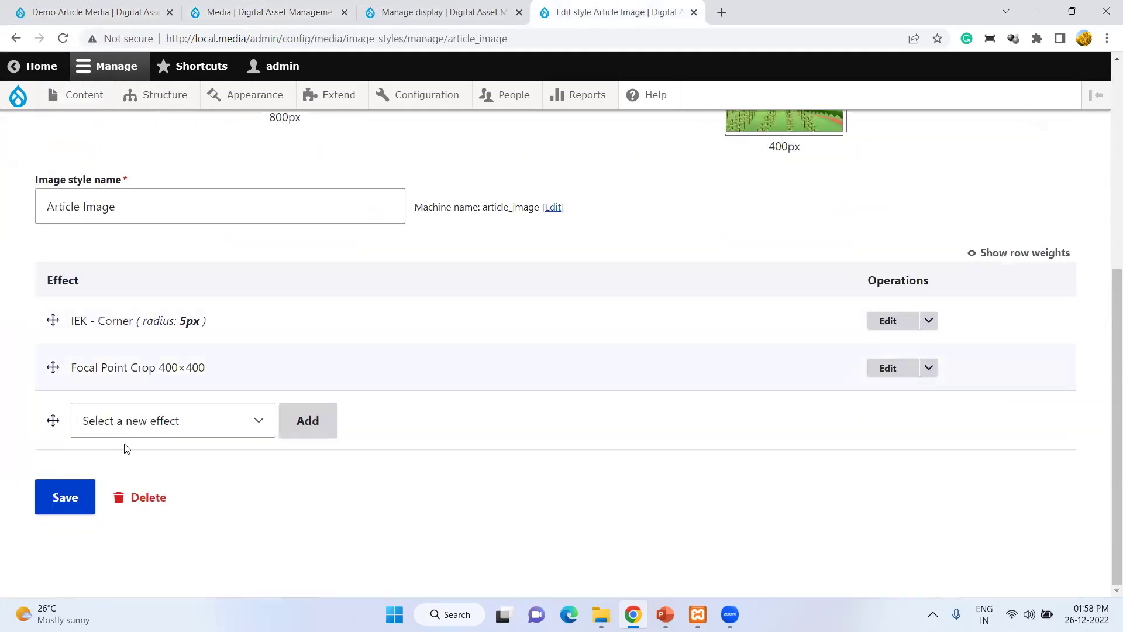
pyautogui.click(58, 12)
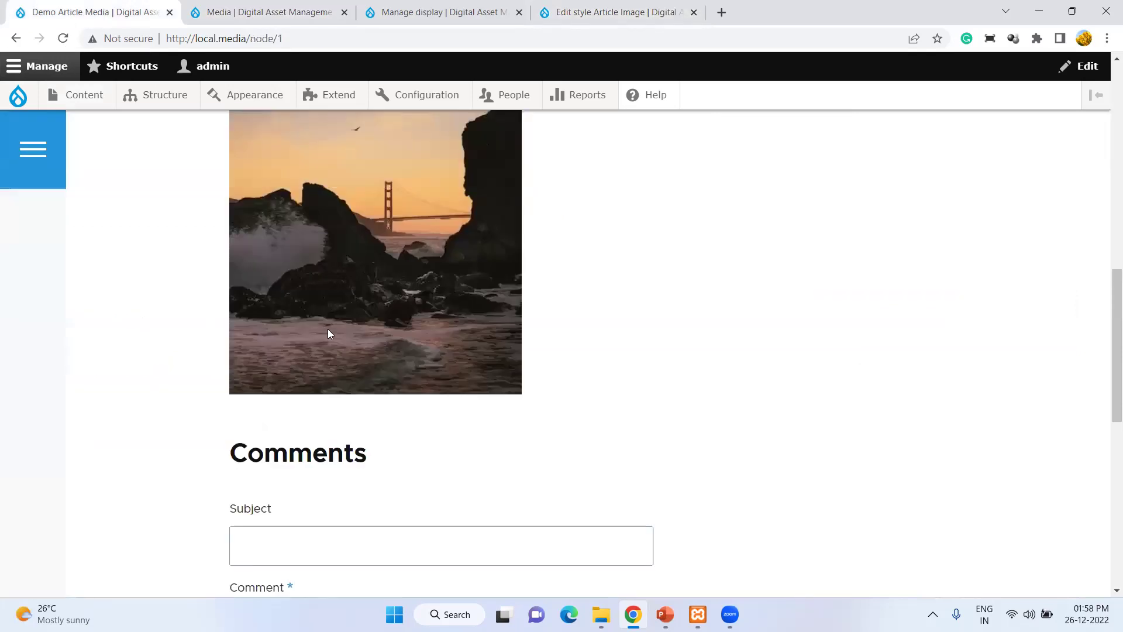
pyautogui.scroll(2, 329, 332)
pyautogui.scroll(-2, 328, 332)
pyautogui.scroll(1, 316, 331)
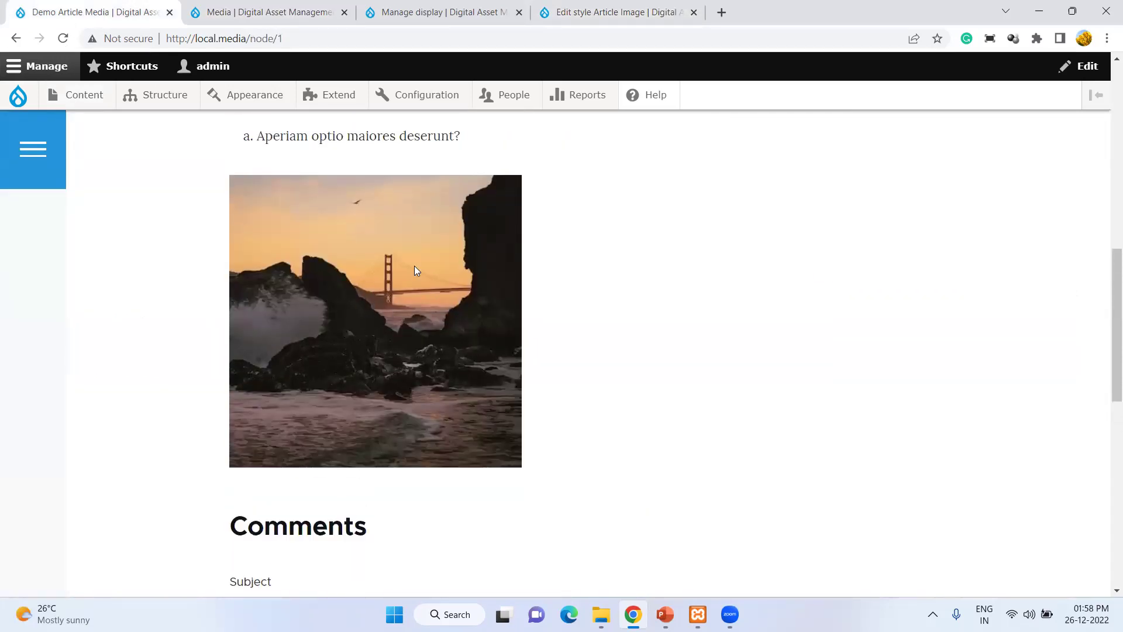
# - Open the developer tools on the demo article page and reload it with Empty Cache and Hard Reload
pyautogui.click(611, 12)
pyautogui.click(146, 12)
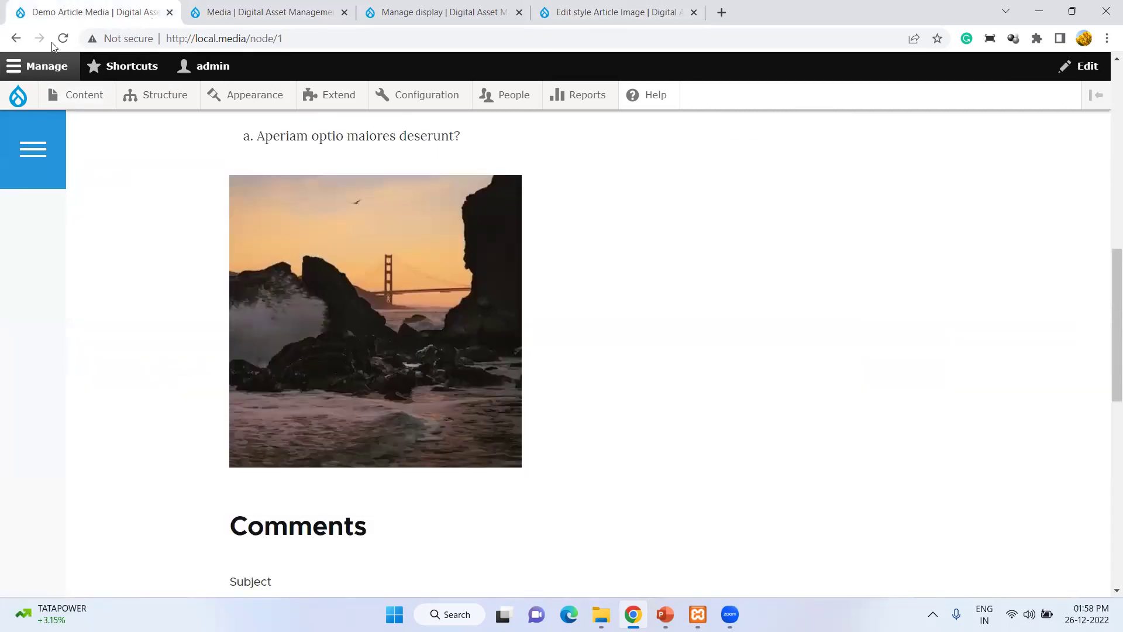
pyautogui.rightClick(125, 211)
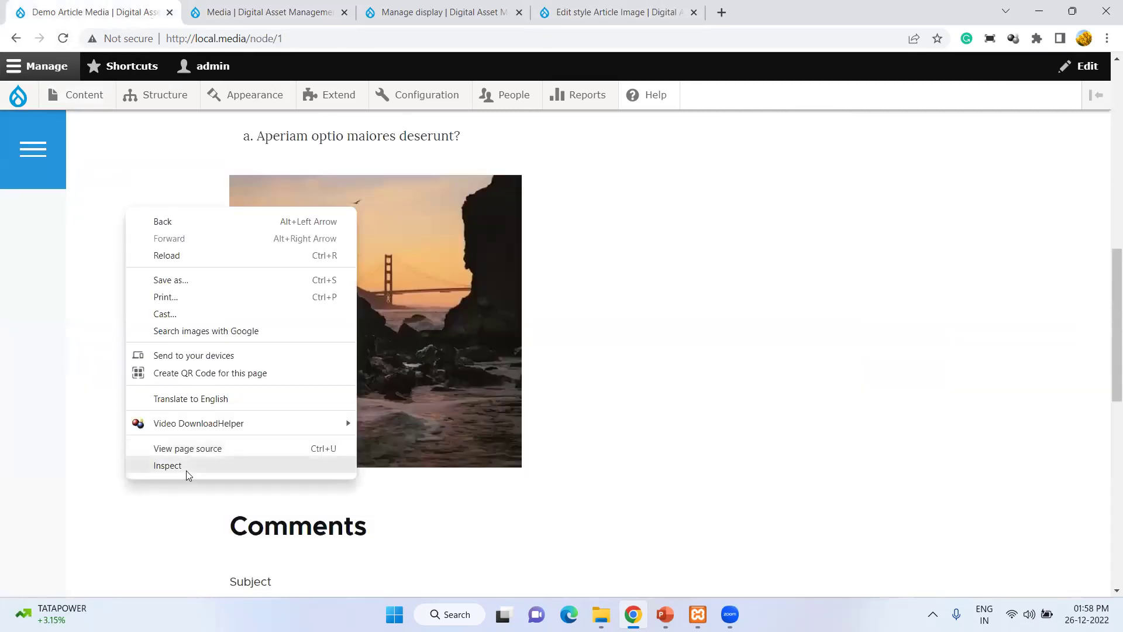
pyautogui.click(186, 470)
pyautogui.rightClick(63, 38)
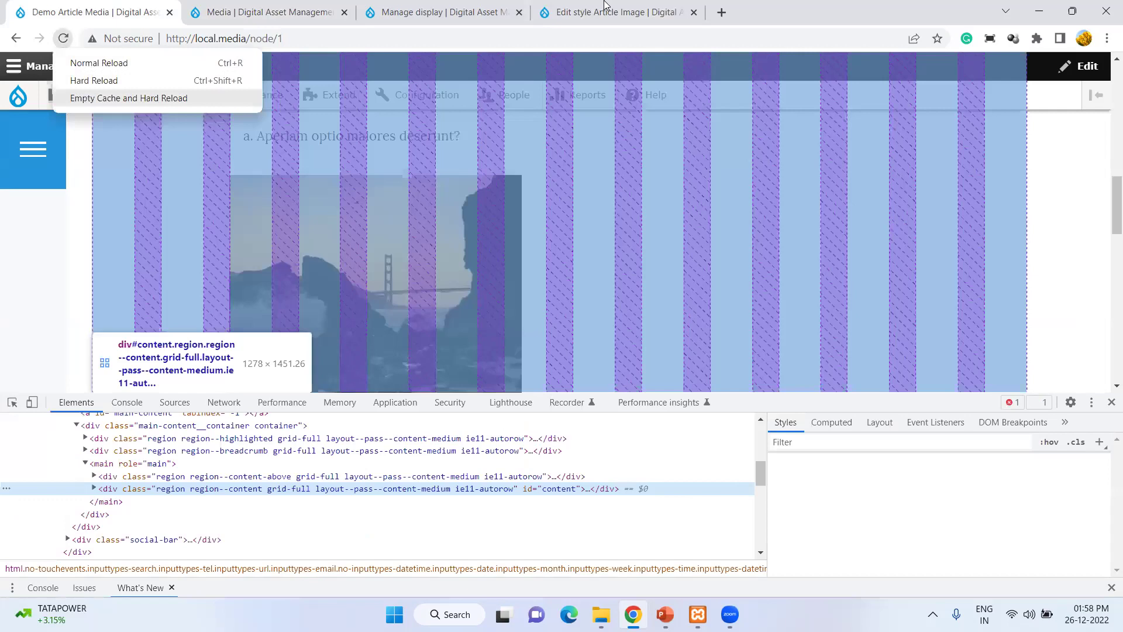
# - Compare the Article Image style's effects with the sunset image on the reloaded demo article page
pyautogui.click(612, 11)
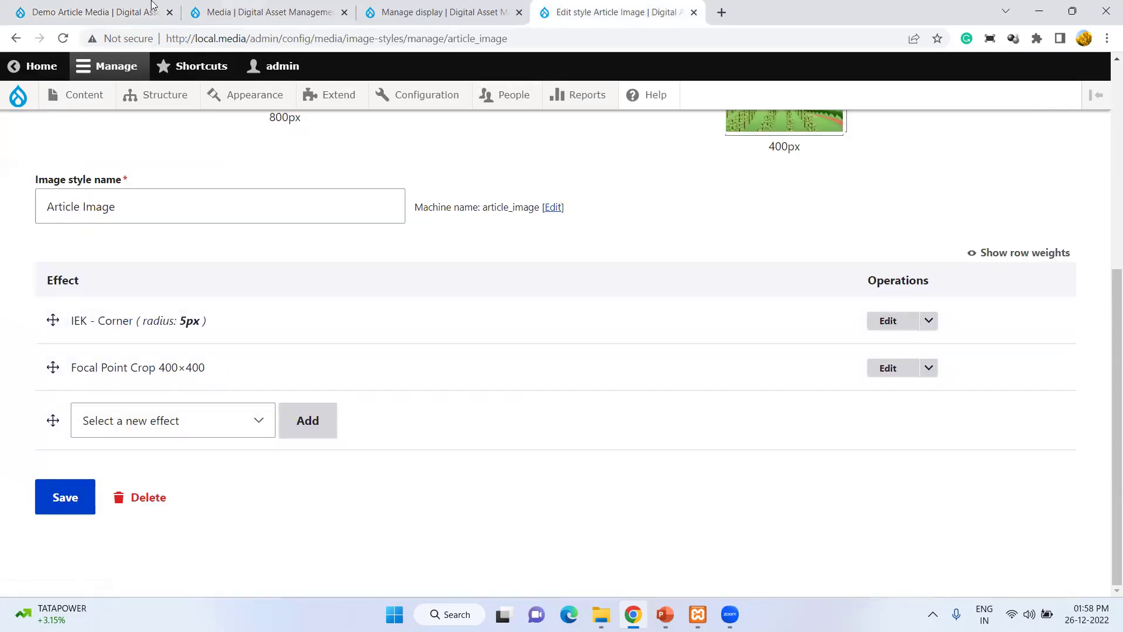
pyautogui.click(58, 5)
pyautogui.scroll(-2, 291, 306)
pyautogui.scroll(1, 292, 305)
pyautogui.scroll(3, 291, 310)
# - Set the IEK - Corner effect's radius to 10 pixels and save the Article Image style
pyautogui.click(614, 12)
pyautogui.click(890, 322)
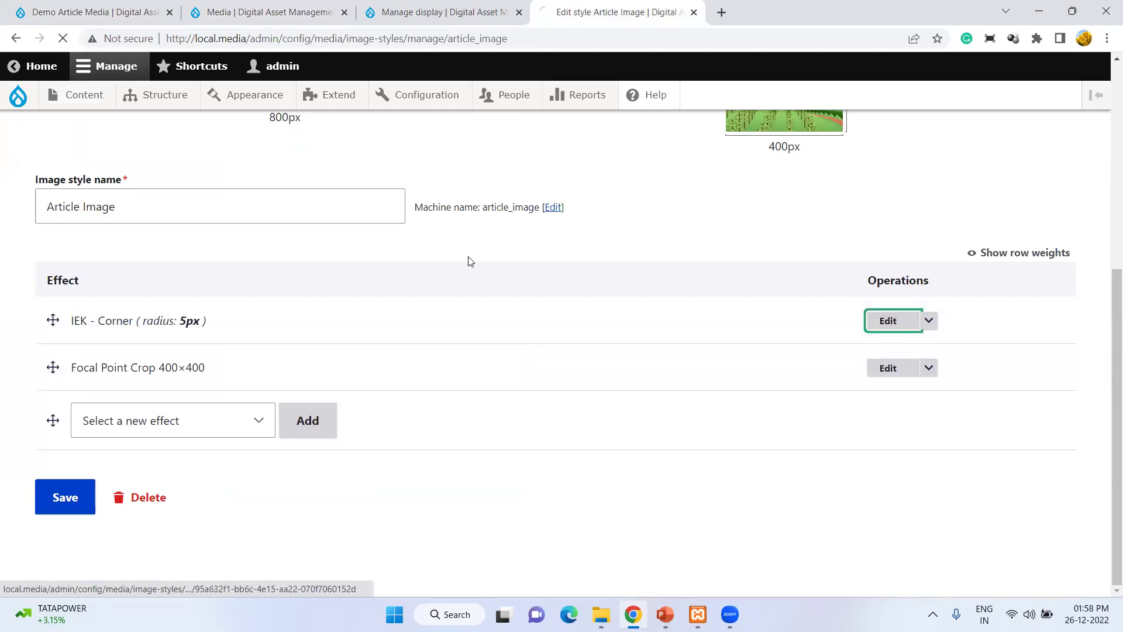
pyautogui.doubleClick(88, 283)
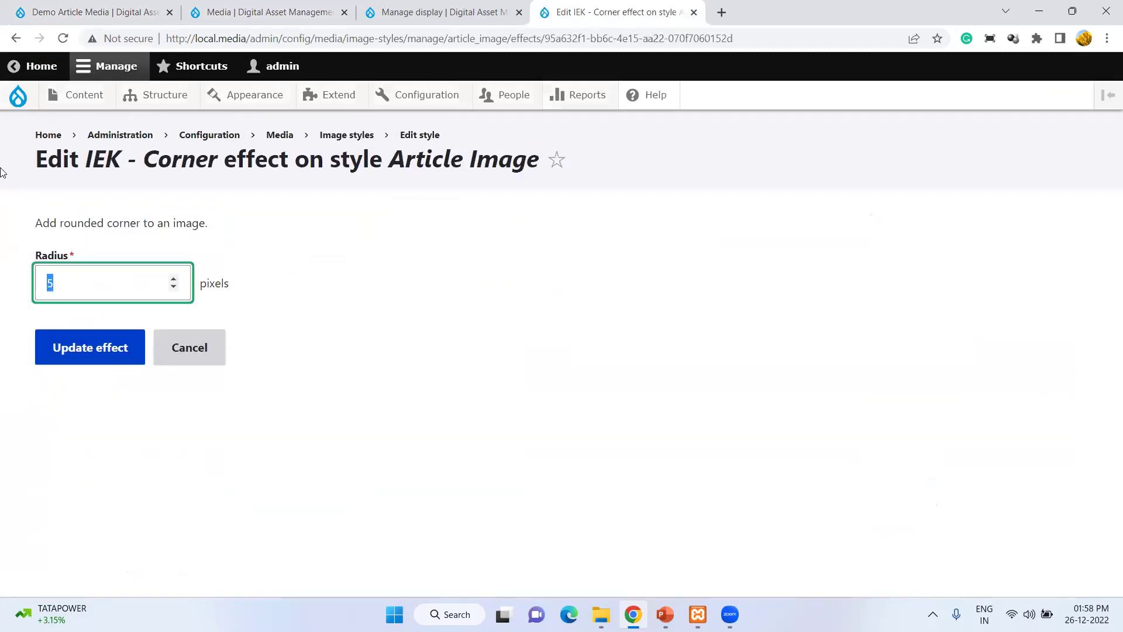
pyautogui.write('10')
pyautogui.click(101, 347)
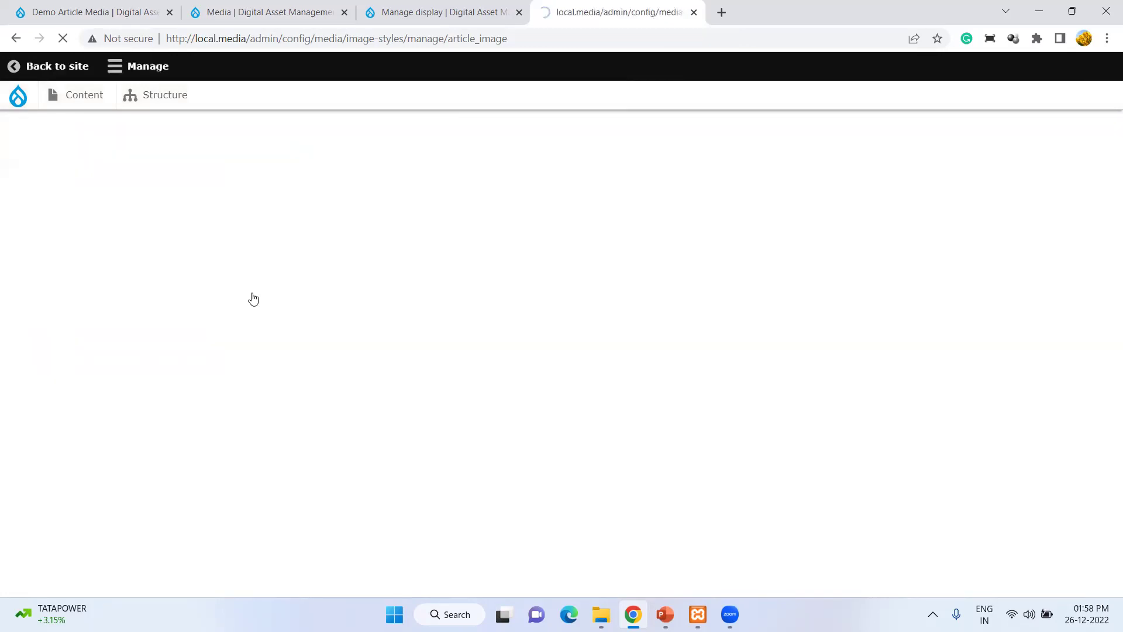
pyautogui.scroll(-6, 220, 318)
pyautogui.click(68, 501)
# - Check the image on the demo article page and flush all of the site's caches from there
pyautogui.click(88, 12)
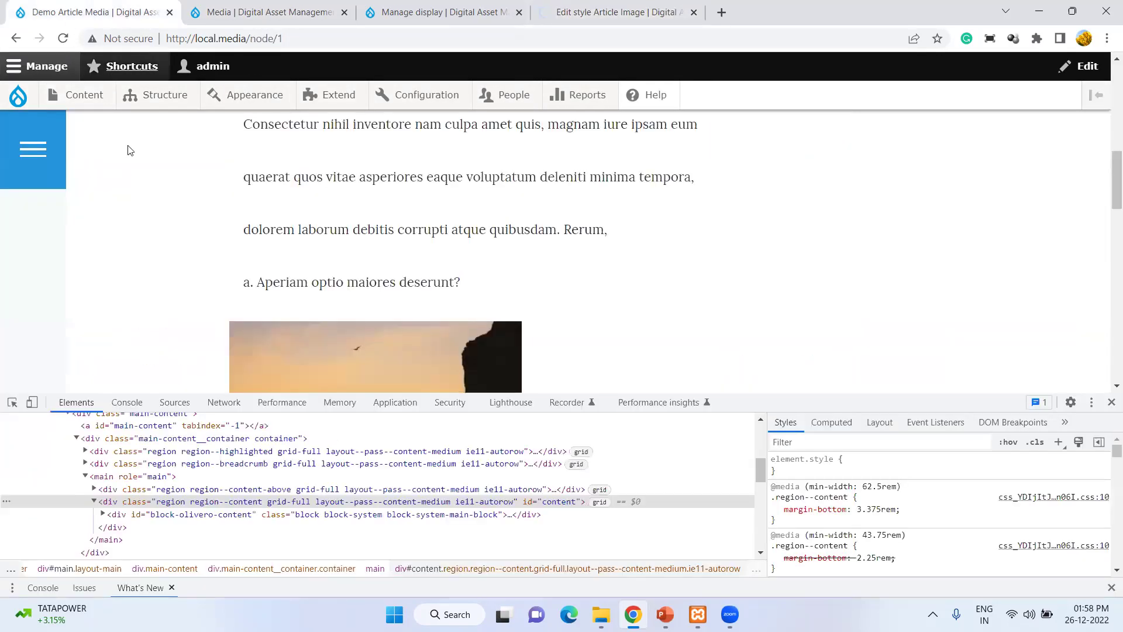
pyautogui.scroll(-4, 76, 176)
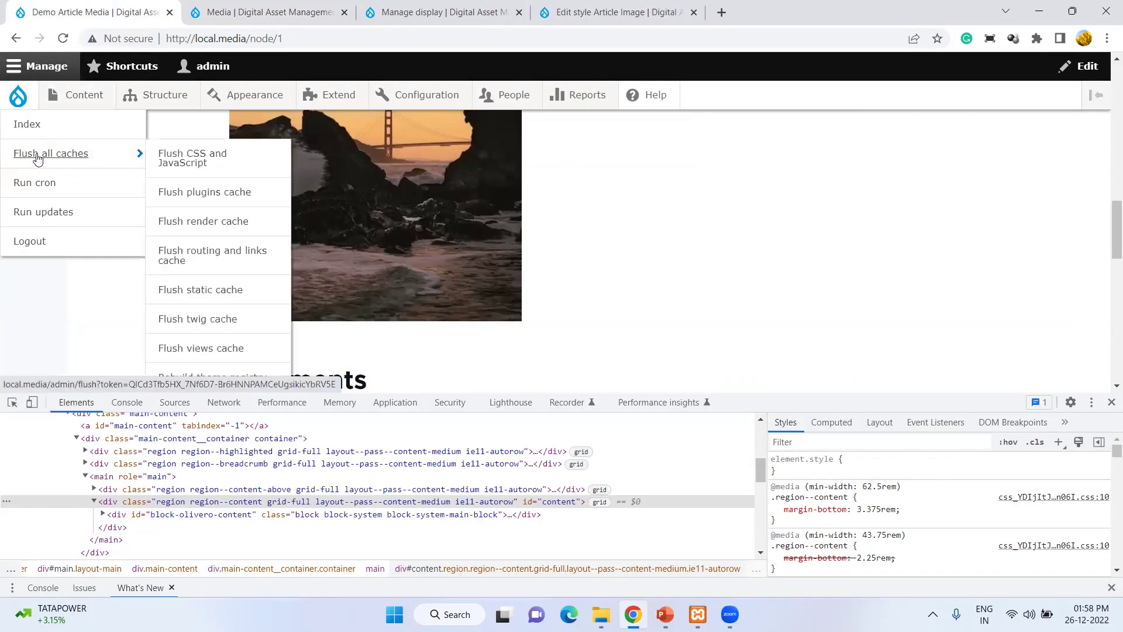
pyautogui.click(578, 4)
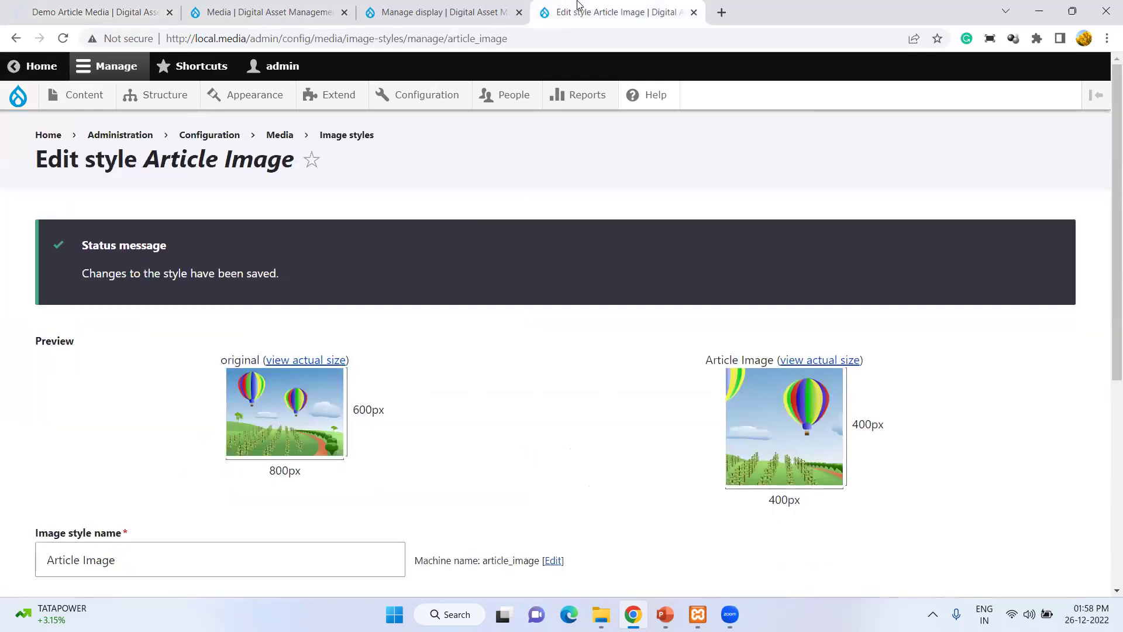
# - Examine the Article Image style's preview and effects, and the sunset image on the refreshed demo article page
pyautogui.scroll(-4, 593, 270)
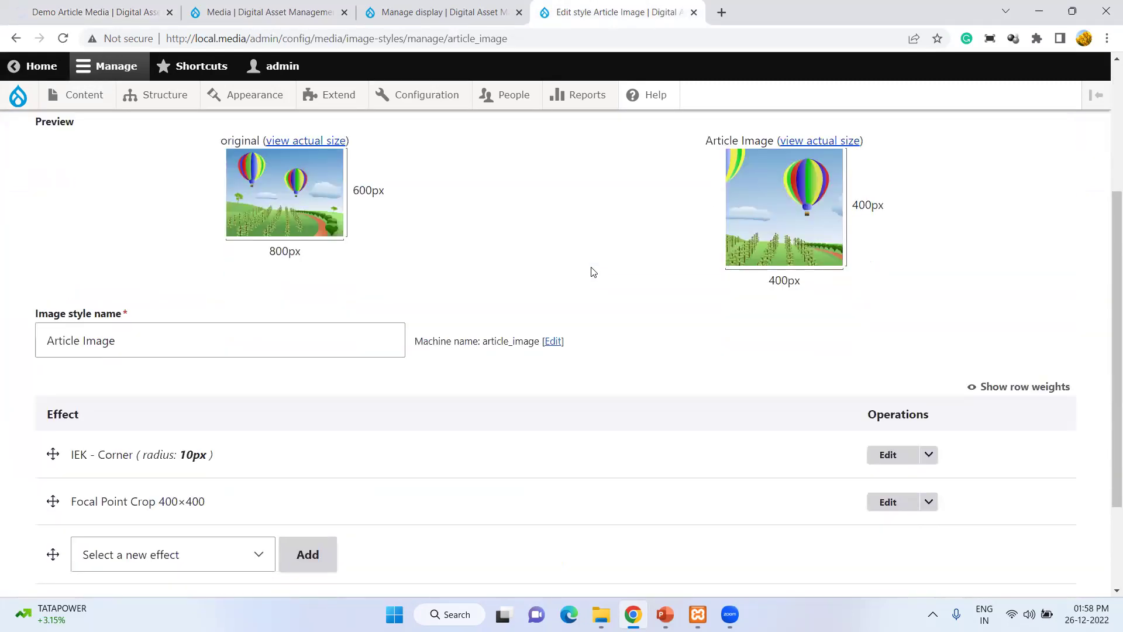
pyautogui.moveTo(813, 182); pyautogui.dragTo(609, 276)
pyautogui.scroll(-2, 589, 291)
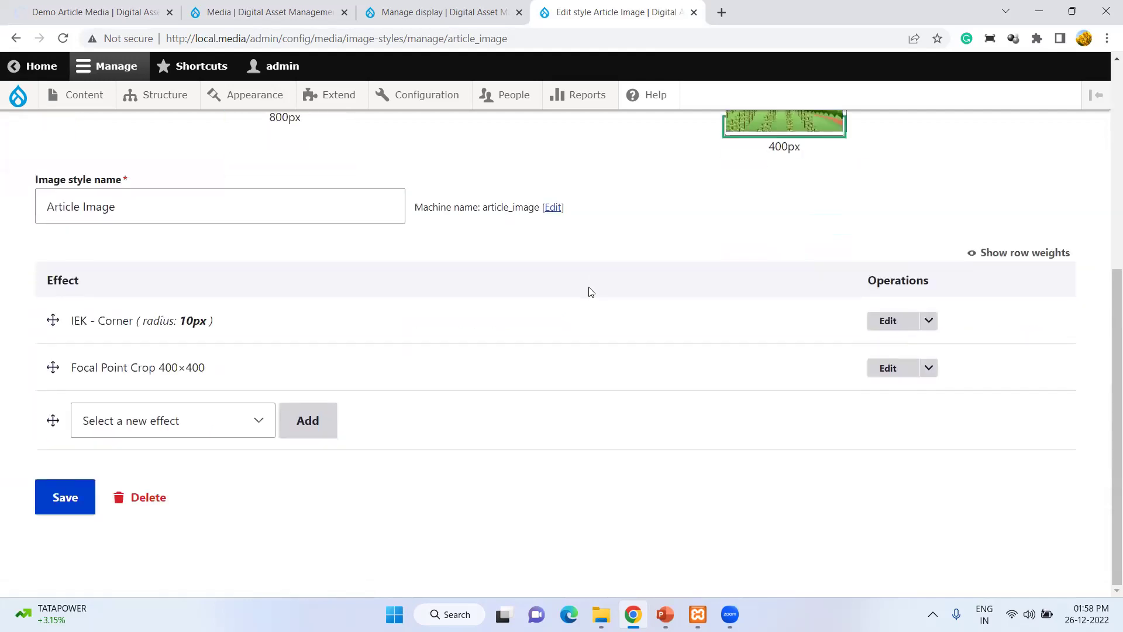
pyautogui.click(227, 419)
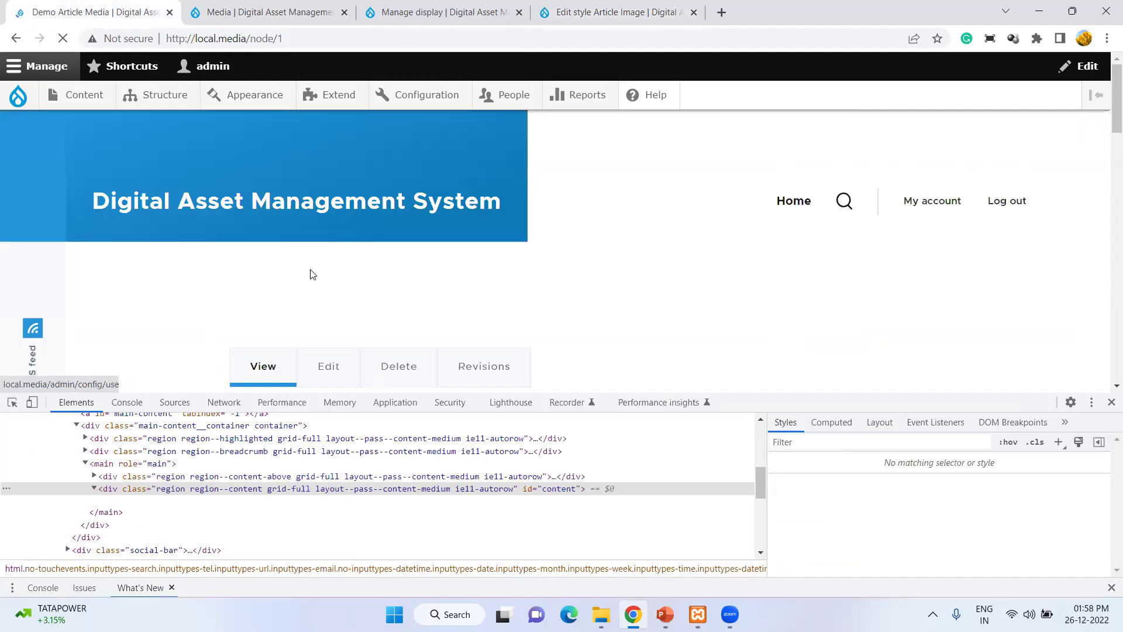
pyautogui.scroll(-10, 428, 297)
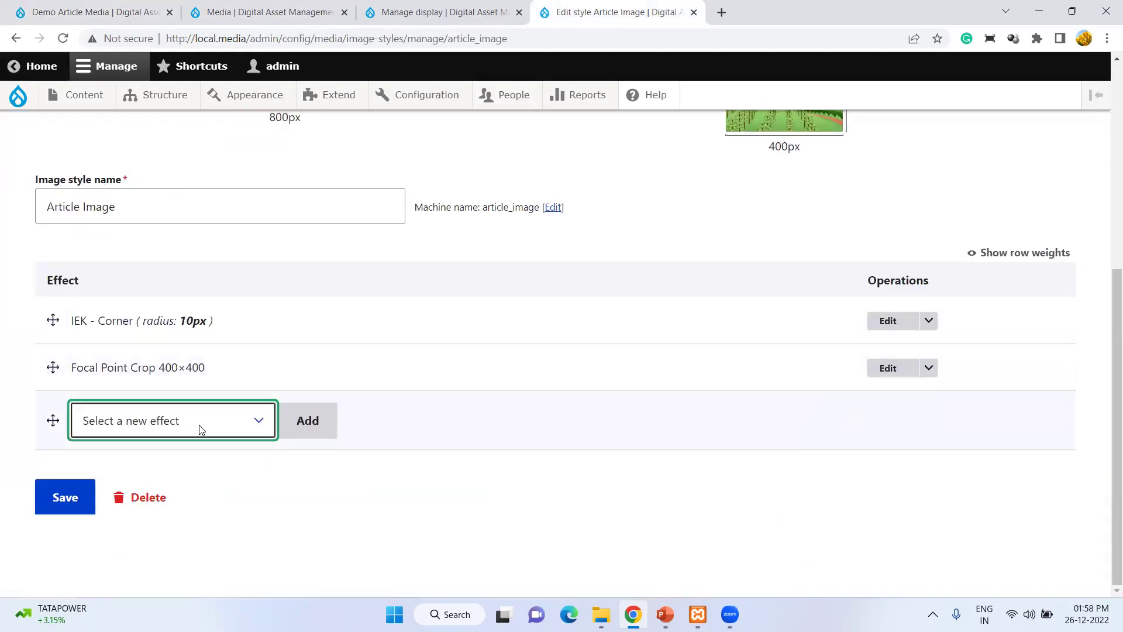
# - Choose Watermark as a new effect for the Article Image style and open its configuration form
pyautogui.click(201, 430)
pyautogui.scroll(-1, 188, 364)
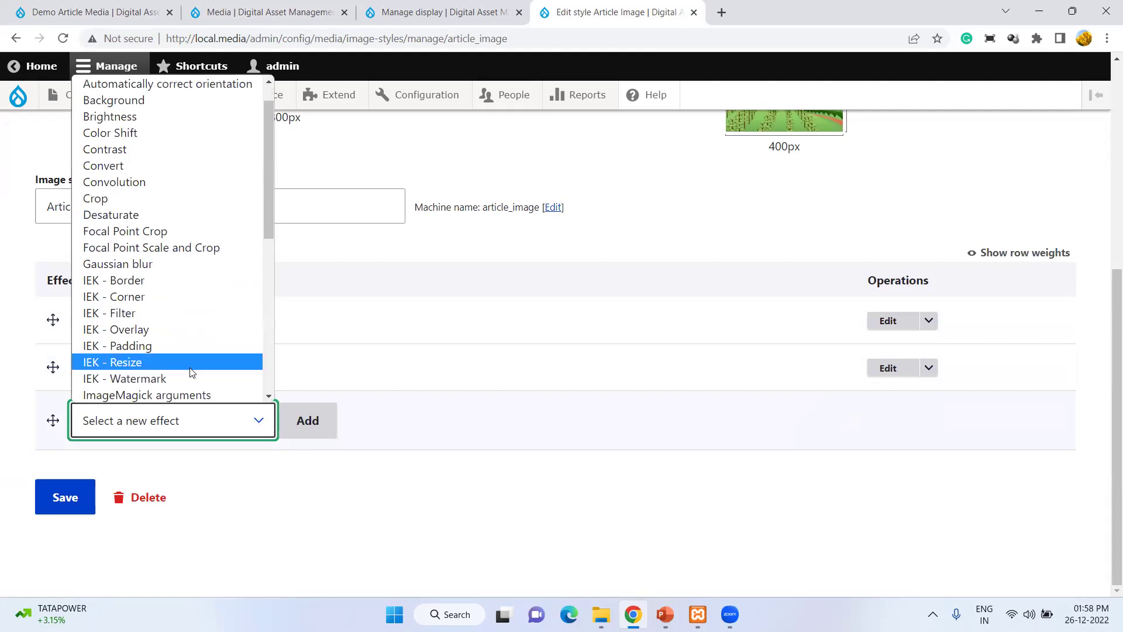
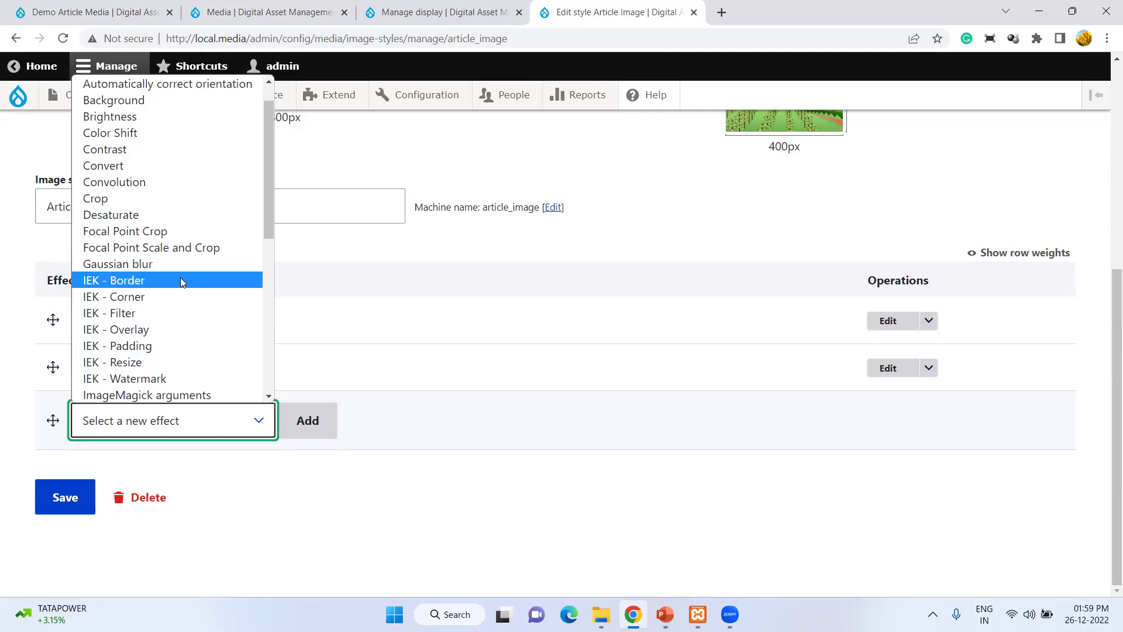
pyautogui.scroll(1, 182, 282)
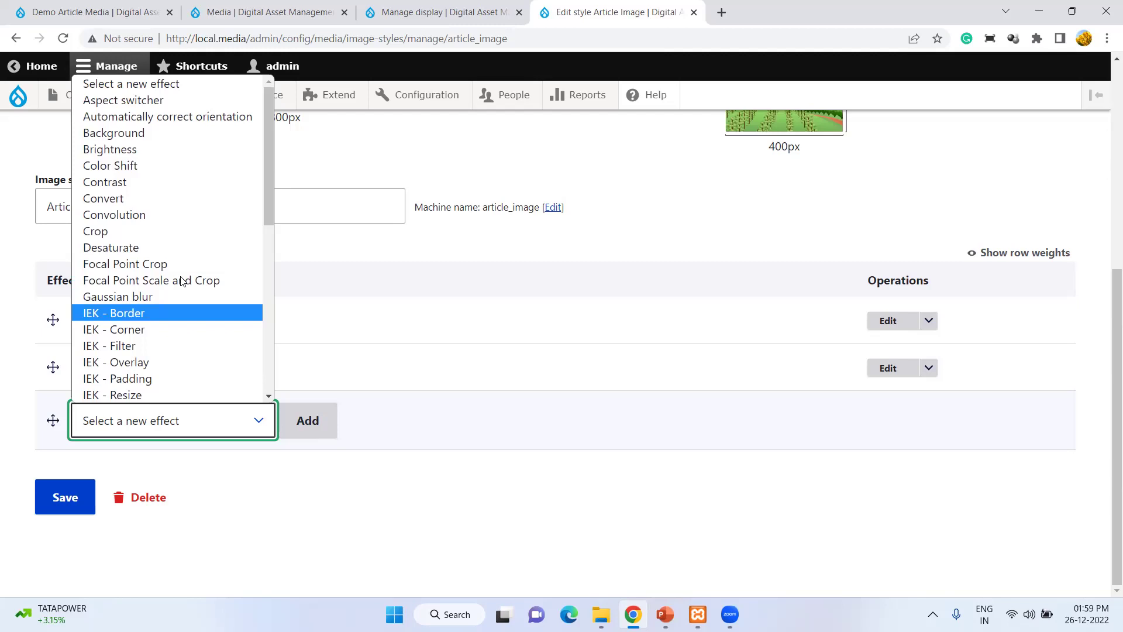
pyautogui.scroll(-7, 203, 273)
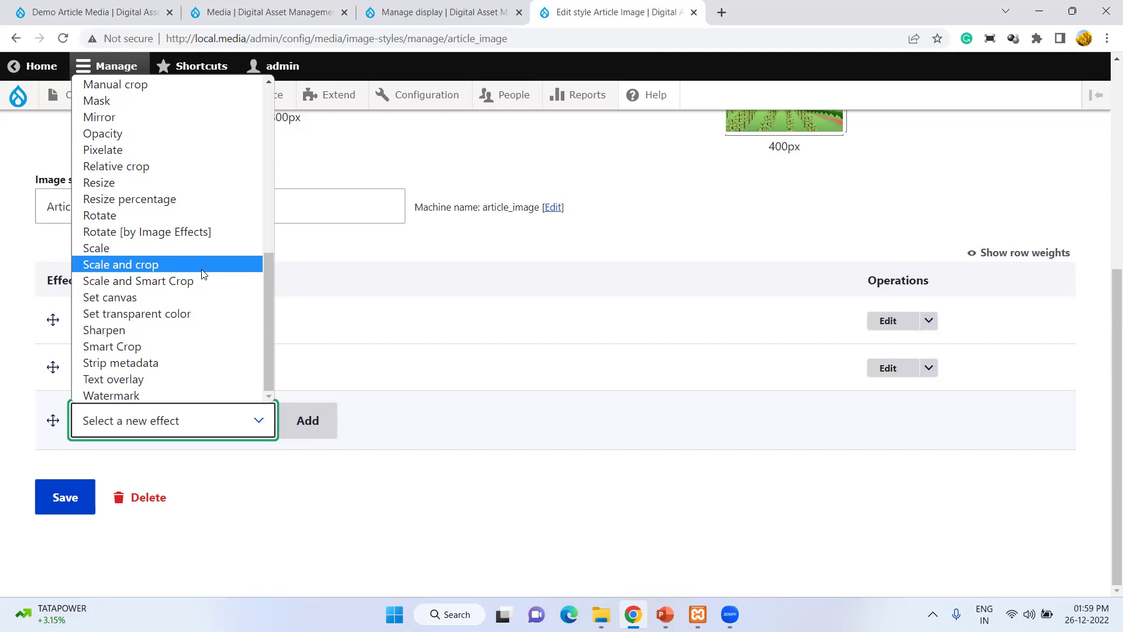
pyautogui.click(205, 394)
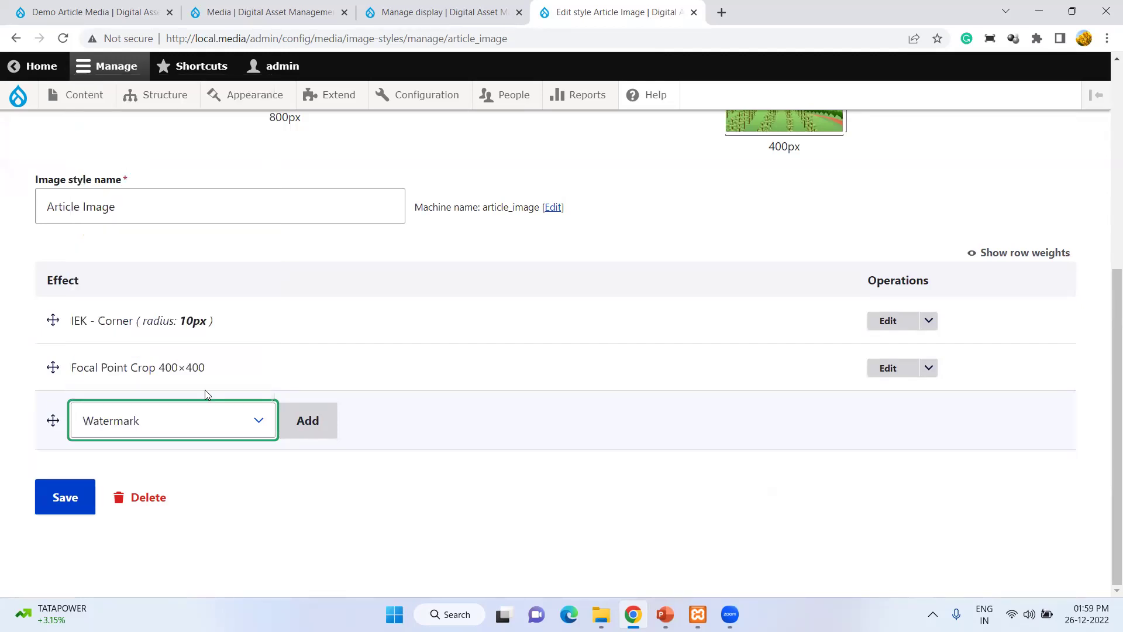
pyautogui.click(314, 427)
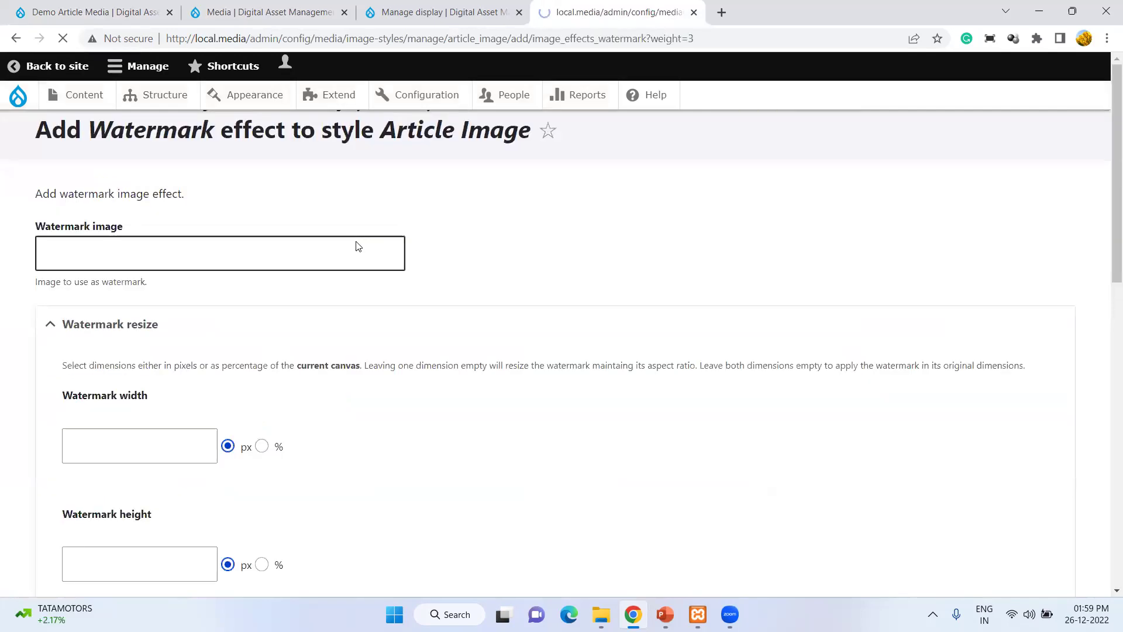
# - Look through the Watermark effect's image, resize, placement, offset and opacity settings
pyautogui.scroll(-2, 356, 241)
pyautogui.click(176, 244)
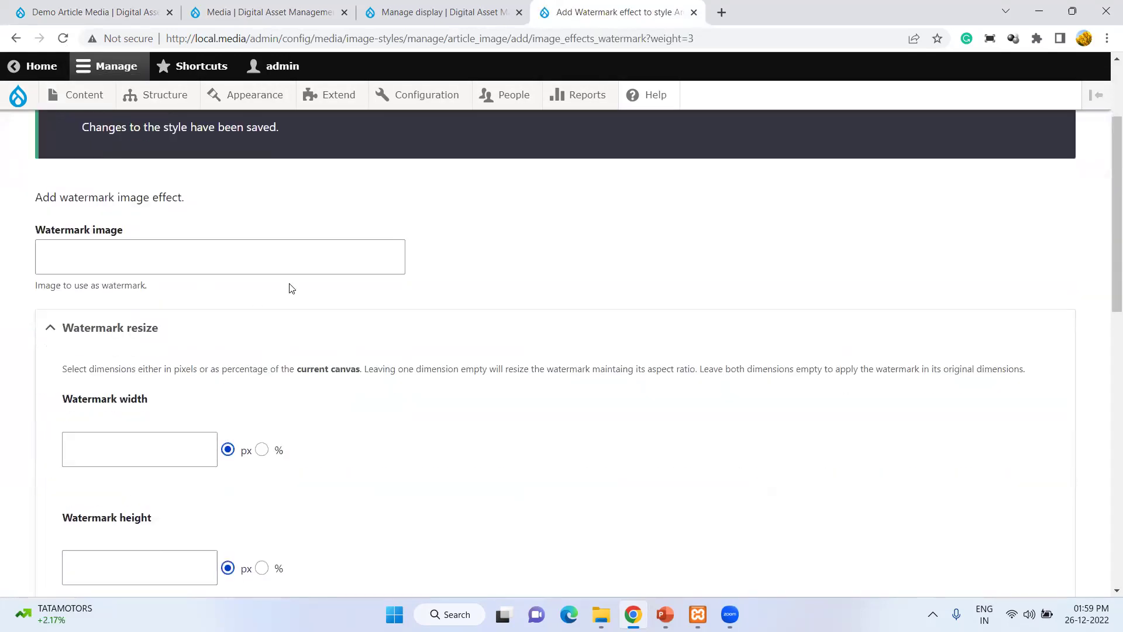
pyautogui.scroll(-8, 303, 282)
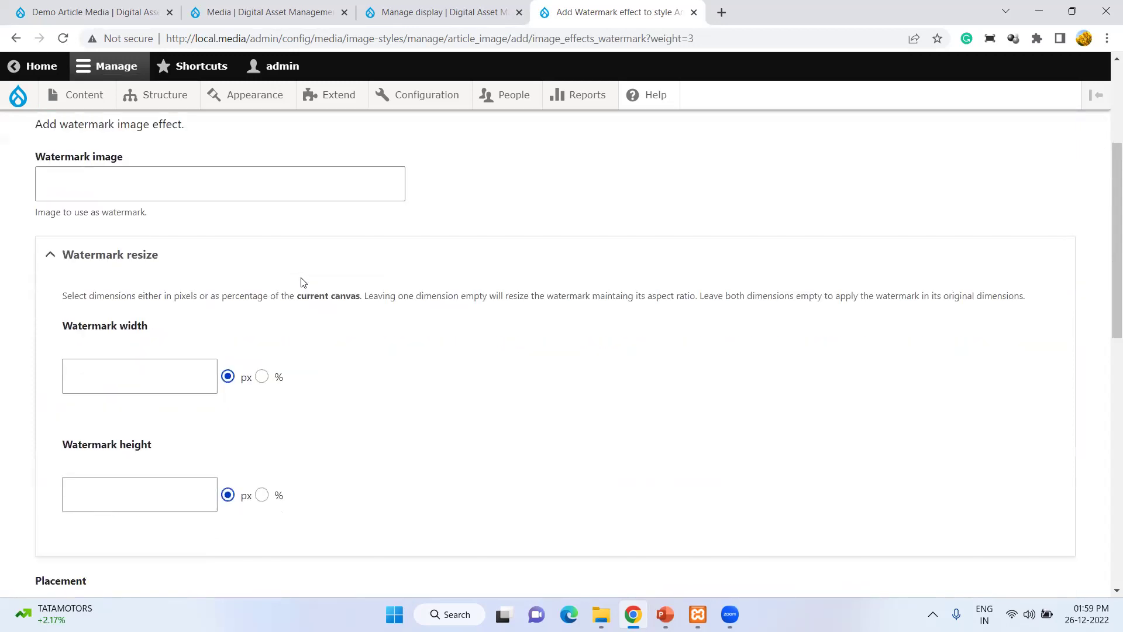
pyautogui.scroll(-5, 303, 283)
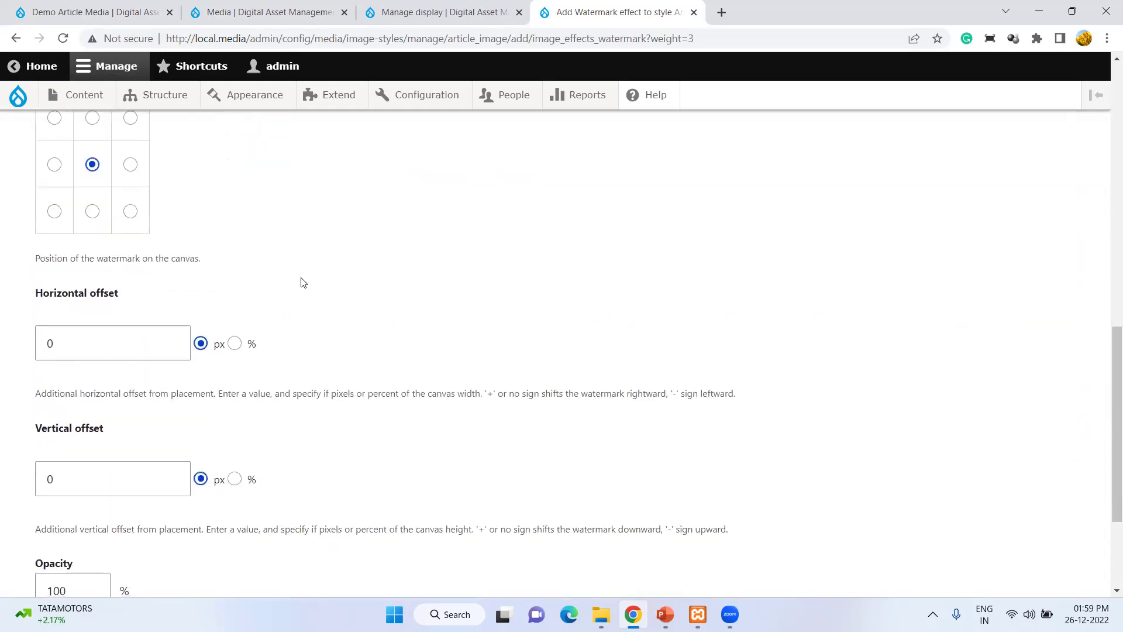
# - Try to add the Watermark effect to the Article Image style with image "test", width 50 px and height 50 px
pyautogui.scroll(13, 303, 283)
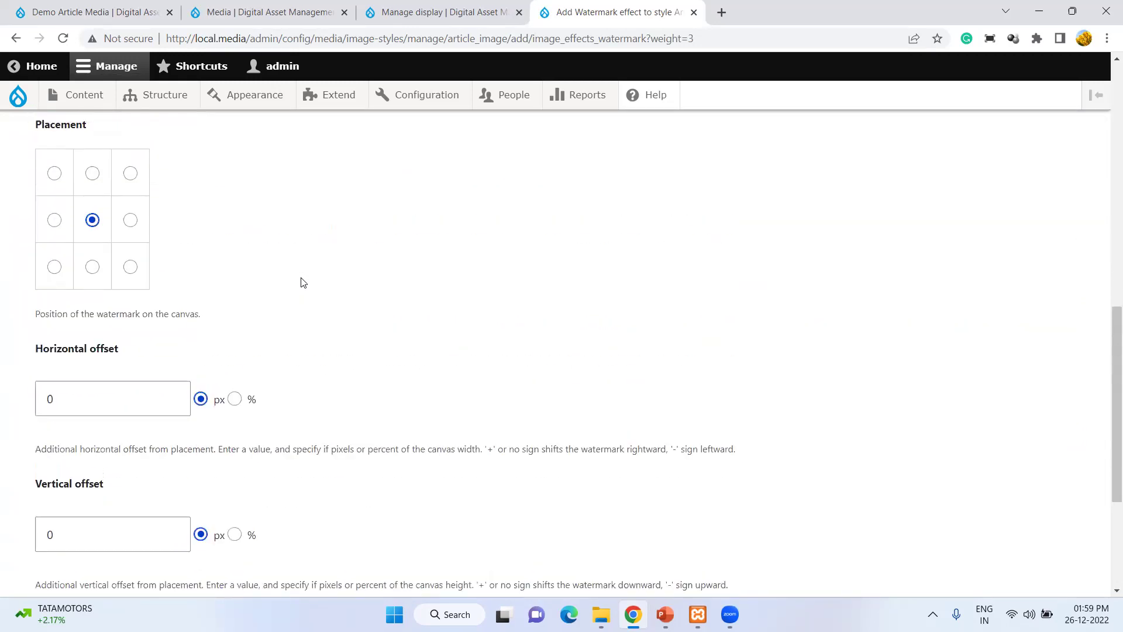
pyautogui.click(176, 286)
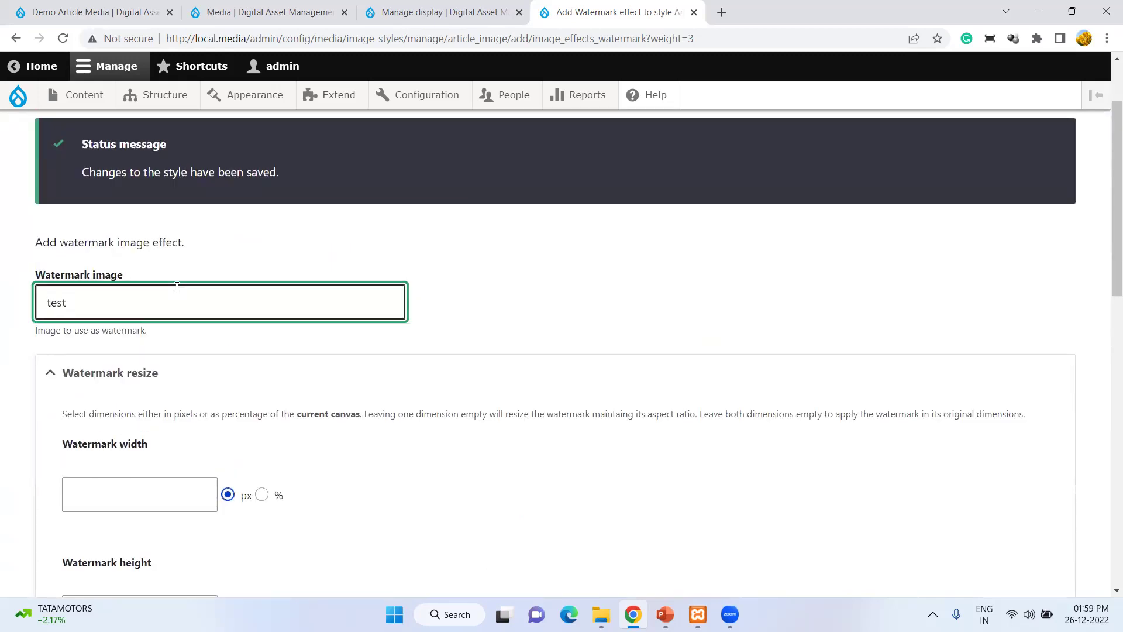
pyautogui.scroll(-1, 193, 290)
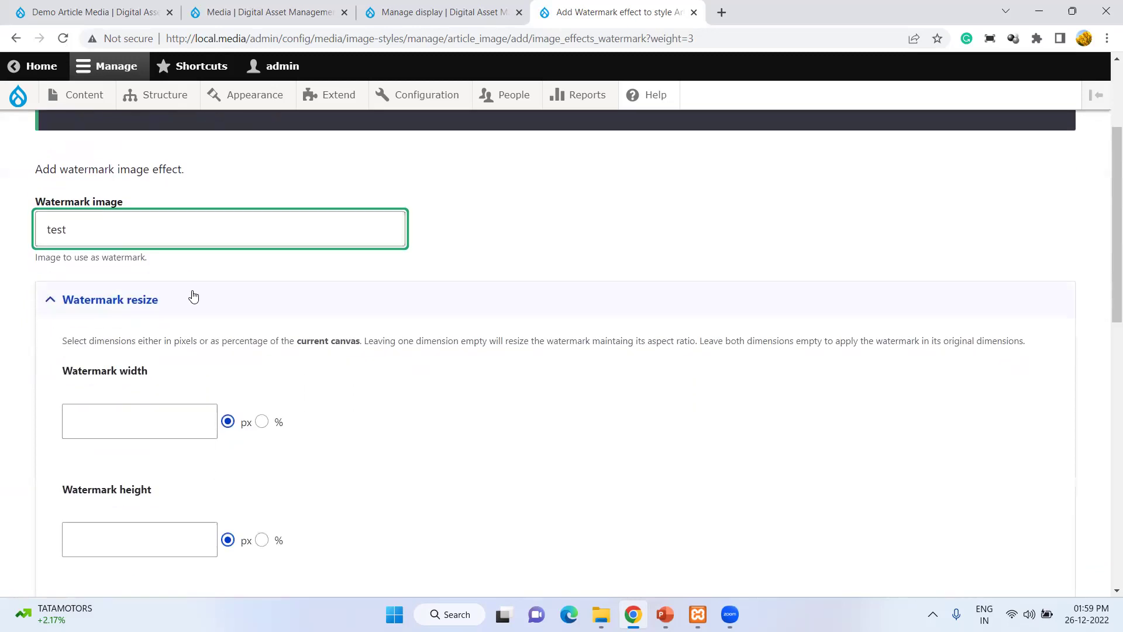
pyautogui.scroll(-1, 171, 417)
pyautogui.click(151, 343)
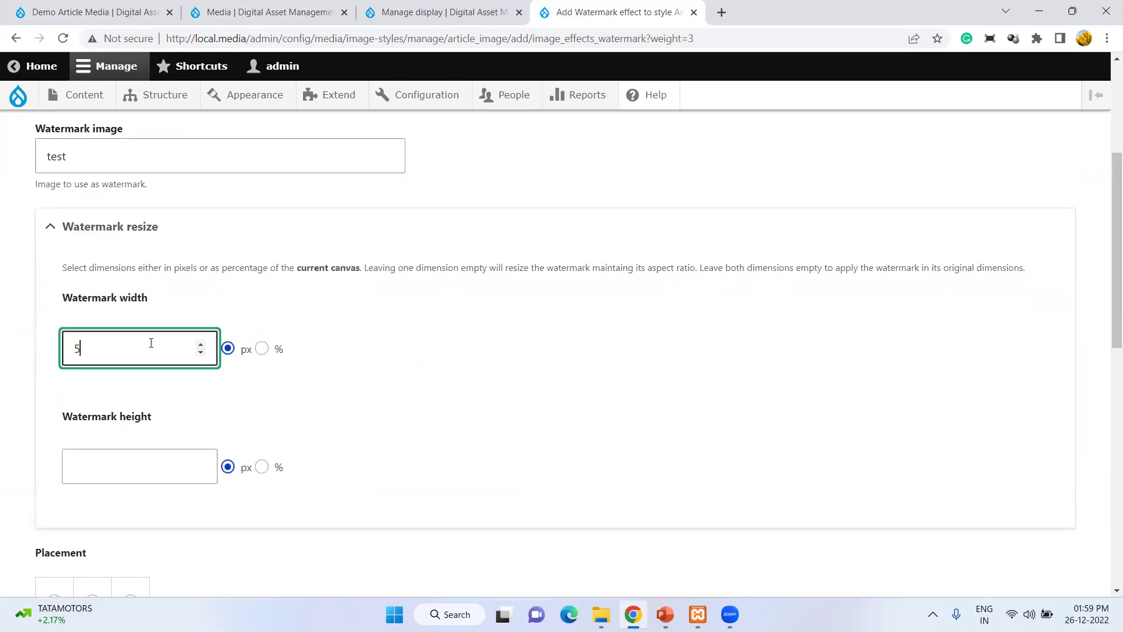
pyautogui.click(112, 476)
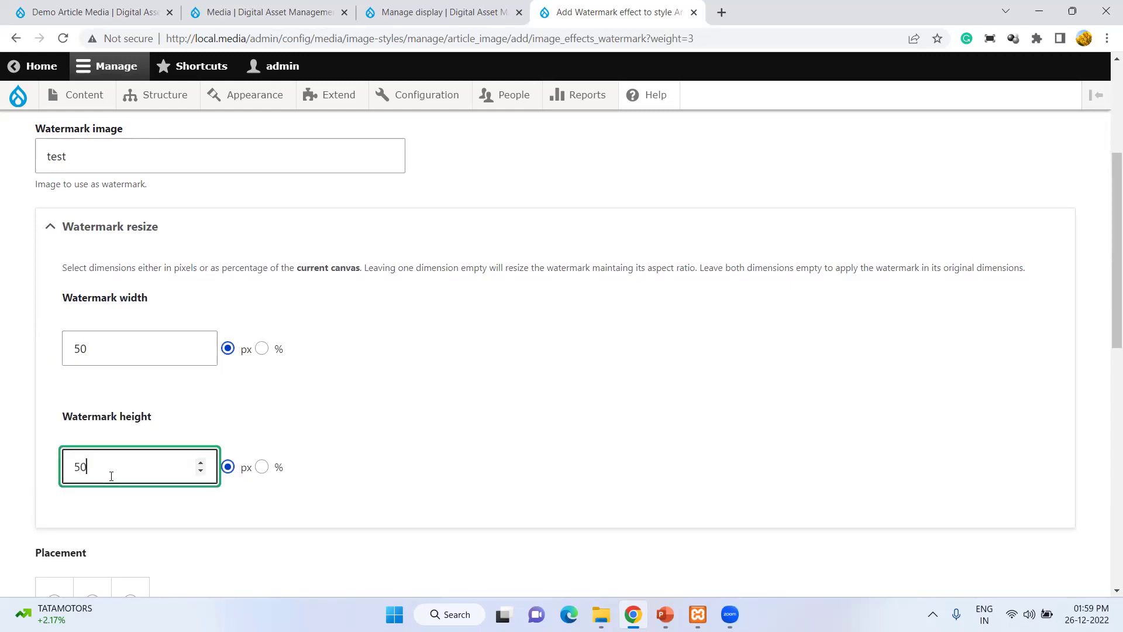
pyautogui.scroll(-8, 111, 476)
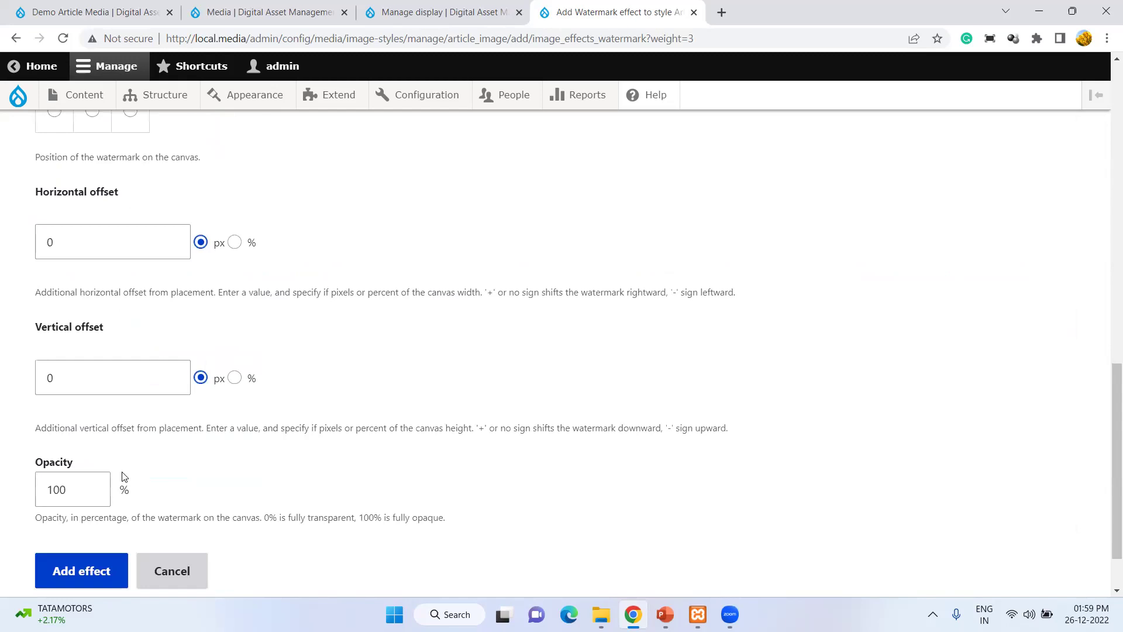
pyautogui.scroll(-1, 124, 476)
pyautogui.click(109, 501)
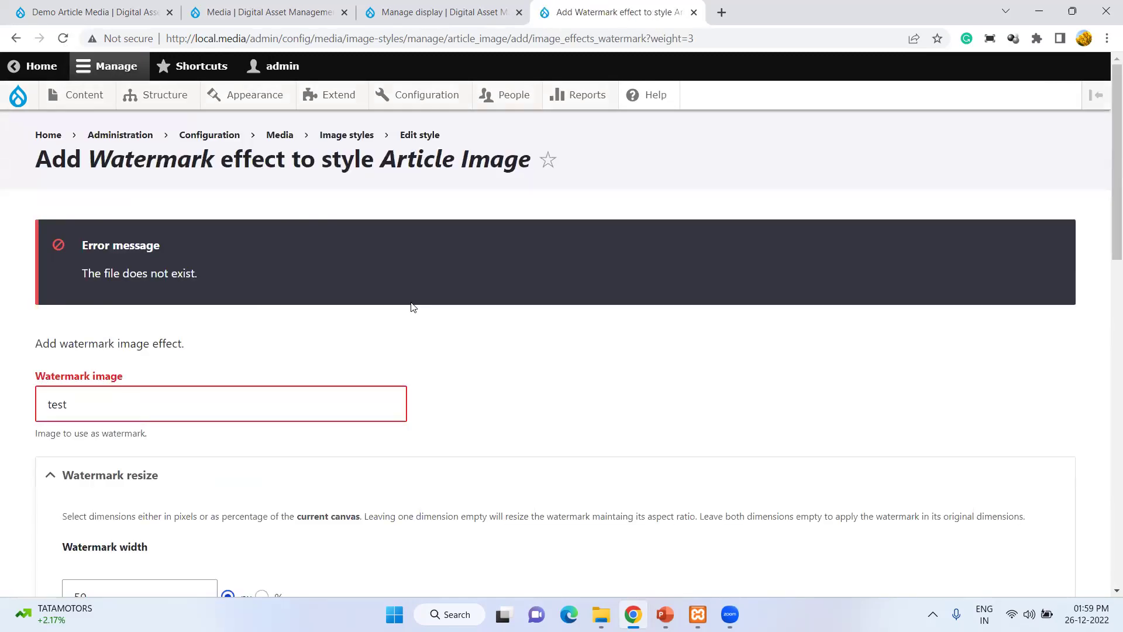
# - Review the rejected Watermark form, leave it unsaved and reopen the Article Image style for editing from the image styles list
pyautogui.scroll(-3, 259, 310)
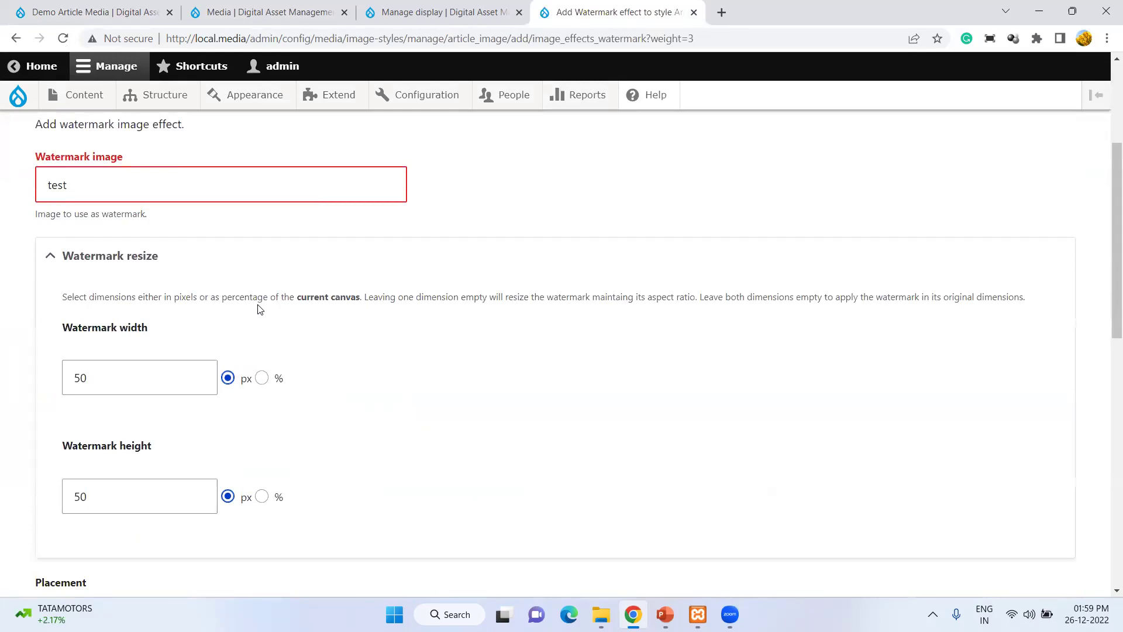
pyautogui.scroll(1, 259, 310)
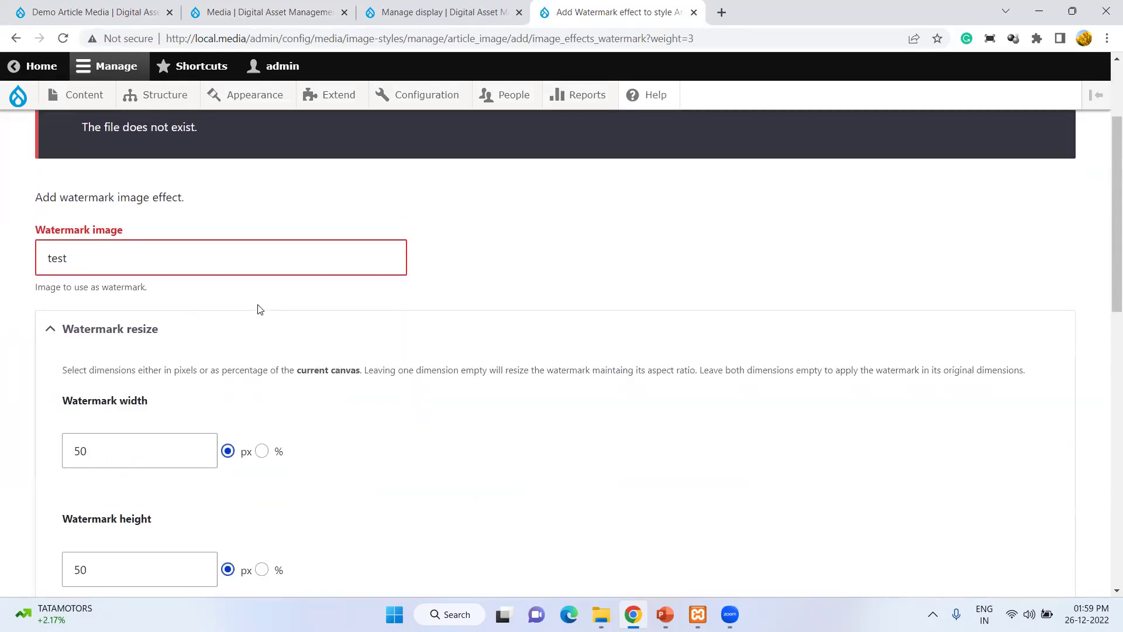
pyautogui.scroll(2, 259, 309)
pyautogui.scroll(-4, 260, 310)
pyautogui.scroll(-8, 259, 310)
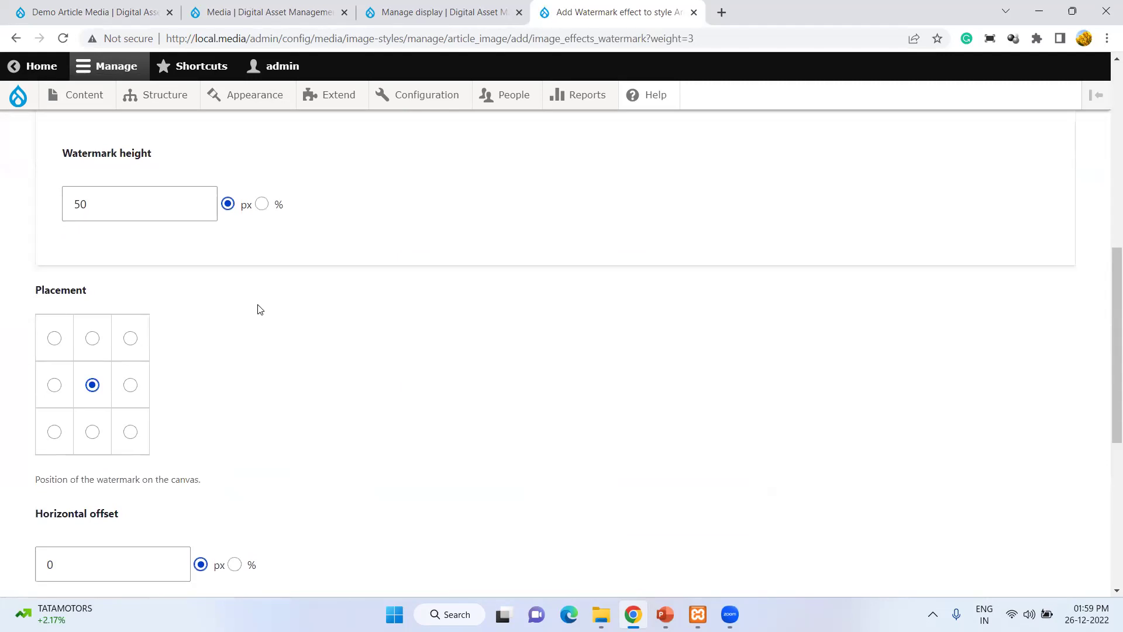
pyautogui.scroll(12, 259, 310)
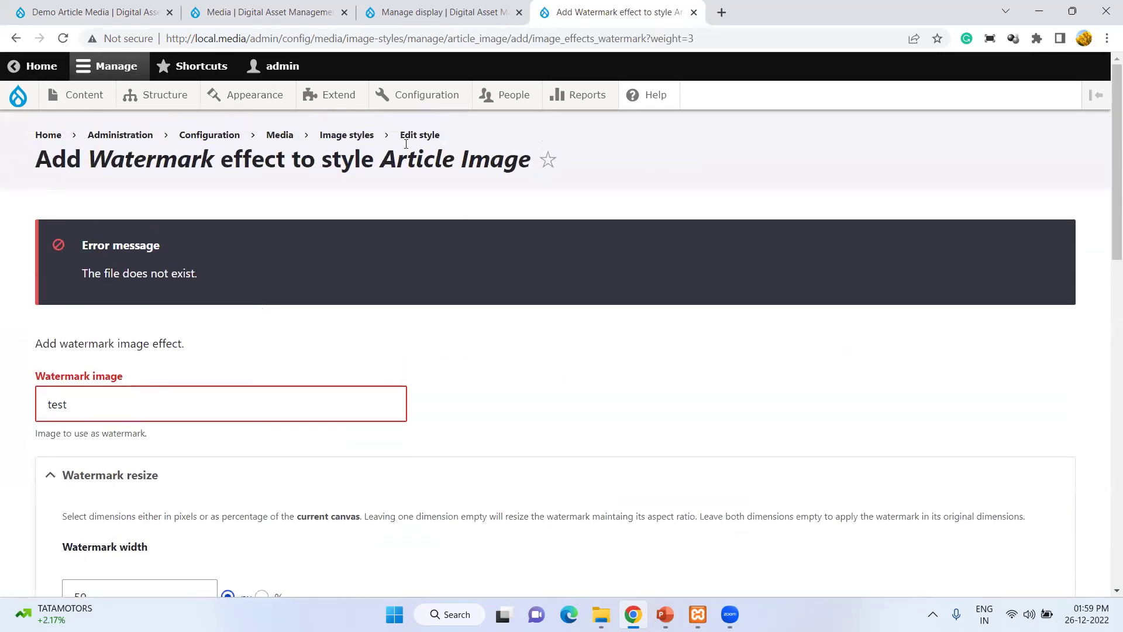
pyautogui.click(345, 137)
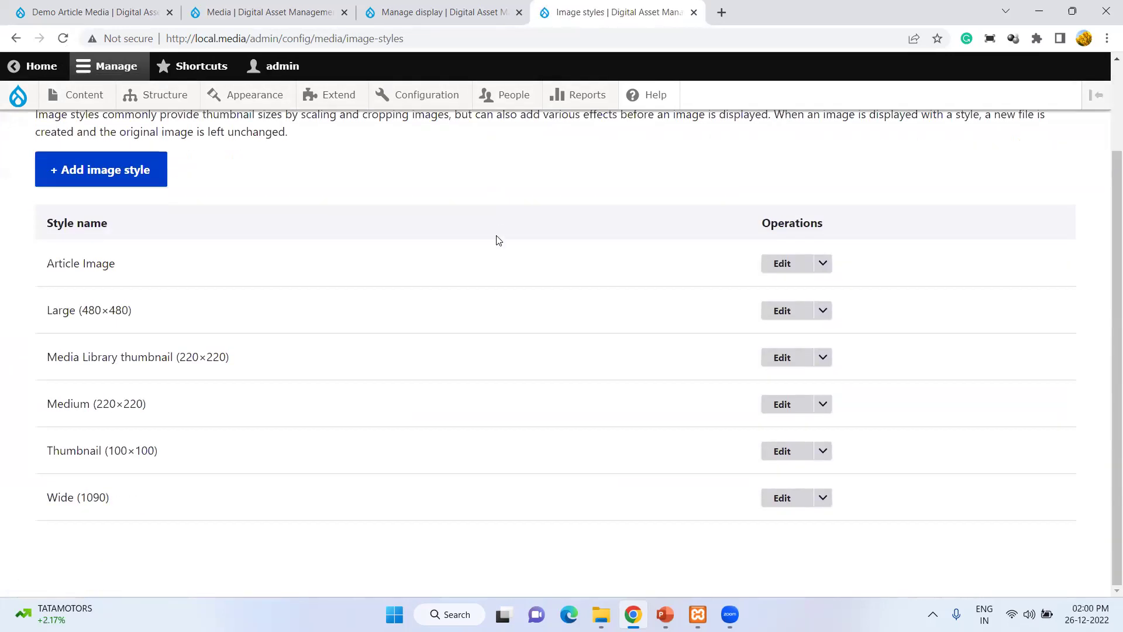
pyautogui.click(797, 264)
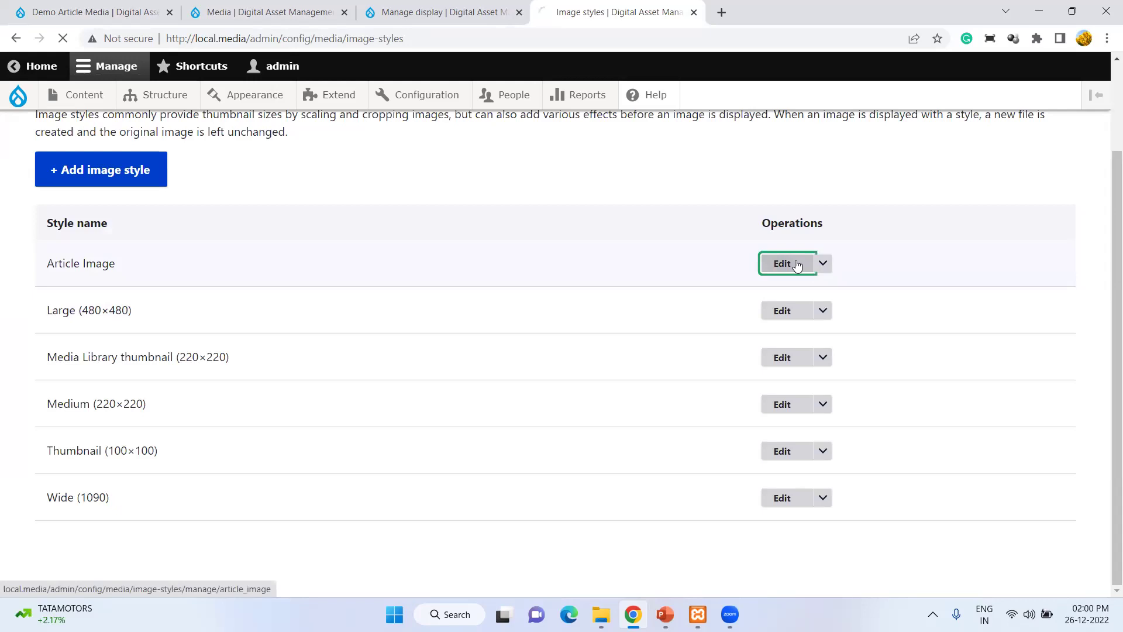
pyautogui.scroll(-3, 221, 369)
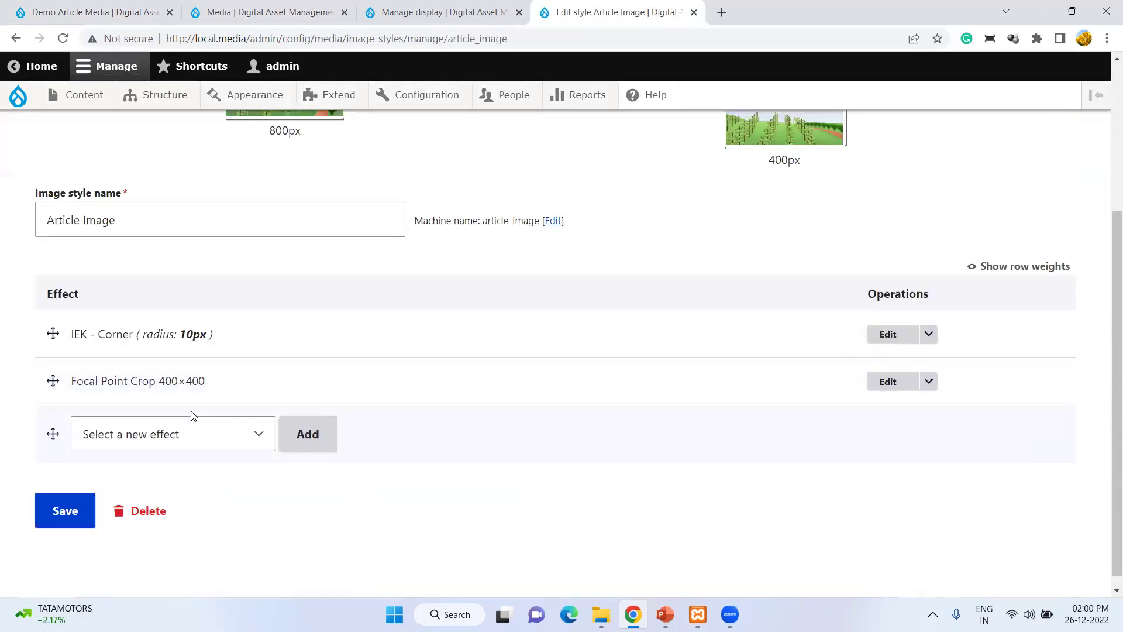
# - Browse the effects available for the Article Image style and reload the demo article page
pyautogui.click(237, 444)
pyautogui.scroll(-1, 233, 334)
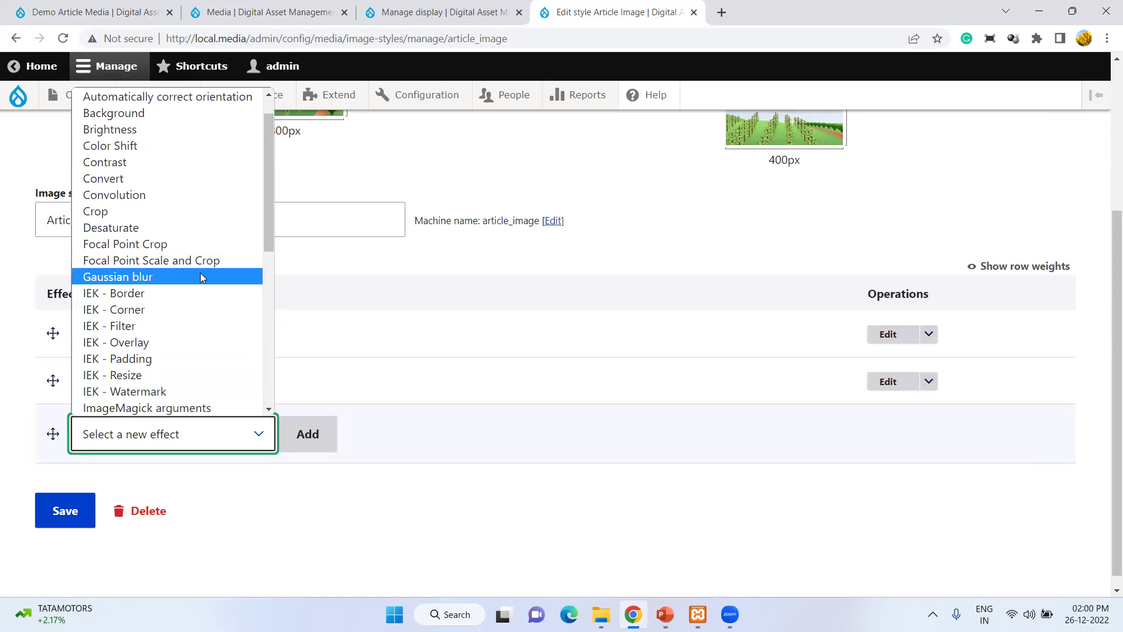
pyautogui.scroll(1, 200, 272)
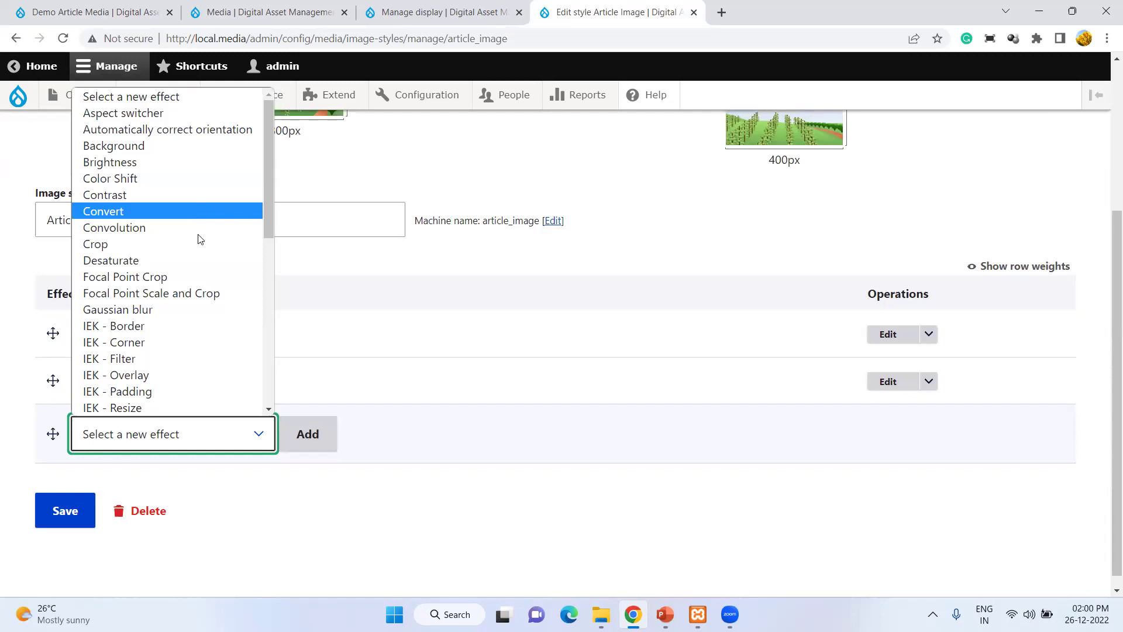
pyautogui.click(253, 480)
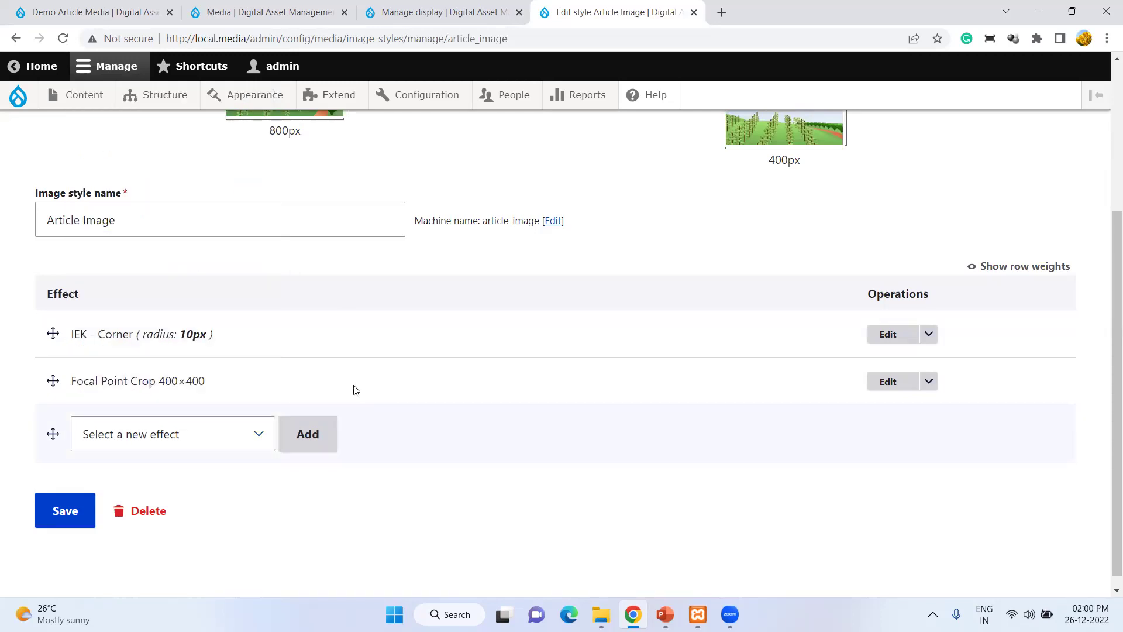
pyautogui.click(84, 10)
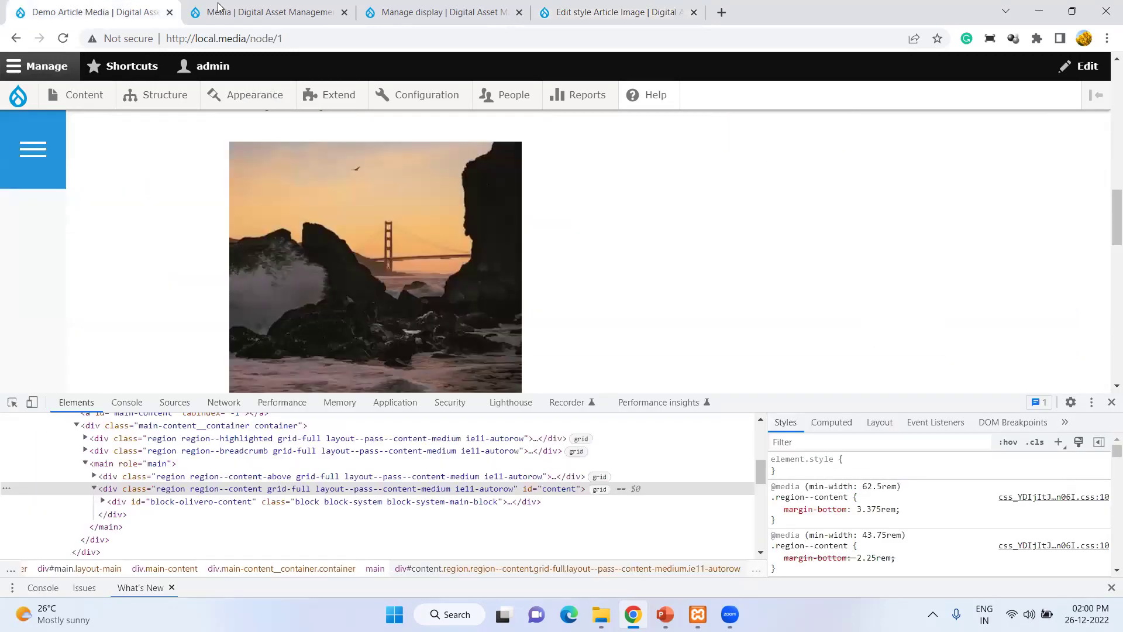
pyautogui.click(63, 38)
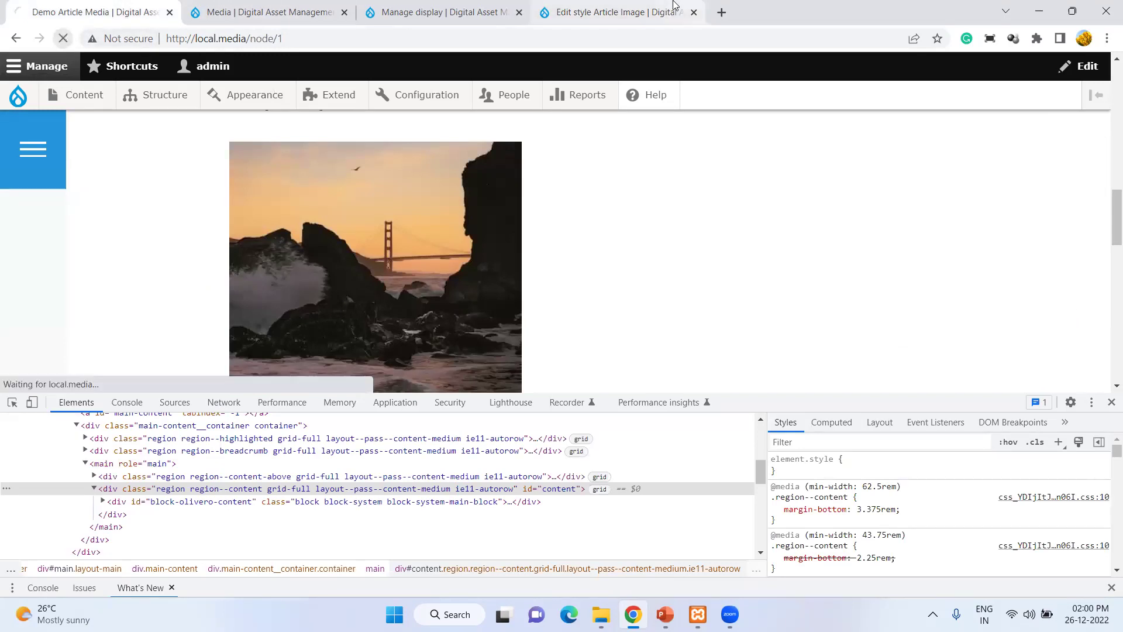
pyautogui.click(621, 12)
# - Open the Background effect's form for the Article Image style, look through its settings and return without adding it
pyautogui.click(240, 438)
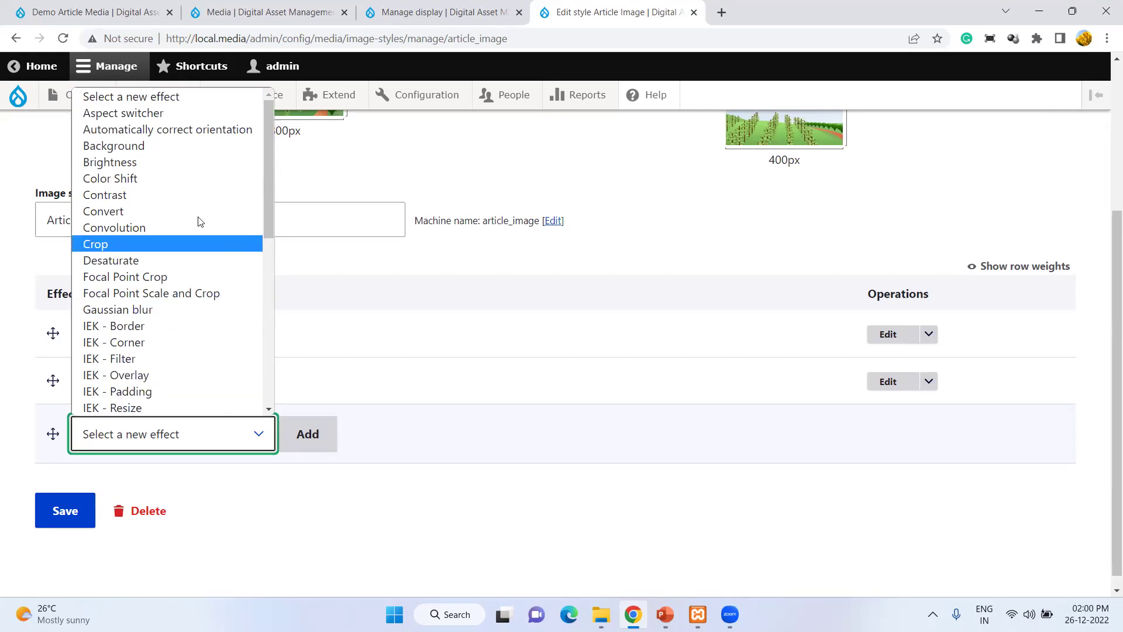
pyautogui.click(185, 146)
pyautogui.click(319, 449)
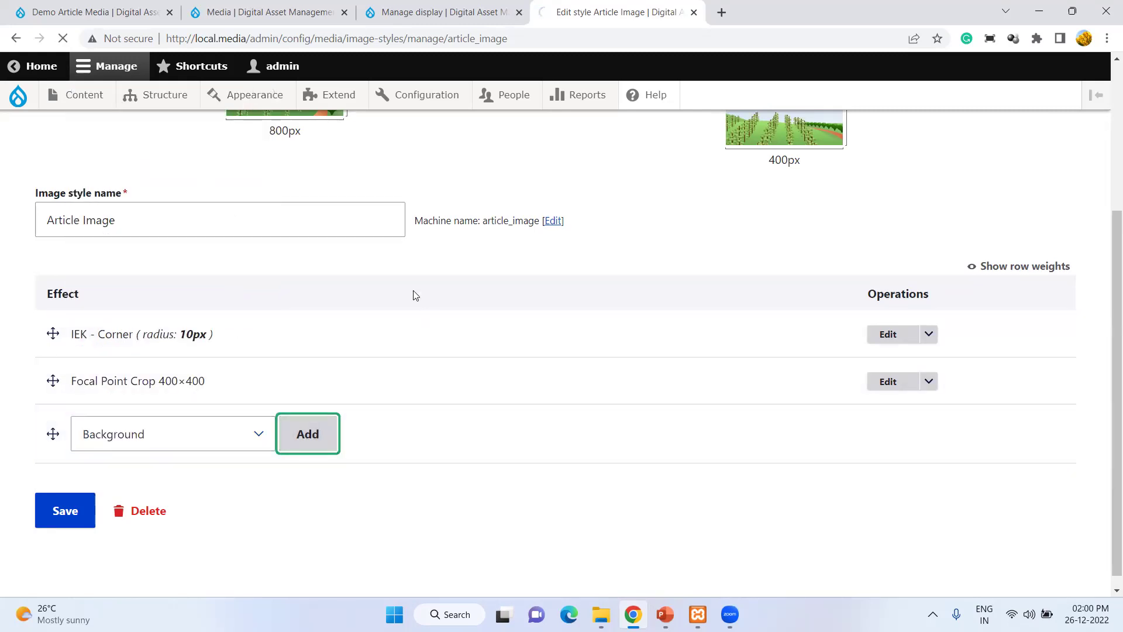
pyautogui.scroll(-8, 331, 336)
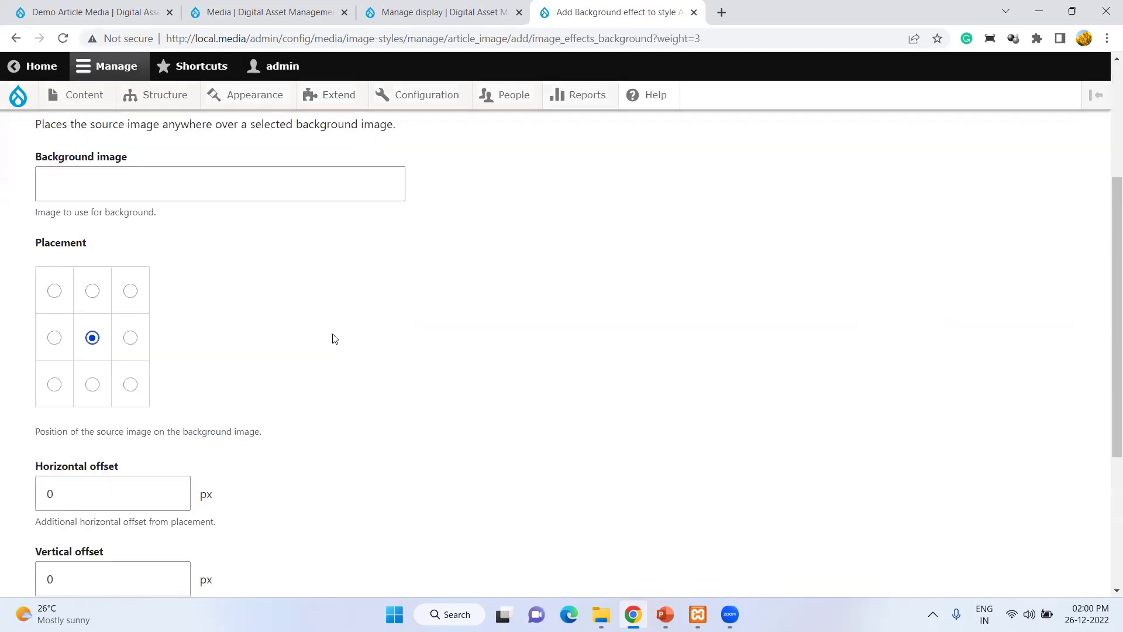
pyautogui.scroll(10, 332, 336)
pyautogui.click(57, 67)
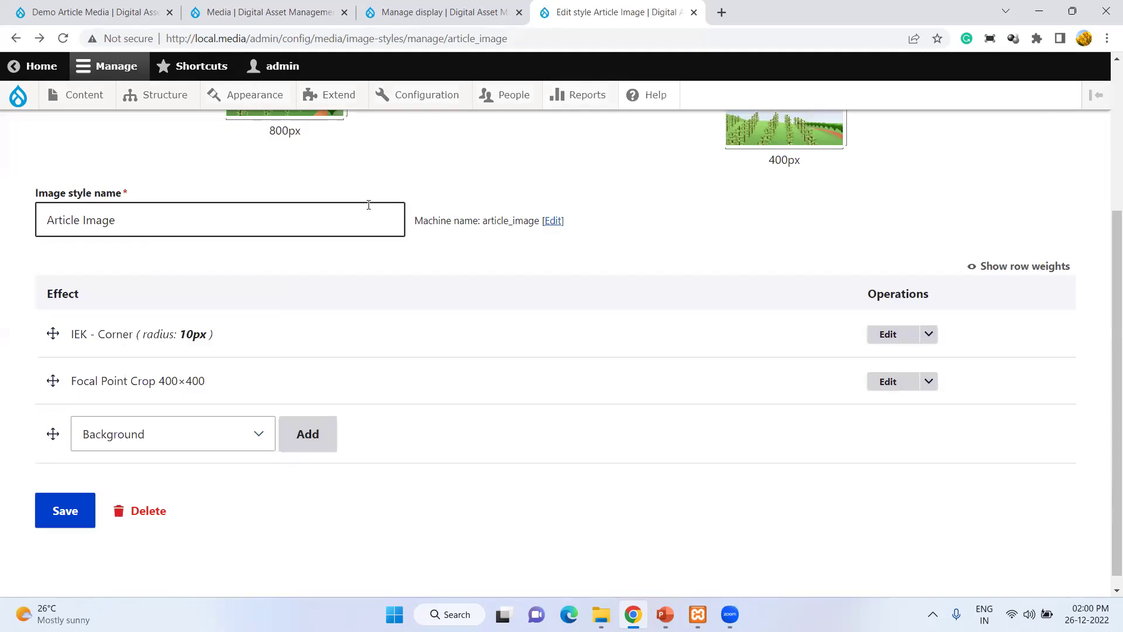
# - Examine the settings of the Article Image style's IEK - Corner and Focal Point Crop effects without changing them
pyautogui.scroll(2, 197, 371)
pyautogui.scroll(-2, 196, 372)
pyautogui.scroll(2, 197, 371)
pyautogui.scroll(-2, 197, 371)
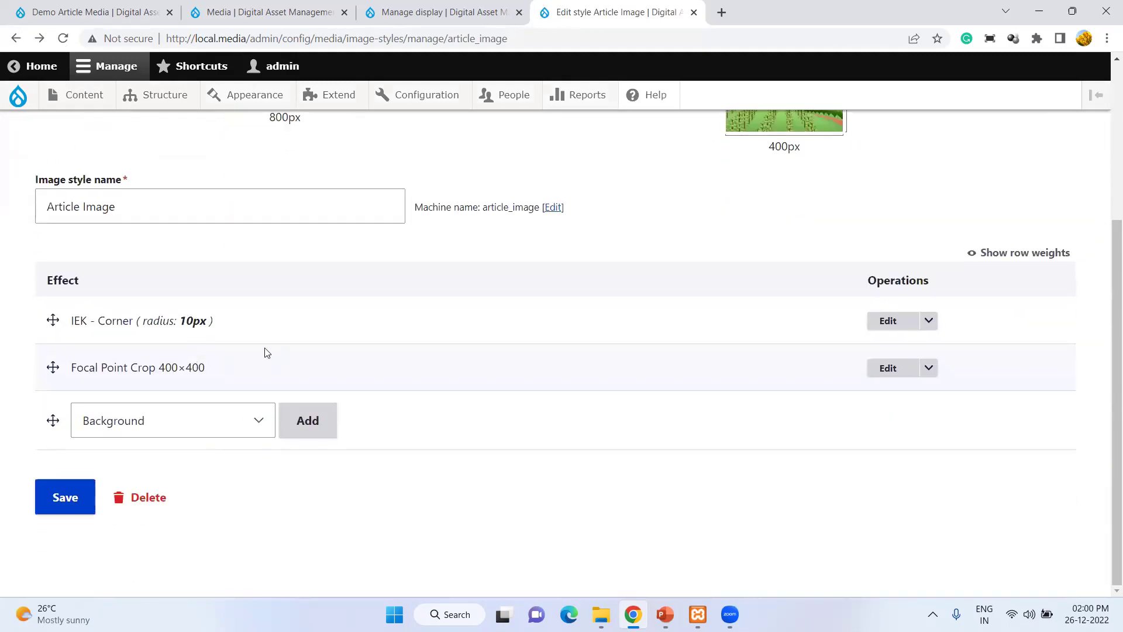
pyautogui.click(896, 316)
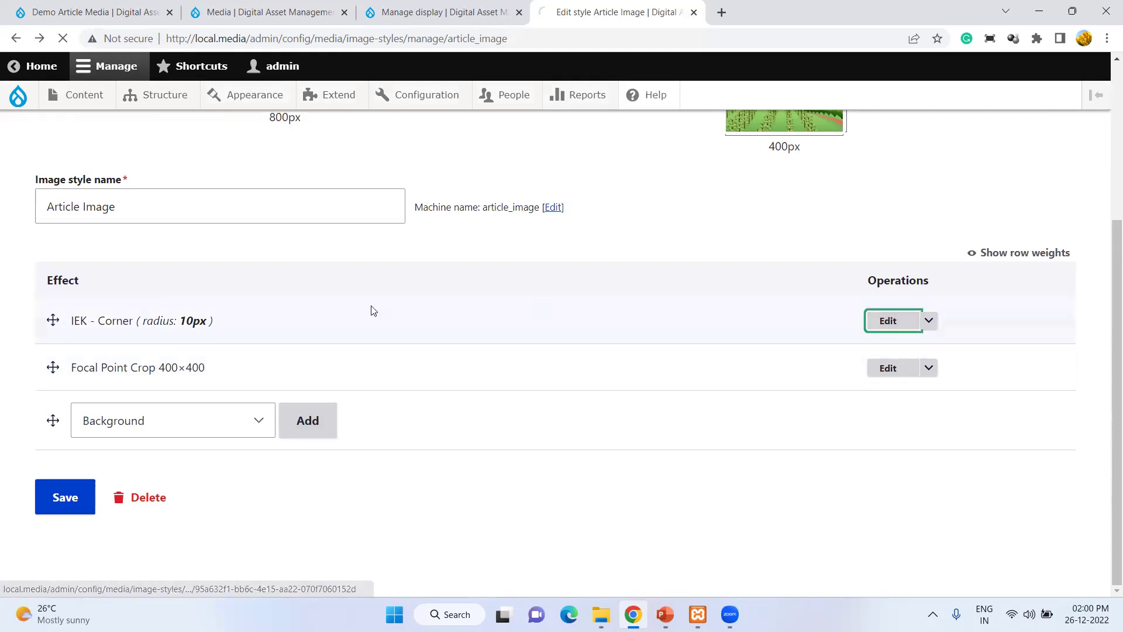
pyautogui.click(16, 38)
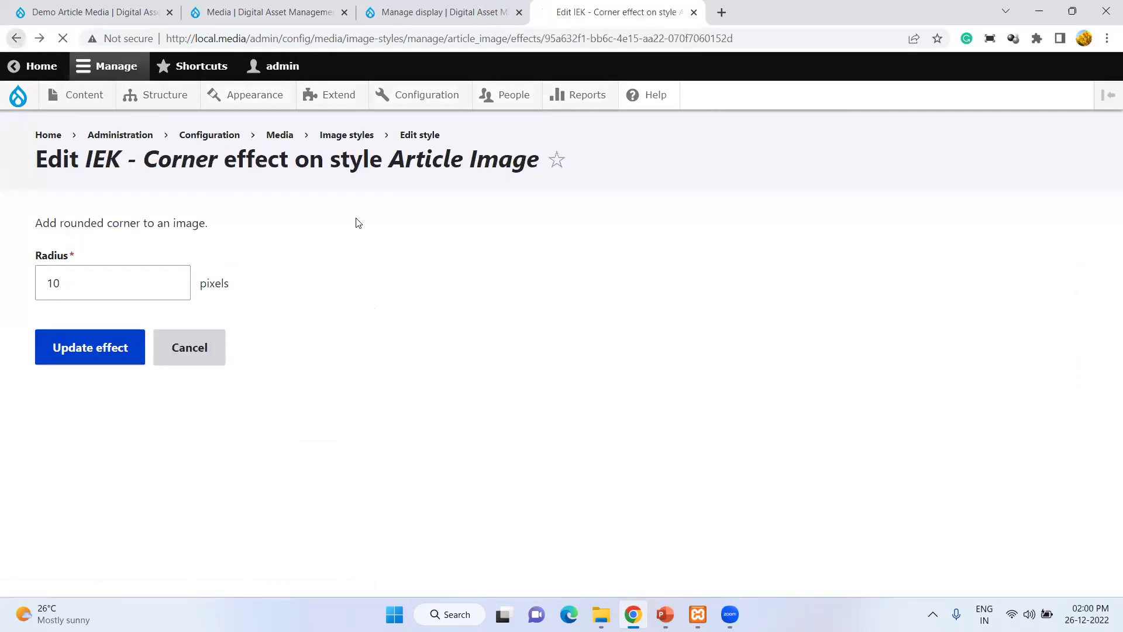
pyautogui.click(889, 367)
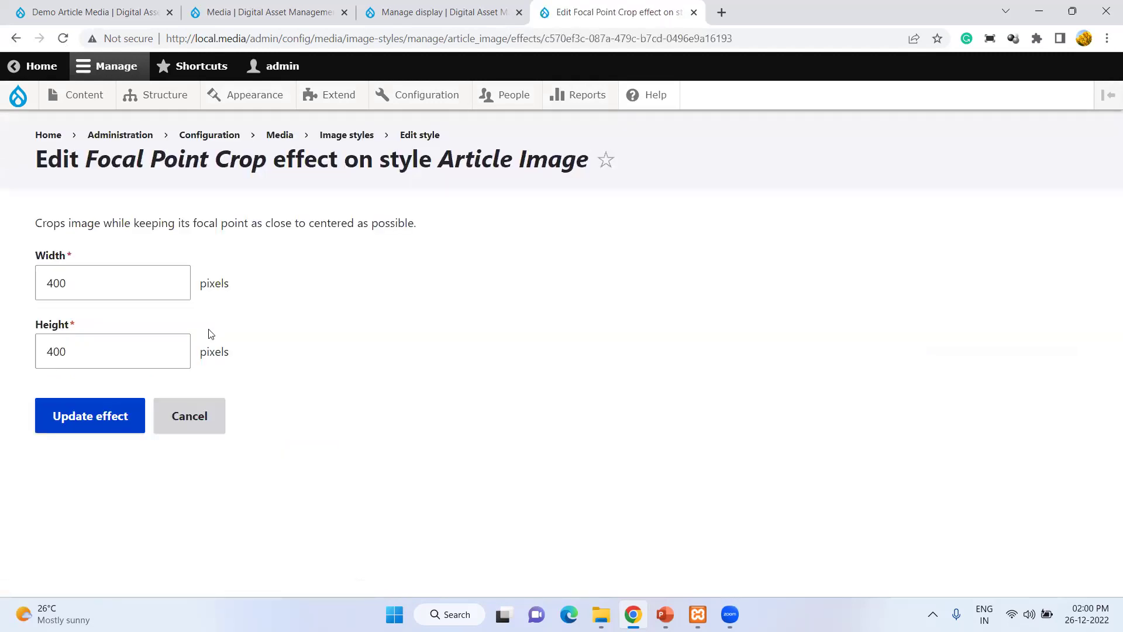
pyautogui.click(13, 37)
# - Delete the Focal Point Crop effect from the Article Image style, check the style's preview and save the style
pyautogui.click(929, 368)
pyautogui.click(894, 387)
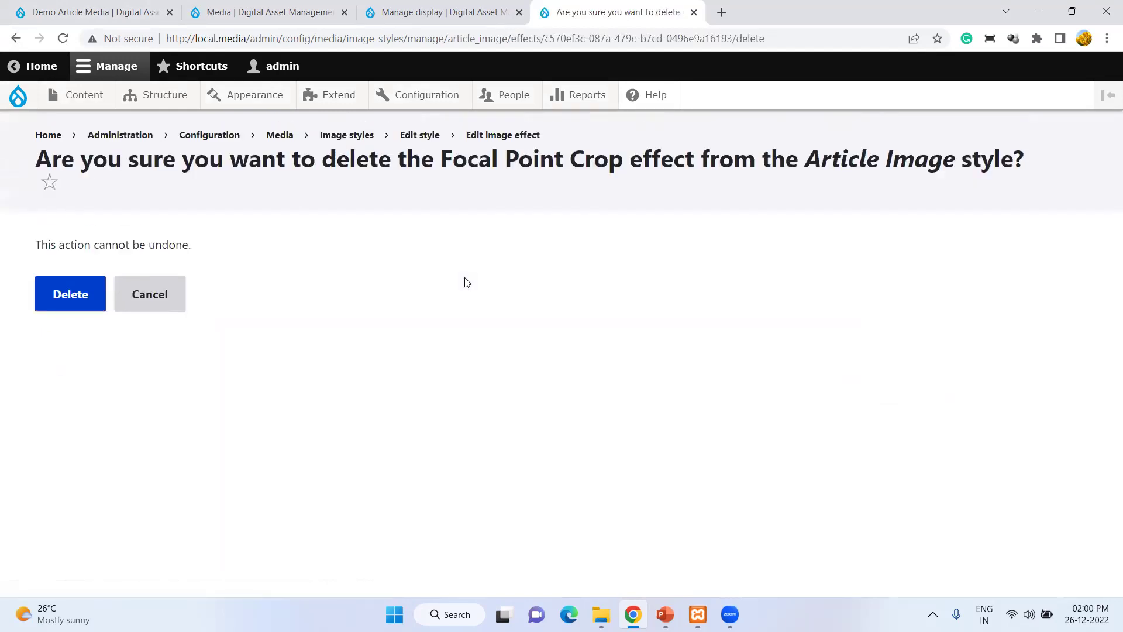
pyautogui.click(42, 303)
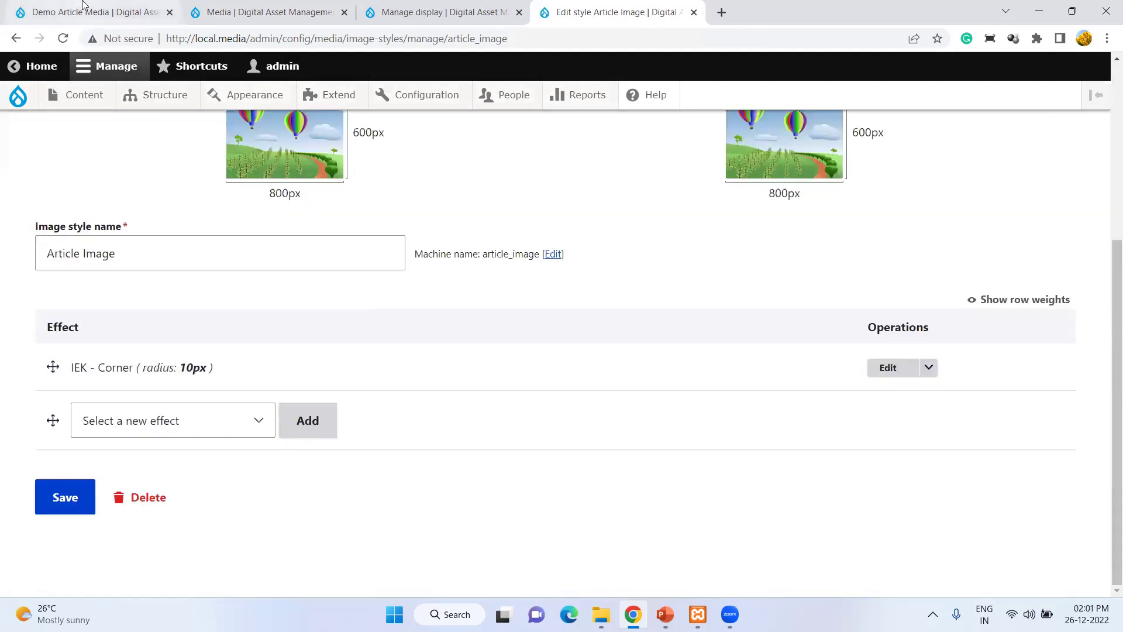
pyautogui.scroll(4, 189, 255)
pyautogui.click(191, 258)
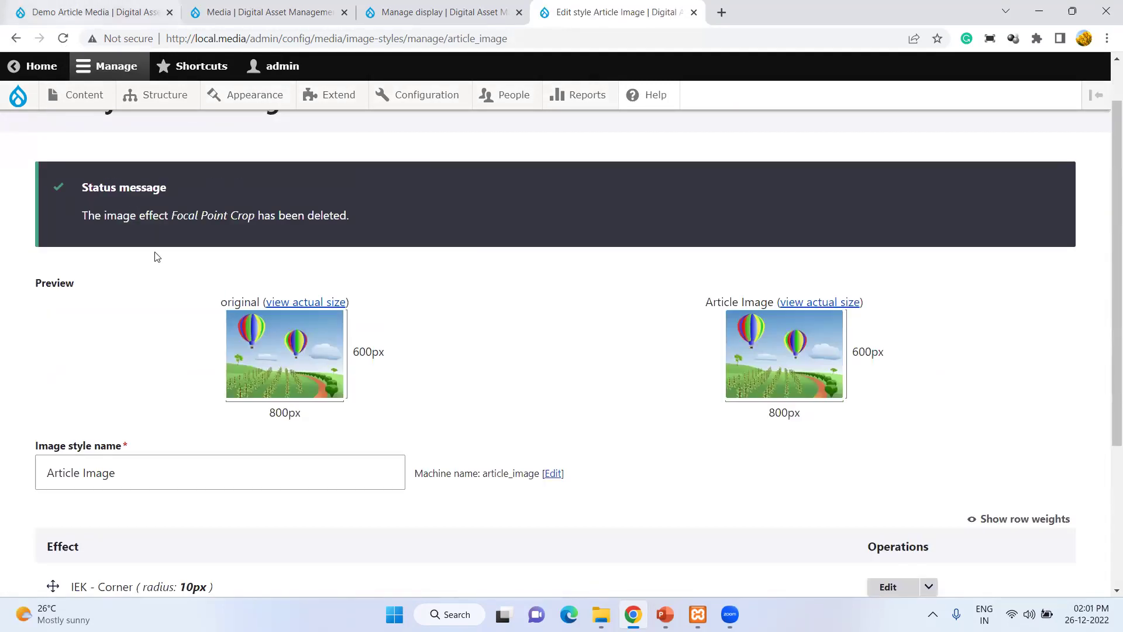
pyautogui.scroll(-4, 156, 257)
pyautogui.click(173, 5)
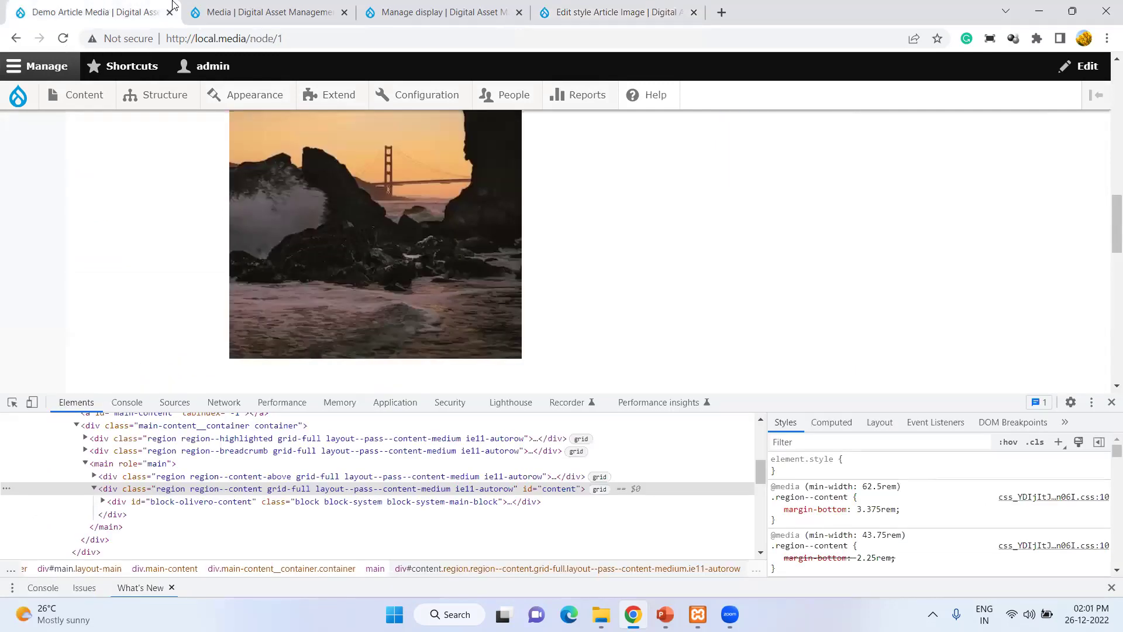
pyautogui.click(637, 7)
pyautogui.click(65, 497)
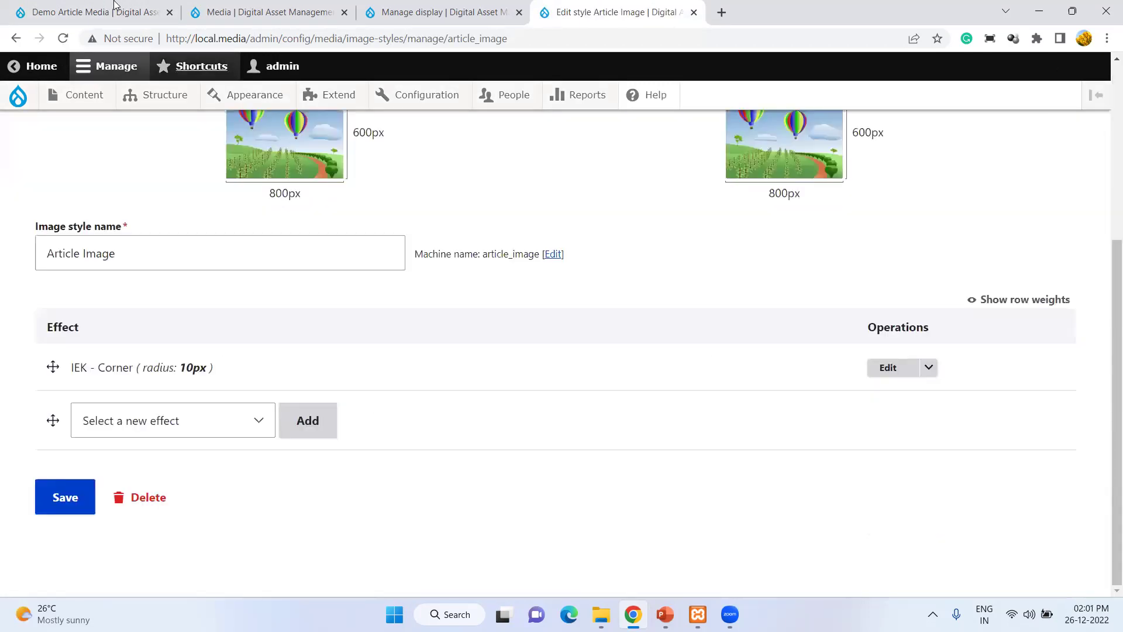
# - Flush all of the site's caches from the demo article page
pyautogui.click(118, 10)
pyautogui.scroll(3, 173, 276)
pyautogui.moveTo(18, 95)
pyautogui.click(51, 153)
pyautogui.scroll(-1, 383, 255)
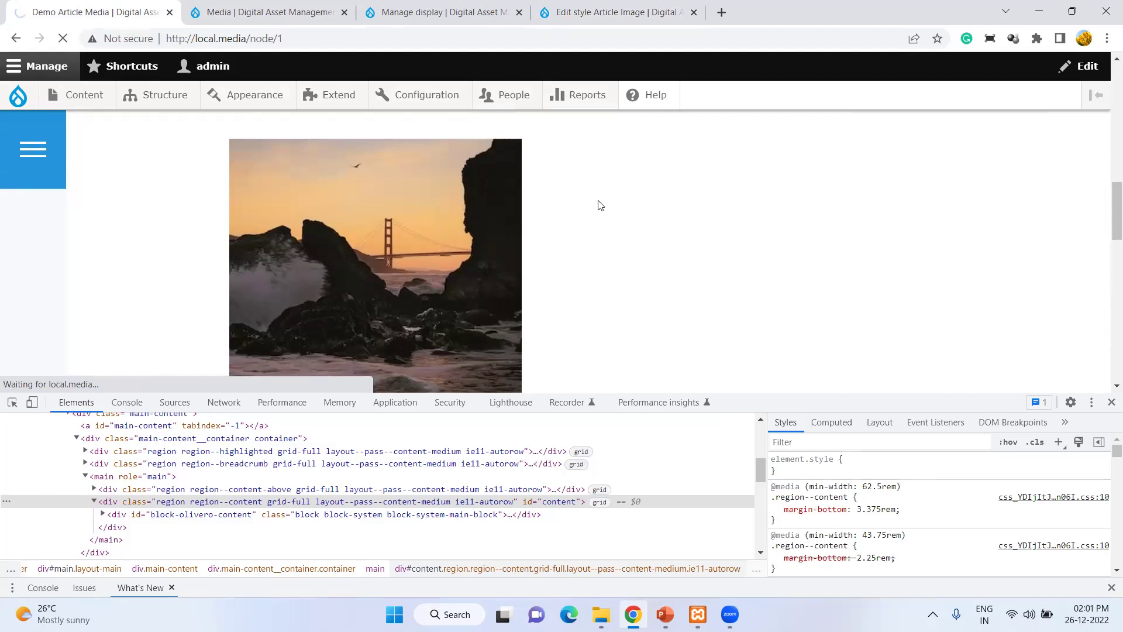
# - Check the shape and corners of the sunset image on the reloaded demo article page
pyautogui.click(657, 6)
pyautogui.click(108, 9)
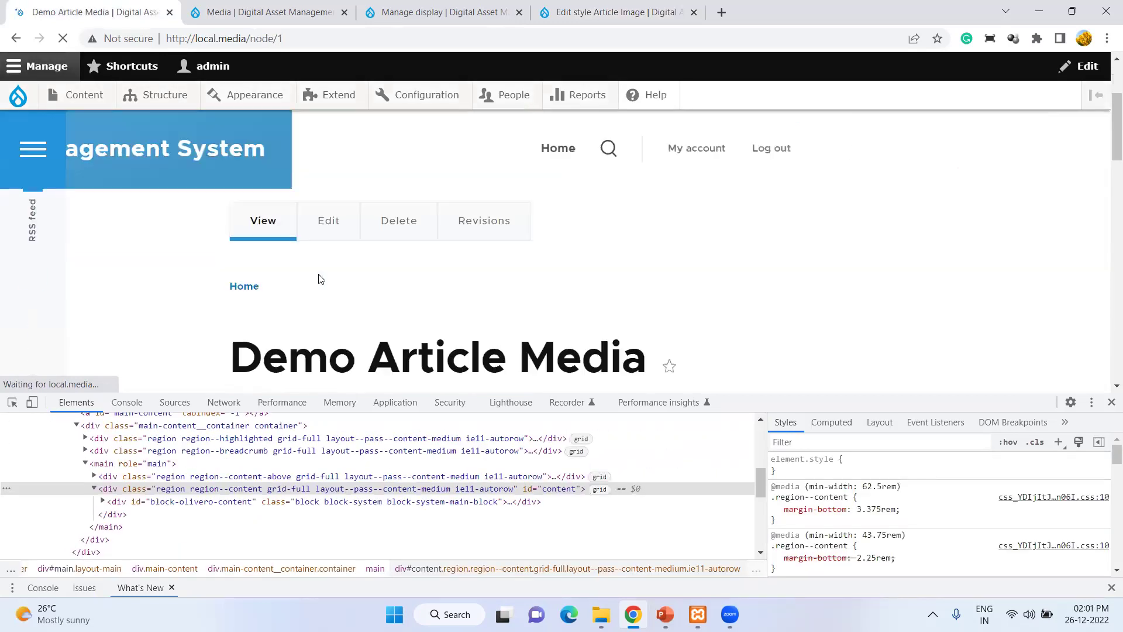
pyautogui.scroll(-8, 317, 274)
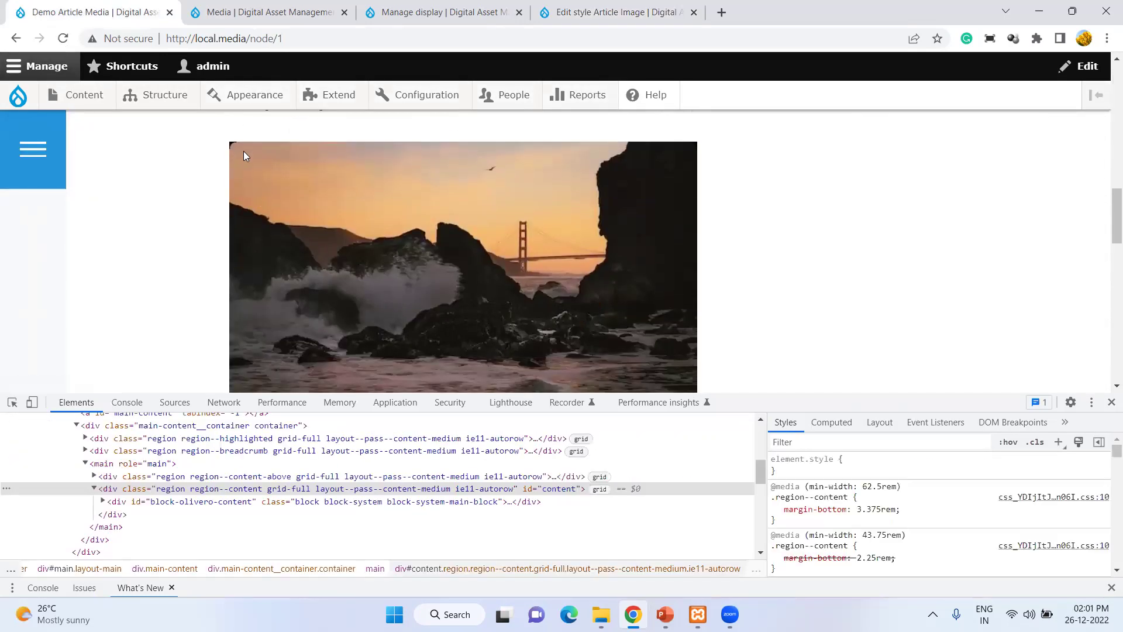
# - Empty the browser cache, hard reload the demo article page and check the sunset image's corners
pyautogui.rightClick(63, 39)
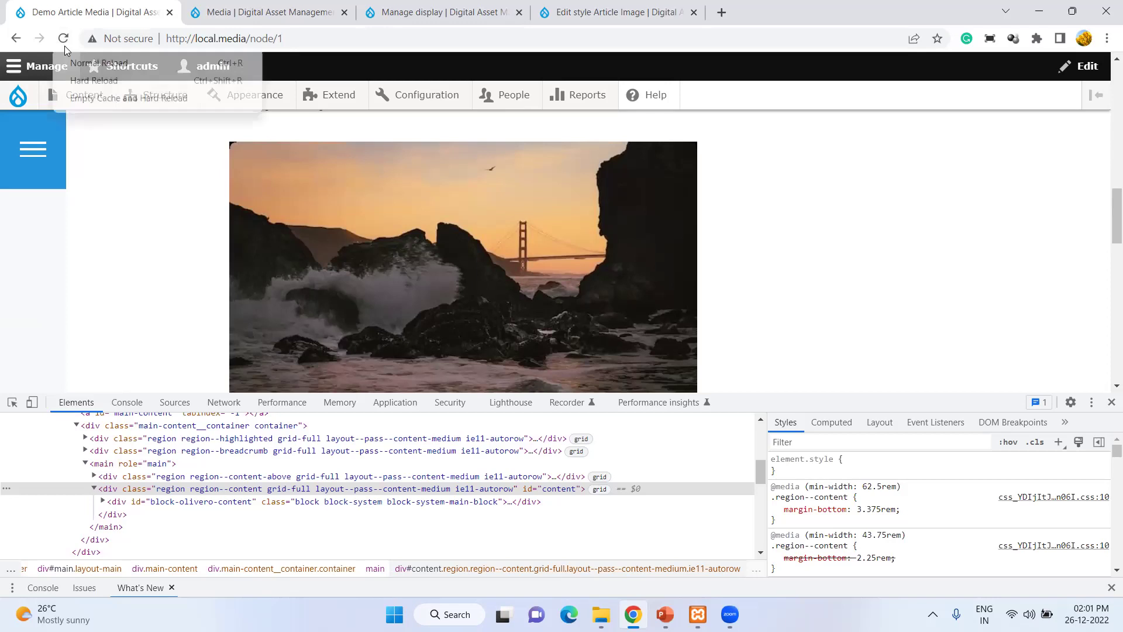
pyautogui.click(117, 96)
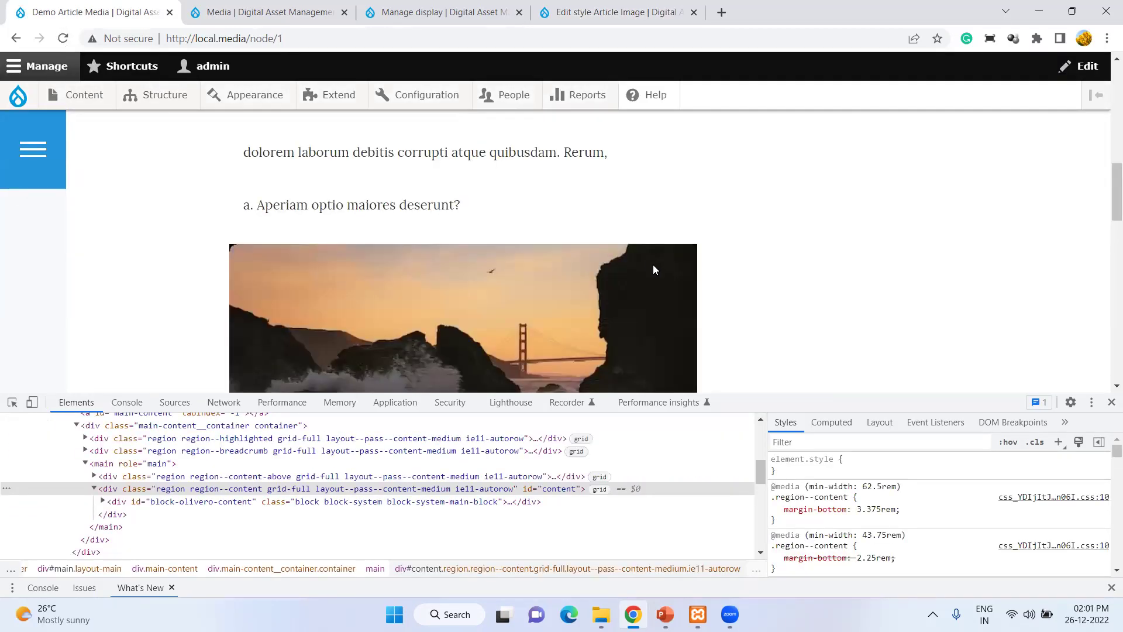
pyautogui.scroll(-5, 653, 265)
pyautogui.scroll(3, 287, 286)
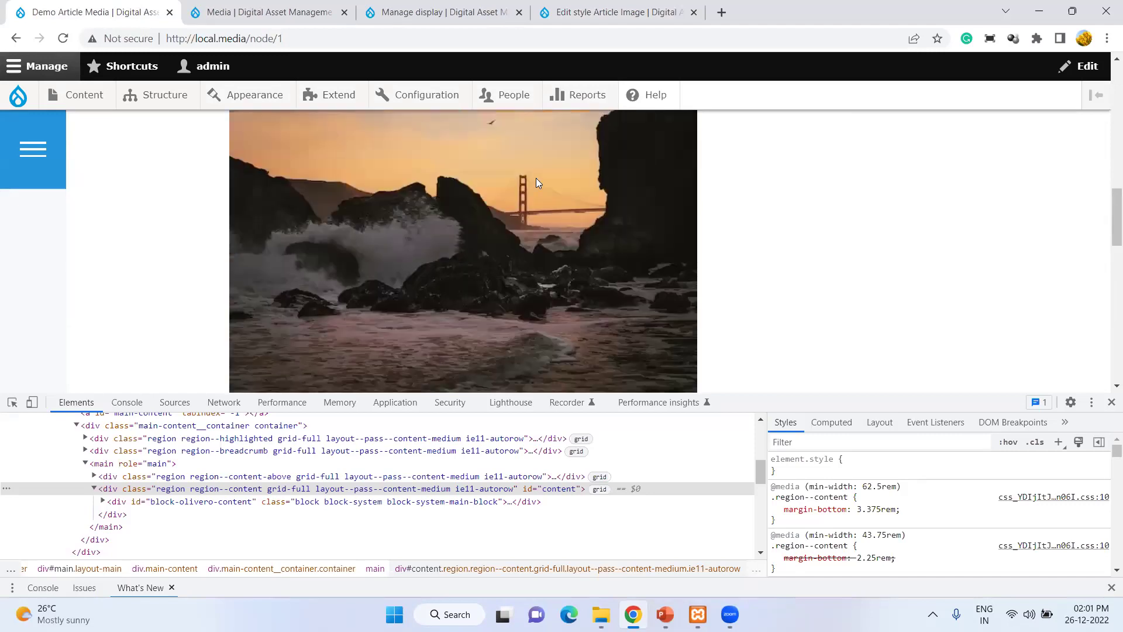
# - Add an IEK - Border effect to the Article Image style with colour #EDEDED and 5 px thickness on all four sides
pyautogui.hotkey('ctrl', '4')
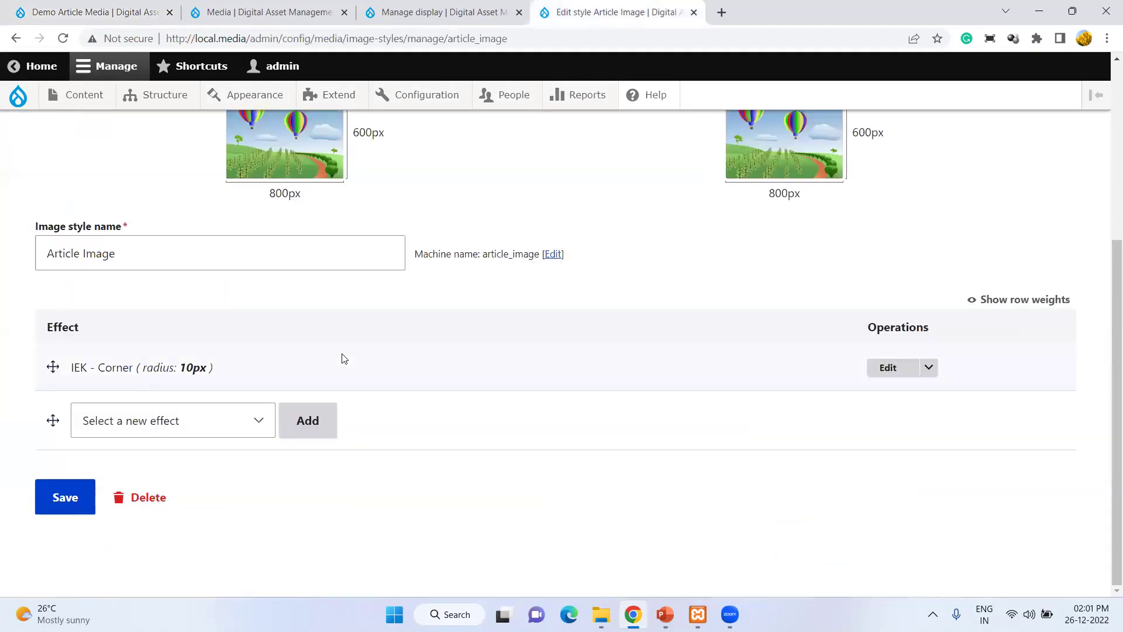
pyautogui.click(190, 422)
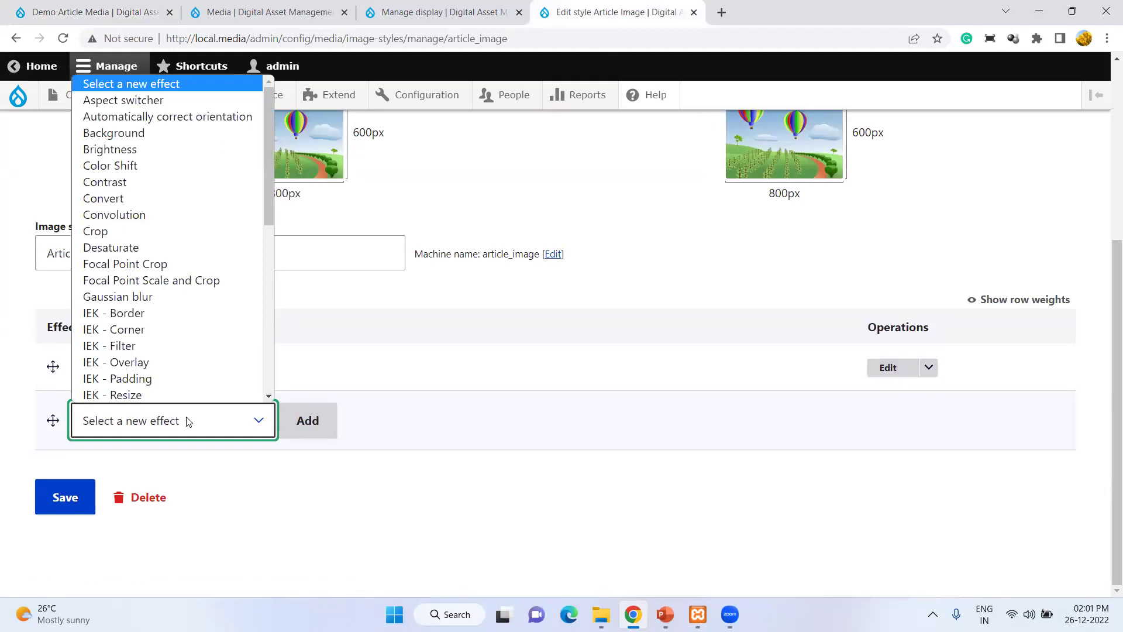
pyautogui.click(185, 311)
pyautogui.click(325, 424)
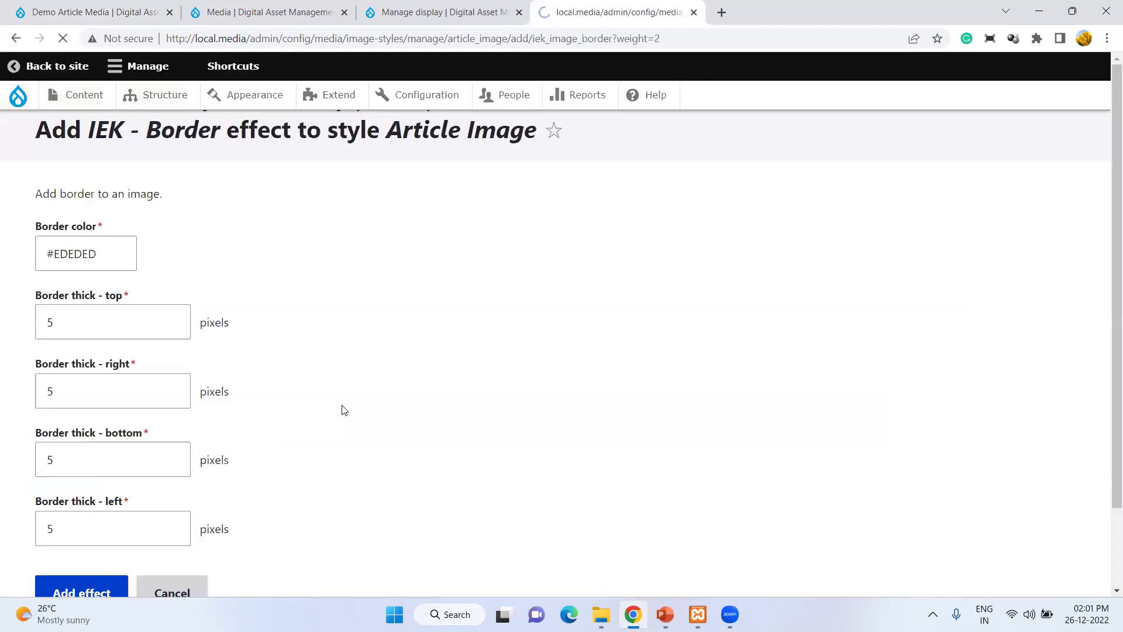
pyautogui.scroll(-3, 344, 410)
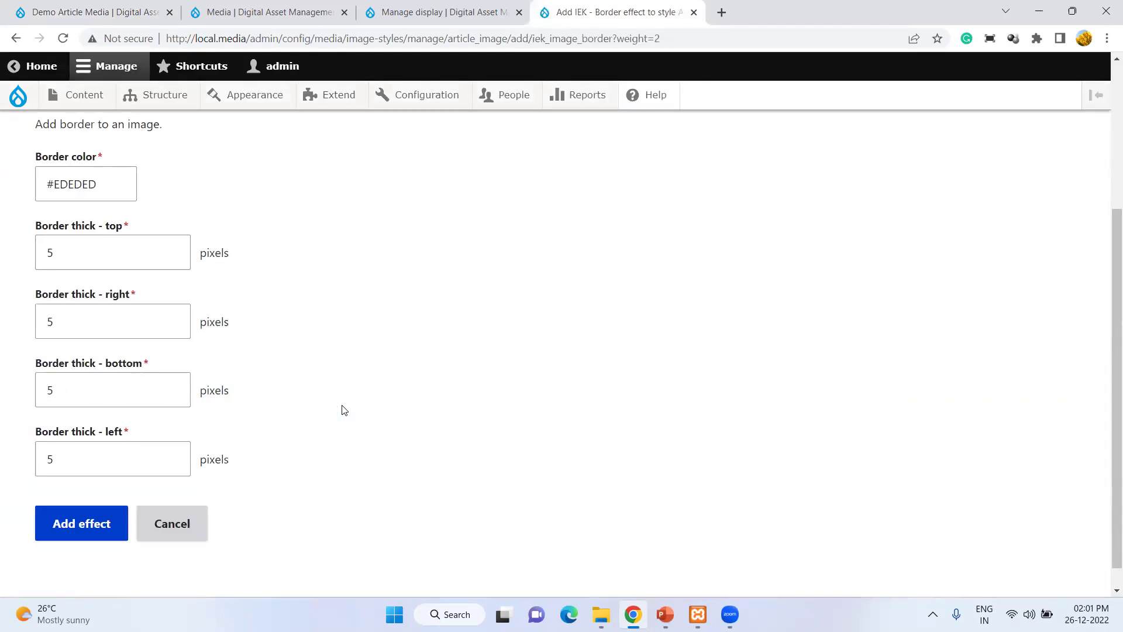
pyautogui.click(55, 536)
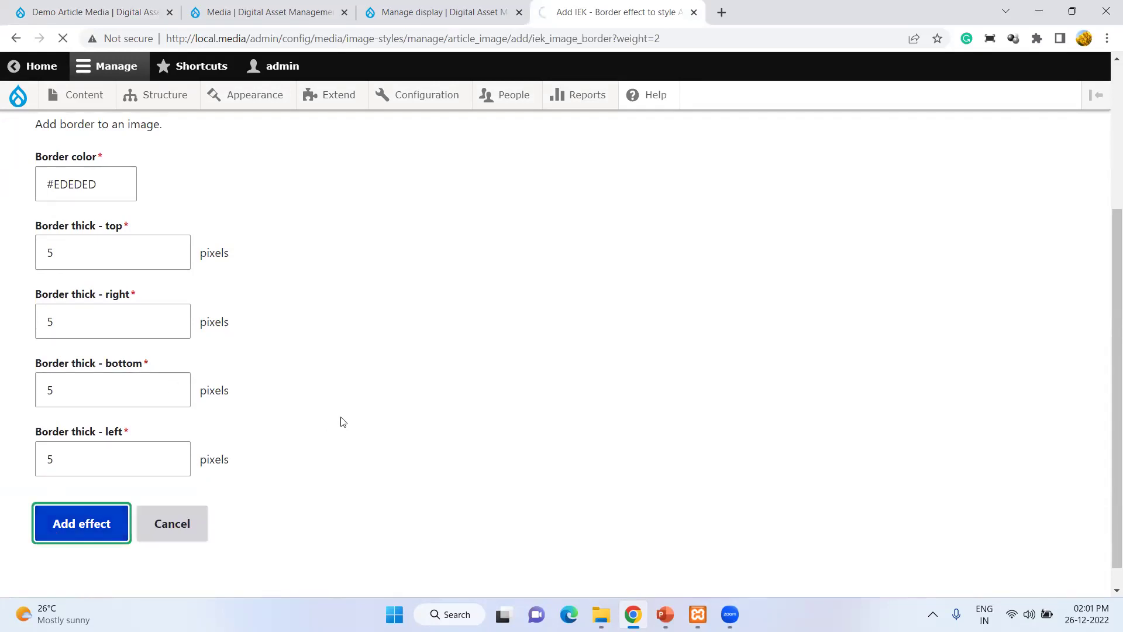
pyautogui.scroll(-3, 344, 421)
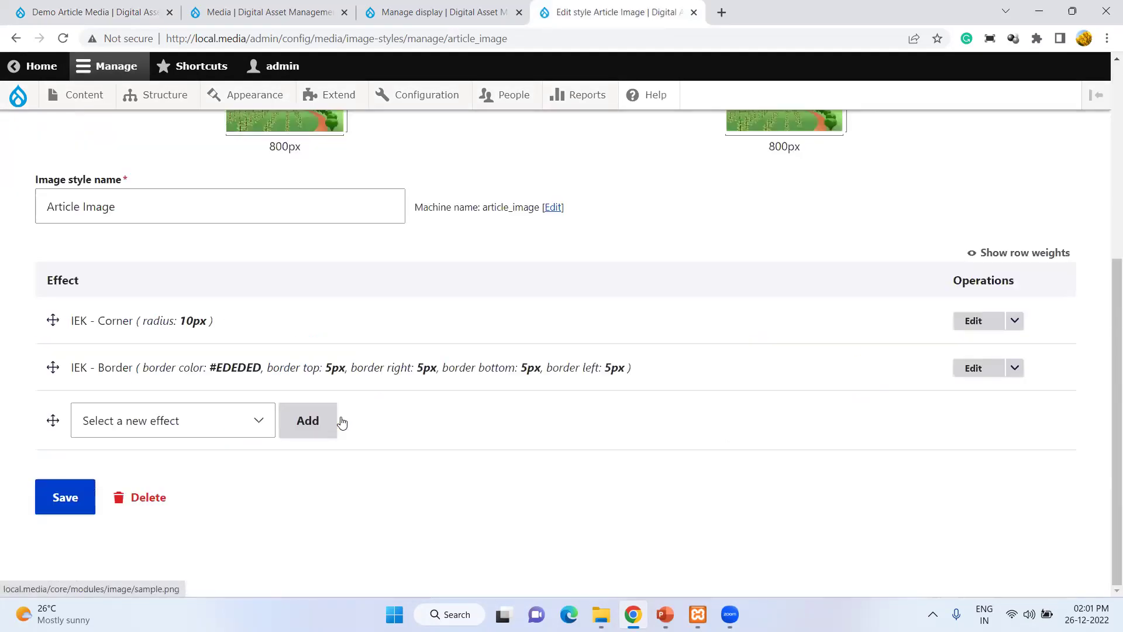
# - Hard reload the demo article page with an emptied cache and examine the border around the sunset image
pyautogui.click(105, 8)
pyautogui.rightClick(64, 38)
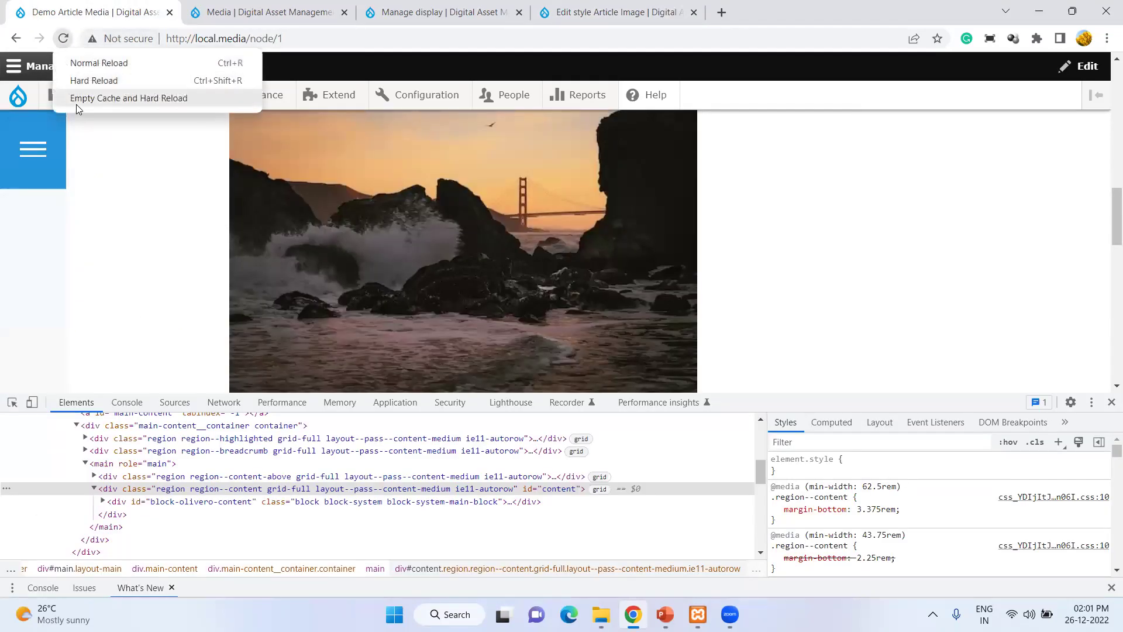
pyautogui.click(76, 103)
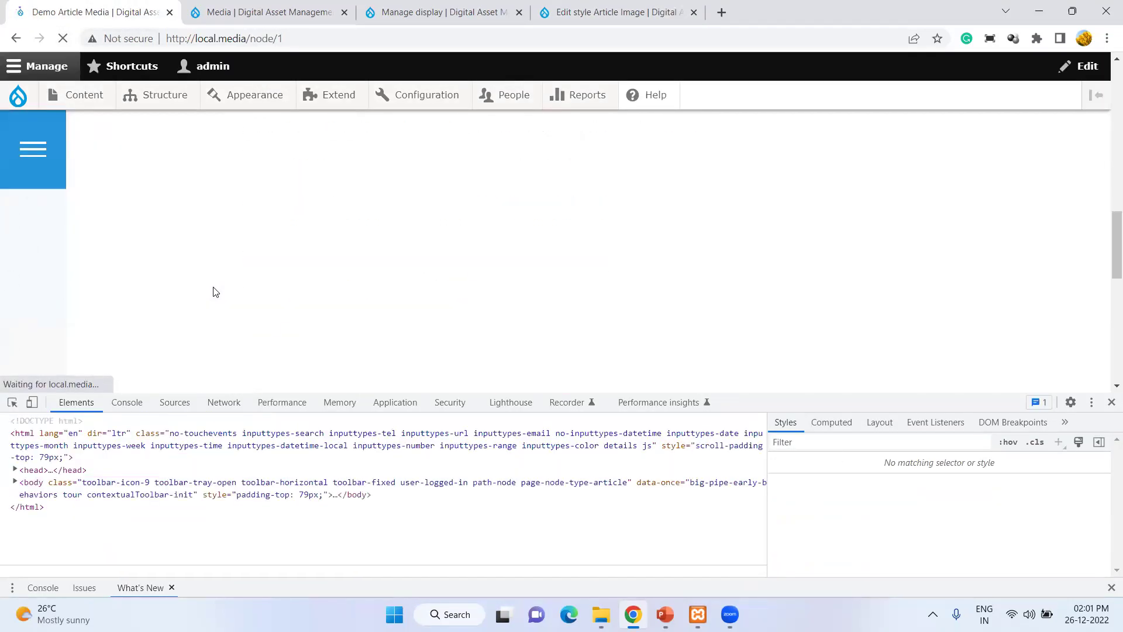
pyautogui.scroll(-5, 214, 292)
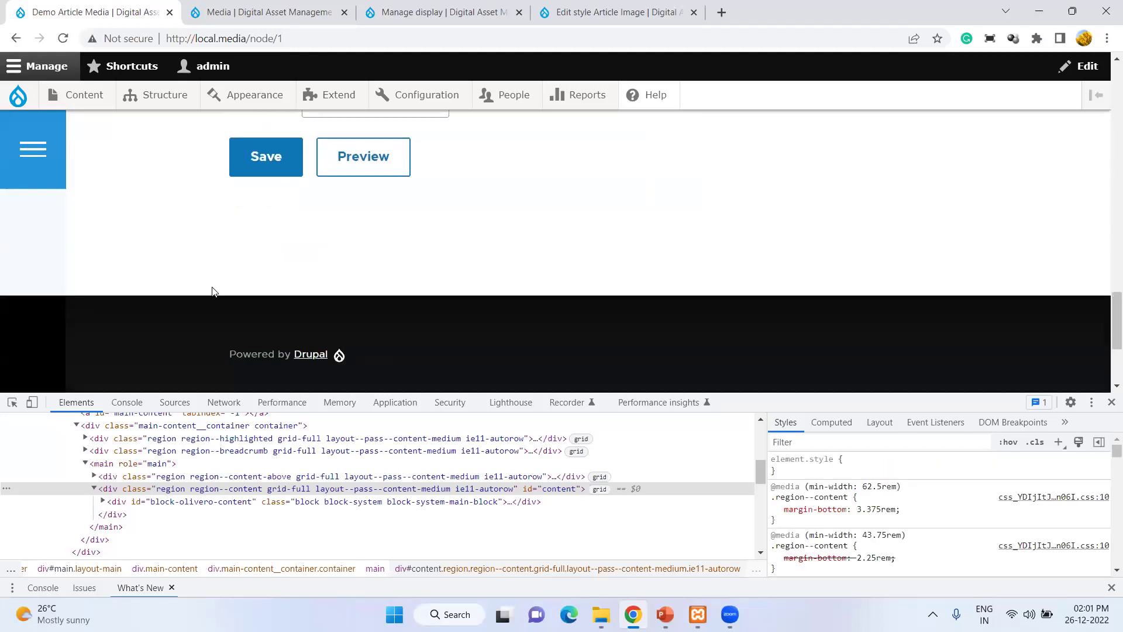
pyautogui.scroll(10, 214, 292)
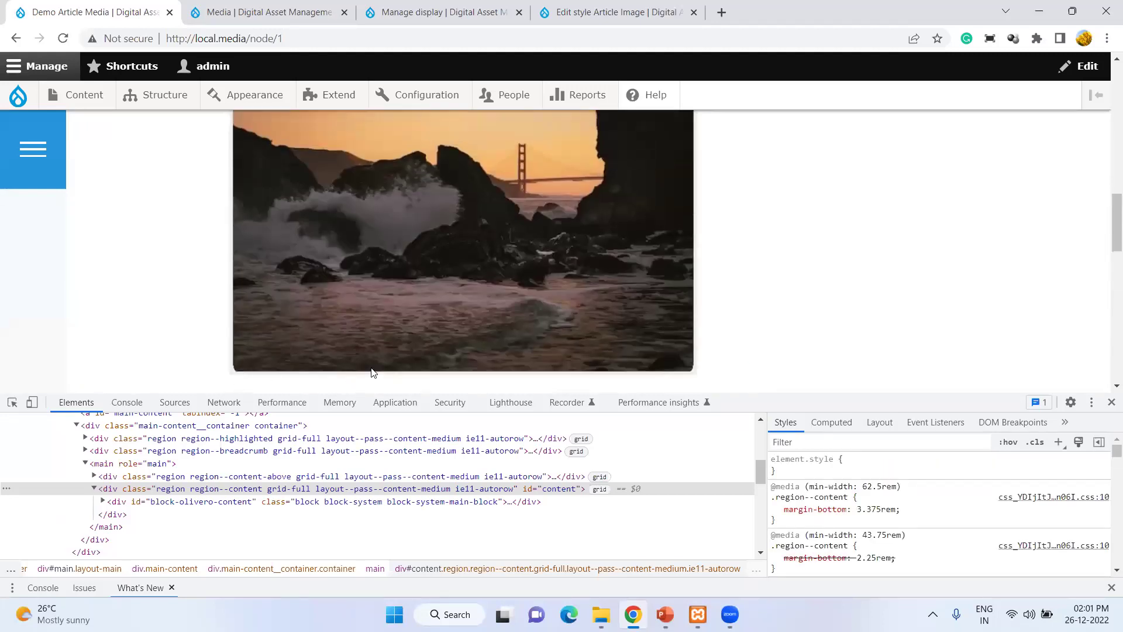
pyautogui.scroll(3, 746, 296)
pyautogui.scroll(-2, 741, 293)
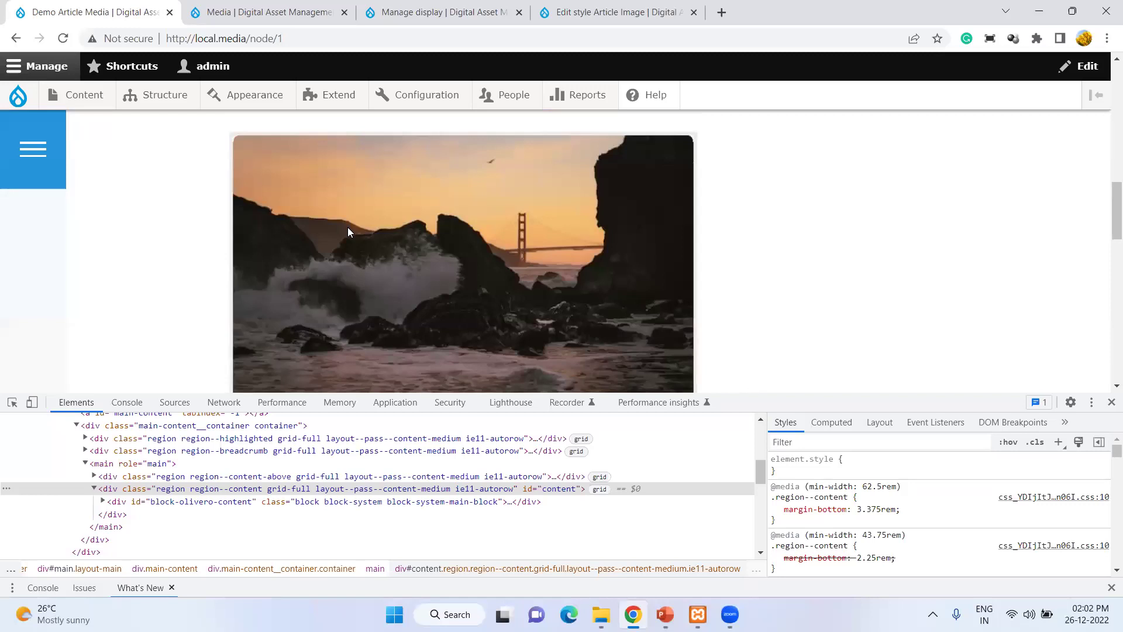
# - Review the IEK - Border effect's colour and thickness settings and compare them with the sunset image on the demo article page
pyautogui.click(597, 16)
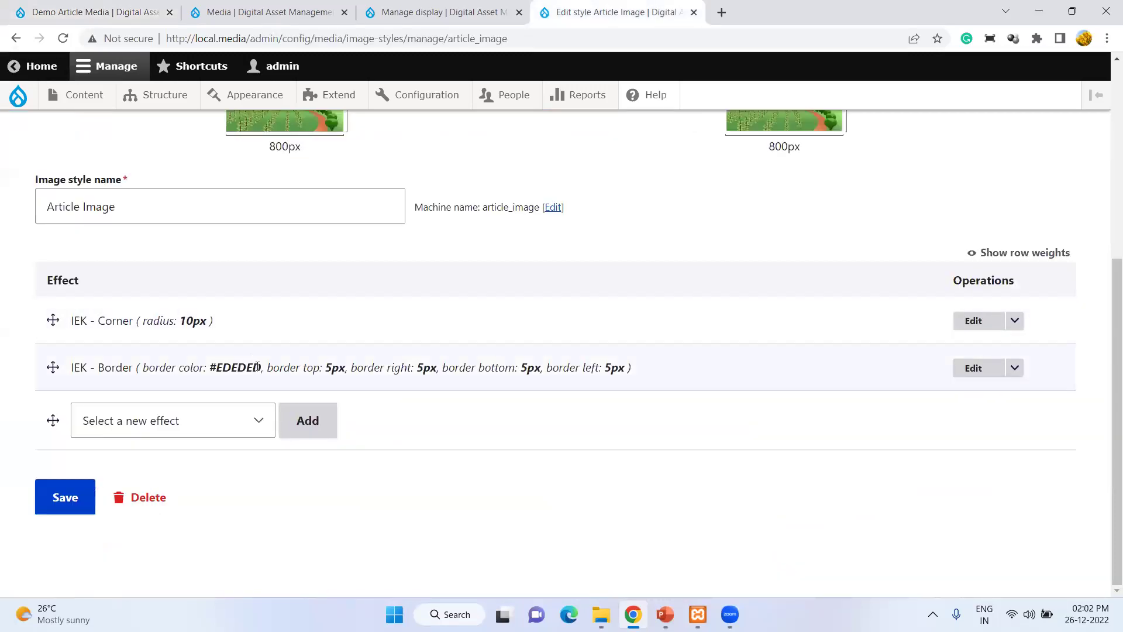
pyautogui.click(973, 368)
pyautogui.click(112, 281)
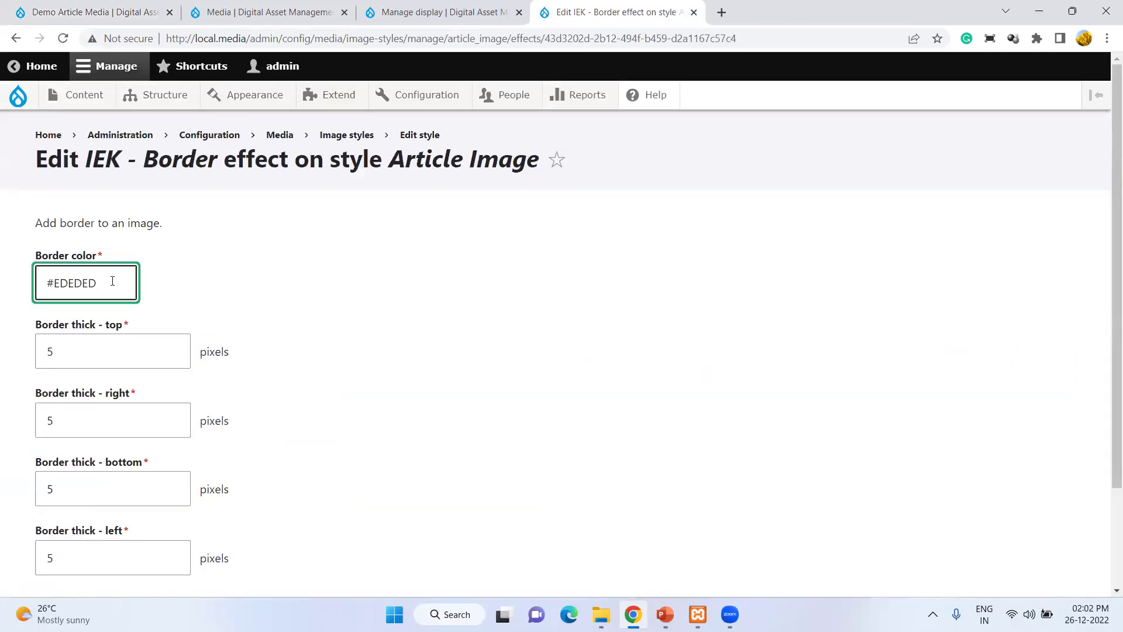
pyautogui.click(92, 13)
pyautogui.scroll(2, 275, 304)
pyautogui.scroll(-3, 280, 319)
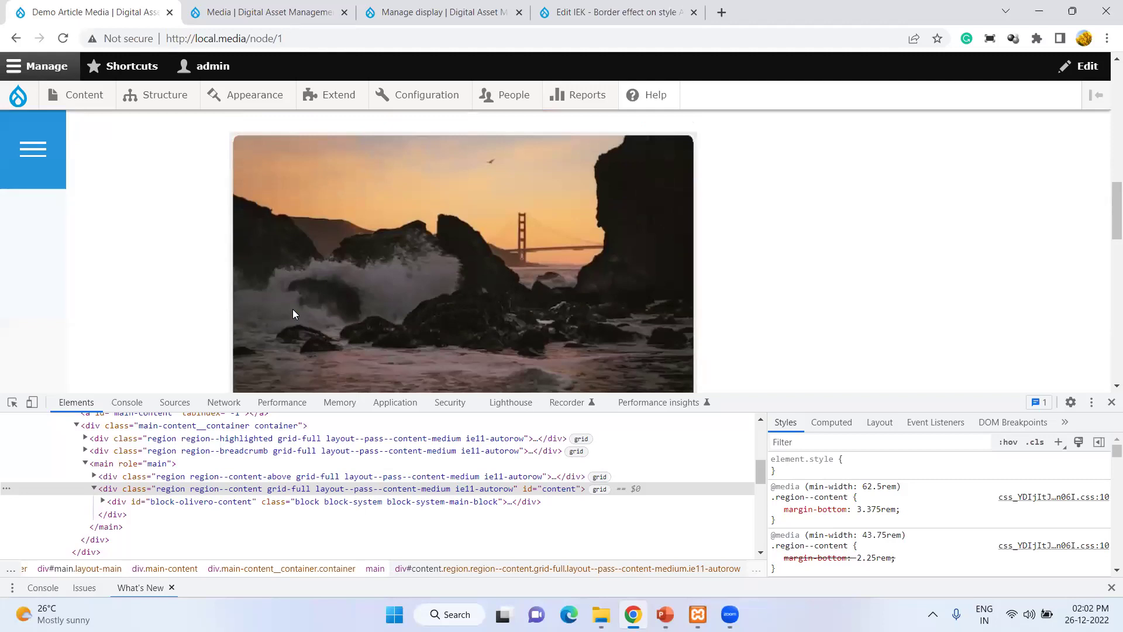
pyautogui.click(620, 12)
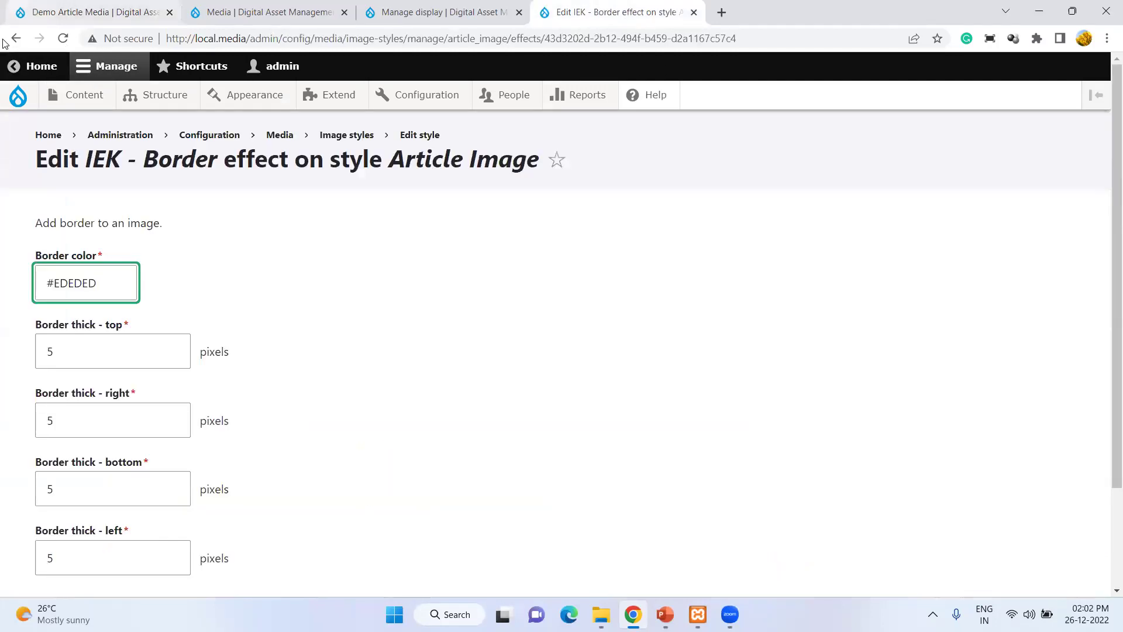
# - Delete the IEK - Border effect from the Article Image style
pyautogui.scroll(-3, 495, 268)
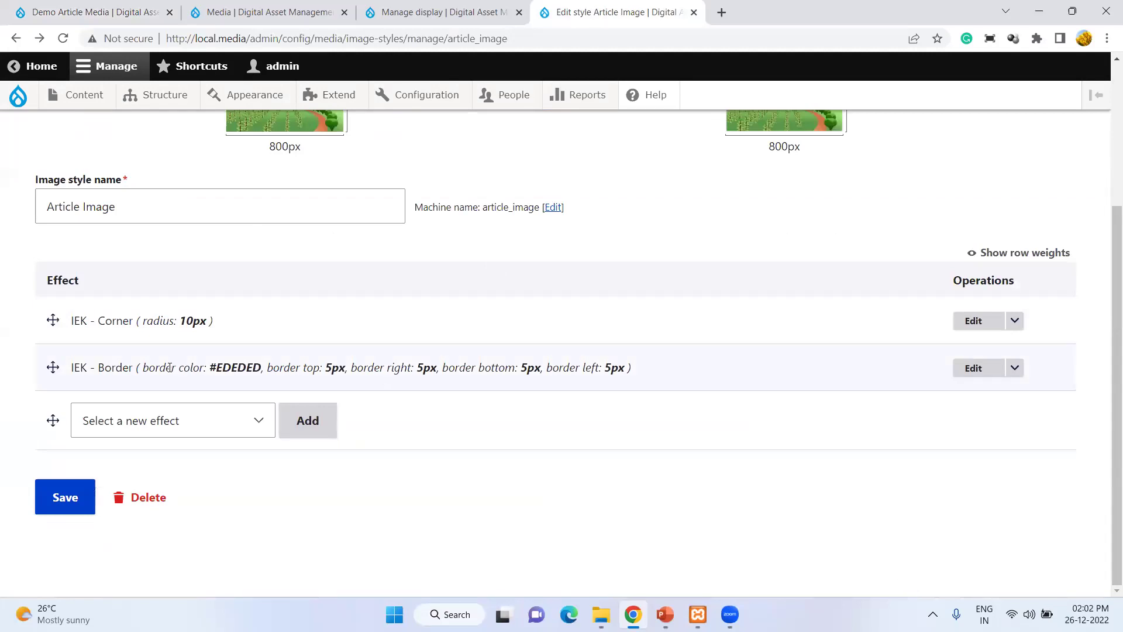
pyautogui.click(1015, 368)
pyautogui.click(978, 387)
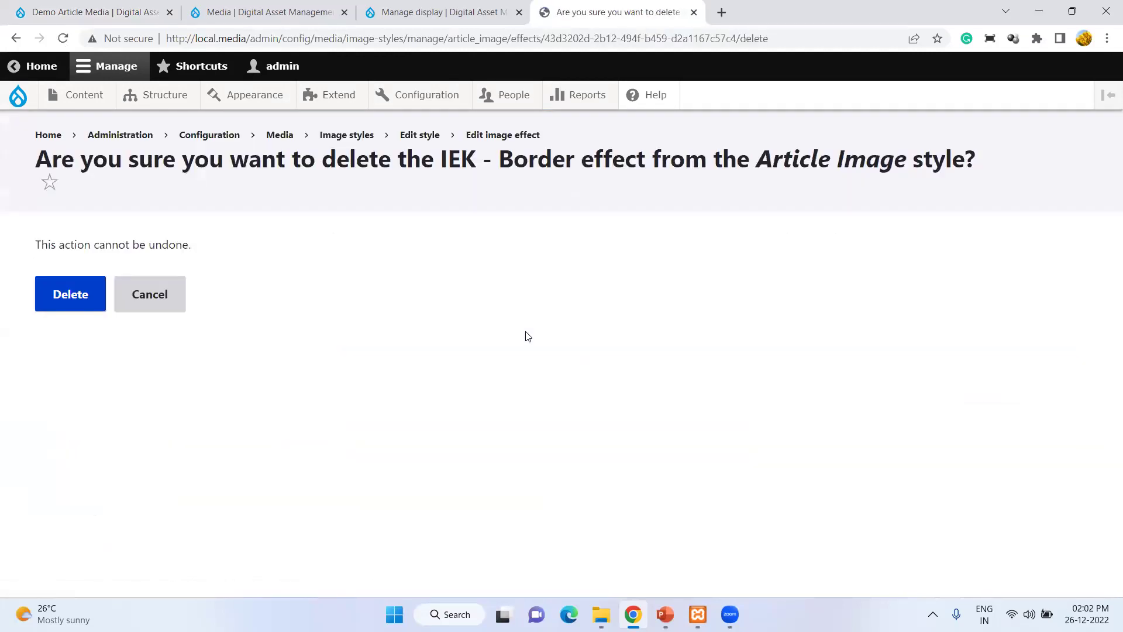
pyautogui.click(57, 297)
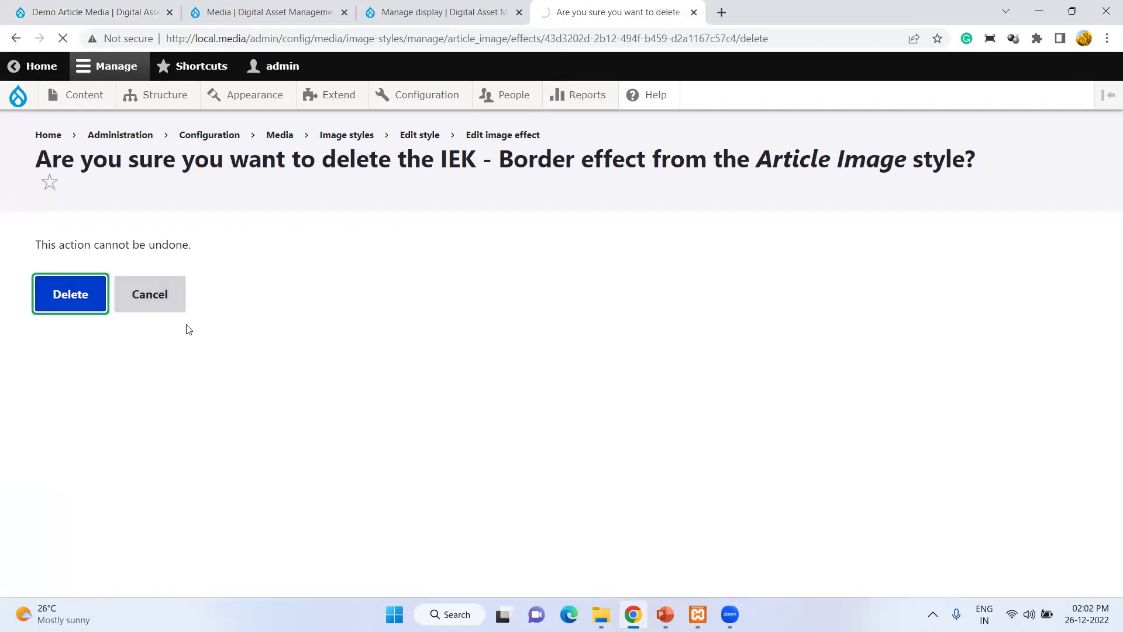
pyautogui.scroll(-5, 228, 337)
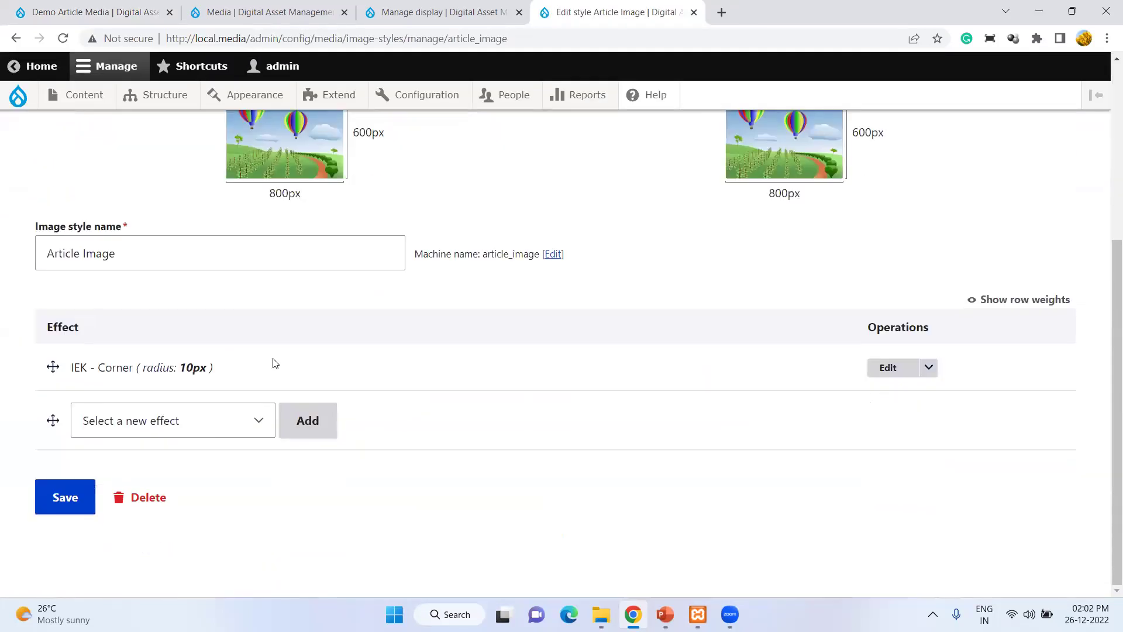
# - Set the radius of the Article Image style's IEK - Corner effect to 30 pixels and update the effect
pyautogui.click(889, 367)
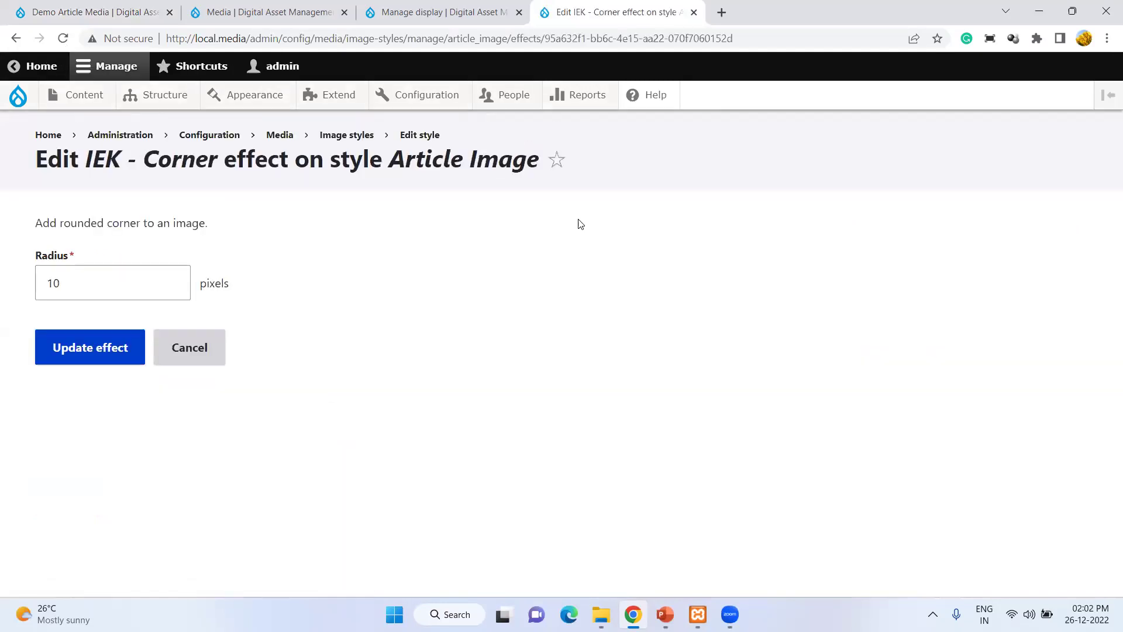
pyautogui.doubleClick(87, 291)
pyautogui.write('3')
pyautogui.click(104, 346)
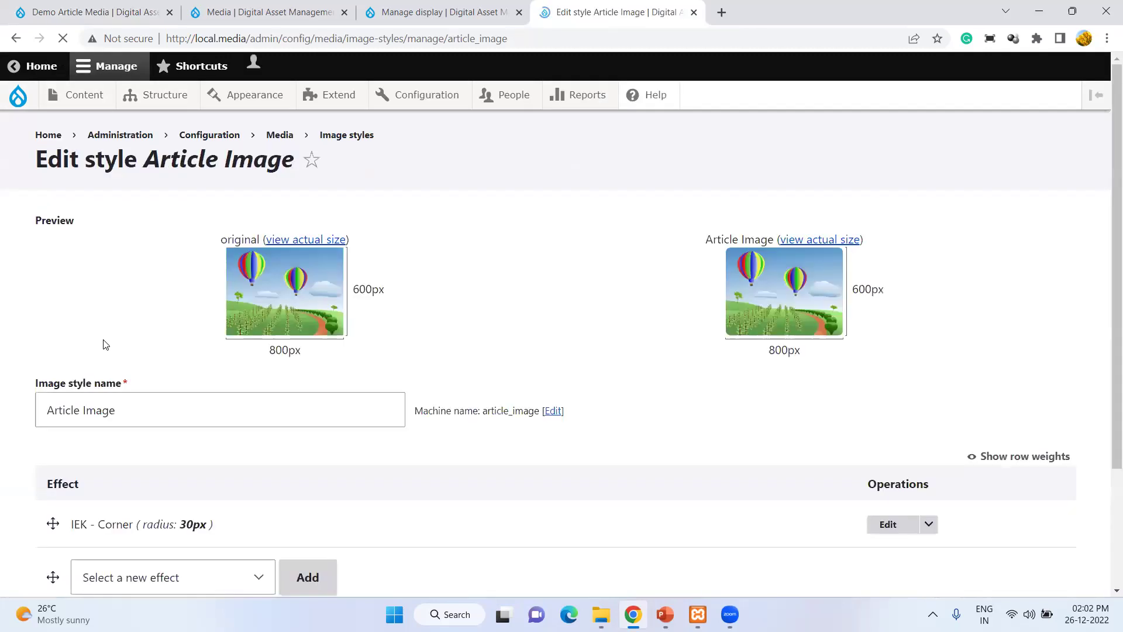
# - Empty the cache, hard reload the demo article page and check the sunset image's corners with the 30 px radius
pyautogui.click(93, 12)
pyautogui.rightClick(63, 38)
pyautogui.click(82, 98)
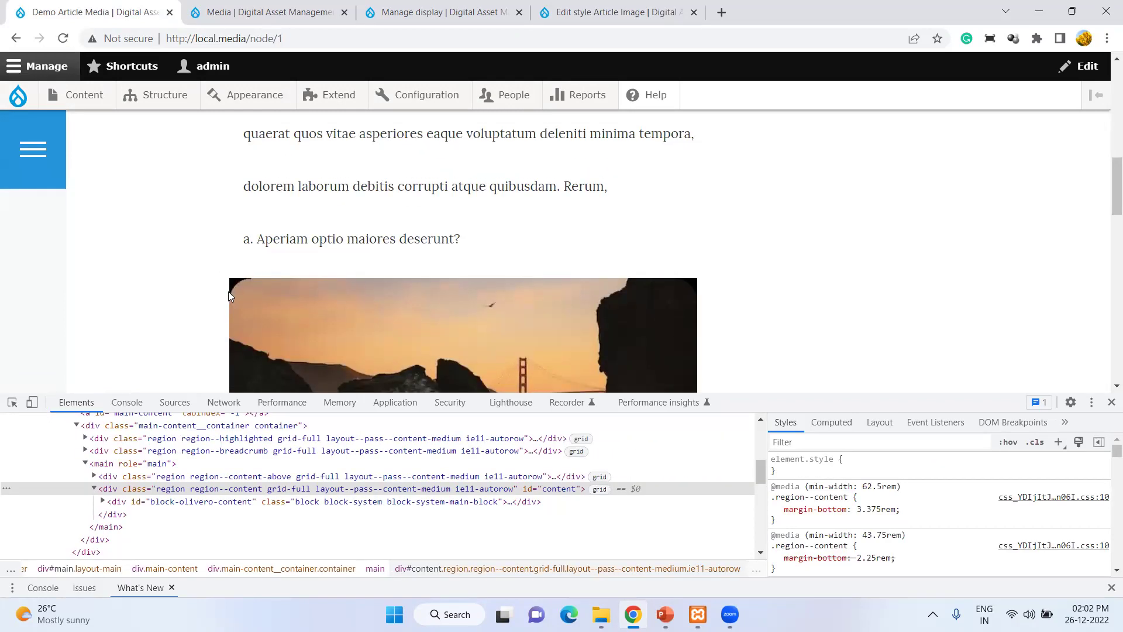
pyautogui.scroll(-5, 584, 282)
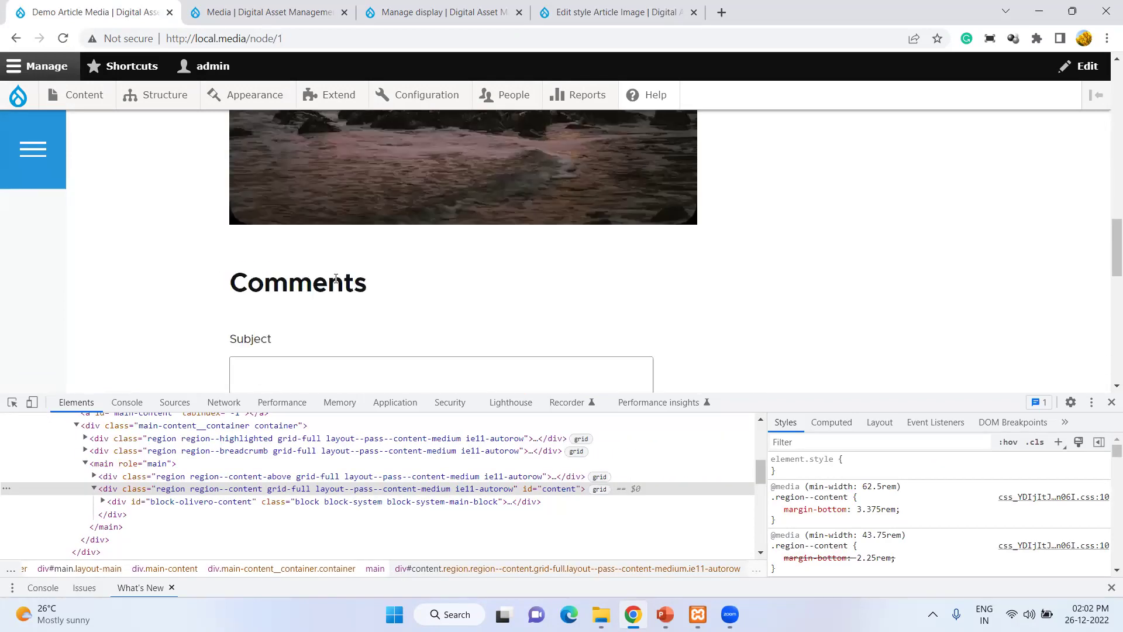
pyautogui.scroll(3, 234, 213)
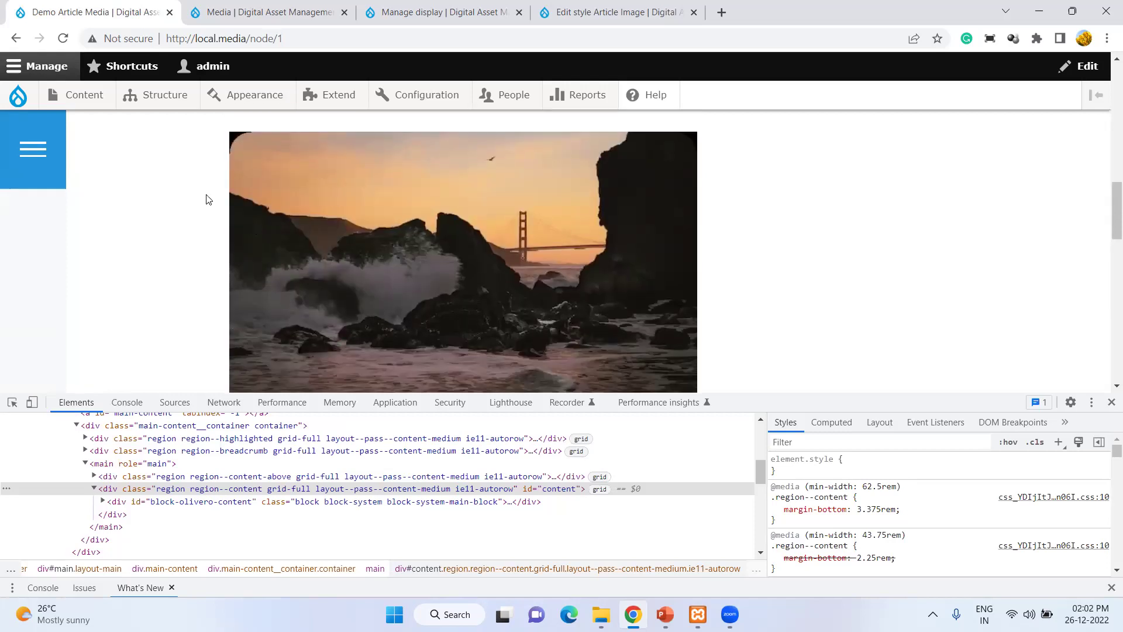
# - Open the IEK - Corner effect's radius setting and return to the Article Image style without changing it
pyautogui.click(620, 7)
pyautogui.scroll(-4, 302, 288)
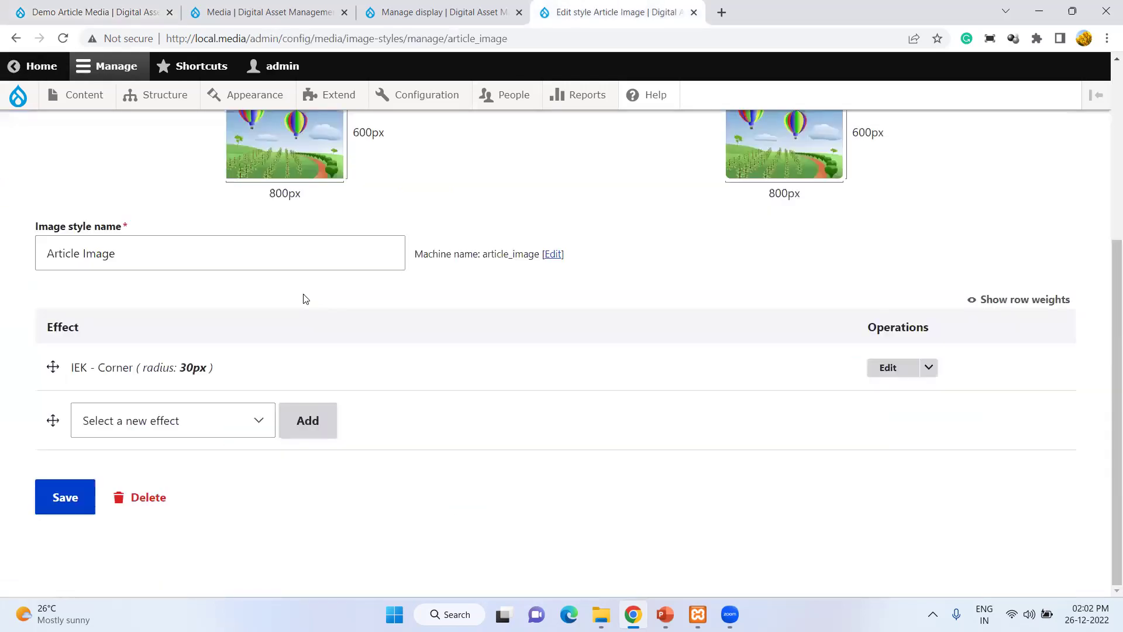
pyautogui.click(887, 373)
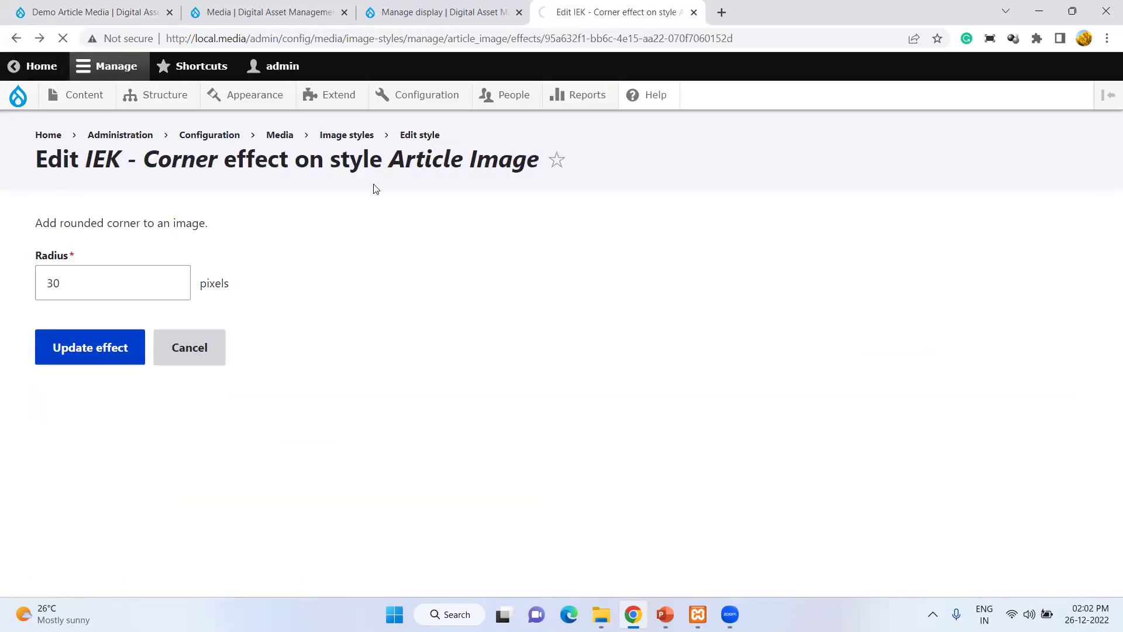
pyautogui.hotkey('alt', 'Left')
# - Inspect the sunset image's rounded corners at an enlarged page zoom, then close the developer tools and restore the zoom to 100%
pyautogui.hotkey('ctrl', '1')
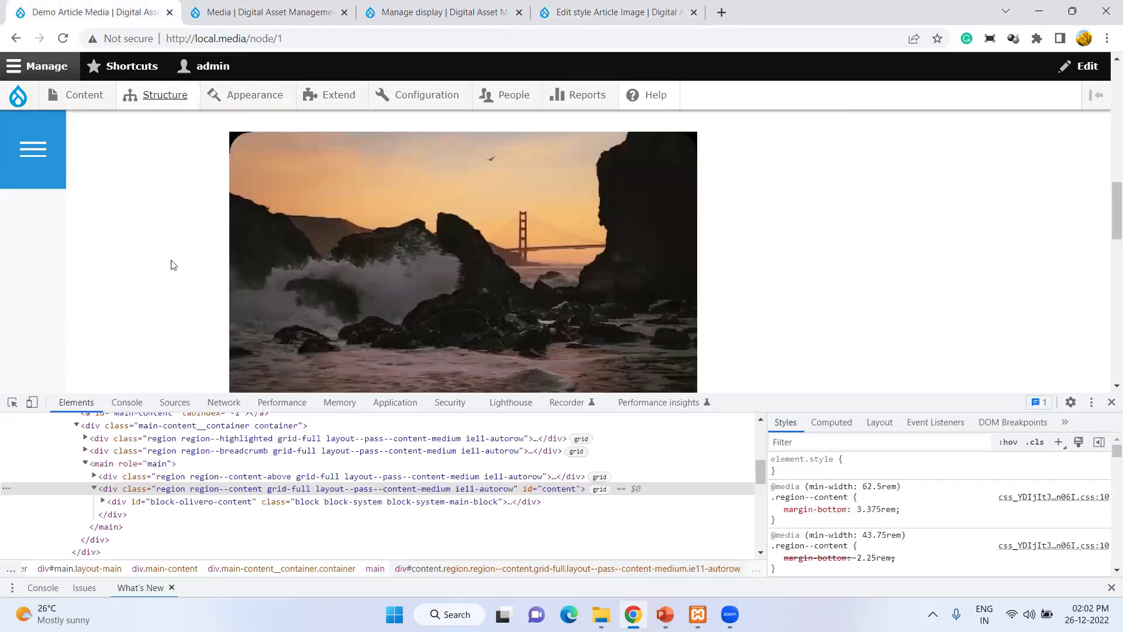
pyautogui.scroll(2, 174, 269)
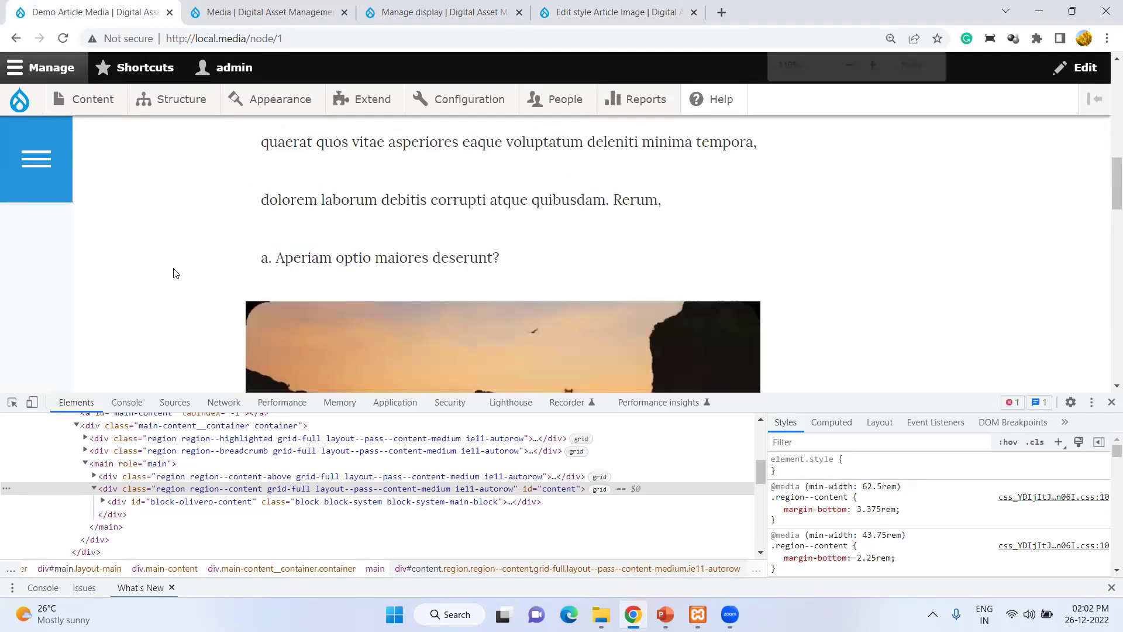
pyautogui.scroll(5, 174, 272)
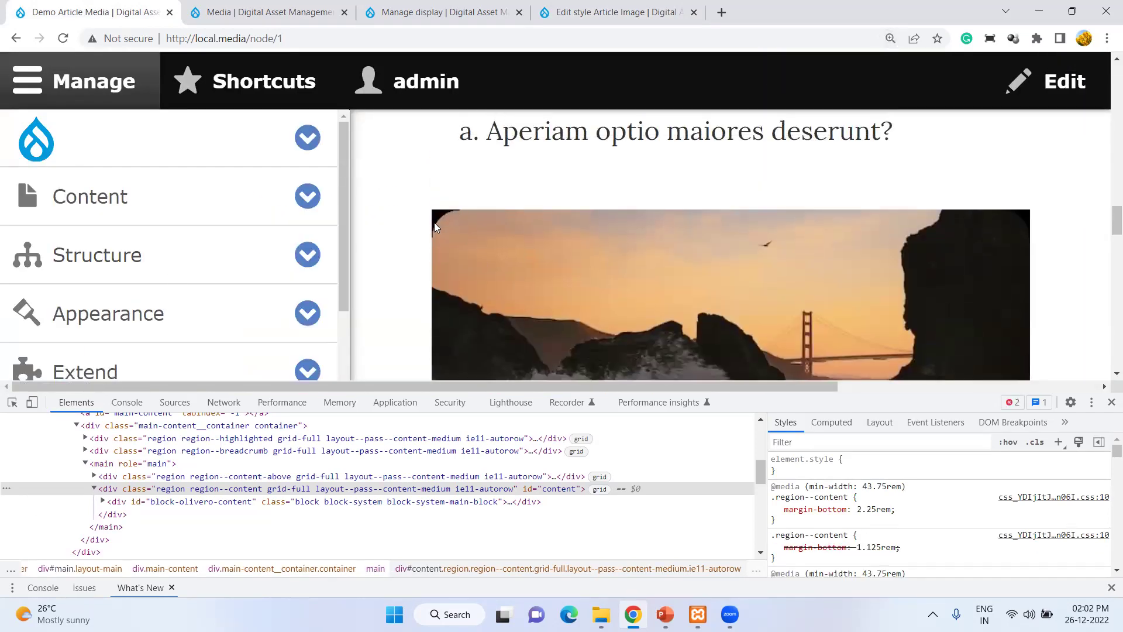
pyautogui.click(1106, 404)
pyautogui.scroll(-5, 1106, 408)
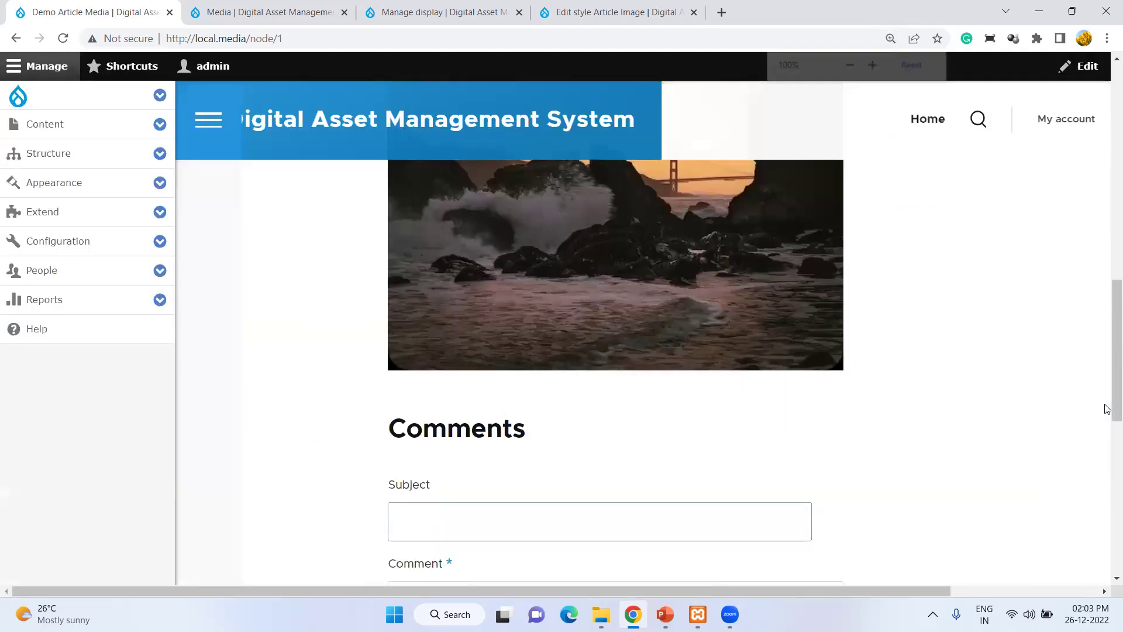
# - Choose IEK - Border as a new effect for the Article Image style and open its settings
pyautogui.click(262, 11)
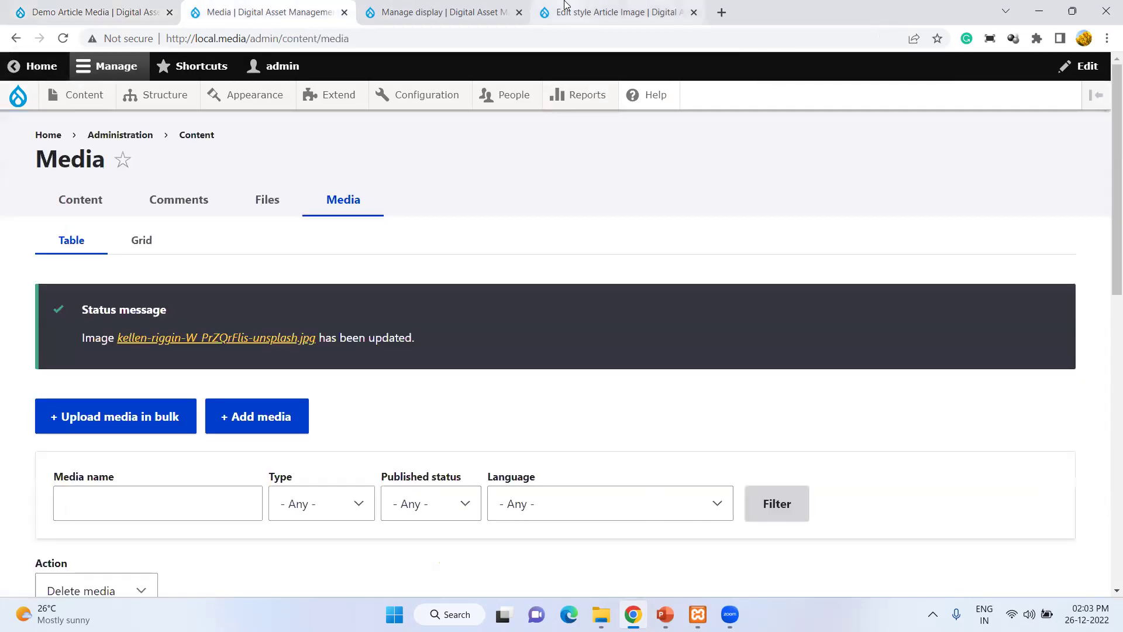
pyautogui.click(569, 12)
pyautogui.click(232, 420)
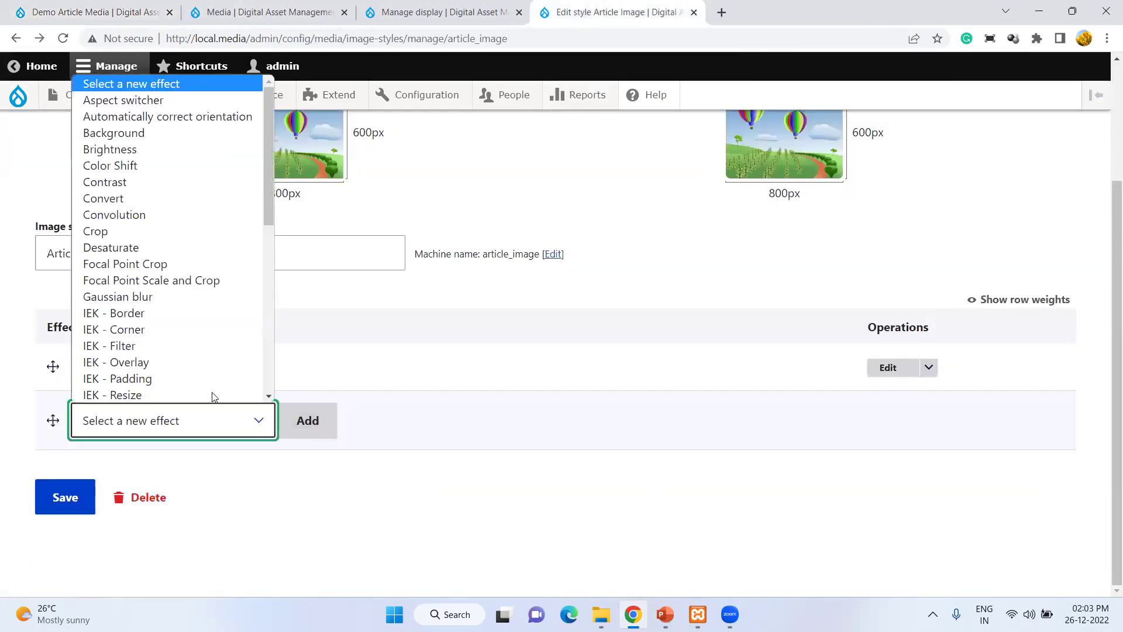
pyautogui.click(188, 308)
pyautogui.click(307, 420)
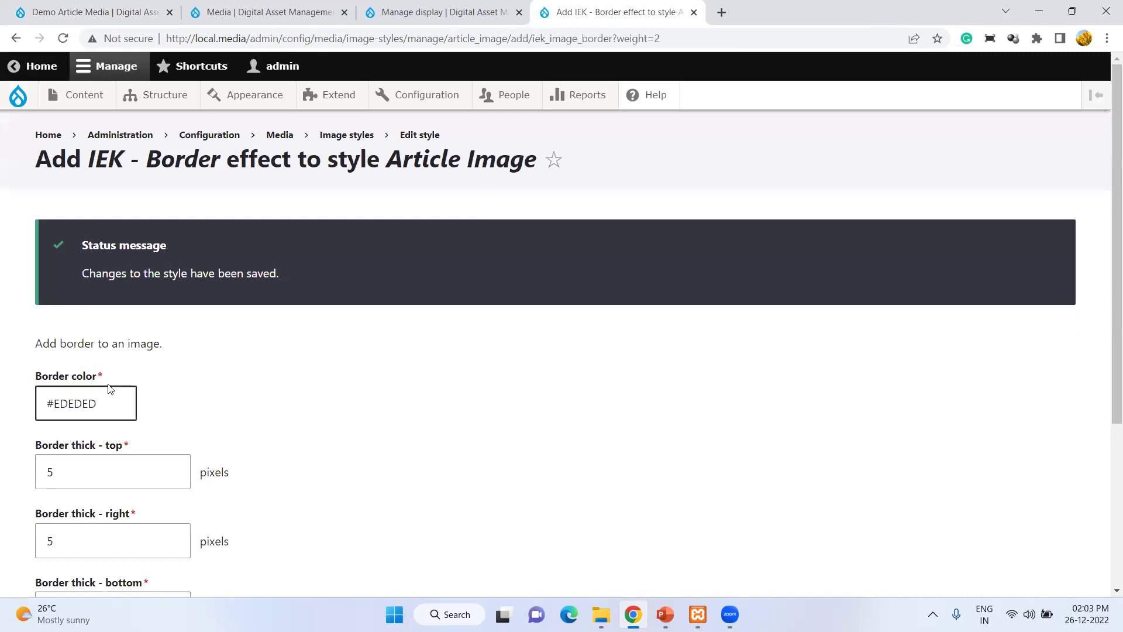
# - Set the border color to #fff and add the border effect to the Article Image style
pyautogui.scroll(-4, 110, 388)
pyautogui.scroll(4, 105, 374)
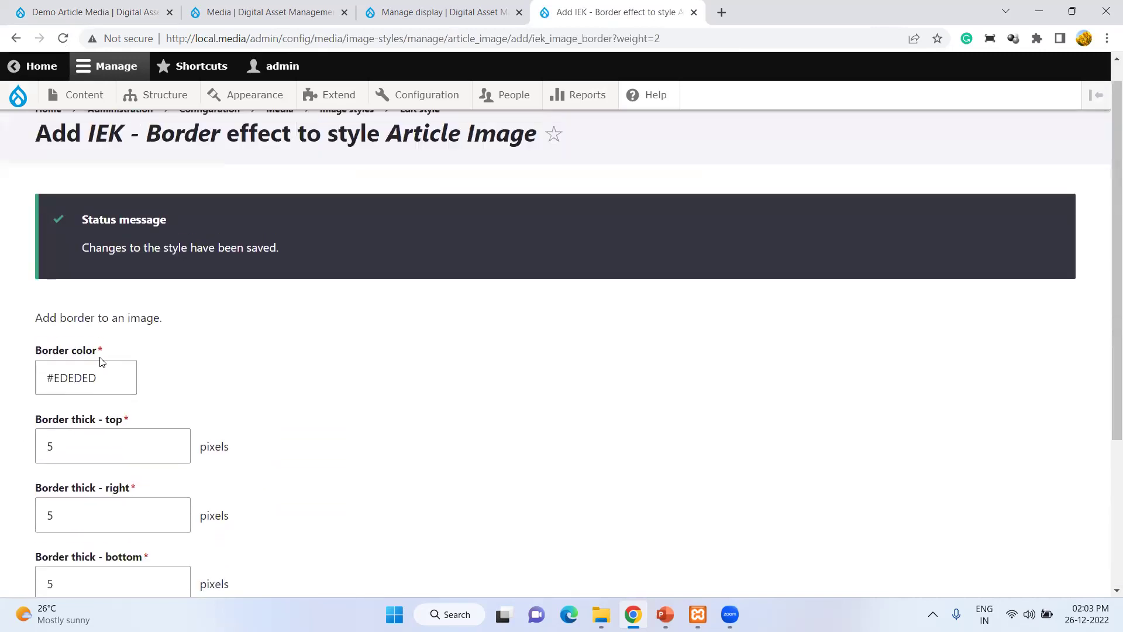
pyautogui.doubleClick(58, 378)
pyautogui.write('fff')
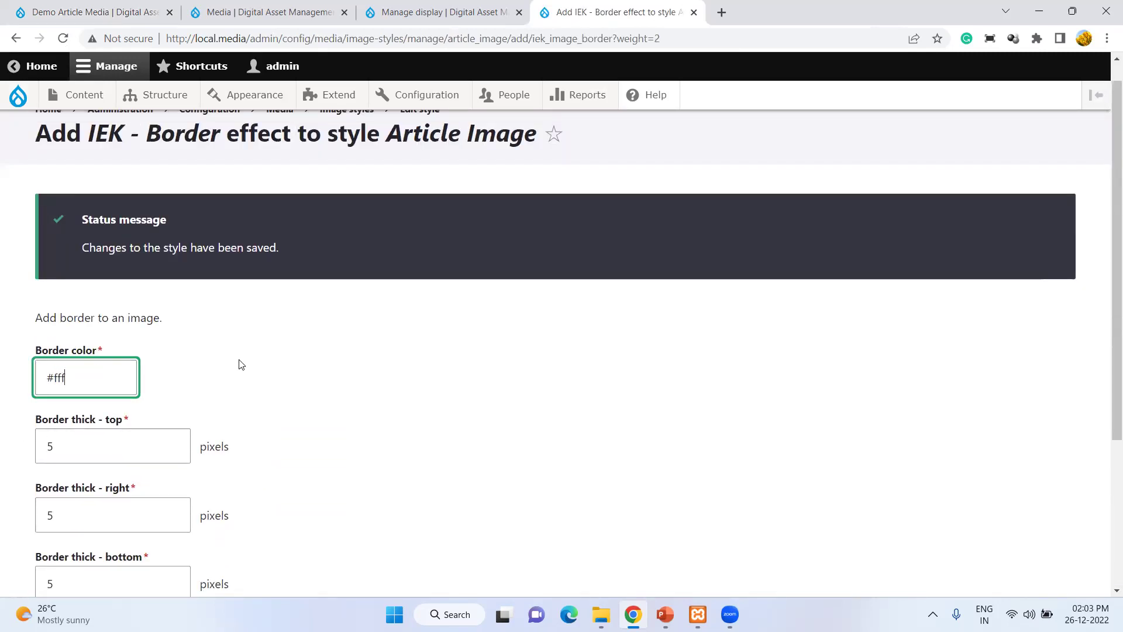
pyautogui.scroll(-3, 240, 364)
pyautogui.click(102, 502)
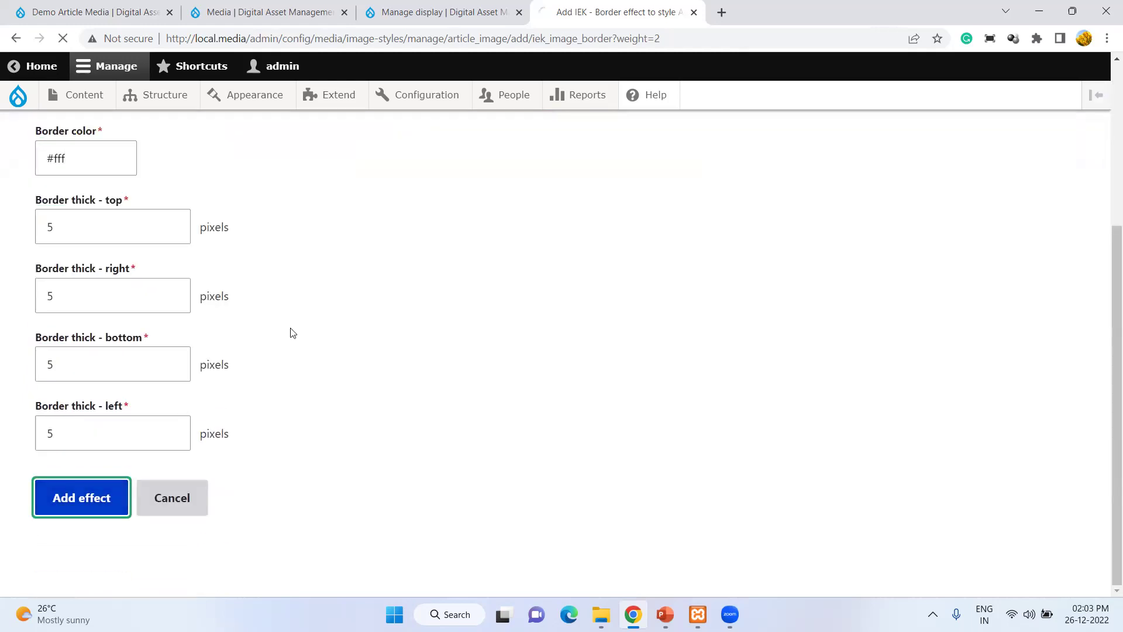
pyautogui.scroll(-3, 222, 306)
# - Reload the demo article page and check the sunset image's edges for the white border
pyautogui.click(93, 11)
pyautogui.click(64, 39)
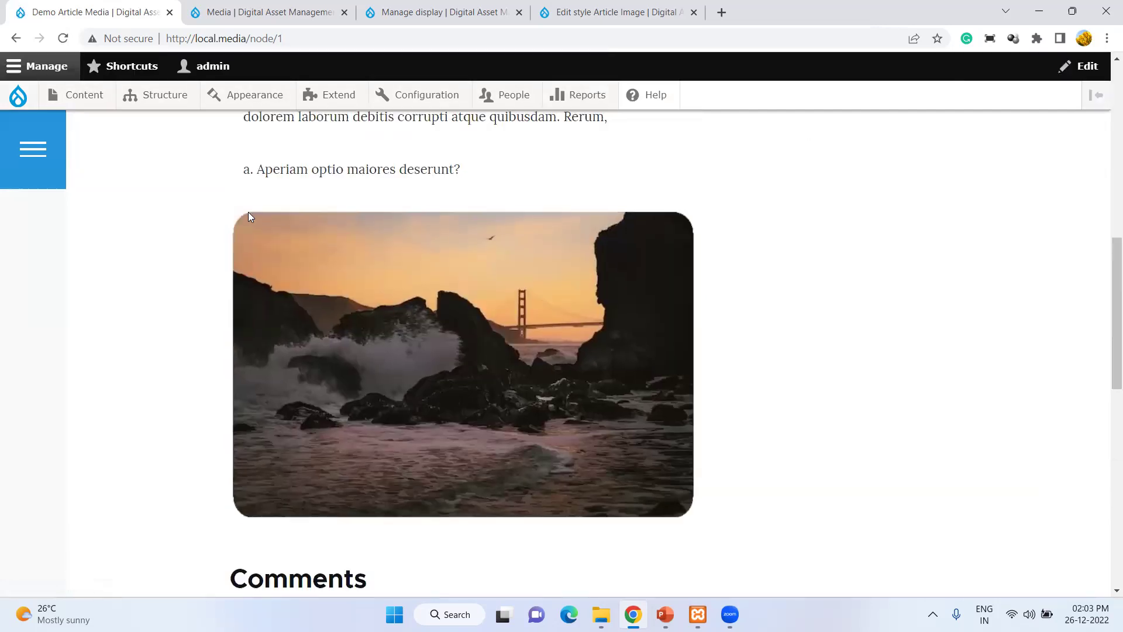
pyautogui.scroll(-3, 654, 228)
pyautogui.scroll(4, 685, 229)
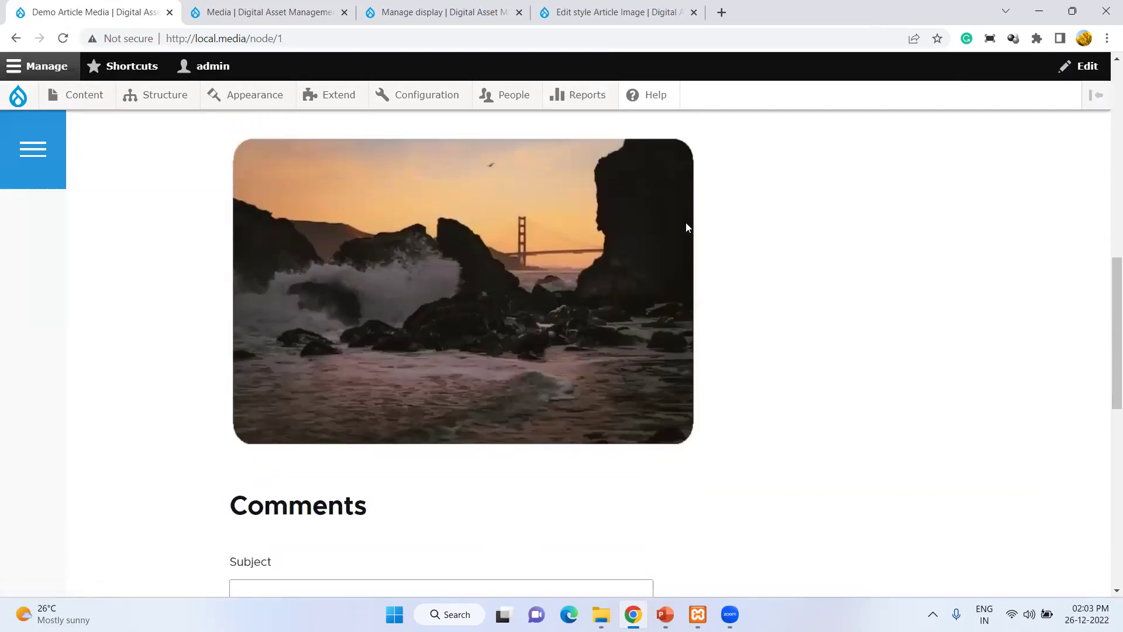
pyautogui.scroll(-3, 346, 247)
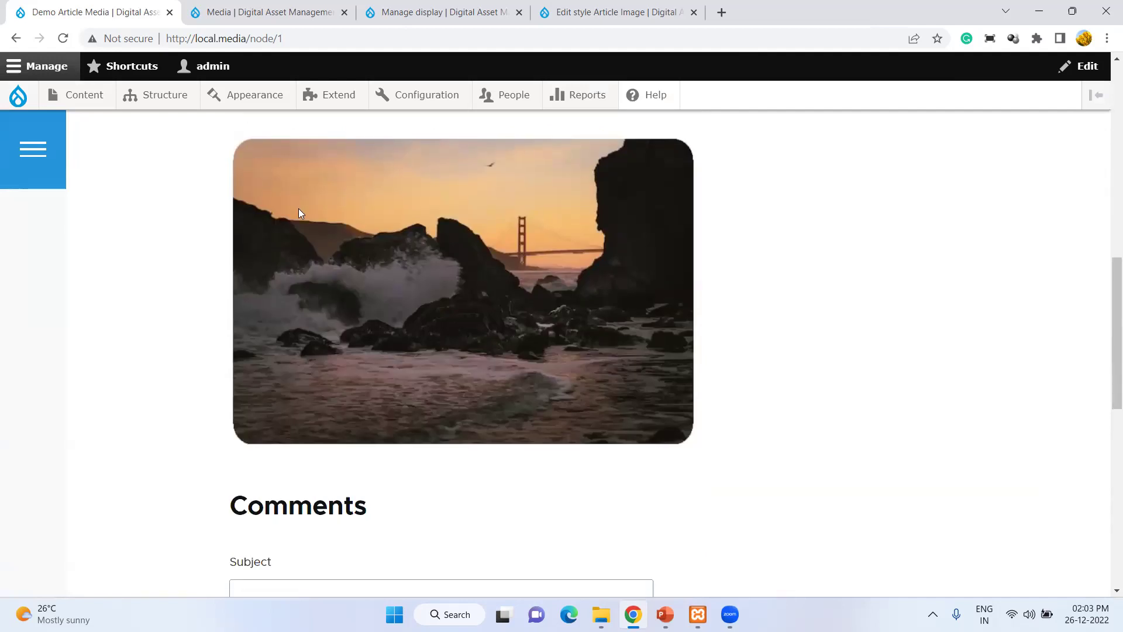